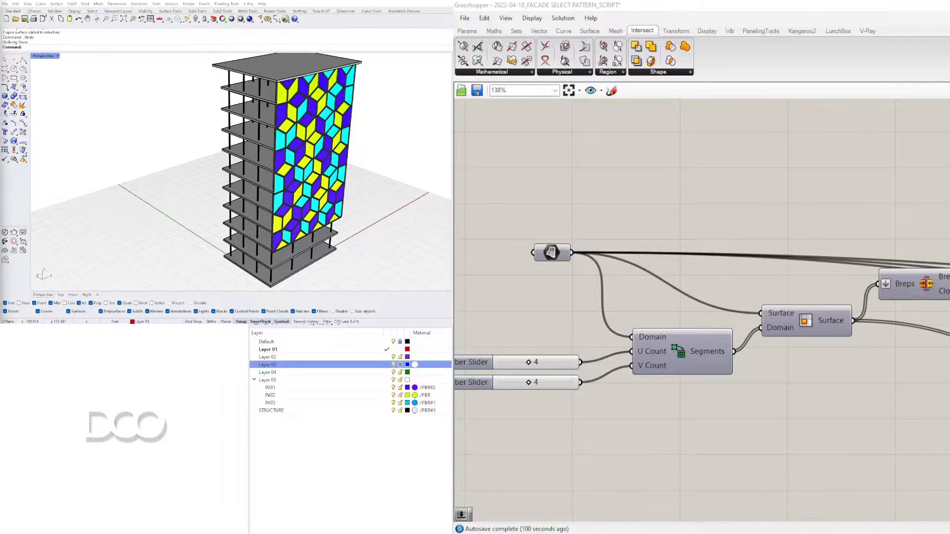
# Examine the coloured panel pattern on the tower's façade and the options of the Surface parameter that starts the definition
pyautogui.moveTo(313, 200); pyautogui.dragTo(385, 200, button='right')
pyautogui.scroll(-3, 306, 207)
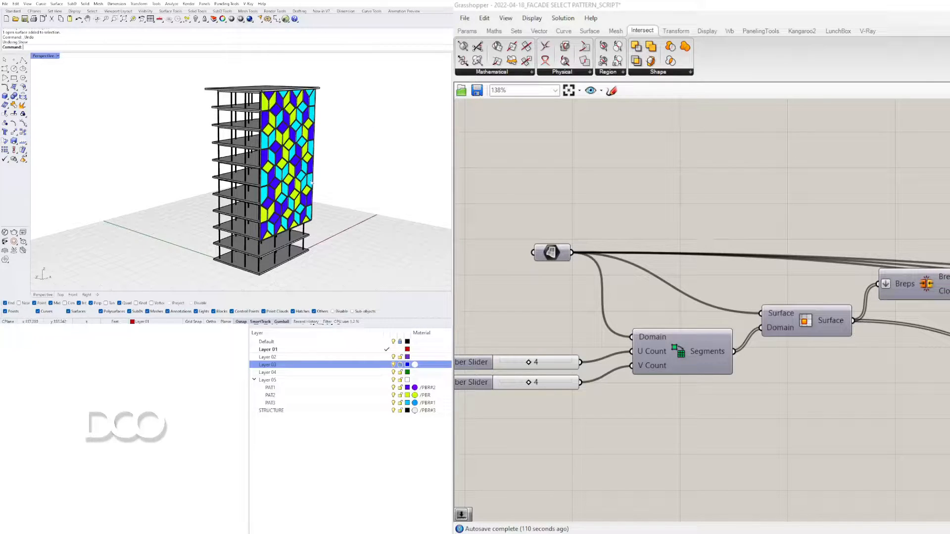
pyautogui.scroll(3, 319, 165)
pyautogui.moveTo(286, 188)
pyautogui.mouseDown(button='right')
pyautogui.moveTo(307, 198)
pyautogui.moveTo(297, 184)
pyautogui.mouseUp(button='right')
pyautogui.scroll(-4, 302, 171)
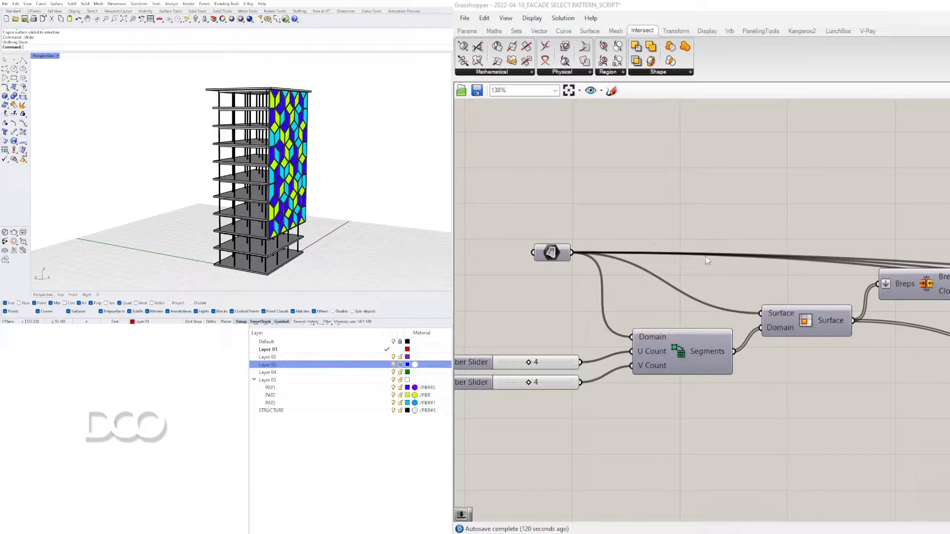
pyautogui.moveTo(622, 263); pyautogui.dragTo(765, 292, button='right')
pyautogui.moveTo(705, 283); pyautogui.dragTo(672, 275)
pyautogui.rightClick(668, 274)
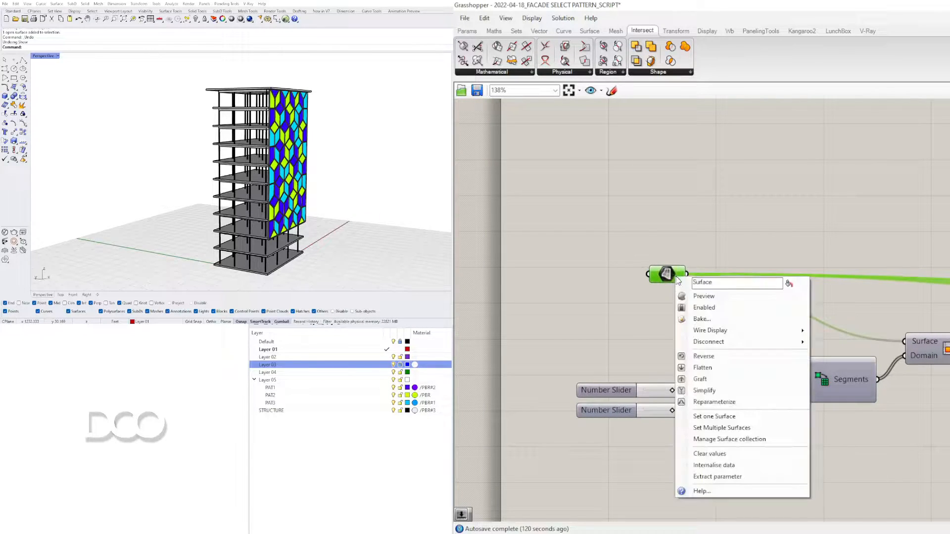
pyautogui.click(693, 293)
pyautogui.scroll(3, 281, 102)
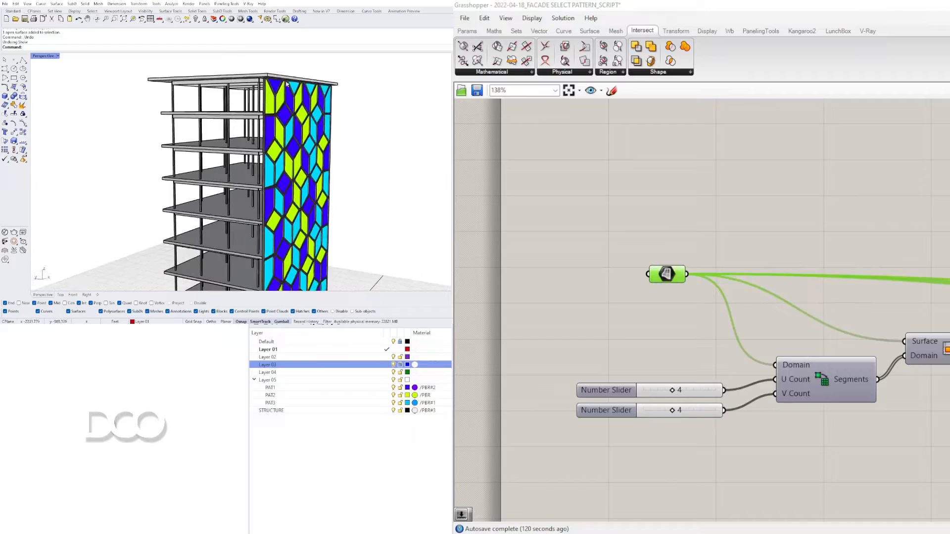
pyautogui.scroll(-1, 634, 265)
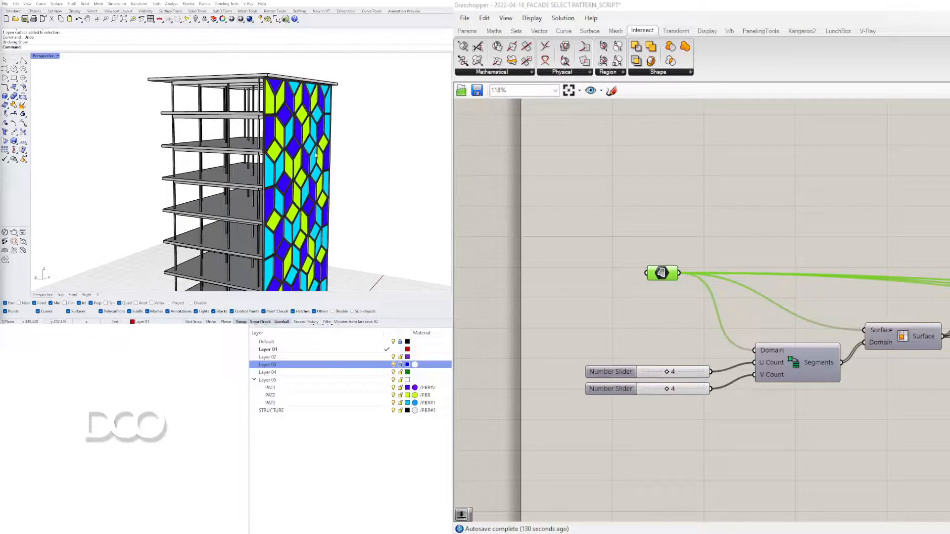
# Look over the panelled façade and the definition, following the wires from the Surface parameter to the downstream components
pyautogui.click(824, 191)
pyautogui.scroll(-3, 823, 191)
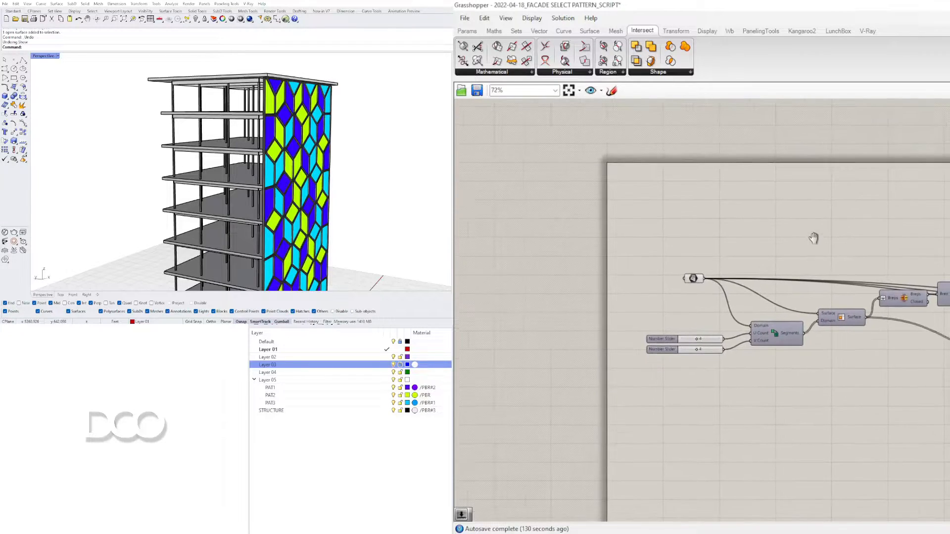
pyautogui.scroll(2, 812, 235)
pyautogui.moveTo(319, 155); pyautogui.dragTo(299, 163, button='right')
pyautogui.scroll(-5, 300, 163)
pyautogui.scroll(2, 298, 191)
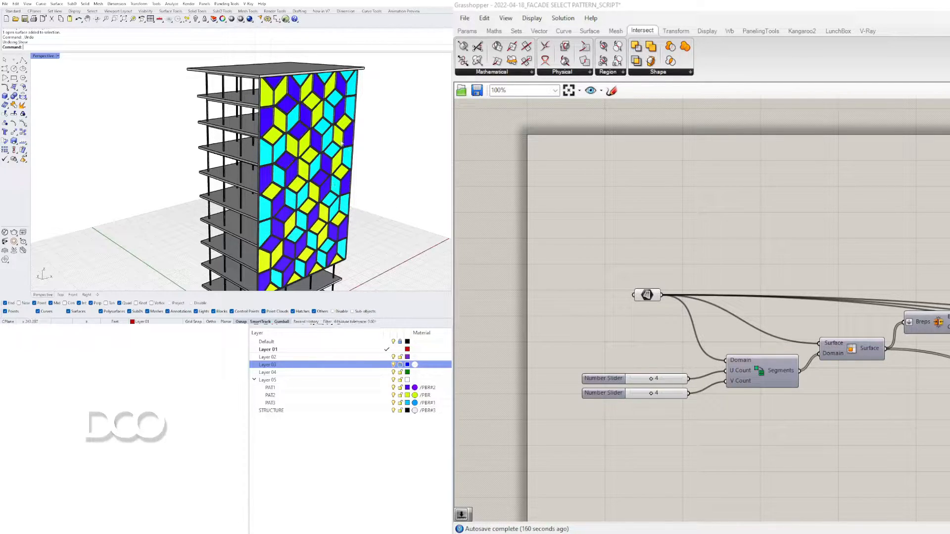
pyautogui.scroll(-5, 514, 242)
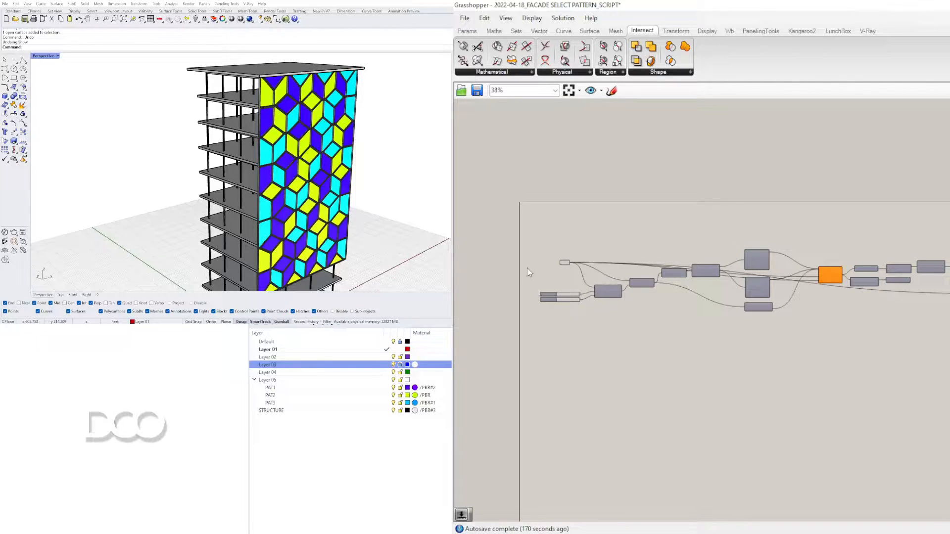
pyautogui.scroll(5, 527, 277)
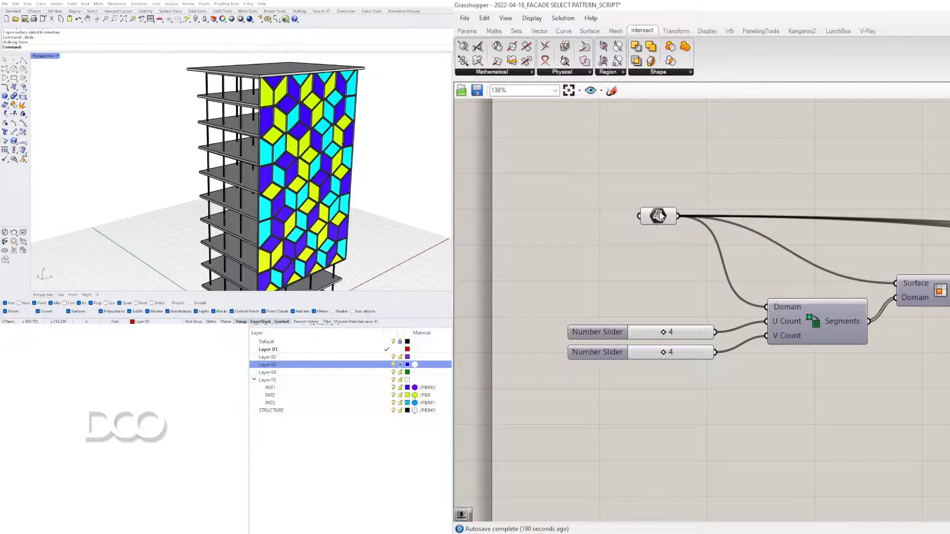
pyautogui.click(660, 216)
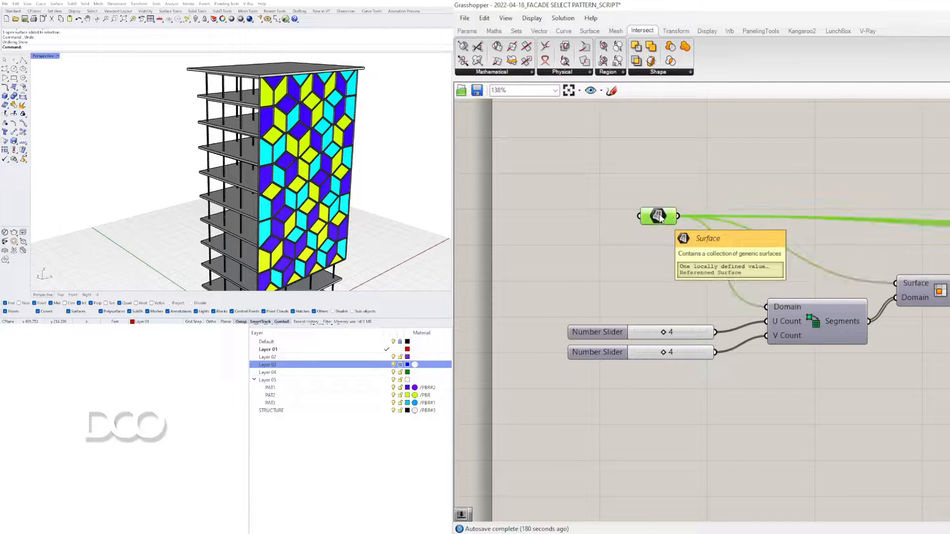
pyautogui.moveTo(798, 274); pyautogui.dragTo(748, 243, button='right')
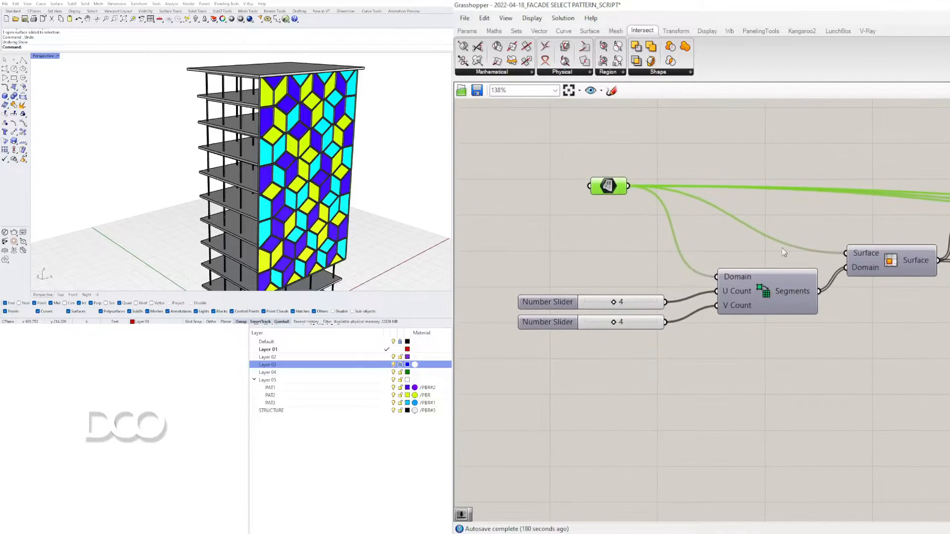
pyautogui.moveTo(908, 269); pyautogui.dragTo(783, 262, button='right')
pyautogui.scroll(-5, 791, 277)
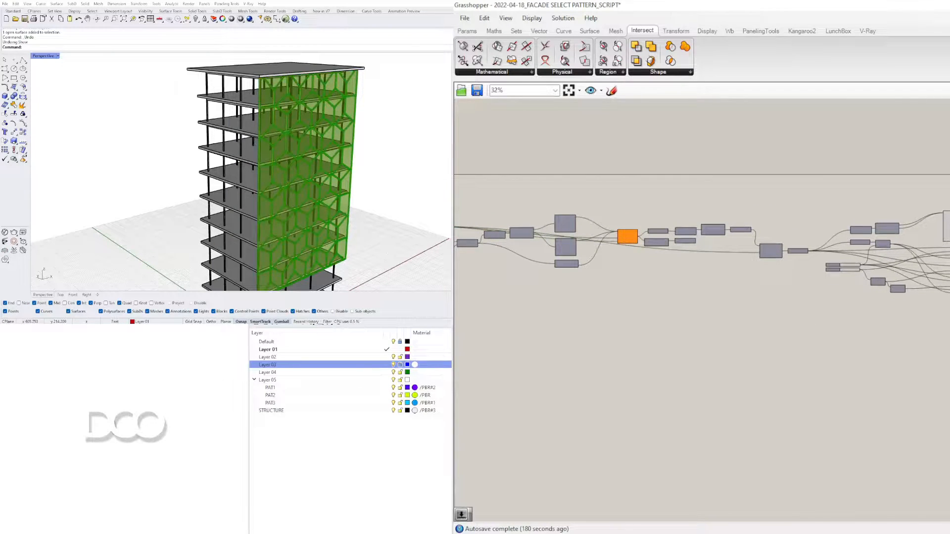
# Turn off the preview of the downstream components at the far end of the definition
pyautogui.moveTo(925, 385); pyautogui.dragTo(949, 194)
pyautogui.middleClick(949, 191)
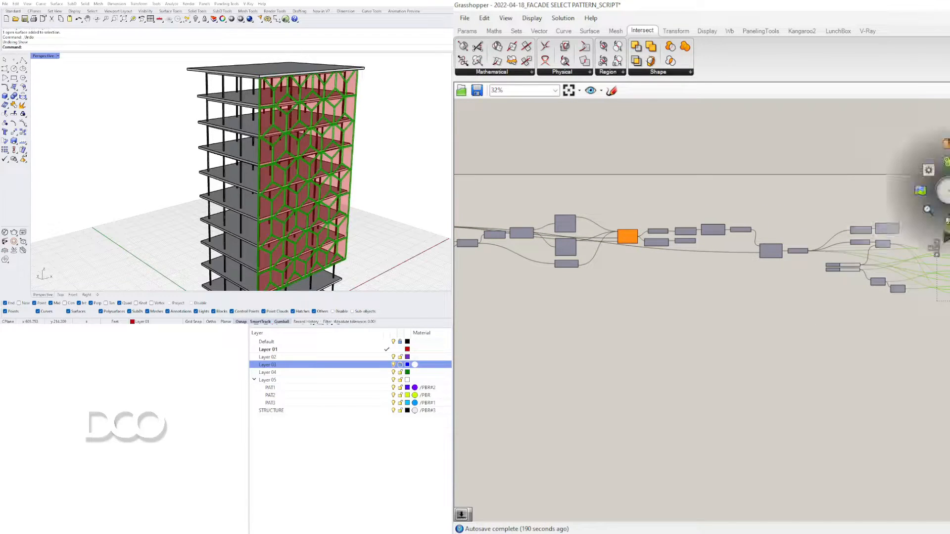
pyautogui.click(921, 191)
# Highlight the Surface parameter at the start of the definition to view the base façade surface
pyautogui.moveTo(762, 267); pyautogui.dragTo(949, 259, button='right')
pyautogui.scroll(5, 813, 234)
pyautogui.moveTo(601, 211); pyautogui.dragTo(802, 238, button='right')
pyautogui.moveTo(689, 210); pyautogui.dragTo(559, 198, button='right')
pyautogui.click(584, 209)
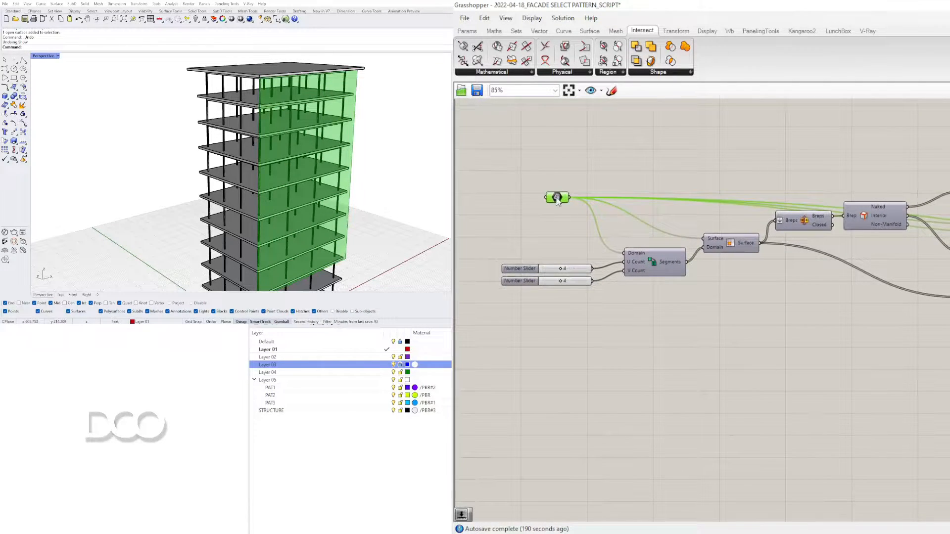
# Turn on the Isotrim component's preview to show the subdivided façade surface, and turn it off again
pyautogui.rightClick(720, 243)
pyautogui.click(751, 264)
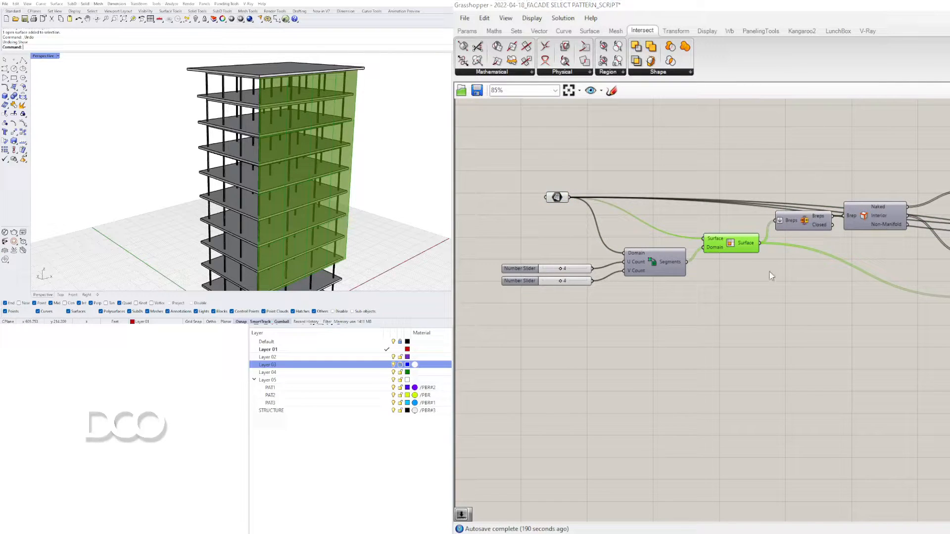
pyautogui.moveTo(771, 276); pyautogui.dragTo(699, 282, button='right')
pyautogui.rightClick(658, 248)
pyautogui.click(667, 266)
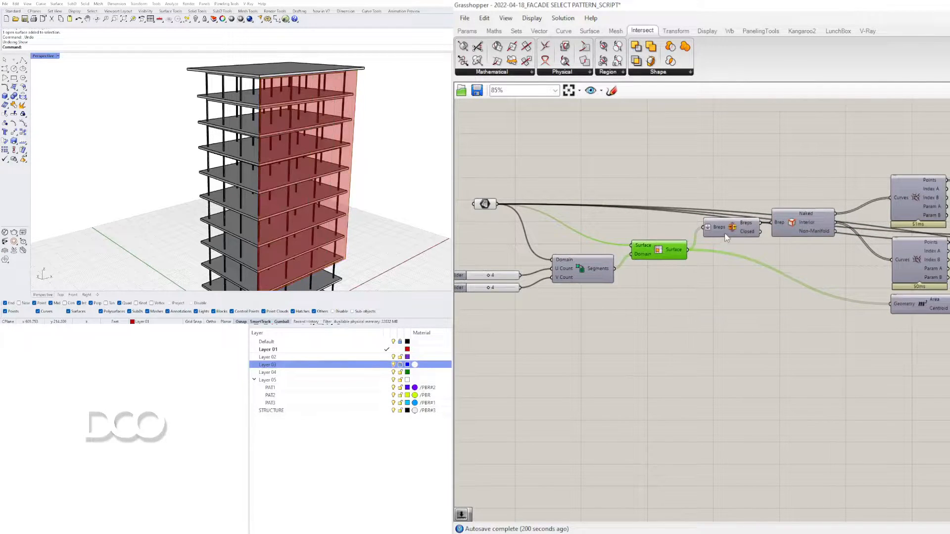
# Check the Brep Edges component and turn on the preview of both Multiple Curves intersection components
pyautogui.click(789, 229)
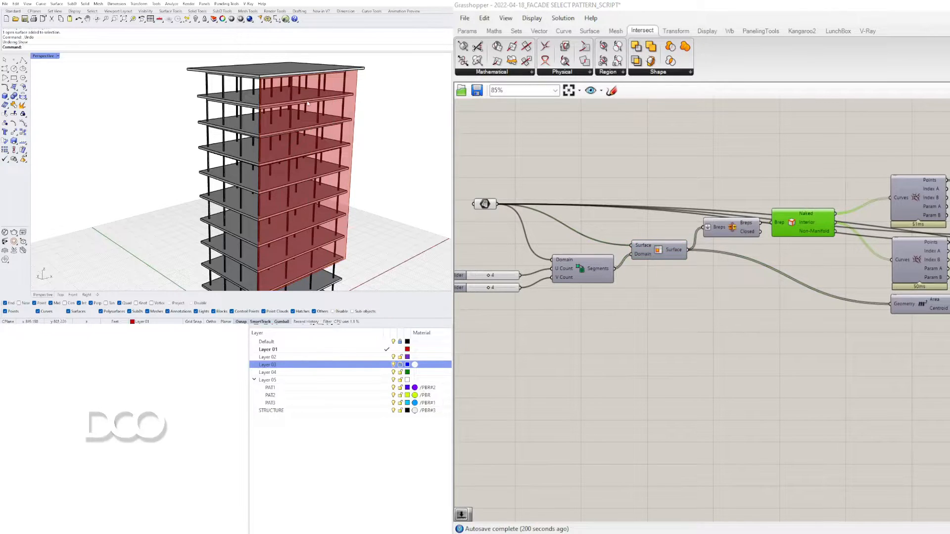
pyautogui.moveTo(580, 196); pyautogui.dragTo(468, 186, button='right')
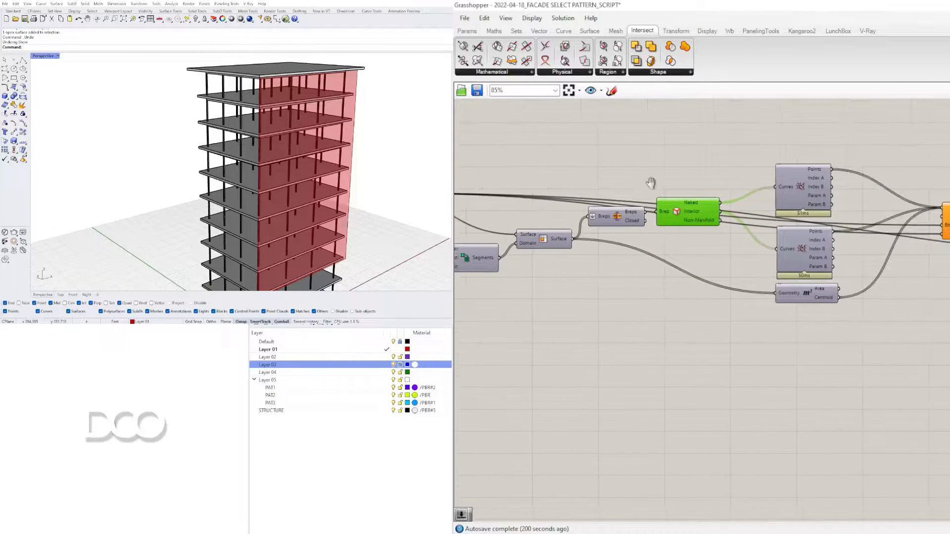
pyautogui.rightClick(803, 190)
pyautogui.click(816, 206)
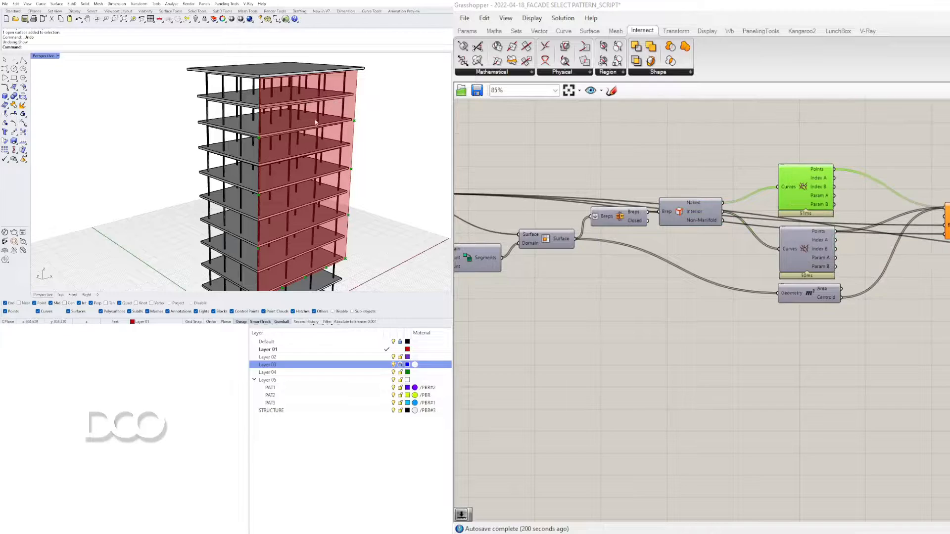
pyautogui.rightClick(803, 247)
pyautogui.click(816, 265)
# Turn on the preview of the Voronoi component to display its cells on the façade
pyautogui.moveTo(933, 224); pyautogui.dragTo(752, 225, button='right')
pyautogui.click(799, 221)
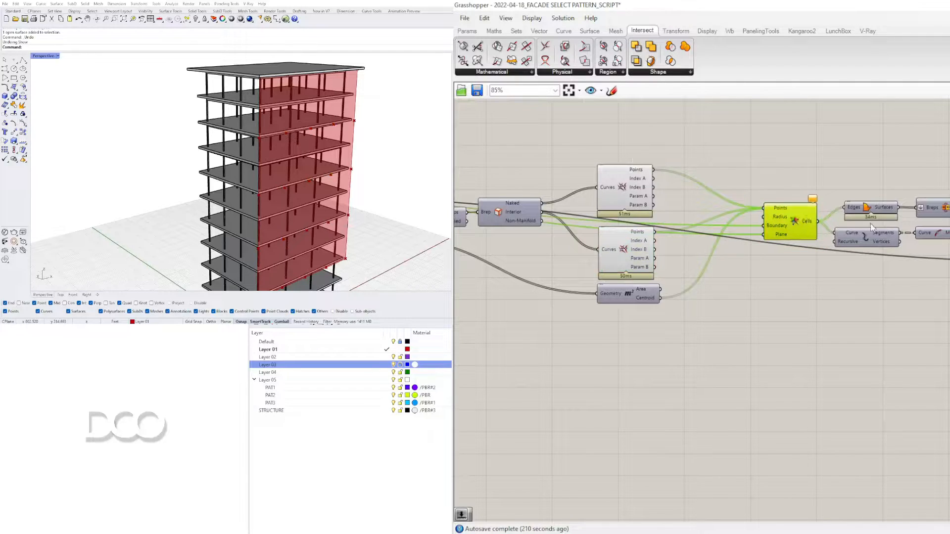
pyautogui.rightClick(797, 214)
pyautogui.click(814, 228)
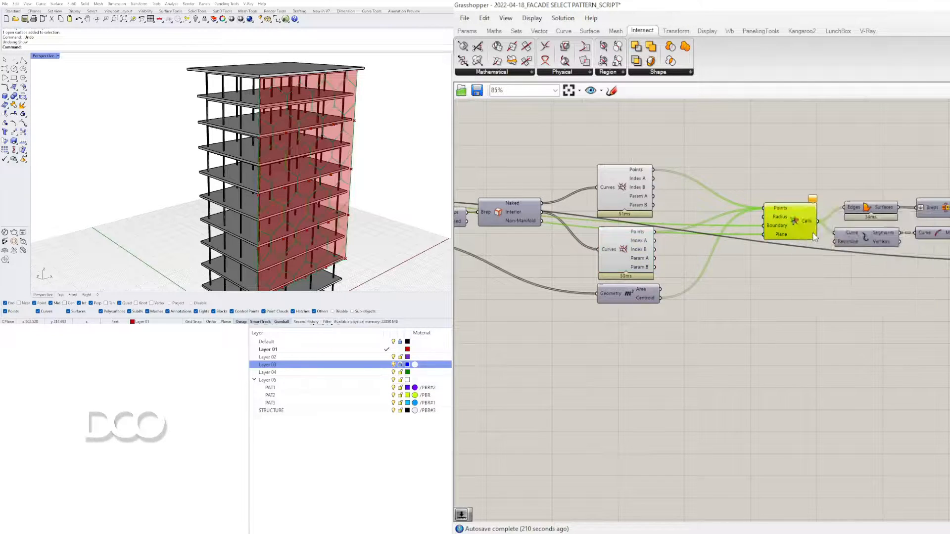
# Turn off the preview of the two Multiple Curves intersection components and the Area component
pyautogui.moveTo(704, 336); pyautogui.dragTo(559, 152)
pyautogui.middleClick(619, 166)
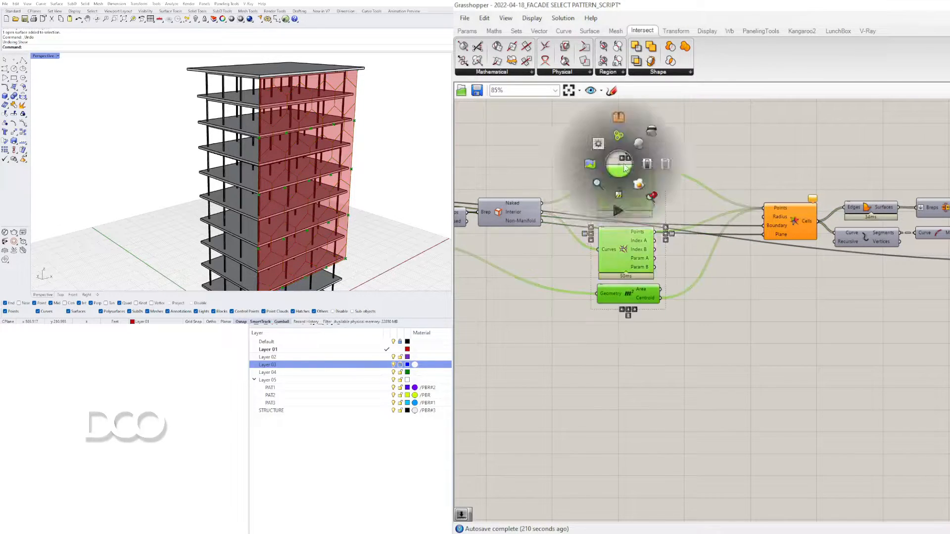
pyautogui.click(649, 137)
pyautogui.click(536, 174)
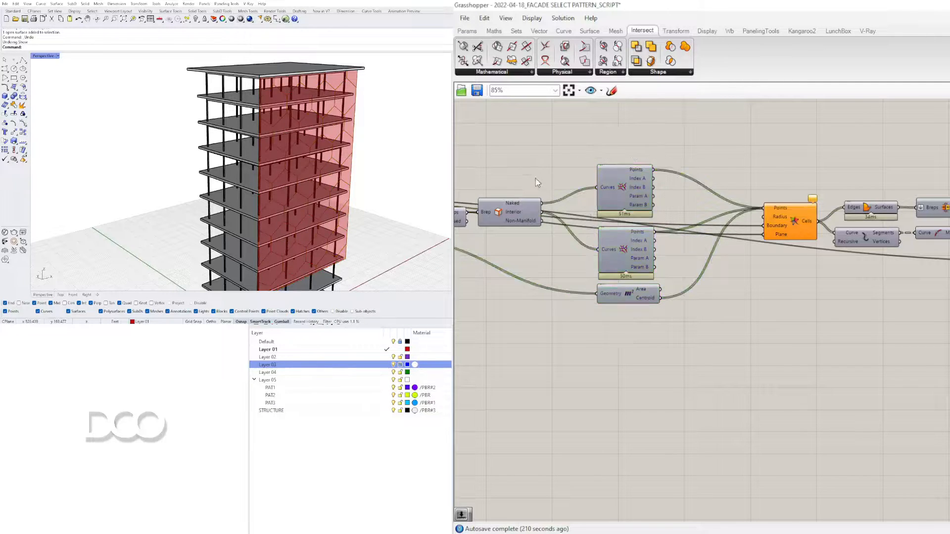
# Turn on the preview of the Isotrim component to compare its sub-surfaces with the Voronoi cells
pyautogui.moveTo(536, 173); pyautogui.dragTo(702, 172, button='right')
pyautogui.moveTo(526, 237); pyautogui.dragTo(649, 237, button='right')
pyautogui.rightClick(651, 239)
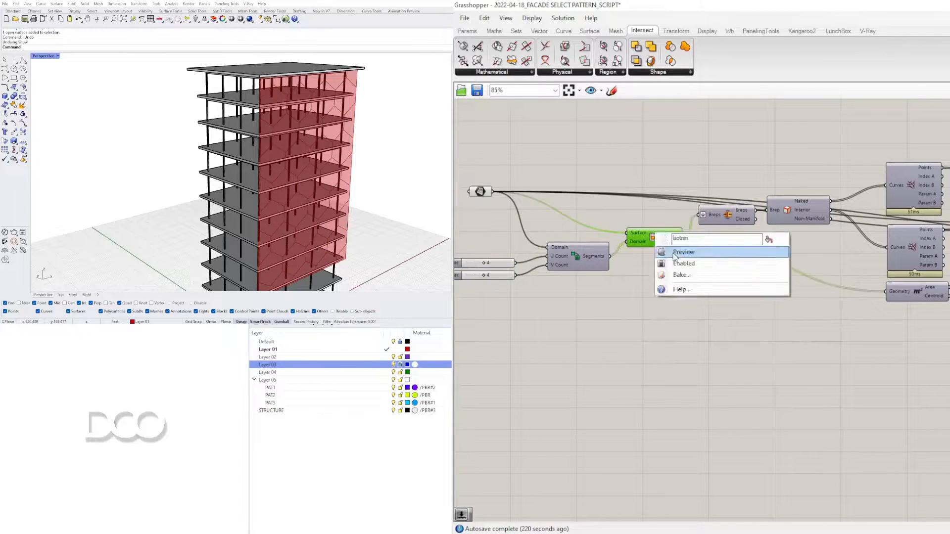
pyautogui.click(373, 112)
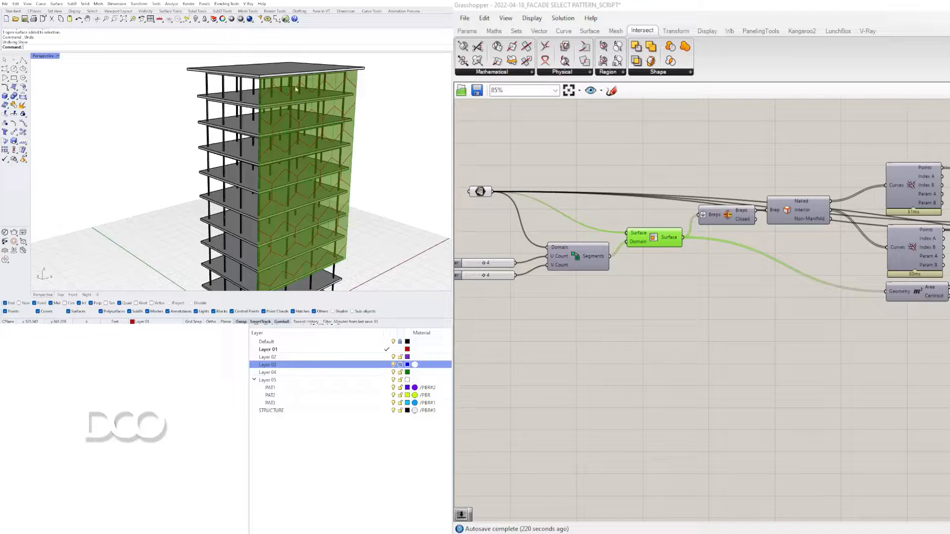
# Turn off the preview of the group of components between the Isotrim and the Voronoi component
pyautogui.moveTo(797, 317); pyautogui.dragTo(752, 321, button='right')
pyautogui.moveTo(949, 357); pyautogui.dragTo(619, 152)
pyautogui.middleClick(643, 149)
pyautogui.click(675, 116)
pyautogui.moveTo(829, 179); pyautogui.dragTo(590, 176, button='right')
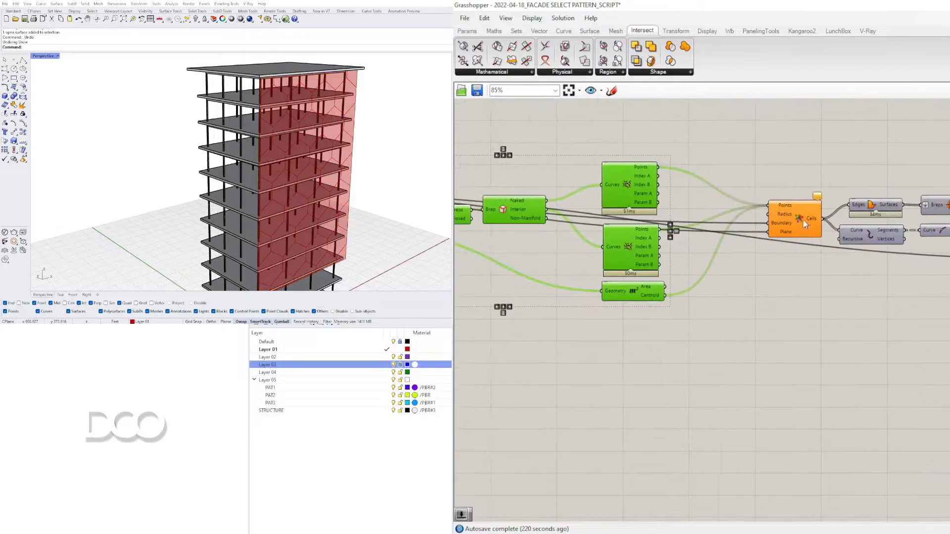
# Inspect the outputs of the Voronoi, Explode and Curve Middle components on the façade, one after another
pyautogui.click(803, 219)
pyautogui.moveTo(808, 231)
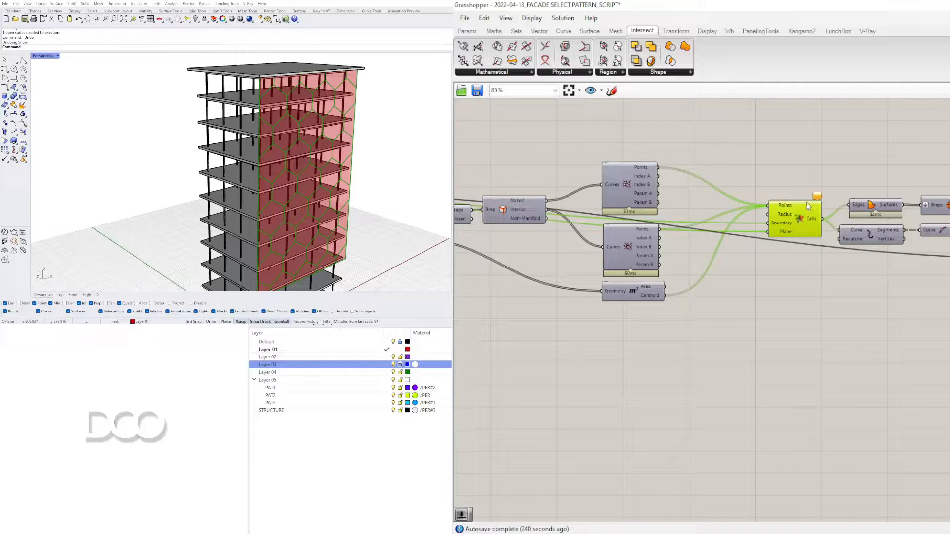
pyautogui.moveTo(840, 213); pyautogui.dragTo(805, 163, button='right')
pyautogui.click(838, 184)
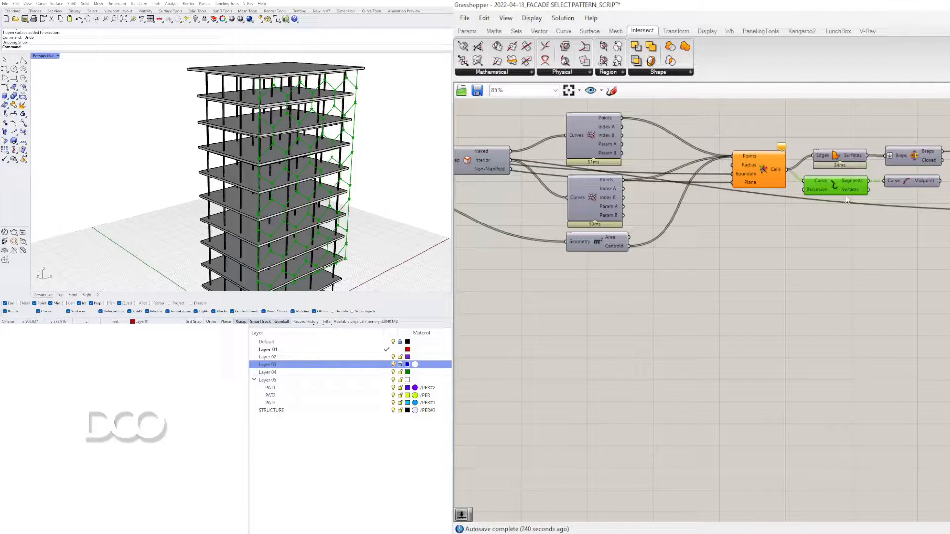
pyautogui.click(912, 182)
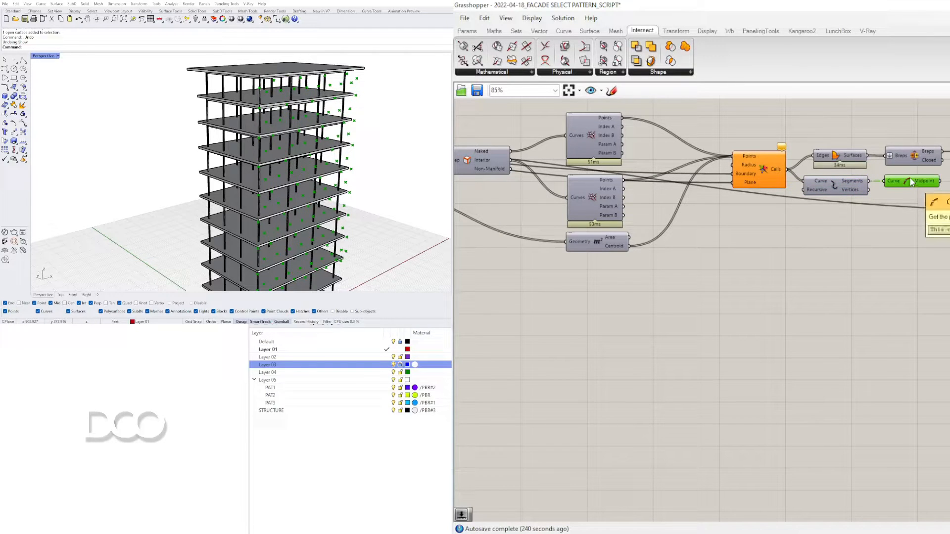
# Delete the Explode and Curve Middle components that branch off the Voronoi cells
pyautogui.scroll(3, 932, 183)
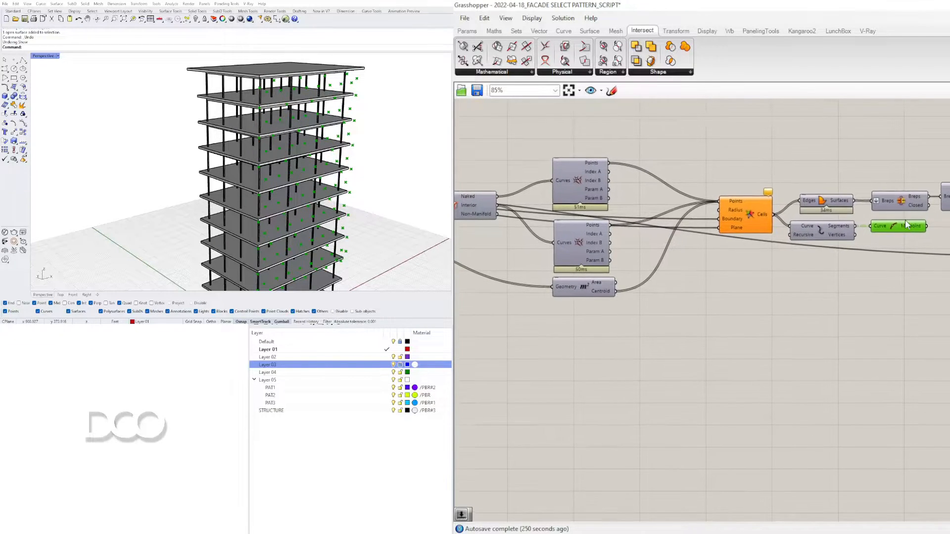
pyautogui.scroll(-3, 947, 249)
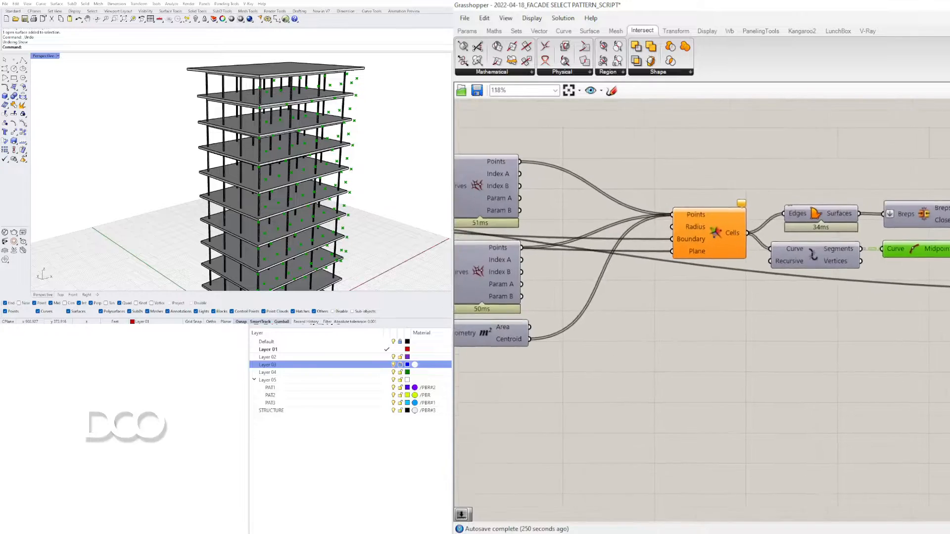
pyautogui.moveTo(942, 268); pyautogui.dragTo(876, 245)
pyautogui.press('Delete')
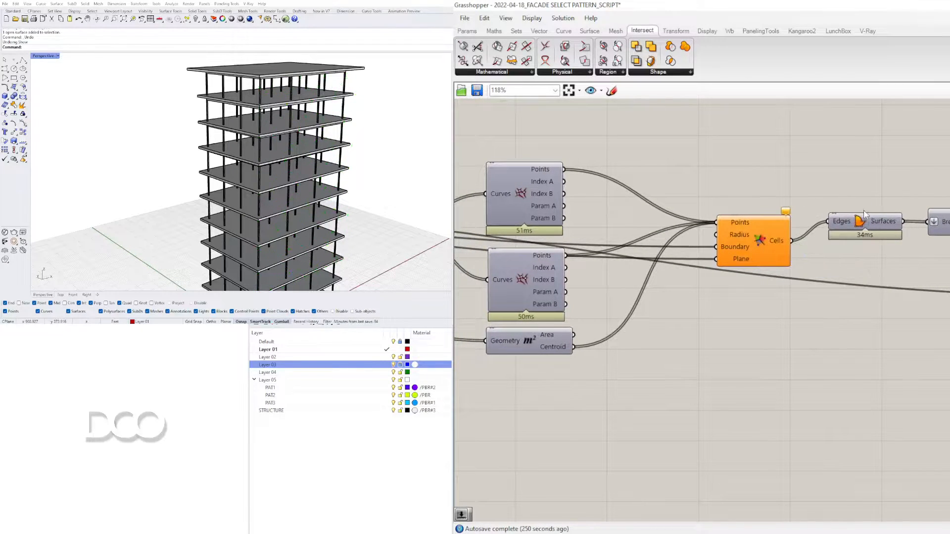
# Examine the façade geometry output by the Boundary Surfaces, Voronoi and Brep Edges components
pyautogui.moveTo(874, 228); pyautogui.dragTo(821, 231, button='right')
pyautogui.scroll(2, 822, 232)
pyautogui.scroll(-2, 820, 232)
pyautogui.click(799, 223)
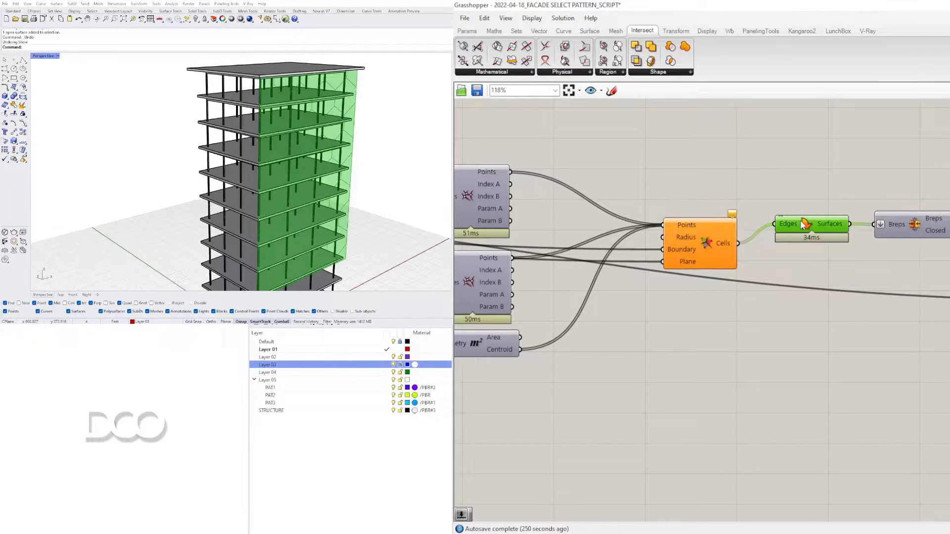
pyautogui.click(704, 242)
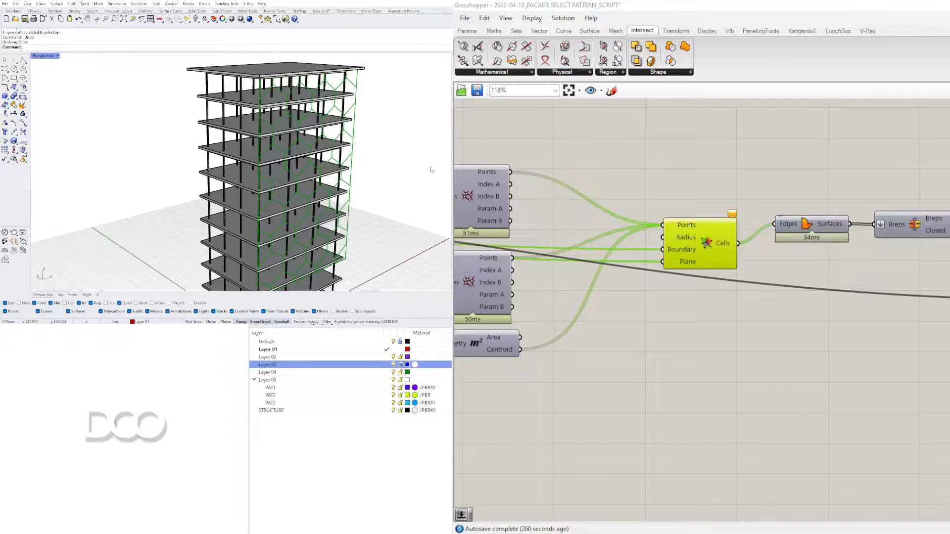
pyautogui.click(811, 225)
pyautogui.moveTo(918, 231); pyautogui.dragTo(632, 244, button='right')
pyautogui.scroll(1, 793, 213)
pyautogui.click(829, 214)
pyautogui.click(703, 217)
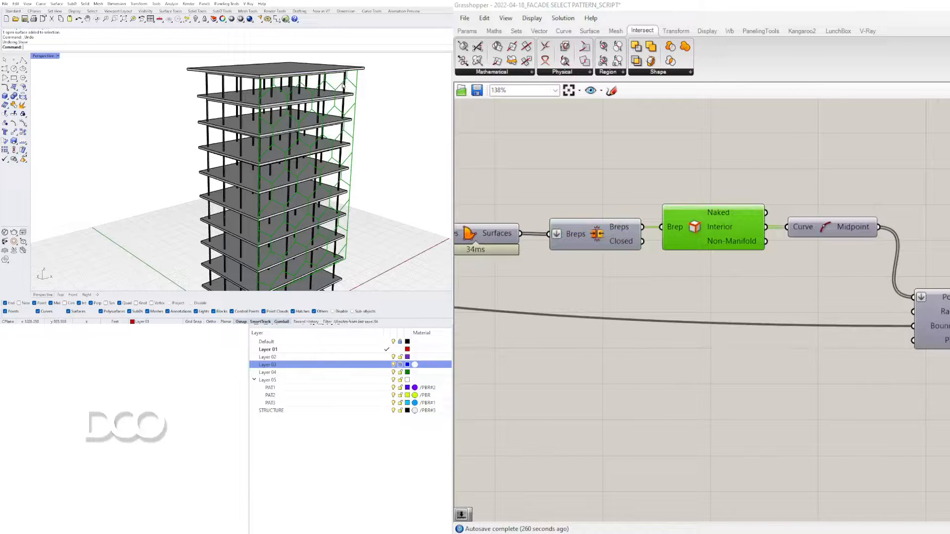
# Inspect the midpoints of the interior edges and the cells of the second Voronoi component on the façade
pyautogui.click(836, 227)
pyautogui.click(824, 225)
pyautogui.scroll(-3, 667, 283)
pyautogui.moveTo(631, 311); pyautogui.dragTo(793, 312, button='right')
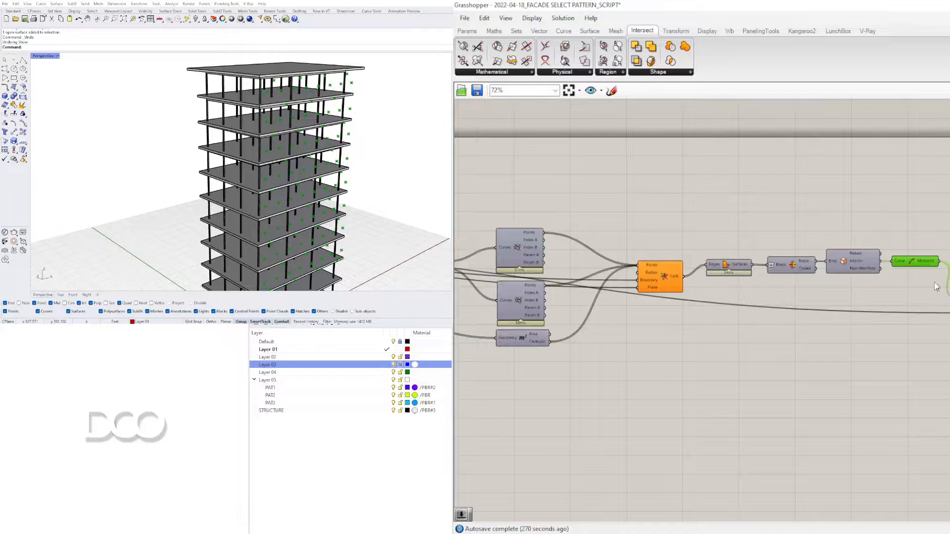
pyautogui.scroll(5, 891, 262)
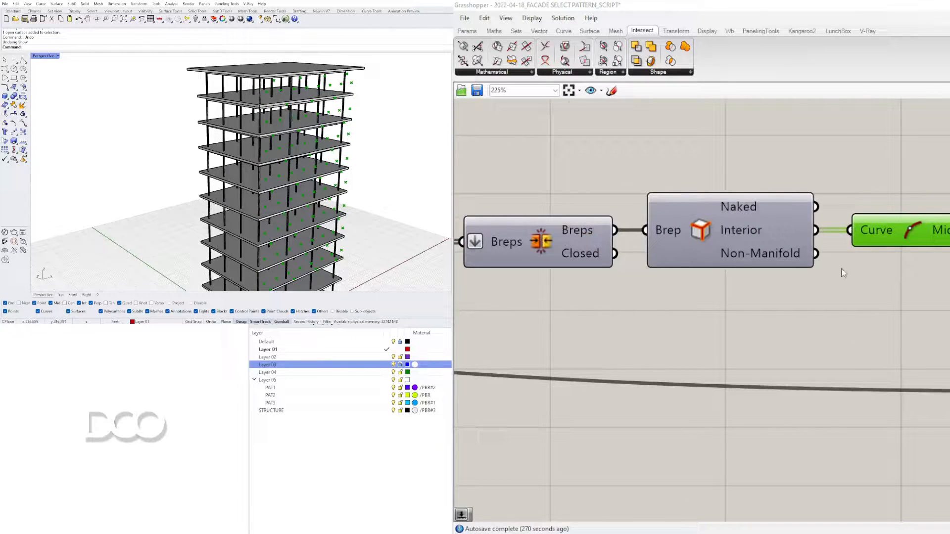
pyautogui.scroll(-2, 812, 280)
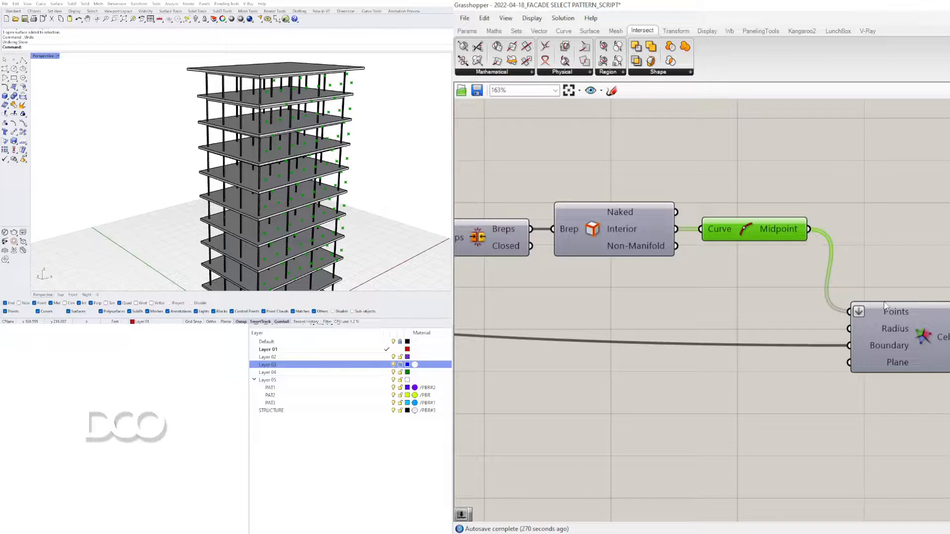
pyautogui.click(913, 327)
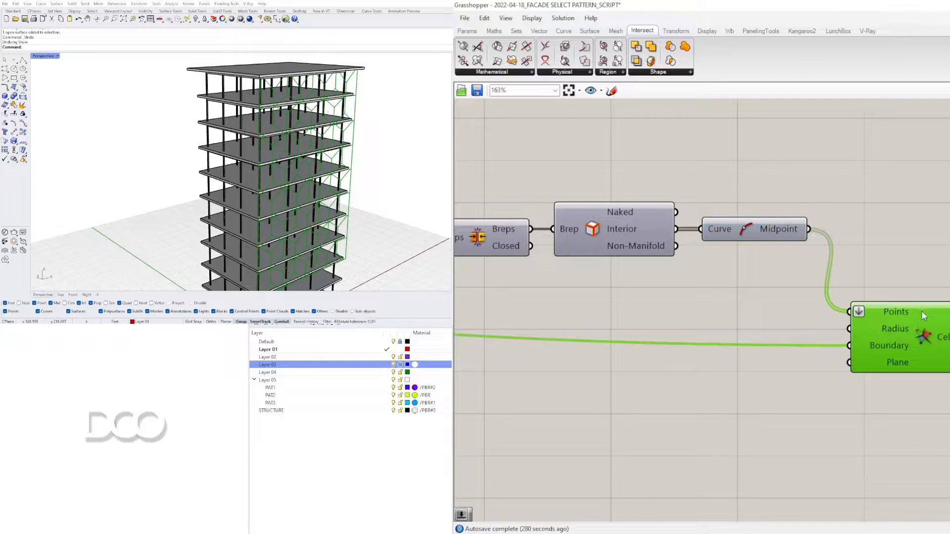
pyautogui.scroll(3, 307, 149)
pyautogui.moveTo(322, 138); pyautogui.dragTo(346, 163, button='right')
pyautogui.scroll(-2, 282, 158)
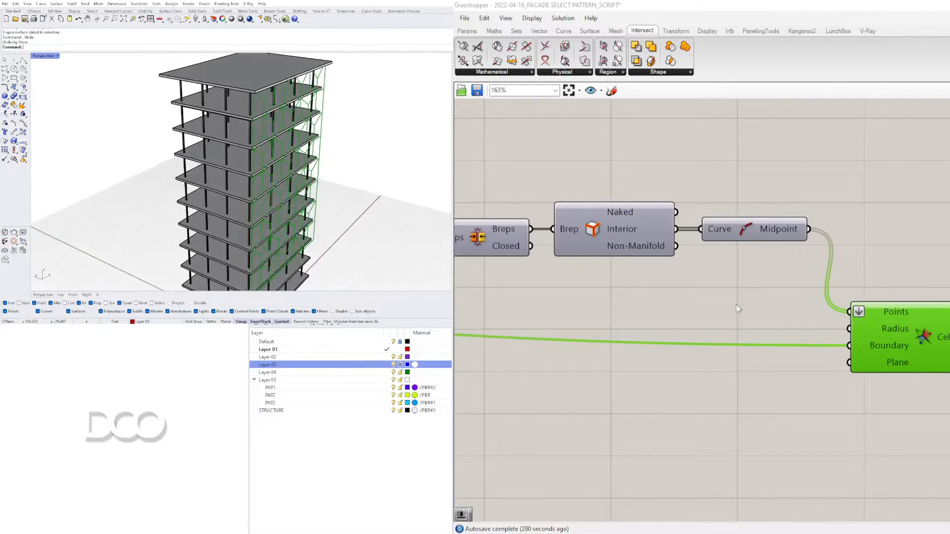
# Try a U count of 6 for the façade surface's domain division
pyautogui.scroll(-3, 891, 334)
pyautogui.scroll(3, 907, 336)
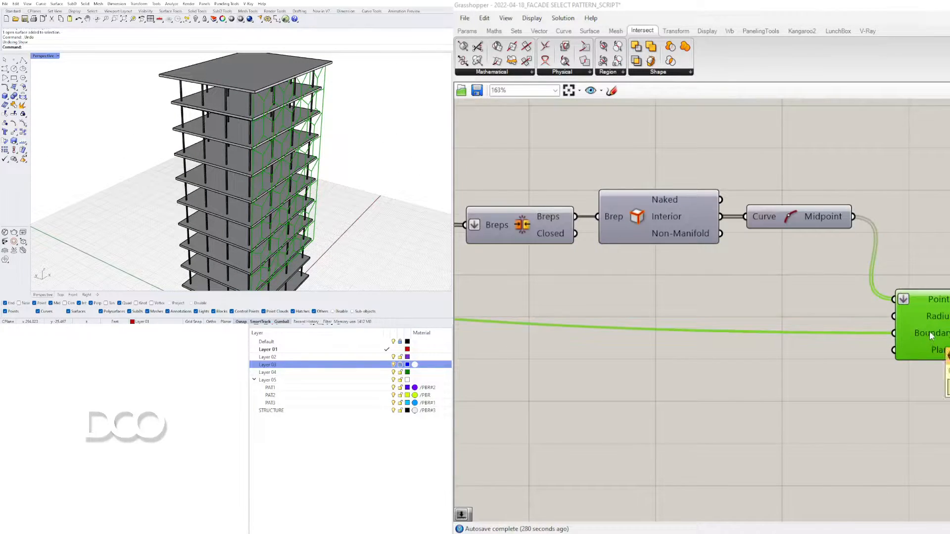
pyautogui.scroll(-6, 930, 333)
pyautogui.moveTo(510, 314); pyautogui.dragTo(778, 302, button='right')
pyautogui.scroll(5, 519, 277)
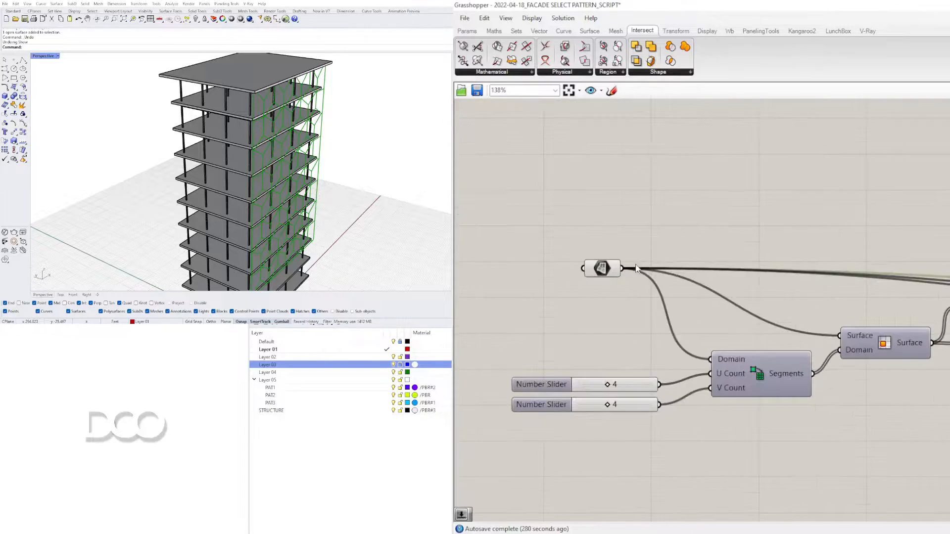
pyautogui.scroll(5, 584, 415)
pyautogui.moveTo(396, 198); pyautogui.dragTo(433, 179, button='right')
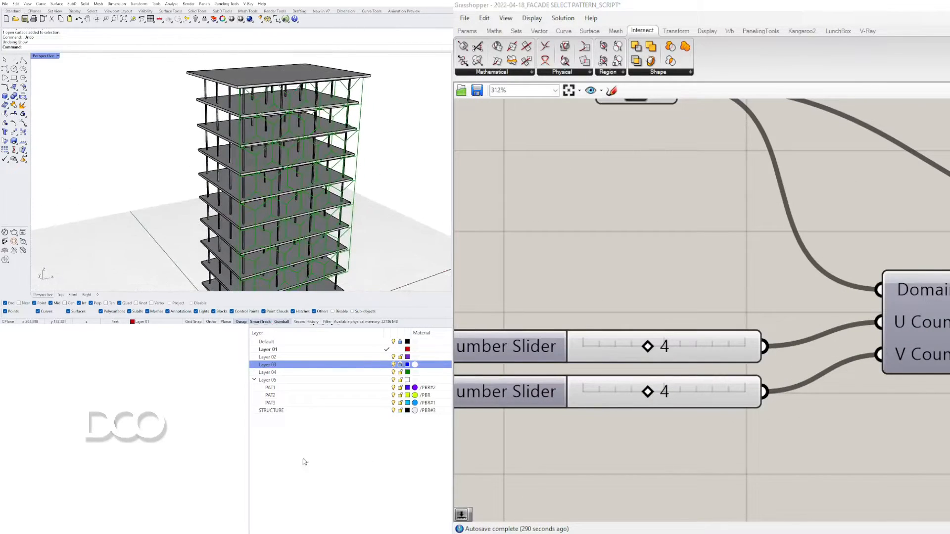
pyautogui.moveTo(647, 347); pyautogui.dragTo(690, 346)
pyautogui.moveTo(302, 203); pyautogui.dragTo(198, 165, button='right')
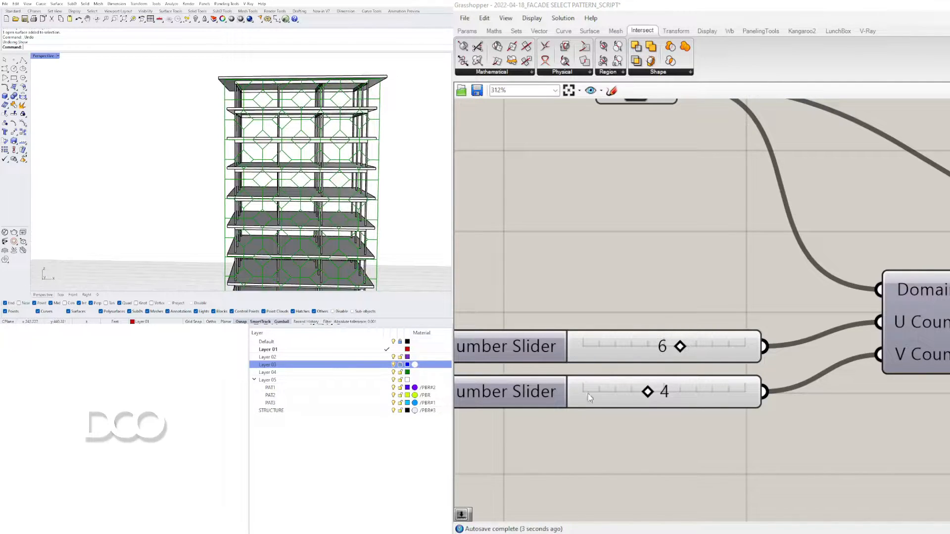
# Set the V count of the façade division to 5 and its U count to 3
pyautogui.moveTo(647, 392); pyautogui.dragTo(599, 392)
pyautogui.click(644, 391)
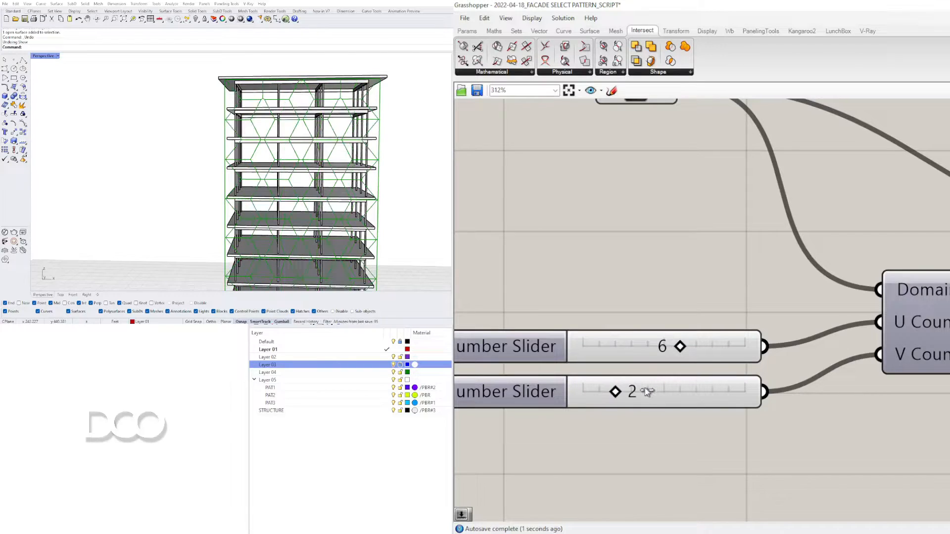
pyautogui.moveTo(677, 391); pyautogui.dragTo(693, 391)
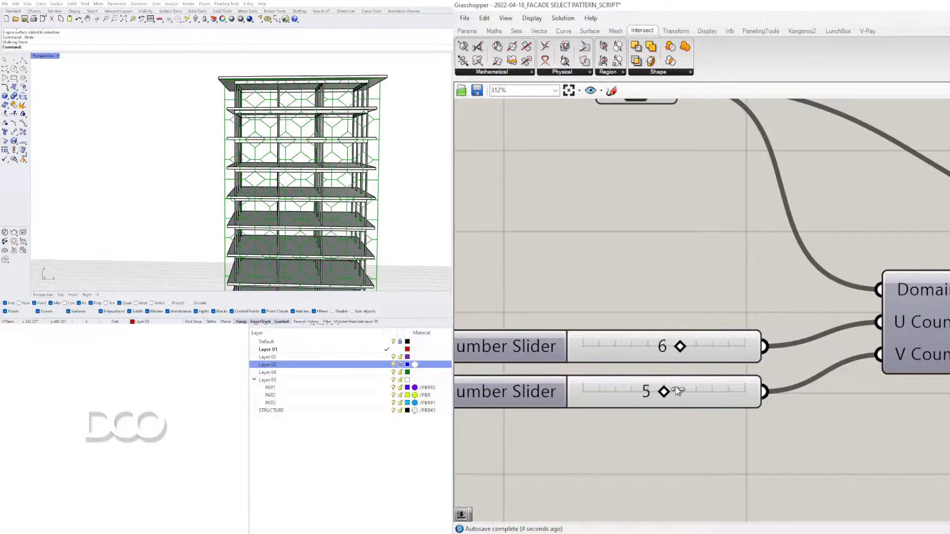
pyautogui.moveTo(632, 350)
pyautogui.mouseDown()
pyautogui.moveTo(686, 348)
pyautogui.moveTo(632, 348)
pyautogui.mouseUp()
pyautogui.moveTo(677, 394); pyautogui.dragTo(661, 392)
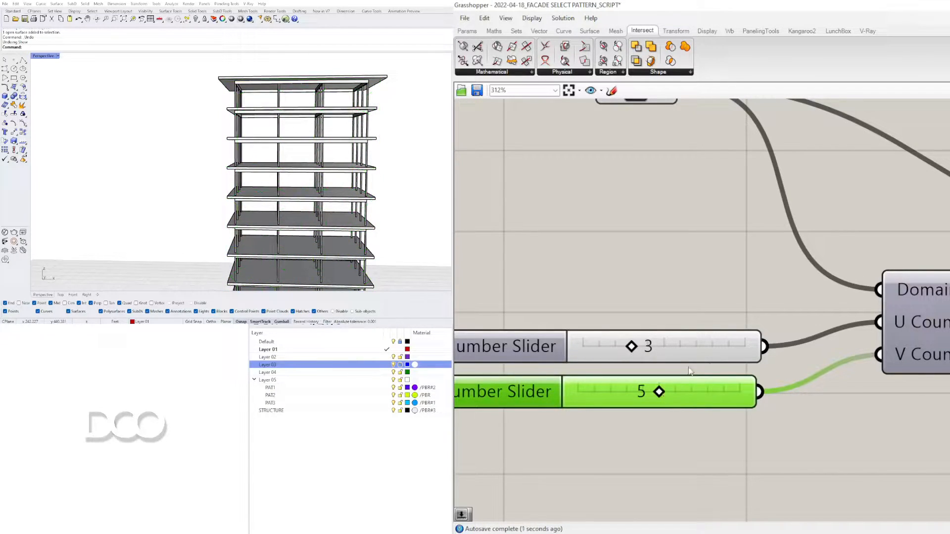
# Select the second Voronoi component to preview its cells on the façade
pyautogui.scroll(-6, 787, 333)
pyautogui.moveTo(881, 386); pyautogui.dragTo(497, 333, button='right')
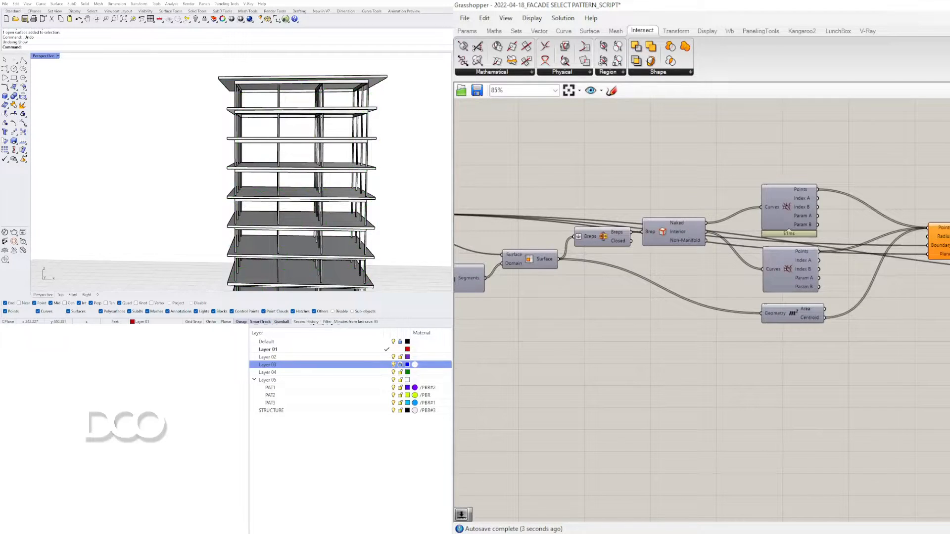
pyautogui.moveTo(881, 346); pyautogui.dragTo(665, 305, button='right')
pyautogui.click(948, 240)
# Set the U count of the façade division to 4 after trying 5
pyautogui.scroll(-2, 948, 266)
pyautogui.moveTo(524, 259); pyautogui.dragTo(811, 292, button='right')
pyautogui.scroll(11, 814, 291)
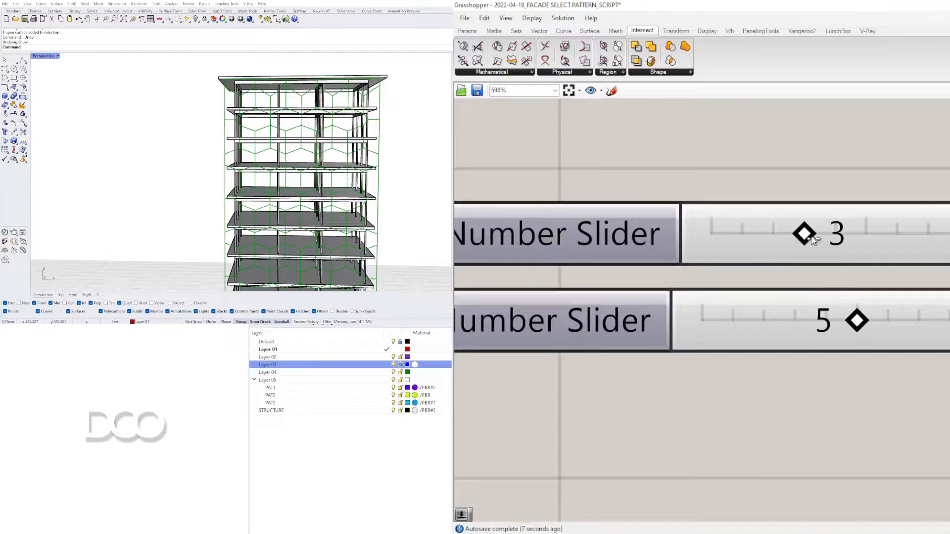
pyautogui.moveTo(805, 234); pyautogui.dragTo(835, 237)
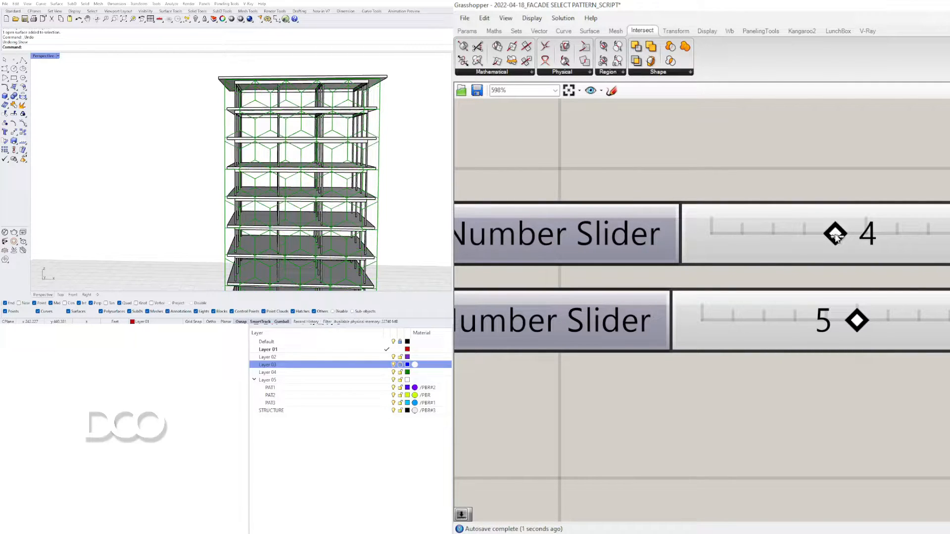
pyautogui.moveTo(836, 234); pyautogui.dragTo(869, 239)
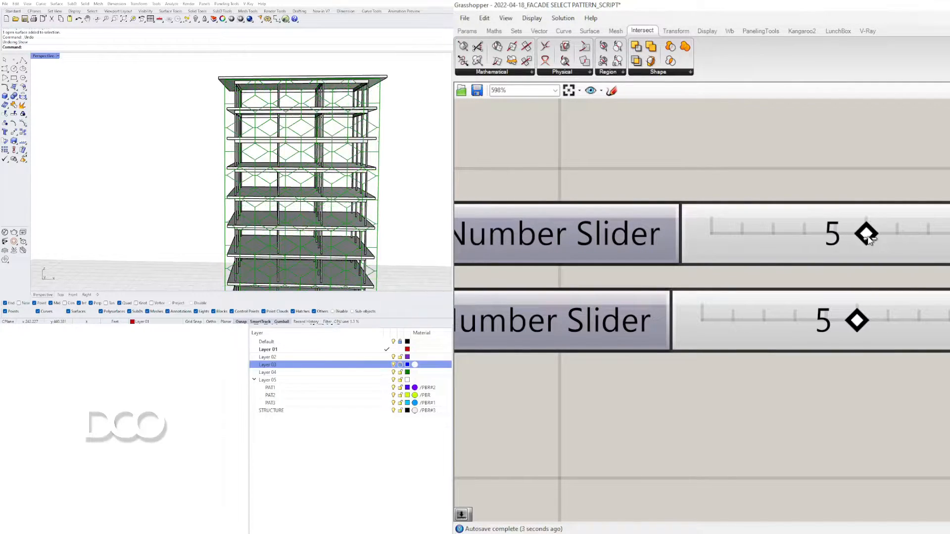
pyautogui.moveTo(859, 322)
pyautogui.mouseDown()
pyautogui.moveTo(916, 324)
pyautogui.moveTo(845, 321)
pyautogui.mouseUp()
pyautogui.moveTo(859, 236); pyautogui.dragTo(834, 242)
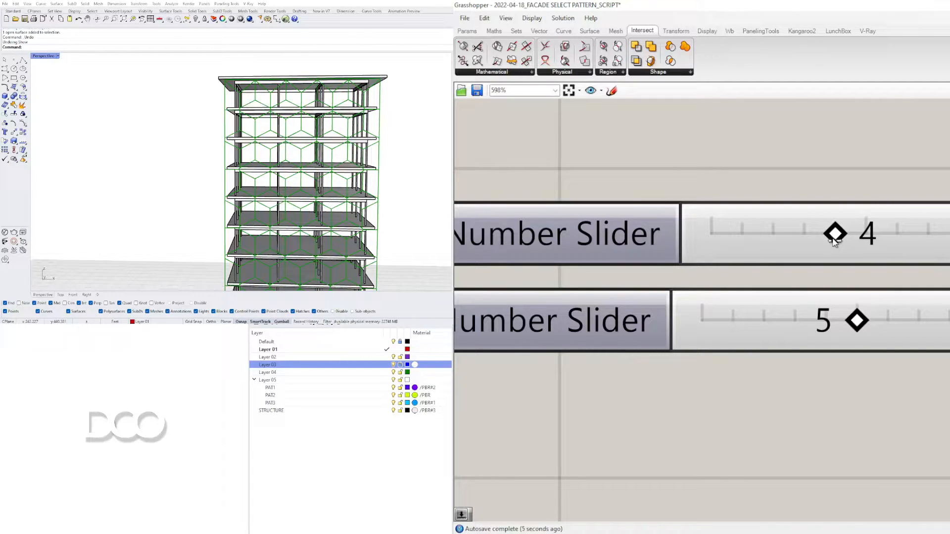
# Inspect the outputs of the Boundary Surfaces, Brep Join and Brep Edges components that follow the second Voronoi
pyautogui.scroll(-10, 865, 317)
pyautogui.moveTo(949, 299); pyautogui.dragTo(711, 242, button='right')
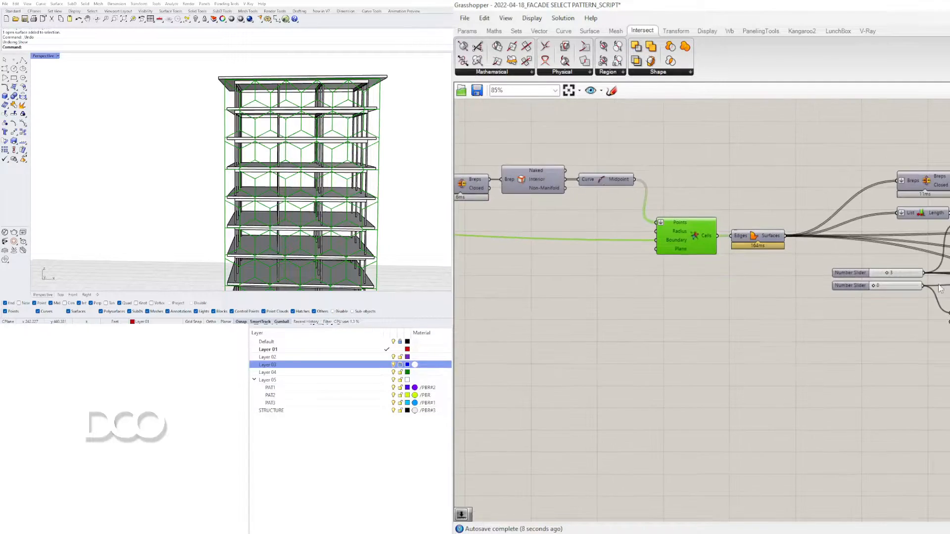
pyautogui.scroll(2, 765, 236)
pyautogui.click(759, 236)
pyautogui.moveTo(769, 245); pyautogui.dragTo(642, 306, button='right')
pyautogui.click(866, 225)
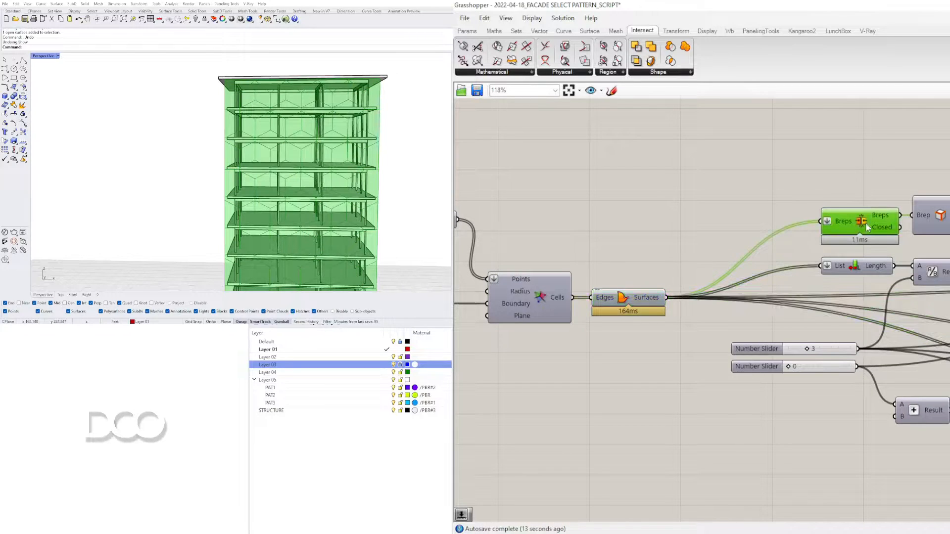
pyautogui.click(932, 222)
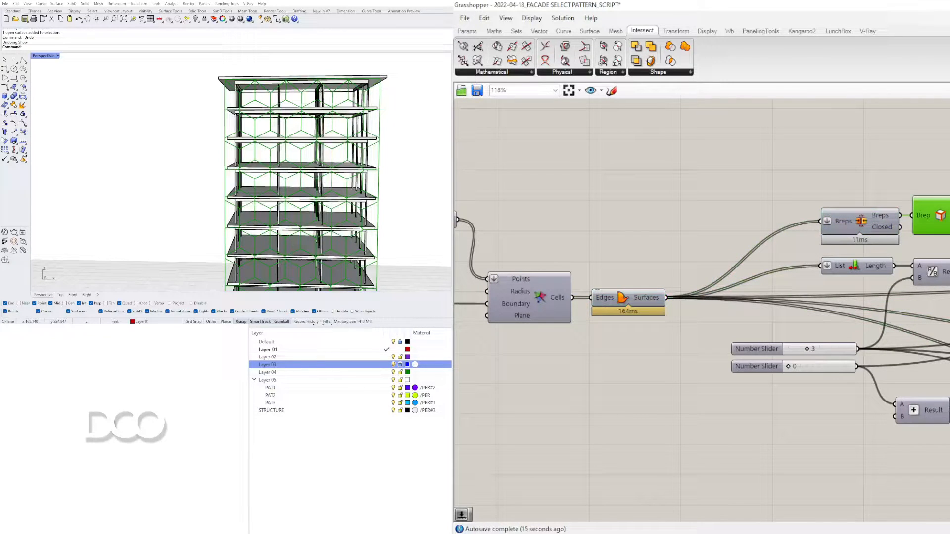
# Inspect the MultiPipe component fed by the naked and interior edges, and turn on the preview of the pipes and façade surfaces
pyautogui.moveTo(941, 238); pyautogui.dragTo(855, 315, button='right')
pyautogui.scroll(3, 948, 282)
pyautogui.moveTo(670, 192); pyautogui.dragTo(750, 212, button='right')
pyautogui.scroll(-2, 833, 235)
pyautogui.doubleClick(859, 211)
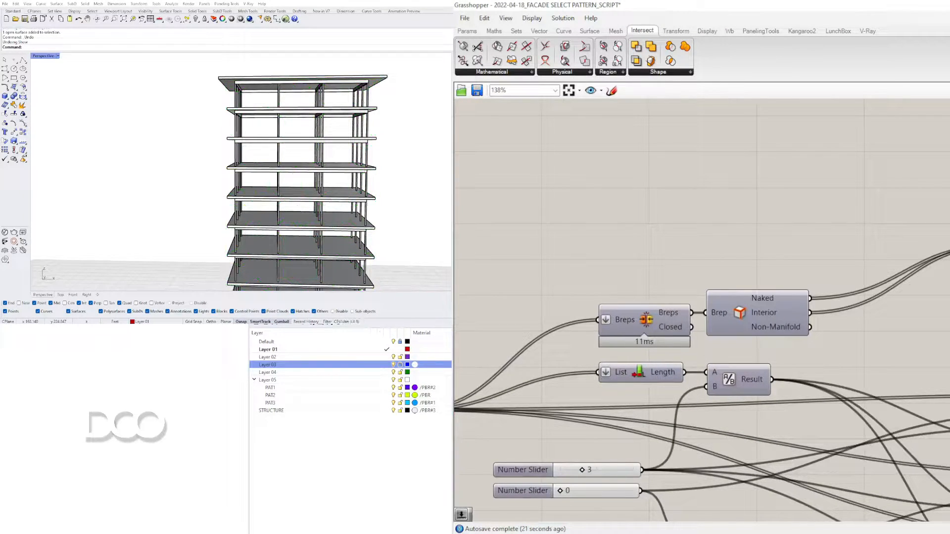
pyautogui.click(949, 251)
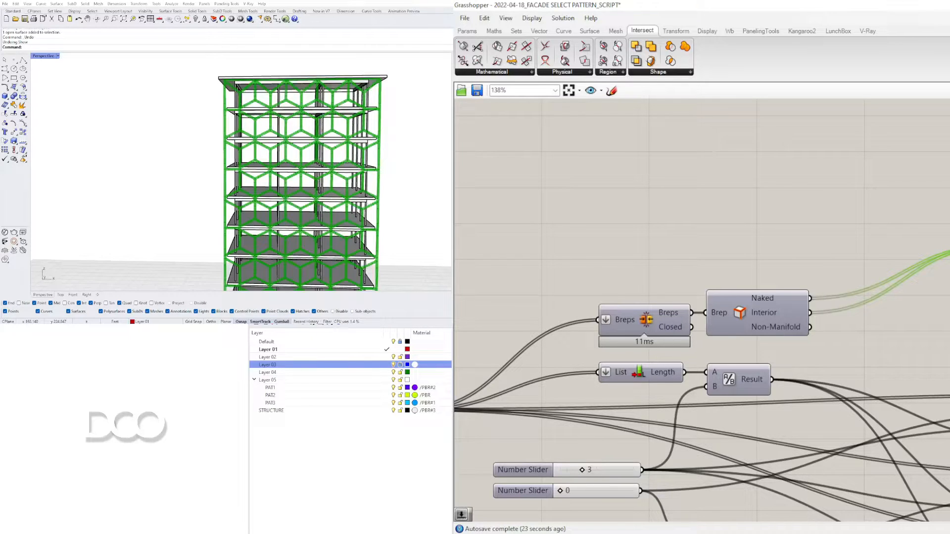
pyautogui.click(816, 274)
pyautogui.click(949, 251)
pyautogui.click(949, 218)
pyautogui.click(949, 252)
pyautogui.click(720, 213)
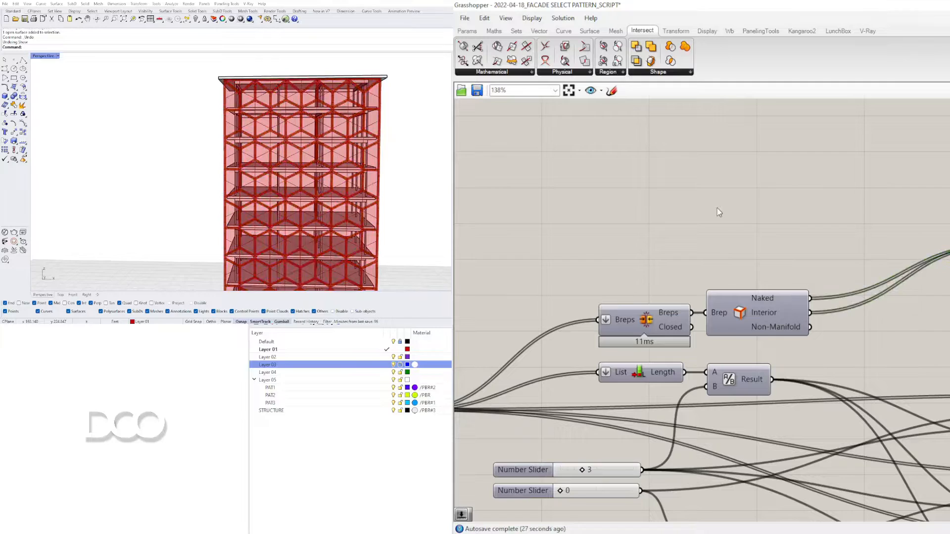
# Add a number slider with the value 1.500 above the Brep Join component and duplicate it
pyautogui.doubleClick(673, 226)
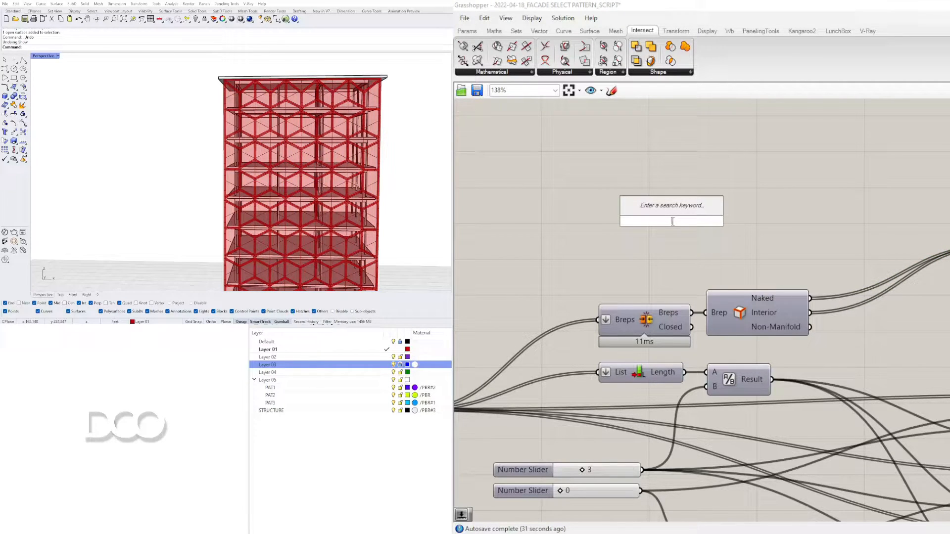
pyautogui.write('1.5')
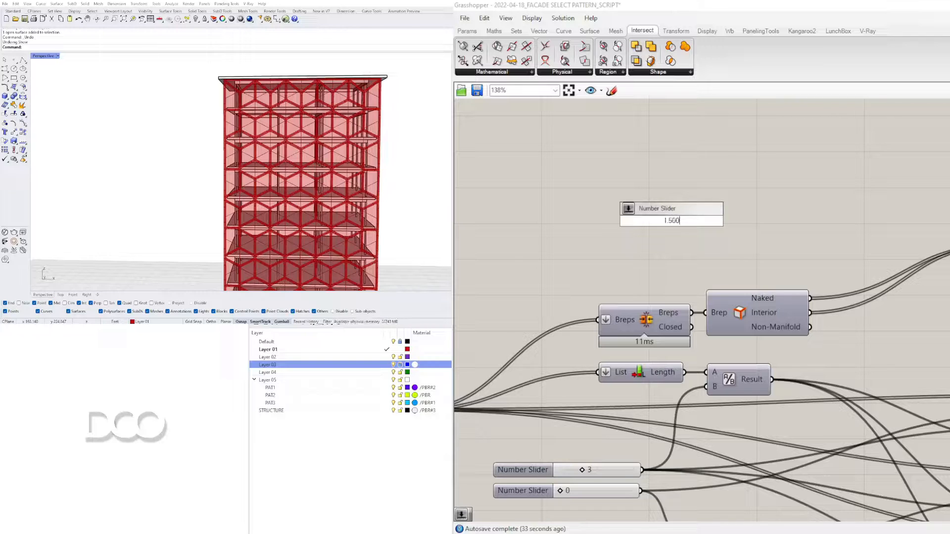
pyautogui.write('00')
pyautogui.press('Return')
pyautogui.keyDown('alt'); pyautogui.moveTo(657, 224); pyautogui.dragTo(659, 205); pyautogui.keyUp('alt')
# Add a Multiplication component beside the two 1.500 sliders and move the MultiPipe component up to their level
pyautogui.doubleClick(809, 223)
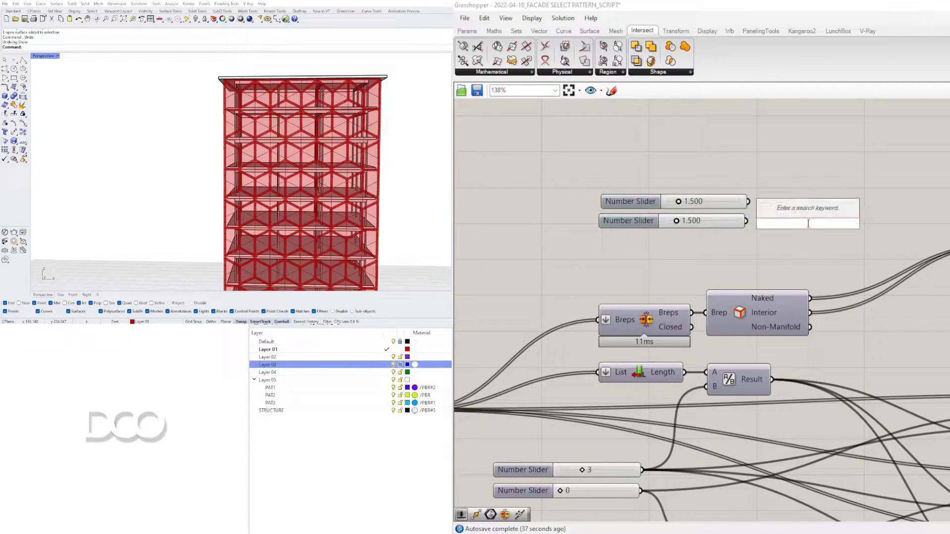
pyautogui.write('multiplication')
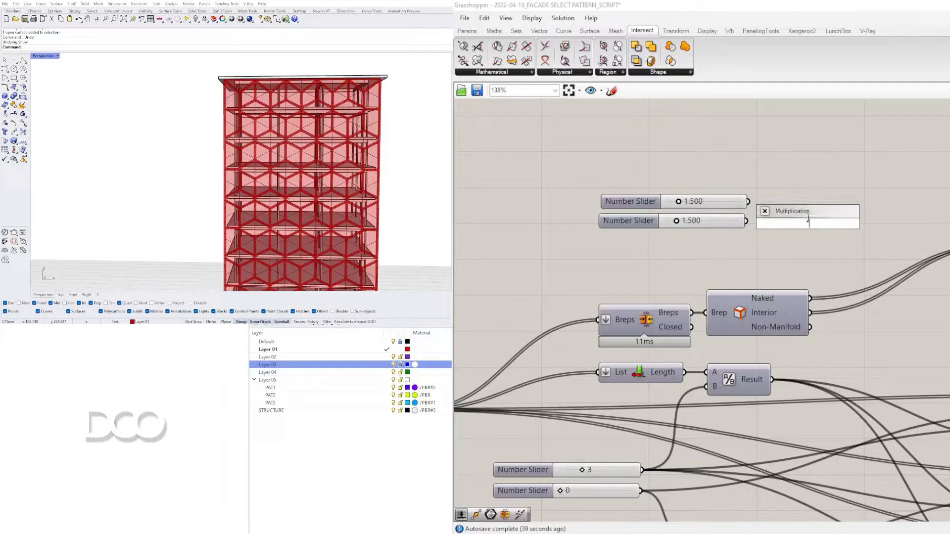
pyautogui.press('Return')
pyautogui.moveTo(859, 246); pyautogui.dragTo(666, 172)
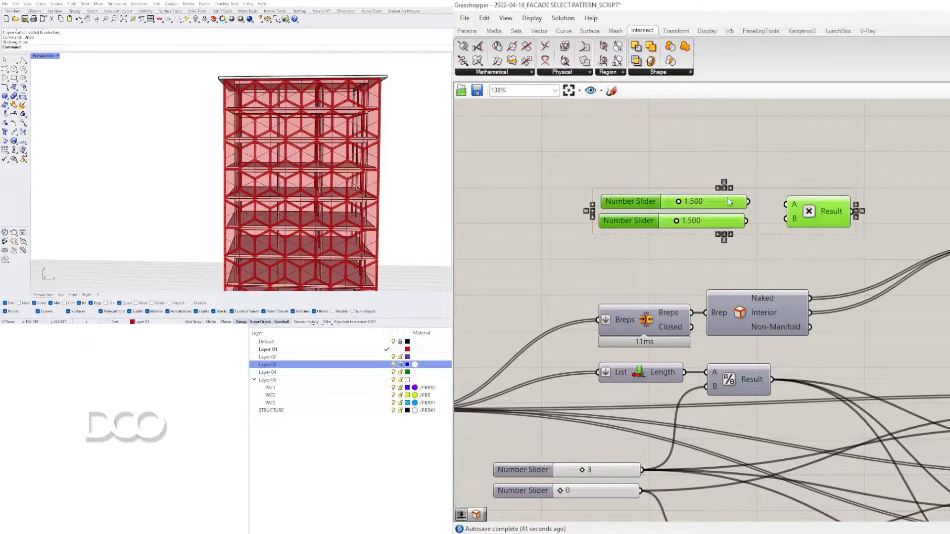
pyautogui.moveTo(830, 217); pyautogui.dragTo(815, 227)
pyautogui.click(917, 208)
pyautogui.moveTo(949, 253); pyautogui.dragTo(949, 202)
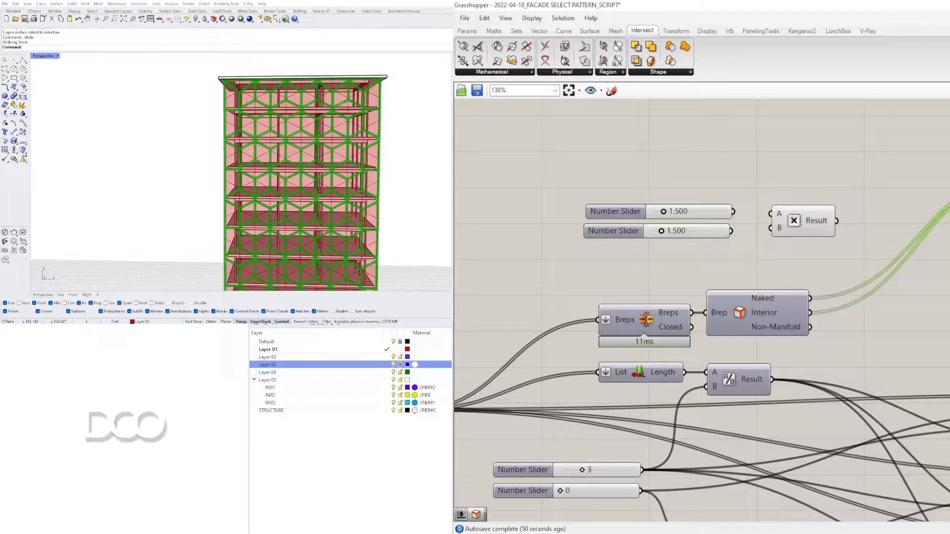
# Connect the two sliders to the Multiplication's A and B inputs, and shift the first slider and the Multiplication upward
pyautogui.moveTo(794, 224); pyautogui.dragTo(816, 217)
pyautogui.moveTo(734, 212); pyautogui.dragTo(800, 207)
pyautogui.moveTo(731, 231); pyautogui.dragTo(797, 222)
pyautogui.moveTo(883, 199); pyautogui.dragTo(580, 233)
pyautogui.moveTo(708, 211); pyautogui.dragTo(708, 180)
pyautogui.click(729, 253)
# Connect the second slider to the MultiPipe's strut size and the multiplication result to its node size and end offset
pyautogui.moveTo(732, 232); pyautogui.dragTo(949, 231)
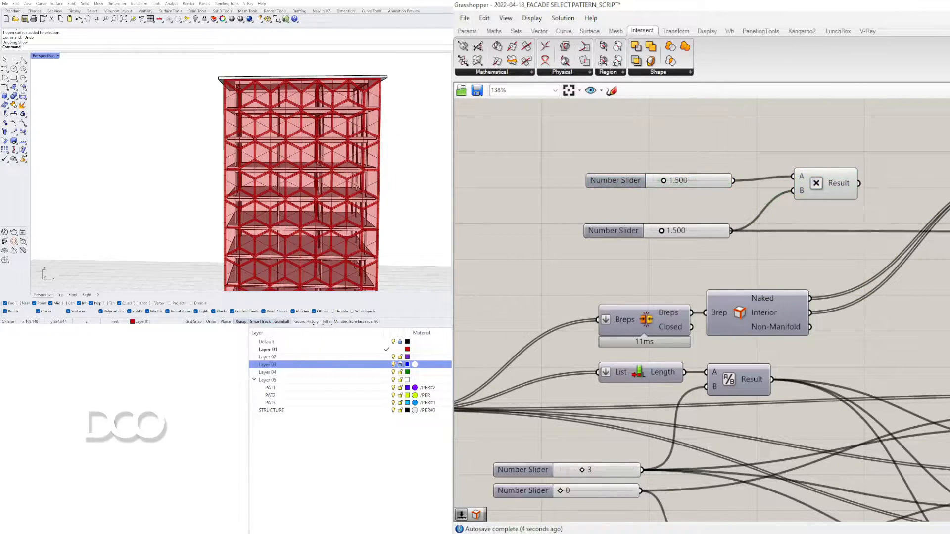
pyautogui.moveTo(859, 183); pyautogui.dragTo(949, 196)
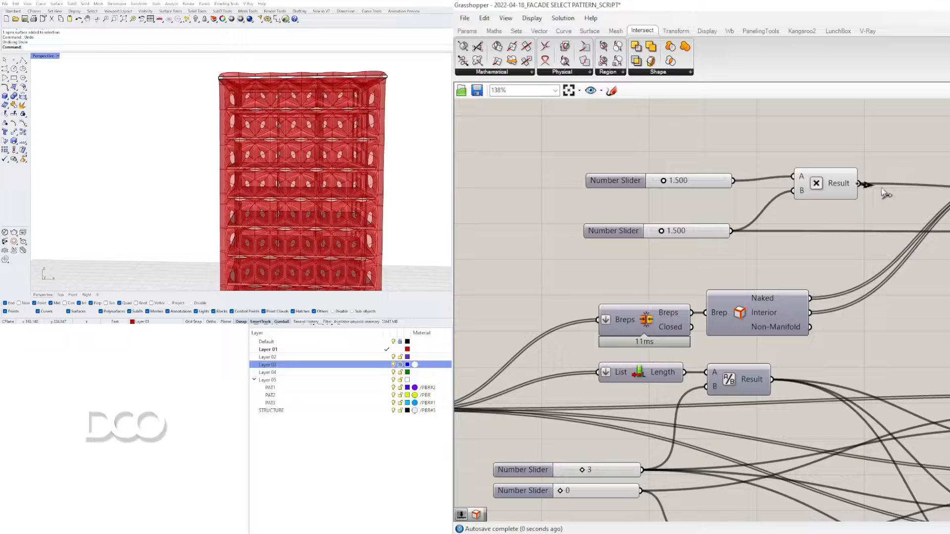
# Set the strut size slider to 0.286 and the multiplier slider to 0.647
pyautogui.scroll(5, 674, 196)
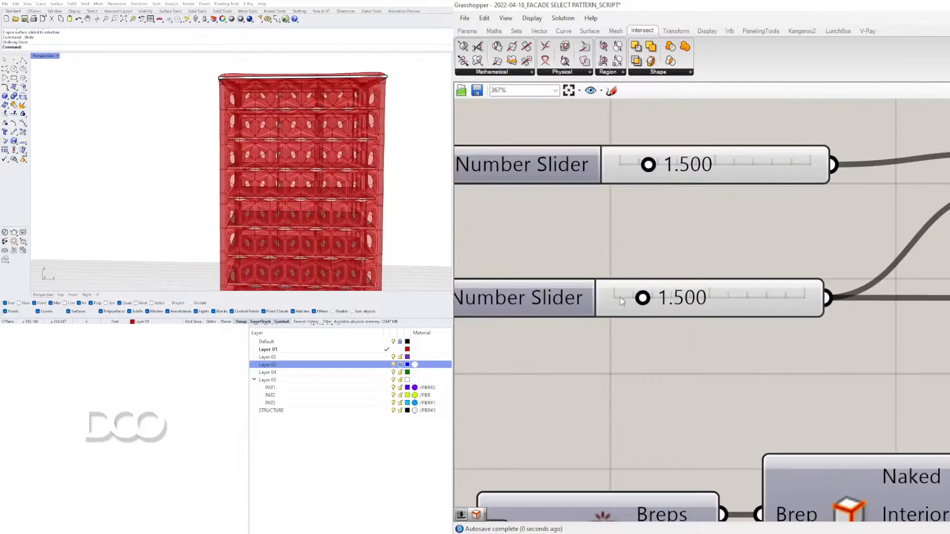
pyautogui.scroll(2, 622, 300)
pyautogui.moveTo(650, 295); pyautogui.dragTo(614, 296)
pyautogui.scroll(-1, 627, 147)
pyautogui.moveTo(619, 112); pyautogui.dragTo(615, 237, button='right')
pyautogui.scroll(2, 622, 232)
pyautogui.moveTo(670, 212); pyautogui.dragTo(630, 212)
pyautogui.moveTo(683, 364); pyautogui.dragTo(757, 288, button='right')
pyautogui.scroll(5, 712, 346)
pyautogui.moveTo(712, 329); pyautogui.dragTo(647, 329)
pyautogui.scroll(-6, 648, 328)
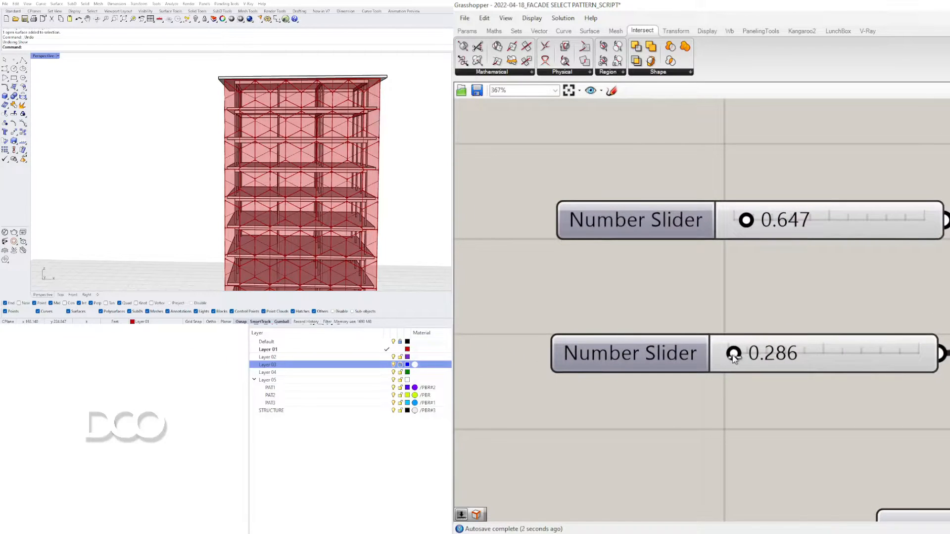
# Set the multiplier slider that controls the node size and end offset to 3.780
pyautogui.moveTo(750, 220); pyautogui.dragTo(801, 218)
pyautogui.moveTo(253, 135); pyautogui.dragTo(408, 183, button='right')
pyautogui.scroll(6, 341, 94)
pyautogui.moveTo(341, 93); pyautogui.dragTo(324, 156, button='right')
pyautogui.moveTo(792, 220)
pyautogui.mouseDown()
pyautogui.moveTo(819, 223)
pyautogui.moveTo(789, 218)
pyautogui.moveTo(812, 215)
pyautogui.moveTo(795, 205)
pyautogui.mouseUp()
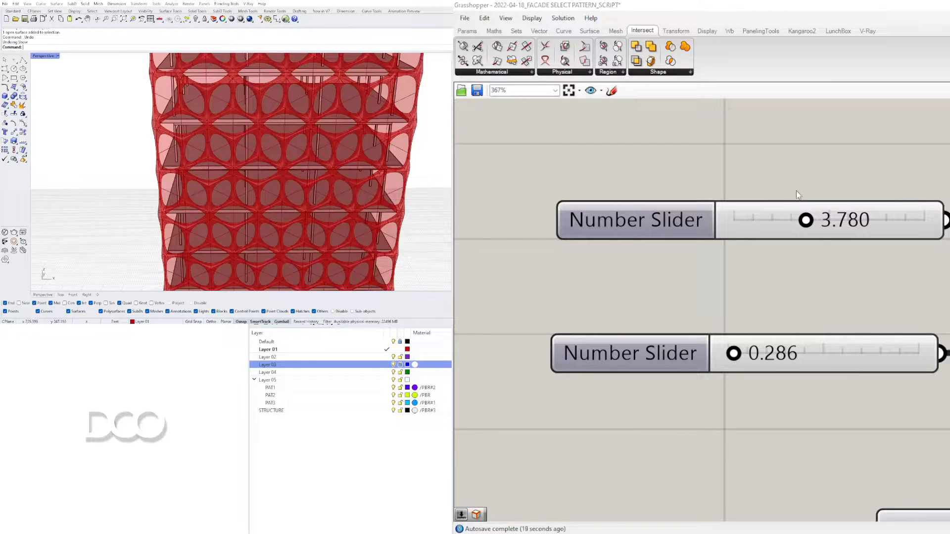
pyautogui.scroll(-6, 813, 155)
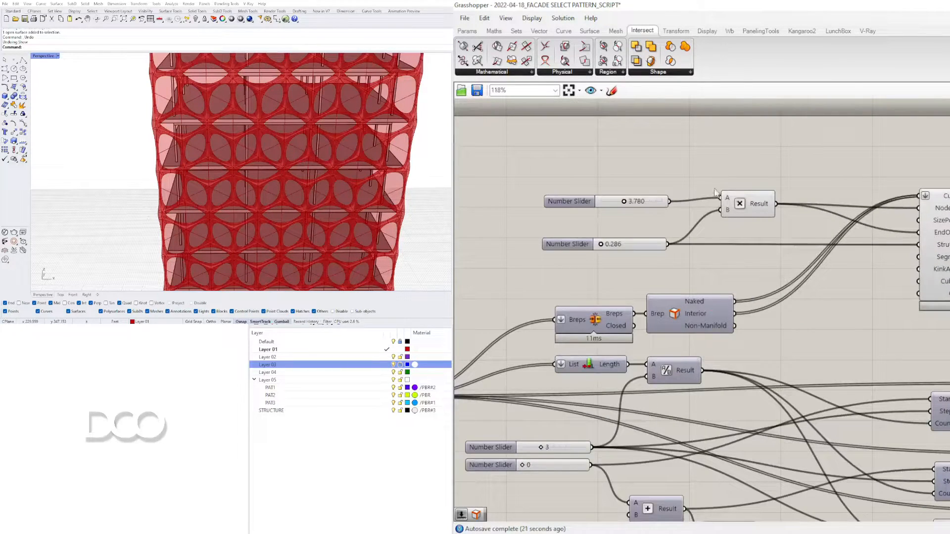
# Move the 3.780 and 0.286 sliders and the Multiplication component closer together and nearer to the MultiPipe's inputs
pyautogui.moveTo(581, 200); pyautogui.dragTo(613, 196)
pyautogui.moveTo(567, 245); pyautogui.dragTo(598, 225)
pyautogui.moveTo(774, 161); pyautogui.dragTo(563, 247)
pyautogui.moveTo(751, 210); pyautogui.dragTo(810, 203)
pyautogui.click(648, 175)
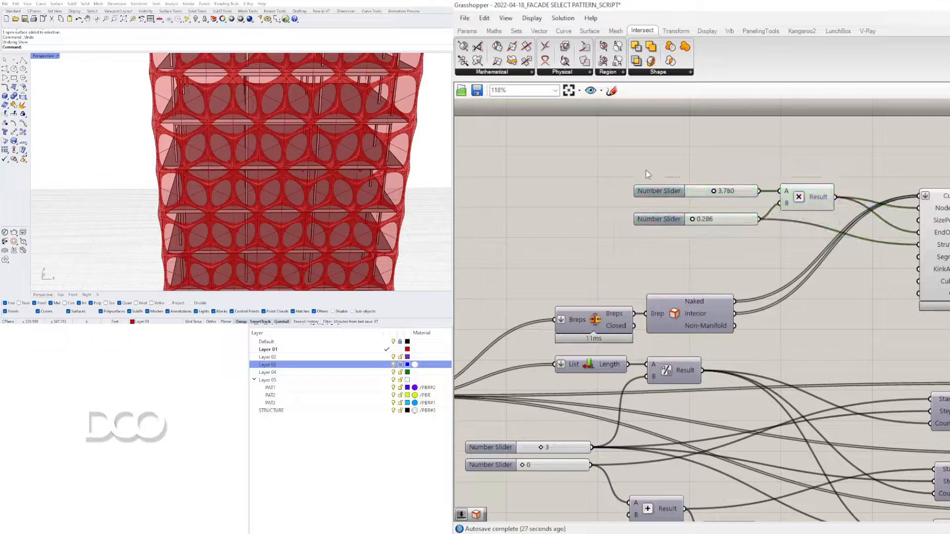
pyautogui.moveTo(642, 220); pyautogui.dragTo(643, 216)
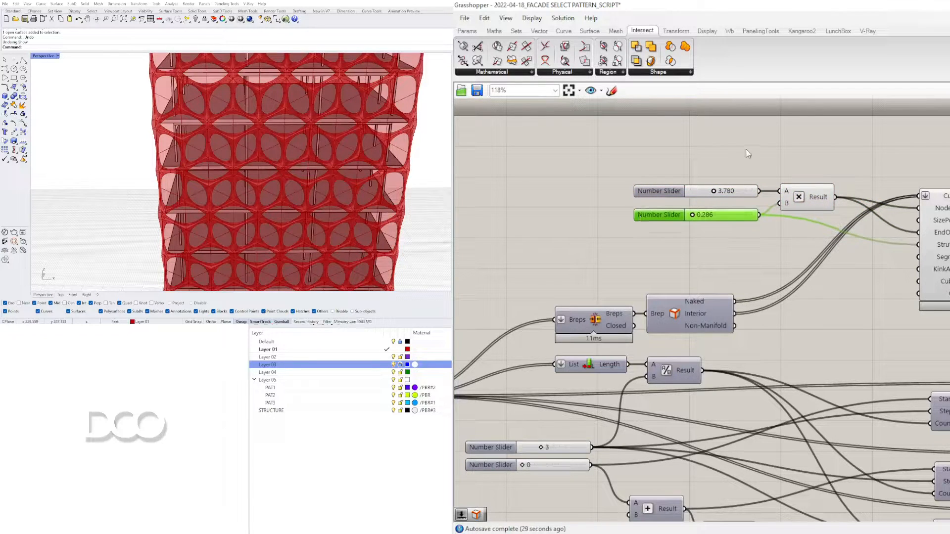
pyautogui.click(693, 163)
# Examine how the Boundary Surfaces output branches into the edge extraction, the pattern selection components and the MultiPipe
pyautogui.scroll(-2, 943, 159)
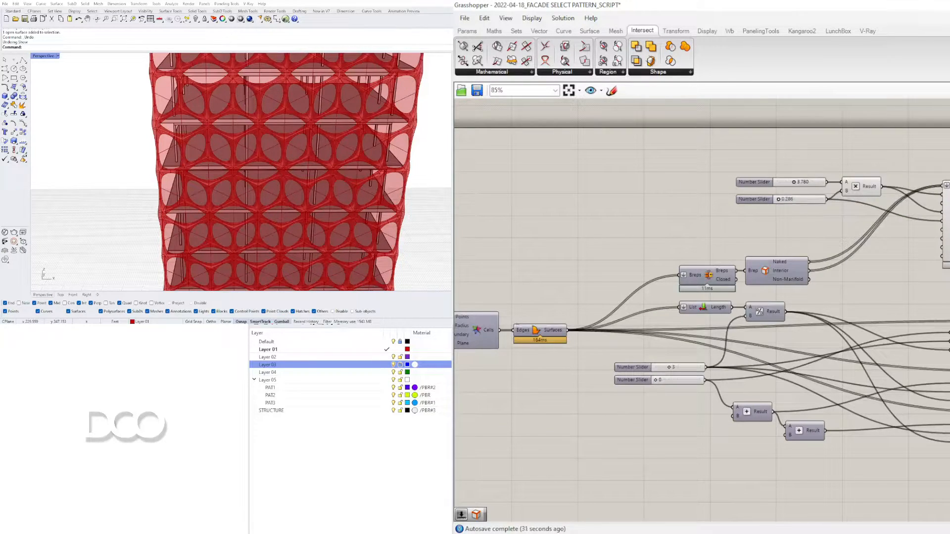
pyautogui.scroll(-3, 946, 205)
pyautogui.moveTo(879, 278); pyautogui.dragTo(861, 285, button='right')
pyautogui.scroll(4, 862, 285)
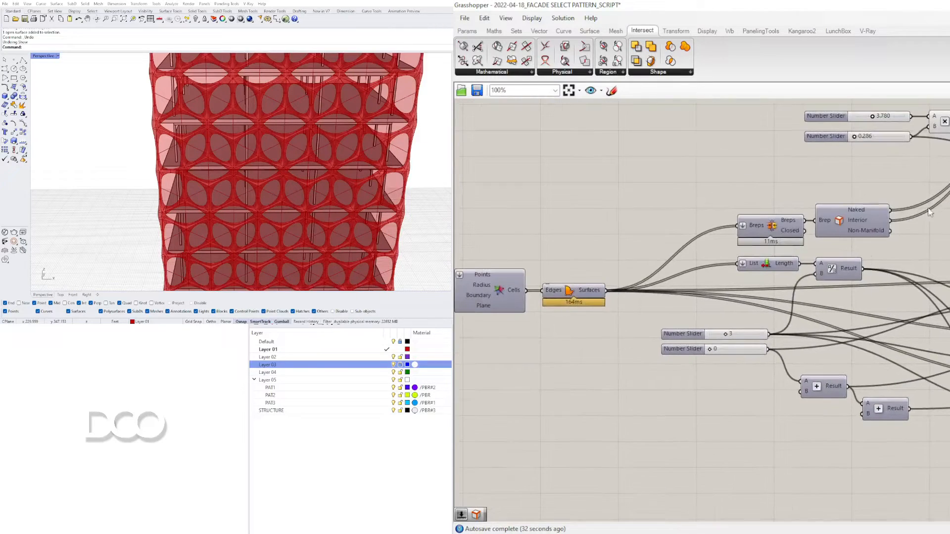
pyautogui.click(570, 294)
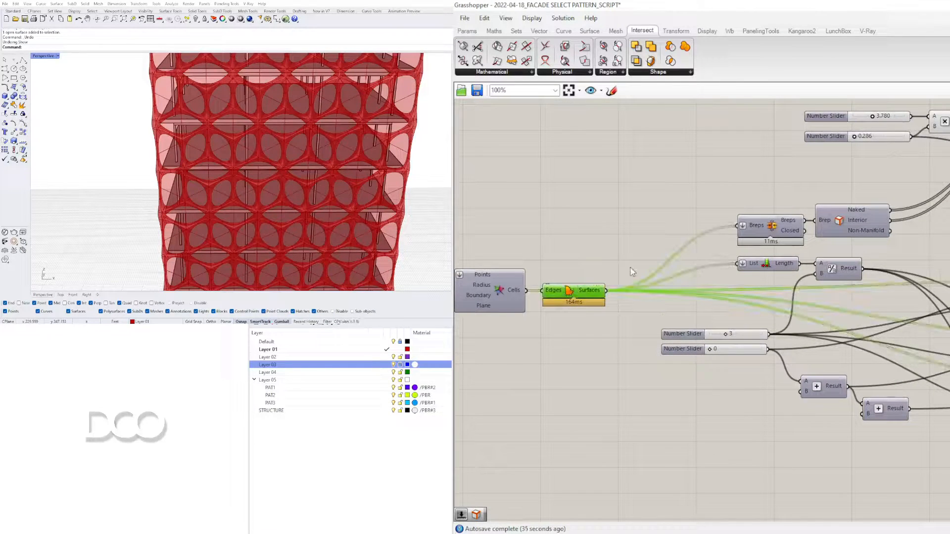
pyautogui.scroll(-3, 945, 263)
pyautogui.moveTo(945, 263); pyautogui.dragTo(780, 233, button='right')
pyautogui.scroll(3, 945, 313)
pyautogui.click(945, 312)
pyautogui.scroll(-3, 906, 311)
pyautogui.moveTo(841, 311); pyautogui.dragTo(940, 343, button='right')
pyautogui.scroll(4, 945, 343)
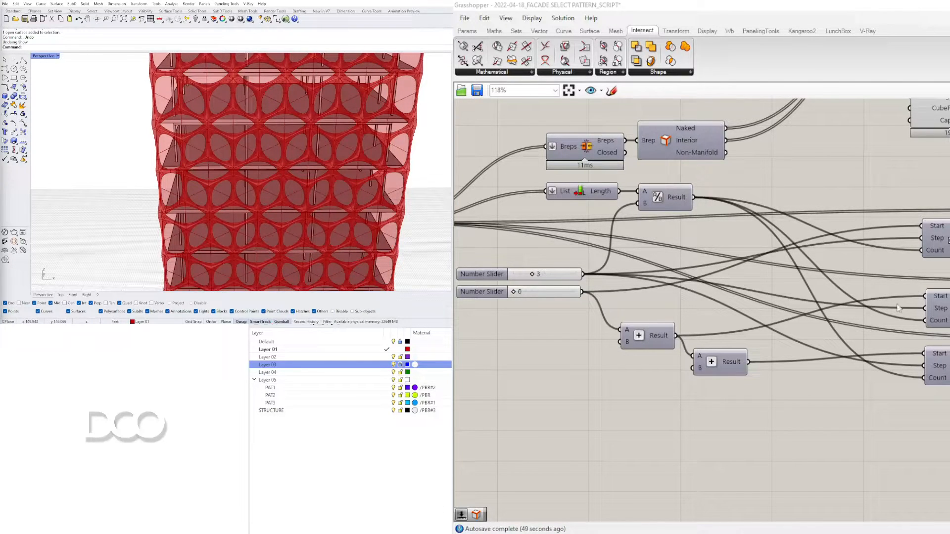
pyautogui.scroll(-3, 935, 291)
pyautogui.moveTo(869, 178); pyautogui.dragTo(874, 252, button='right')
pyautogui.click(945, 190)
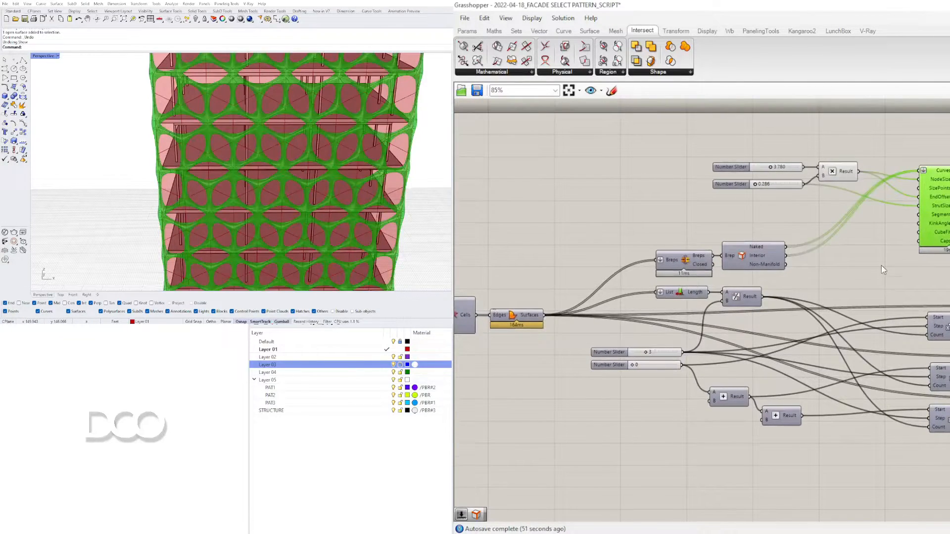
pyautogui.click(892, 260)
# Disable the preview of the upstream components that build the panel grid and Voronoi points
pyautogui.scroll(-6, 891, 260)
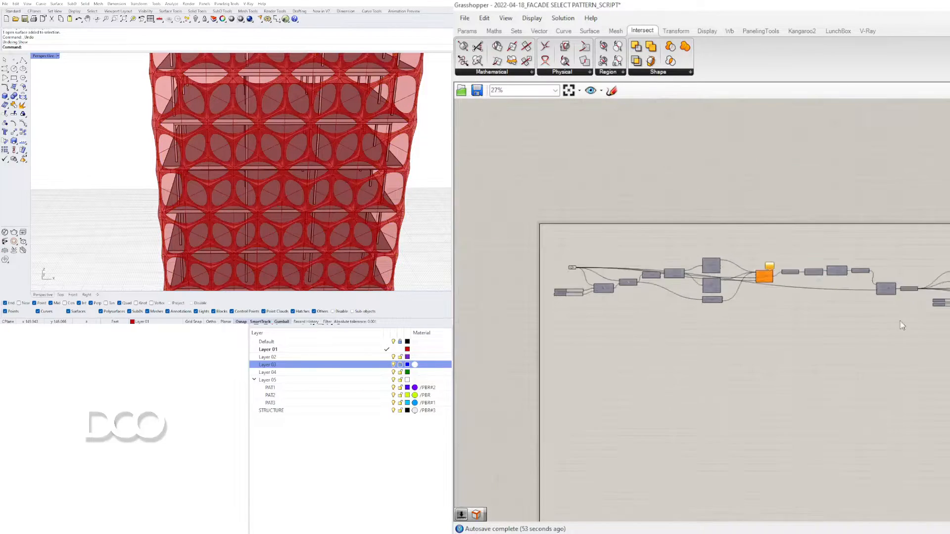
pyautogui.moveTo(936, 352); pyautogui.dragTo(582, 211)
pyautogui.middleClick(652, 215)
pyautogui.click(681, 183)
pyautogui.scroll(7, 525, 254)
pyautogui.click(705, 322)
pyautogui.click(708, 308)
pyautogui.rightClick(708, 308)
pyautogui.click(720, 321)
# Toggle the preview of the Boundary Surfaces component and view its panels on the tower façade
pyautogui.scroll(-5, 789, 240)
pyautogui.scroll(3, 789, 240)
pyautogui.moveTo(812, 248); pyautogui.dragTo(502, 252, button='right')
pyautogui.scroll(5, 730, 329)
pyautogui.moveTo(730, 328); pyautogui.dragTo(903, 318, button='right')
pyautogui.rightClick(814, 254)
pyautogui.click(832, 273)
pyautogui.moveTo(281, 163); pyautogui.dragTo(435, 130, button='right')
pyautogui.moveTo(198, 144); pyautogui.dragTo(218, 129, button='right')
pyautogui.scroll(-4, 218, 119)
pyautogui.moveTo(215, 97); pyautogui.dragTo(236, 88, button='right')
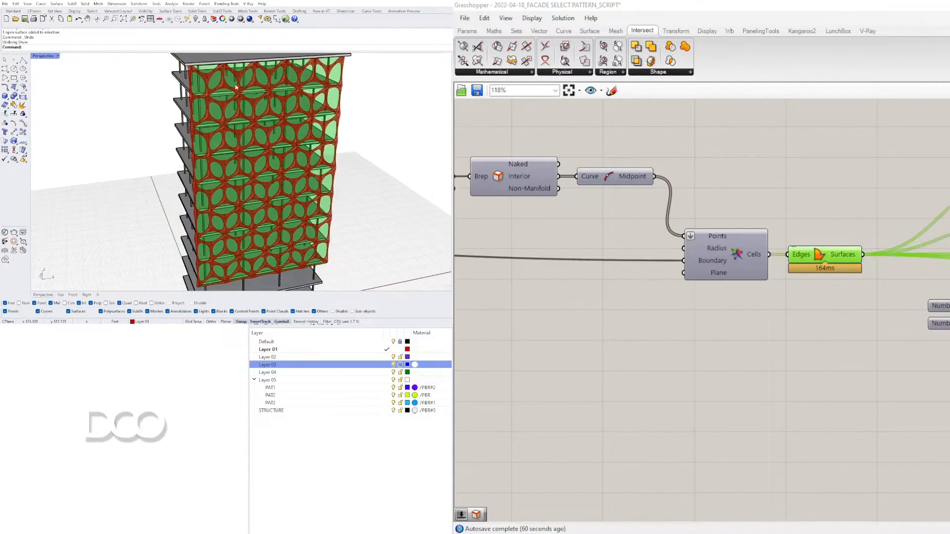
# Trace the surface list from Boundary Surfaces through List Length and Division, including the slider that feeds the divisor
pyautogui.moveTo(922, 325); pyautogui.dragTo(685, 334, button='right')
pyautogui.scroll(-2, 810, 303)
pyautogui.moveTo(809, 303); pyautogui.dragTo(738, 296, button='right')
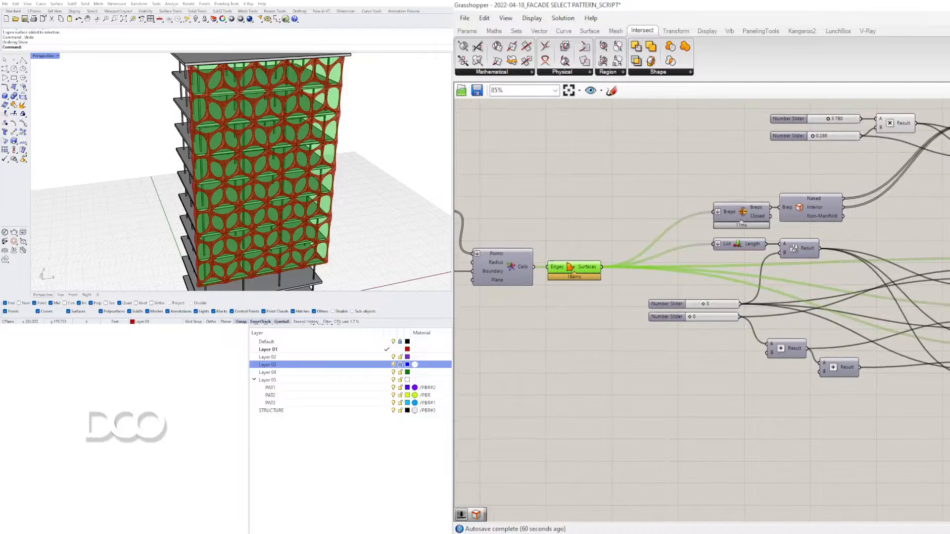
pyautogui.click(947, 259)
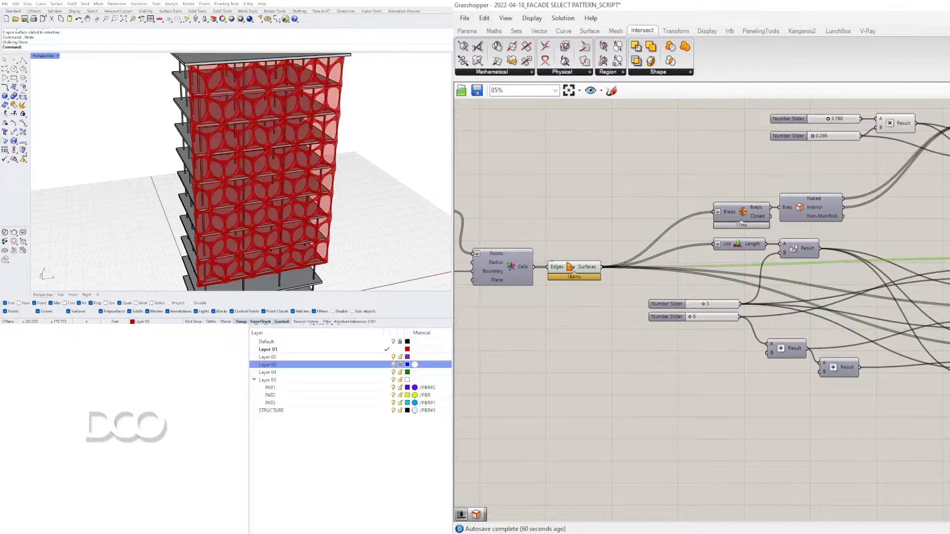
pyautogui.click(592, 268)
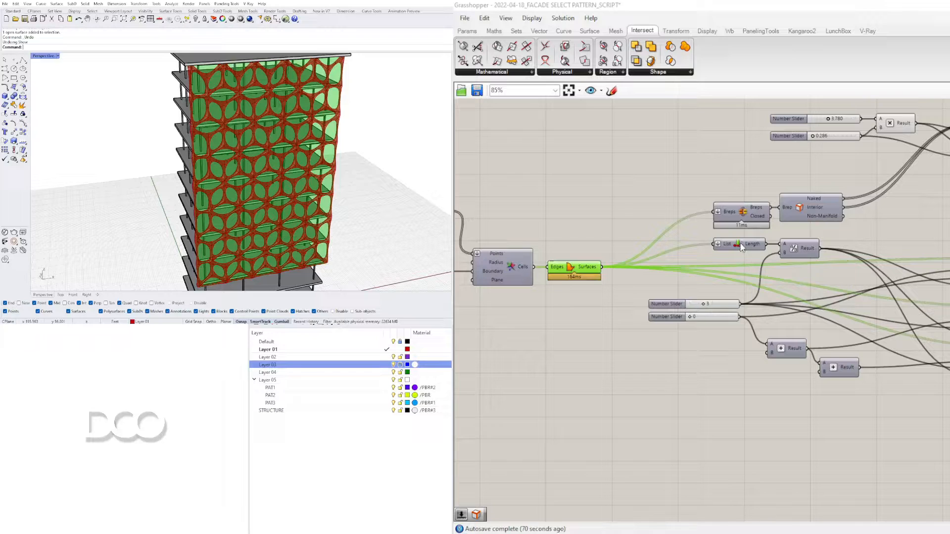
pyautogui.moveTo(750, 247)
pyautogui.click(798, 243)
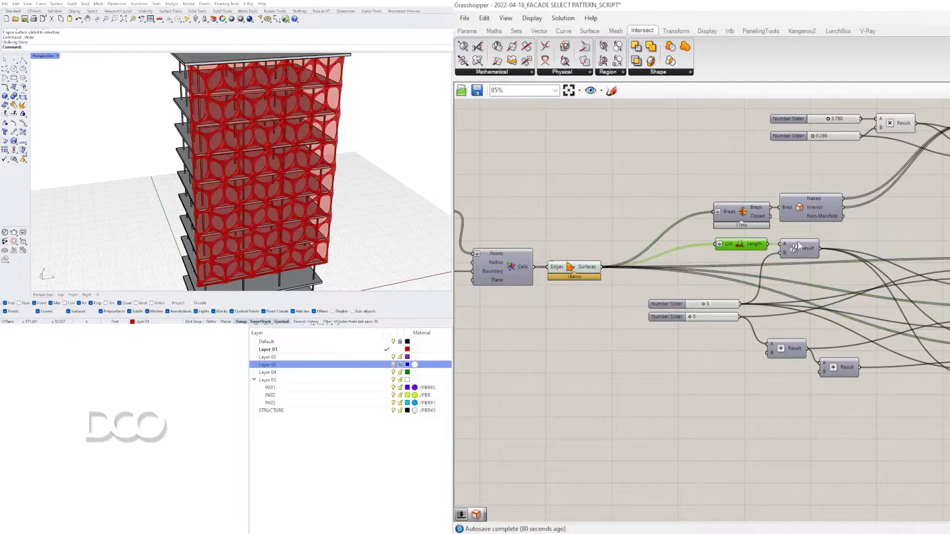
pyautogui.click(722, 305)
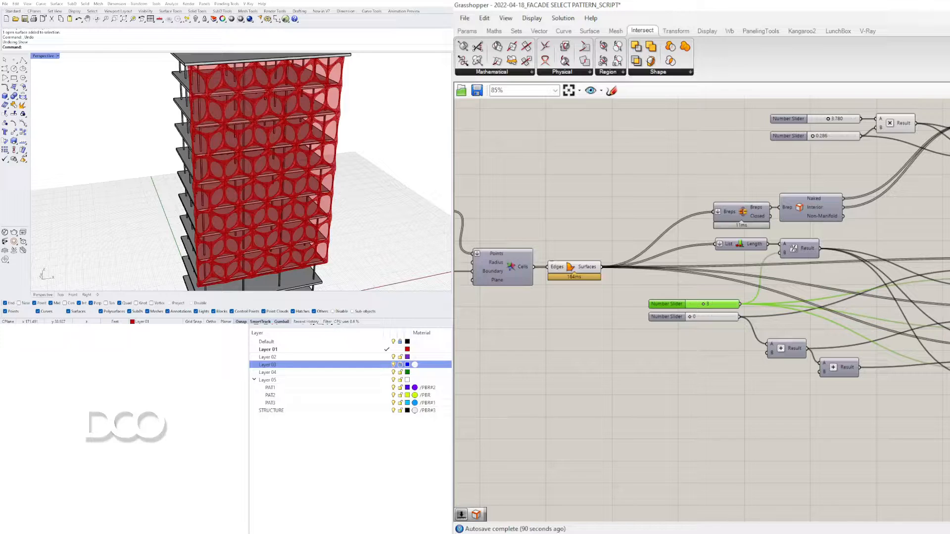
pyautogui.click(790, 249)
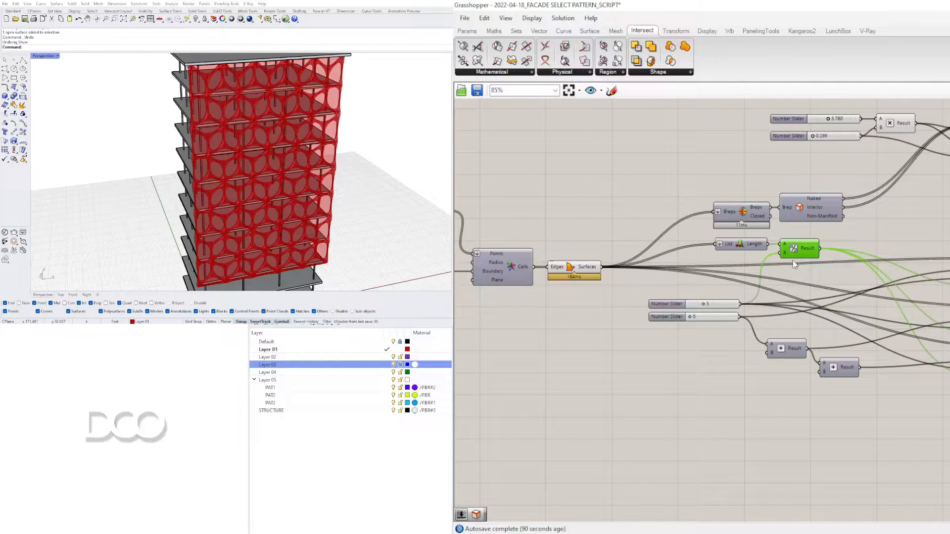
# Nudge the Division component down and inspect the start slider together with the three Series and List Item branches
pyautogui.moveTo(798, 253); pyautogui.dragTo(798, 261)
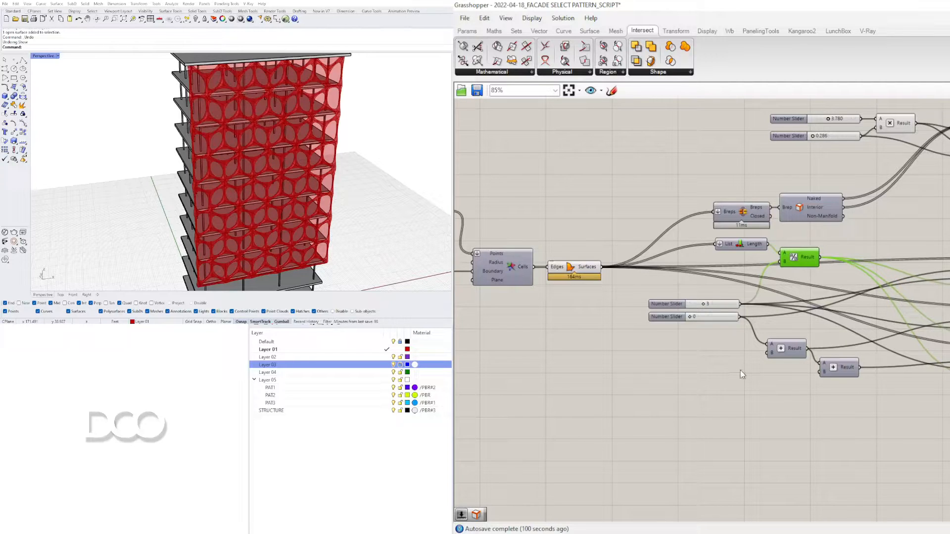
pyautogui.click(726, 319)
pyautogui.click(949, 278)
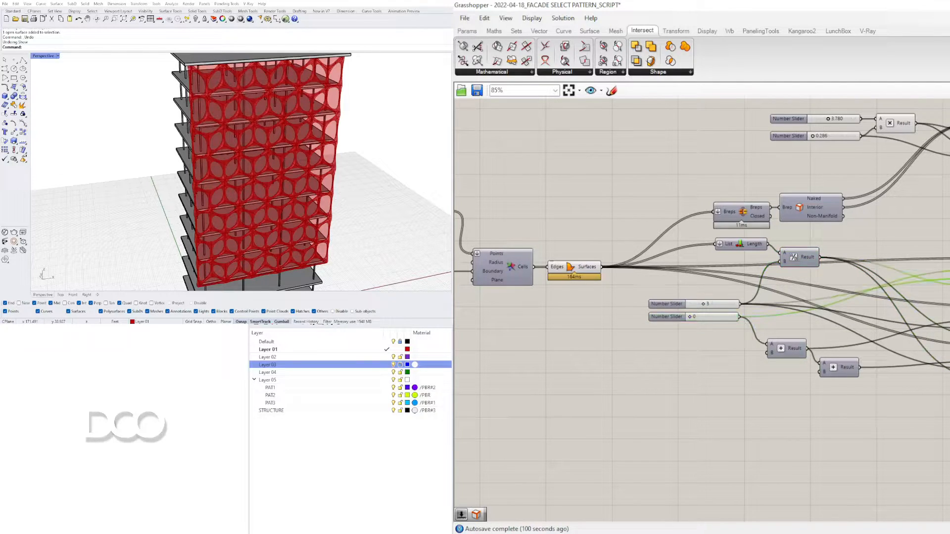
pyautogui.click(949, 328)
pyautogui.click(949, 368)
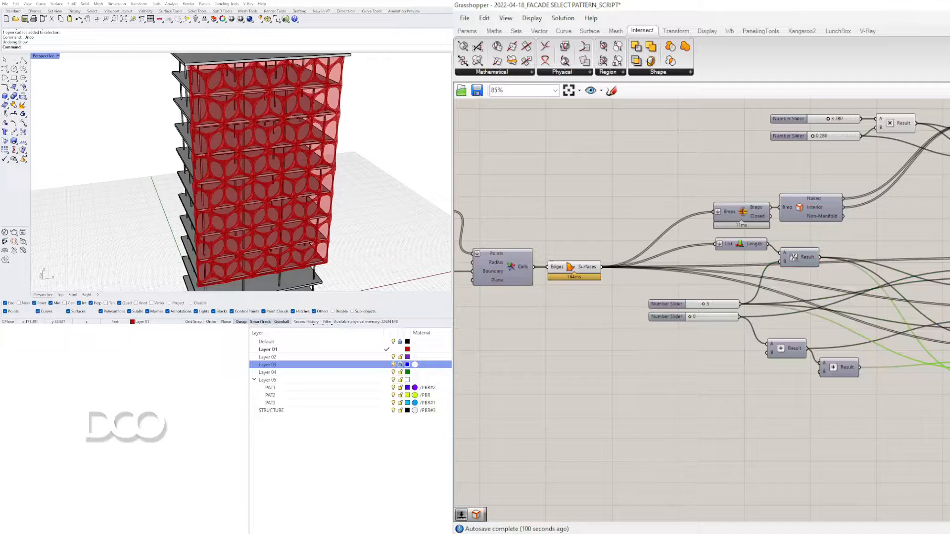
pyautogui.click(949, 401)
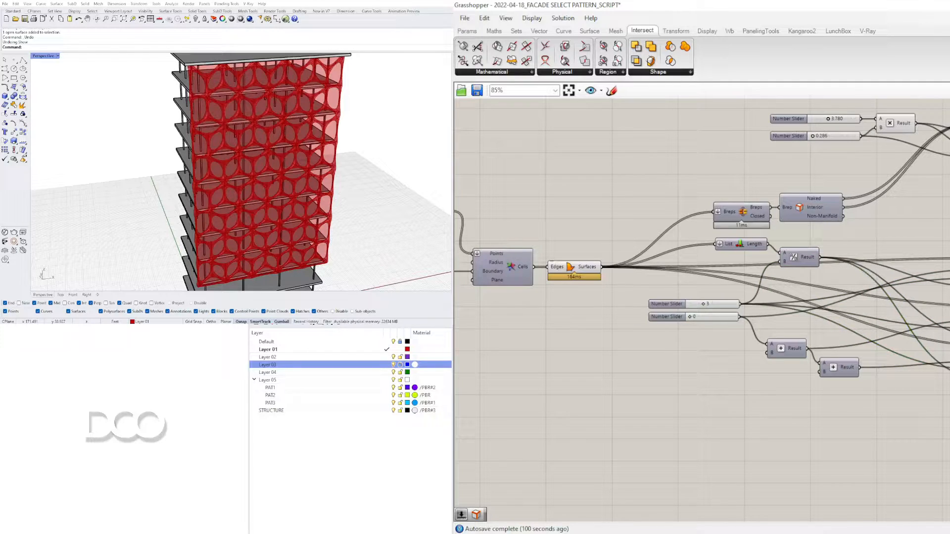
pyautogui.moveTo(949, 205)
pyautogui.mouseDown()
pyautogui.moveTo(828, 114)
pyautogui.moveTo(949, 206)
pyautogui.mouseUp()
# Hide the previews of the downstream components and display the panels of a single pattern group on the tower
pyautogui.scroll(-5, 519, 273)
pyautogui.moveTo(949, 409); pyautogui.dragTo(725, 191)
pyautogui.middleClick(788, 196)
pyautogui.click(820, 167)
pyautogui.click(949, 315)
pyautogui.scroll(5, 949, 314)
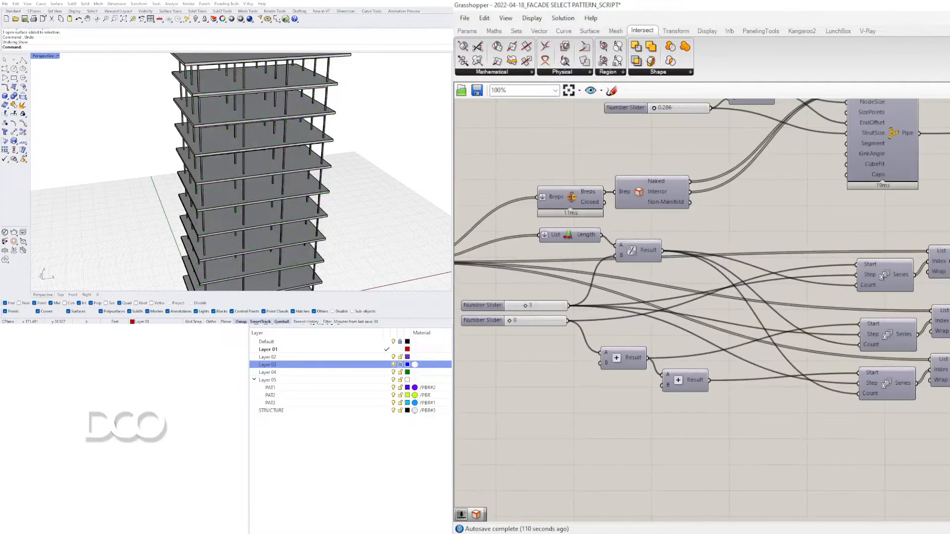
pyautogui.click(949, 316)
pyautogui.click(282, 439)
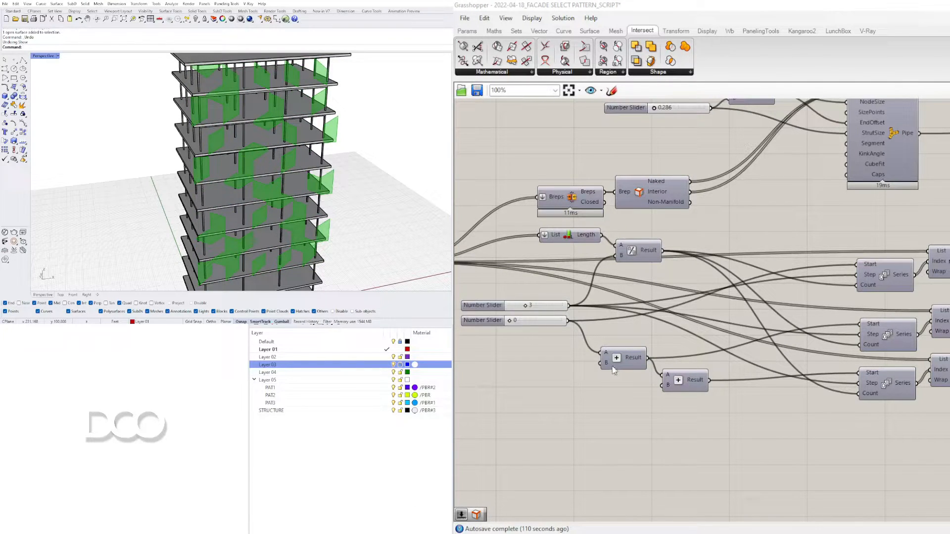
# Test the series step slider at 6 and return it to 3
pyautogui.scroll(5, 678, 330)
pyautogui.moveTo(727, 321); pyautogui.dragTo(768, 319)
pyautogui.scroll(-6, 882, 346)
pyautogui.moveTo(884, 352); pyautogui.dragTo(819, 344, button='right')
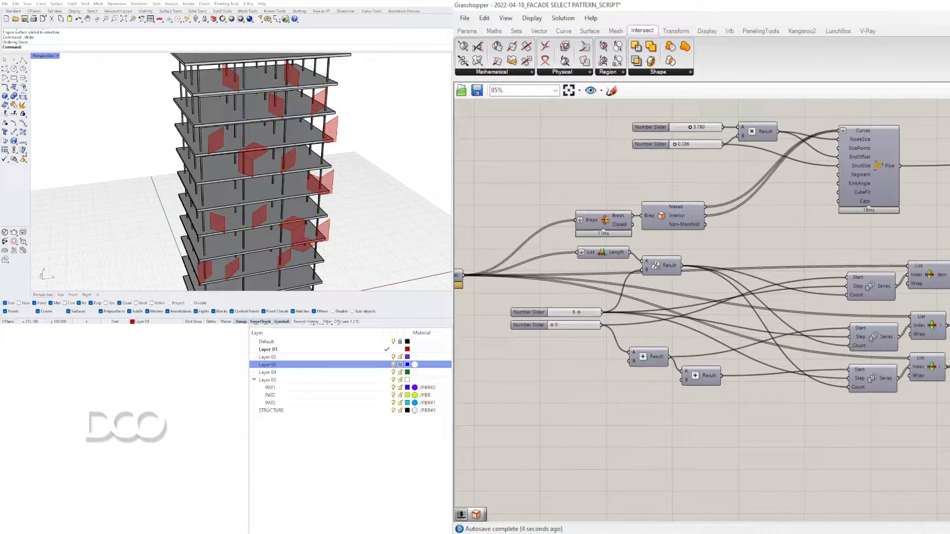
pyautogui.scroll(5, 569, 310)
pyautogui.moveTo(589, 304); pyautogui.dragTo(542, 286)
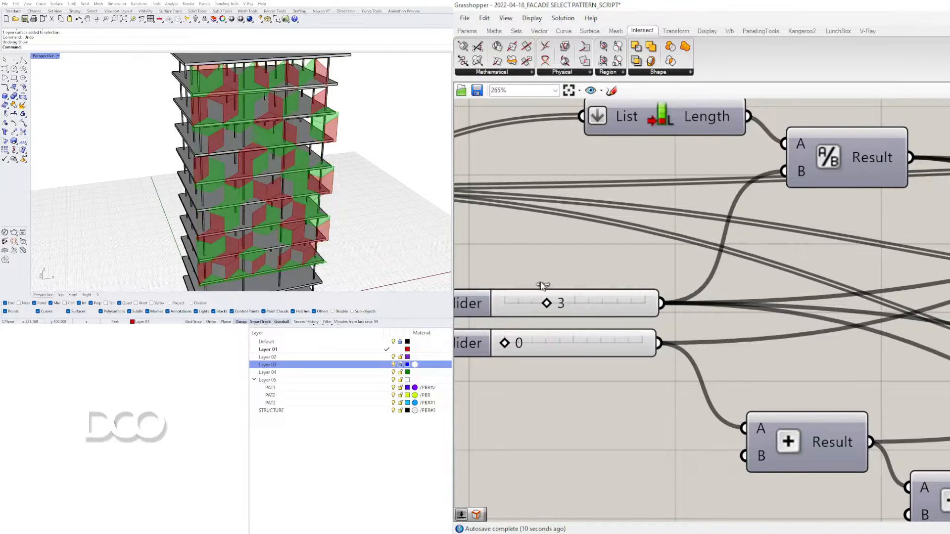
# Set the series start slider to 1 and inspect the geometry parameter of another pattern group
pyautogui.scroll(2, 548, 288)
pyautogui.moveTo(658, 346); pyautogui.dragTo(702, 349)
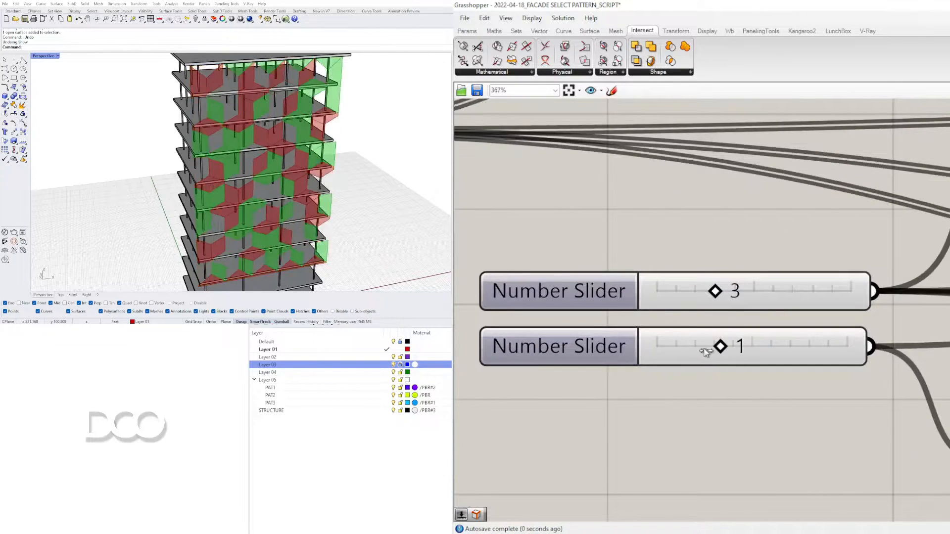
pyautogui.scroll(-10, 836, 298)
pyautogui.scroll(3, 834, 301)
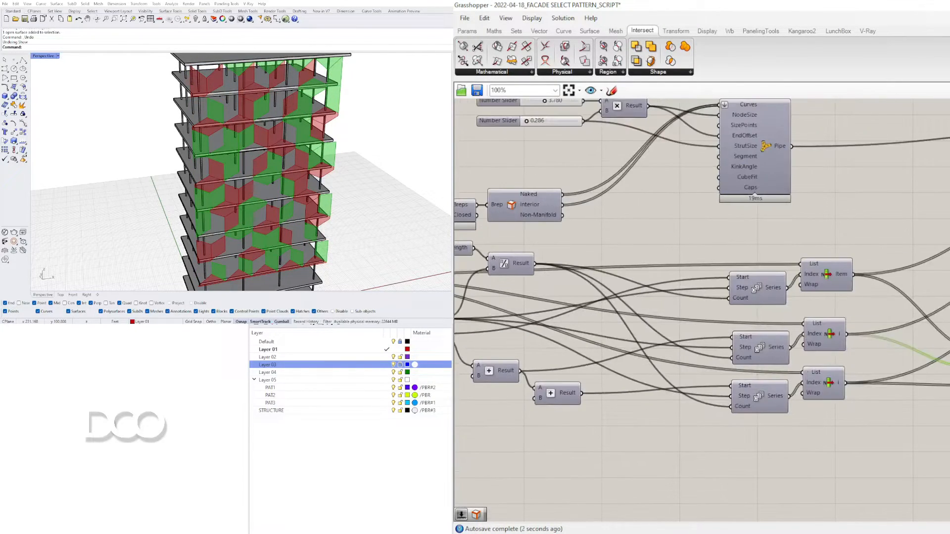
pyautogui.scroll(4, 948, 391)
pyautogui.click(947, 390)
# Test the series start slider at 3 with the step kept at 3, and reset the start to 0
pyautogui.scroll(-4, 749, 331)
pyautogui.moveTo(749, 330); pyautogui.dragTo(949, 327, button='right')
pyautogui.scroll(5, 677, 292)
pyautogui.moveTo(764, 332); pyautogui.dragTo(837, 331)
pyautogui.moveTo(757, 295)
pyautogui.mouseDown()
pyautogui.moveTo(715, 292)
pyautogui.moveTo(748, 292)
pyautogui.mouseUp()
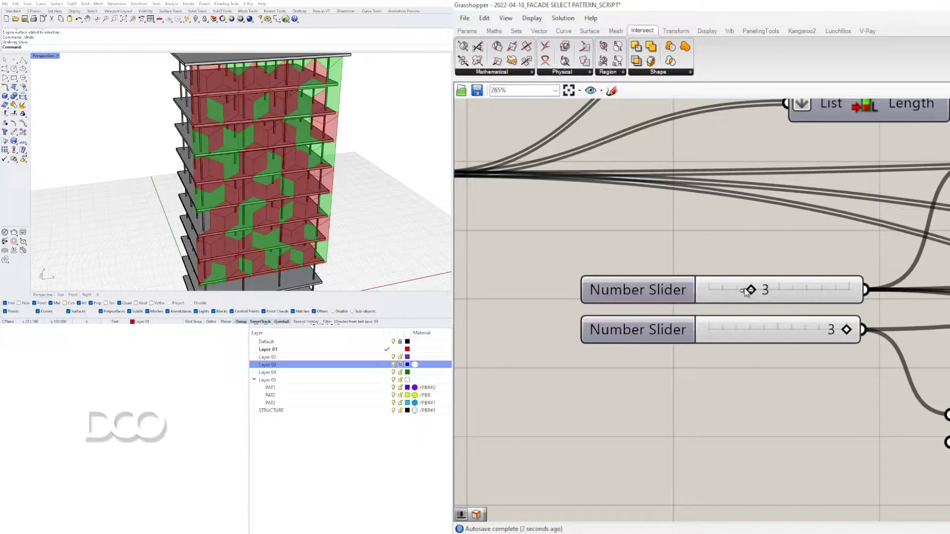
pyautogui.moveTo(848, 329); pyautogui.dragTo(714, 329)
pyautogui.scroll(-5, 755, 321)
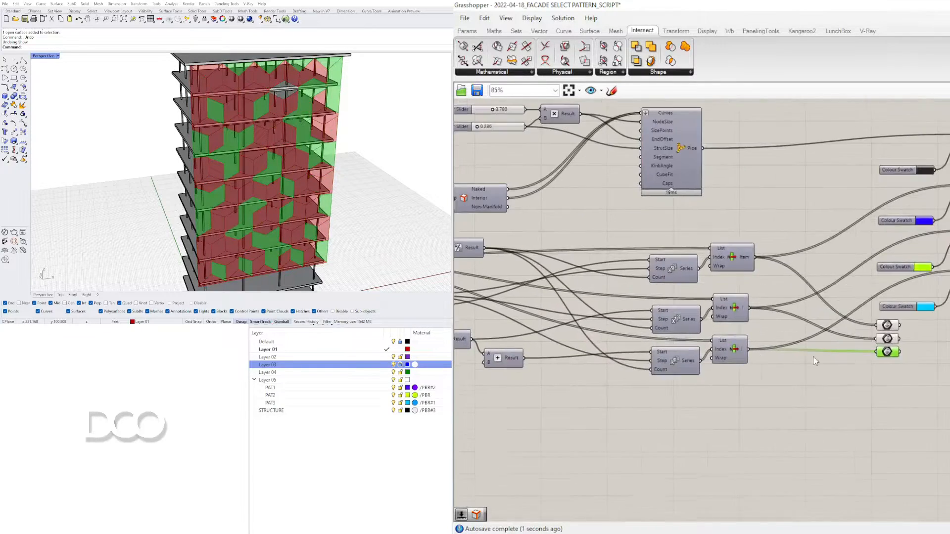
# Move the colour swatches and Custom Preview components clear of the three pattern geometry parameters
pyautogui.scroll(3, 794, 361)
pyautogui.moveTo(861, 309); pyautogui.dragTo(804, 405)
pyautogui.scroll(-3, 821, 391)
pyautogui.moveTo(885, 342); pyautogui.dragTo(879, 403, button='right')
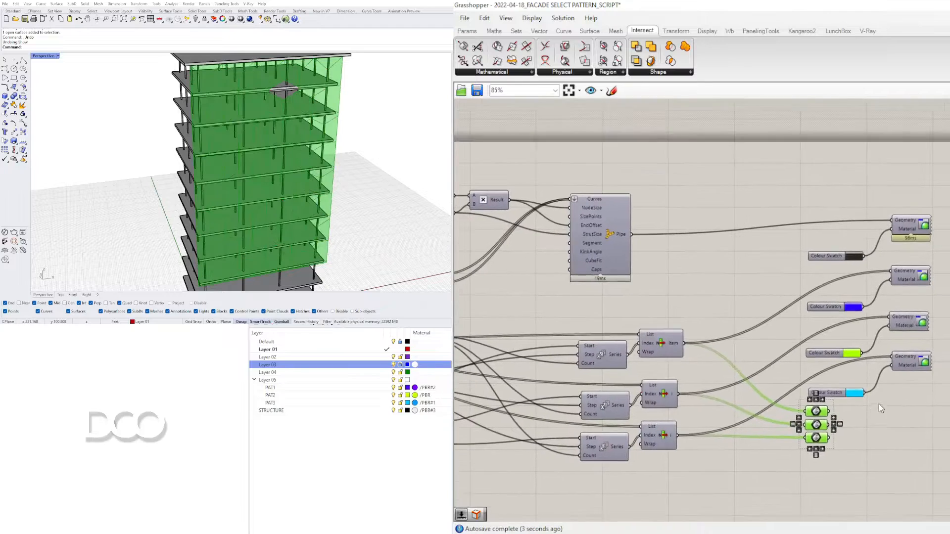
pyautogui.click(881, 400)
pyautogui.moveTo(946, 202); pyautogui.dragTo(842, 414)
pyautogui.moveTo(902, 229); pyautogui.dragTo(949, 221)
pyautogui.click(760, 409)
# Hide the preview of the three geometry parameters and turn on the coloured Custom Previews of the pattern groups
pyautogui.moveTo(842, 454); pyautogui.dragTo(807, 386)
pyautogui.scroll(-1, 810, 389)
pyautogui.middleClick(811, 388)
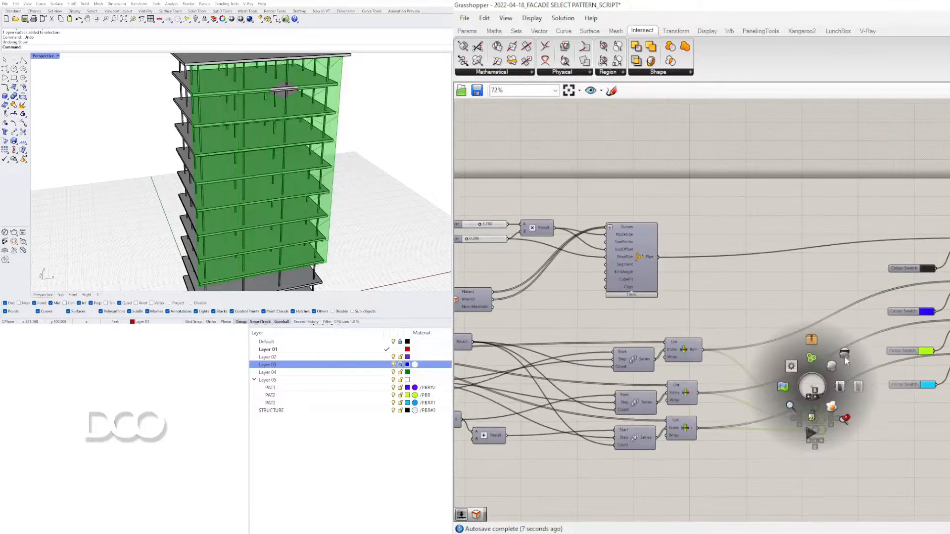
pyautogui.click(841, 368)
pyautogui.moveTo(949, 428); pyautogui.dragTo(946, 348)
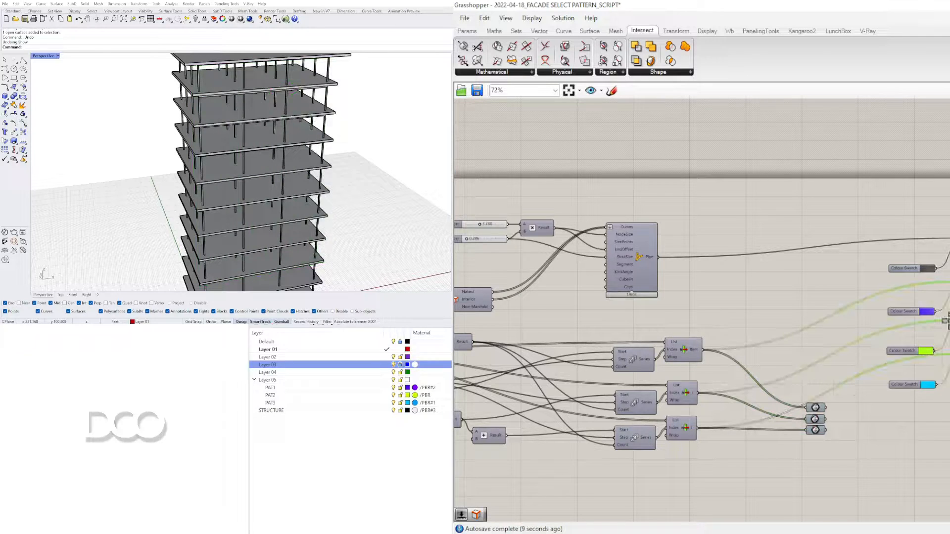
pyautogui.hotkey('ctrl', 'q')
pyautogui.click(755, 277)
# Set the upper of the two façade division sliders at the script's start to 3 and view the façade frontally
pyautogui.moveTo(285, 136); pyautogui.dragTo(357, 141, button='right')
pyautogui.moveTo(619, 382); pyautogui.dragTo(949, 345, button='right')
pyautogui.moveTo(529, 353); pyautogui.dragTo(883, 337, button='right')
pyautogui.scroll(-3, 883, 337)
pyautogui.moveTo(530, 323); pyautogui.dragTo(627, 353, button='right')
pyautogui.scroll(8, 826, 346)
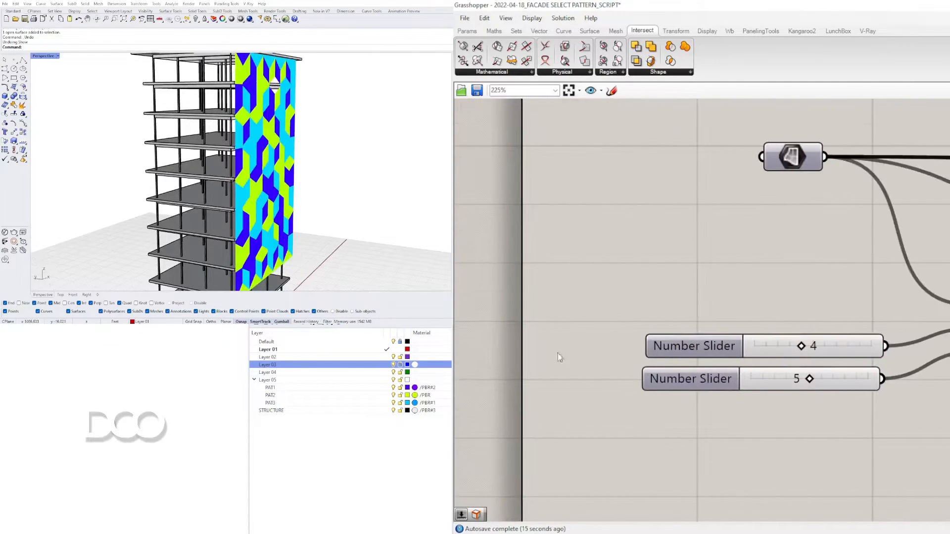
pyautogui.moveTo(409, 192); pyautogui.dragTo(356, 189, button='right')
pyautogui.moveTo(801, 345); pyautogui.dragTo(790, 346)
pyautogui.moveTo(349, 164); pyautogui.dragTo(296, 81, button='right')
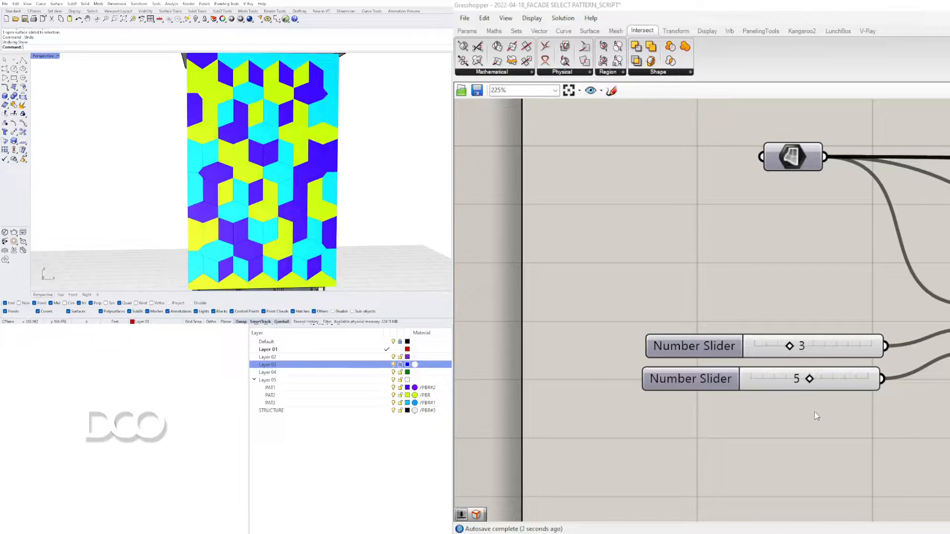
# Set the upper façade division slider to 4 and the lower one to 6, and view the whole tower
pyautogui.moveTo(806, 381); pyautogui.dragTo(853, 377)
pyautogui.moveTo(787, 350); pyautogui.dragTo(810, 350)
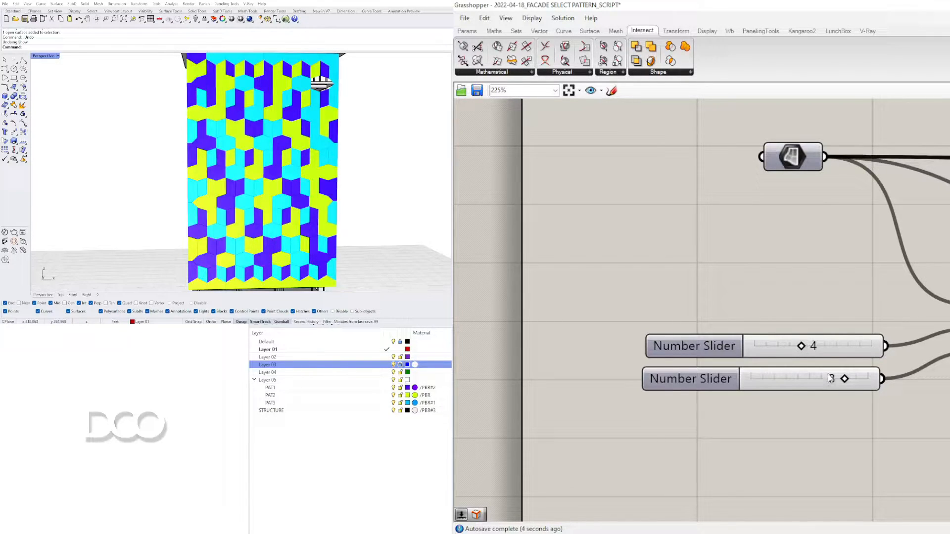
pyautogui.moveTo(821, 382); pyautogui.dragTo(822, 382)
pyautogui.moveTo(218, 123); pyautogui.dragTo(319, 122, button='right')
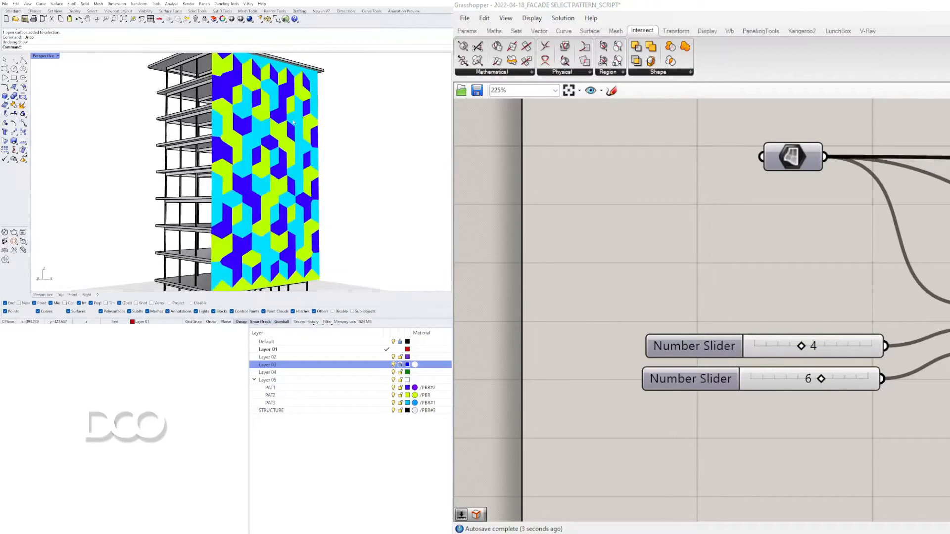
pyautogui.scroll(-4, 319, 122)
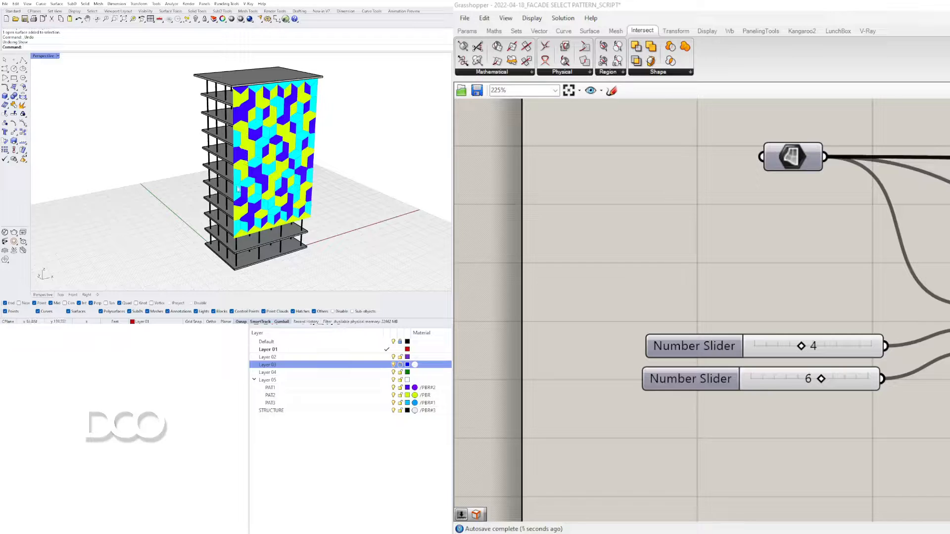
# Look along the script from the division sliders through the intersection points and Voronoi cells to the pipe and series components
pyautogui.scroll(-6, 930, 297)
pyautogui.moveTo(930, 297); pyautogui.dragTo(629, 296, button='right')
pyautogui.scroll(3, 891, 257)
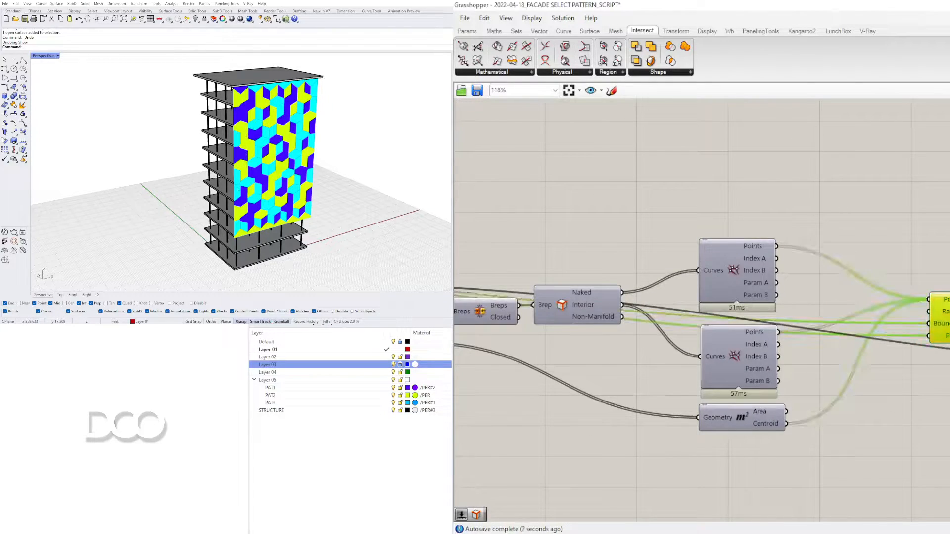
pyautogui.scroll(-2, 941, 312)
pyautogui.moveTo(940, 311); pyautogui.dragTo(609, 297, button='right')
pyautogui.scroll(-2, 837, 302)
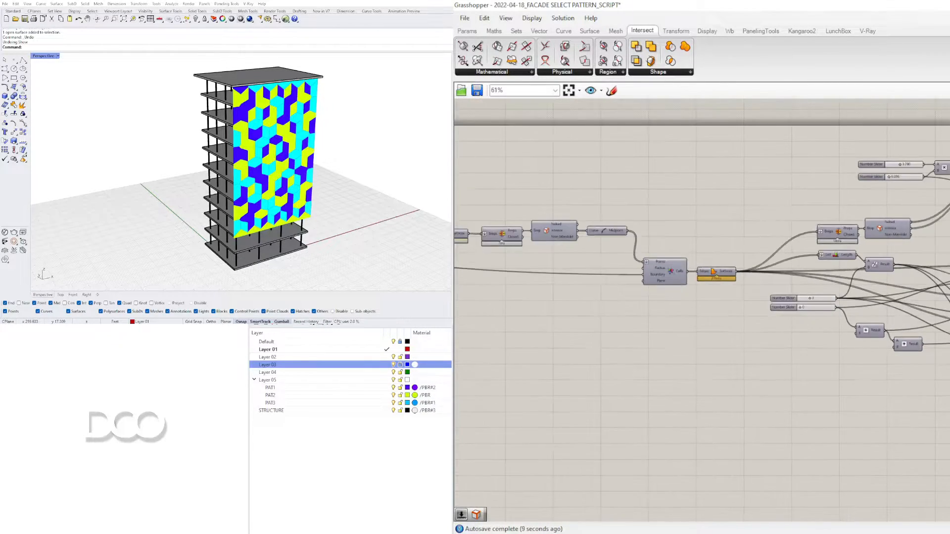
pyautogui.moveTo(846, 297); pyautogui.dragTo(658, 284, button='right')
pyautogui.scroll(2, 658, 285)
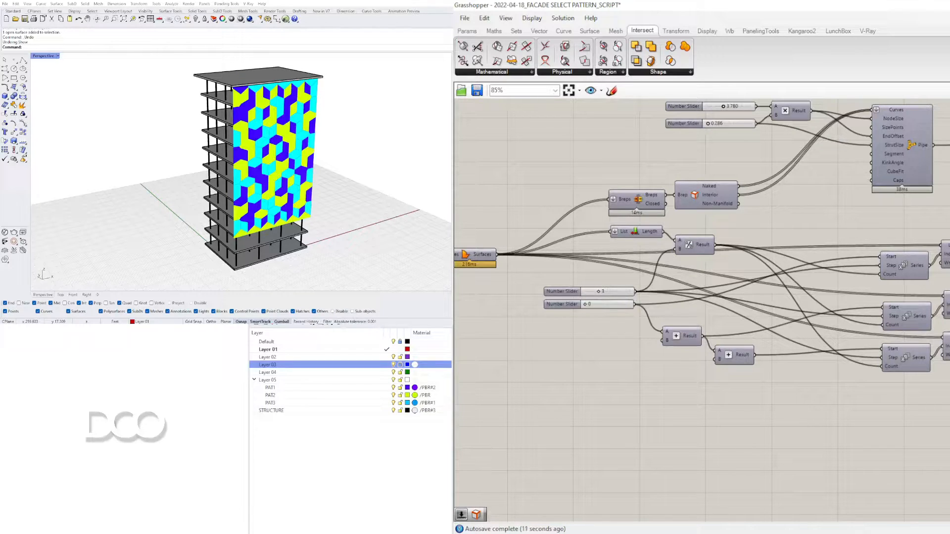
pyautogui.moveTo(899, 148); pyautogui.dragTo(898, 219, button='right')
pyautogui.click(898, 220)
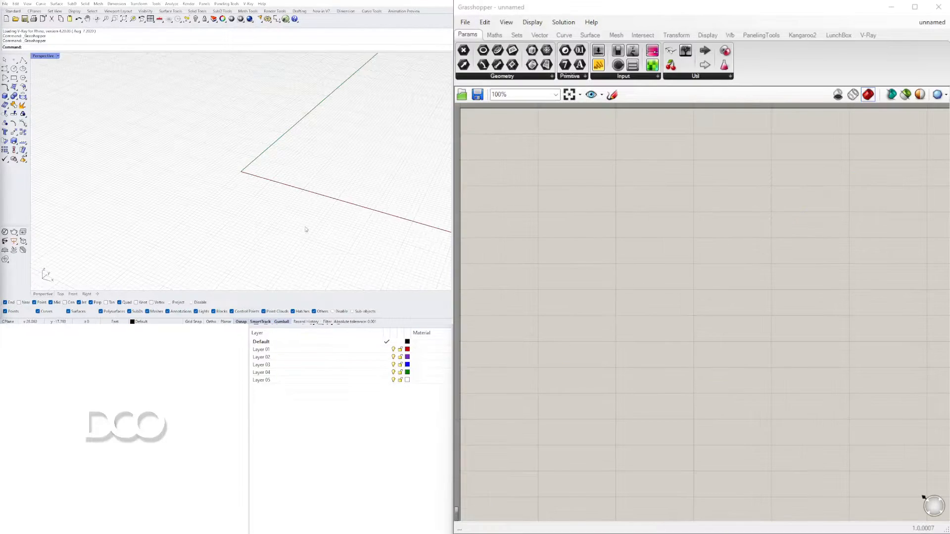
# Open the Grasshopper definition 2022-04-12_MULTIFLOOR-TOWER_V1 from the MODEL folder of that project
pyautogui.click(465, 22)
pyautogui.click(501, 48)
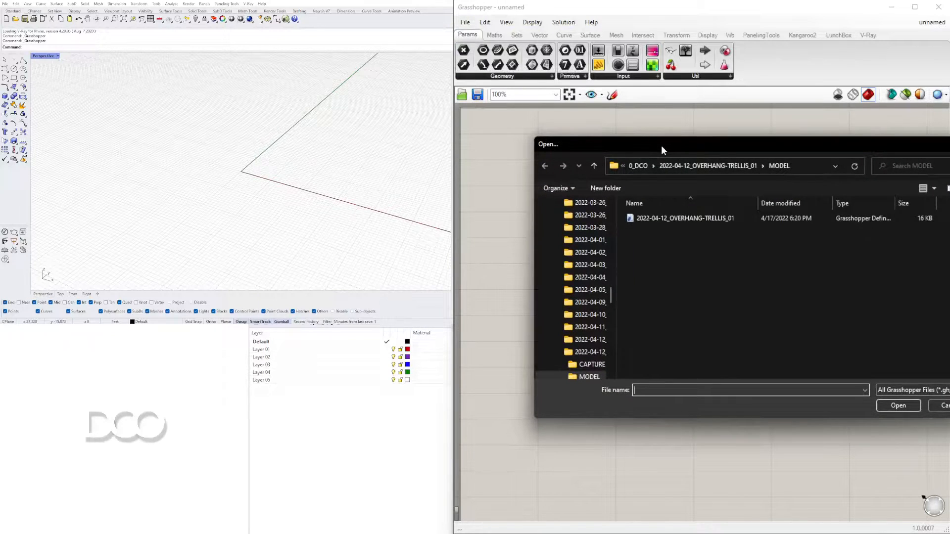
pyautogui.moveTo(648, 147); pyautogui.dragTo(290, 79)
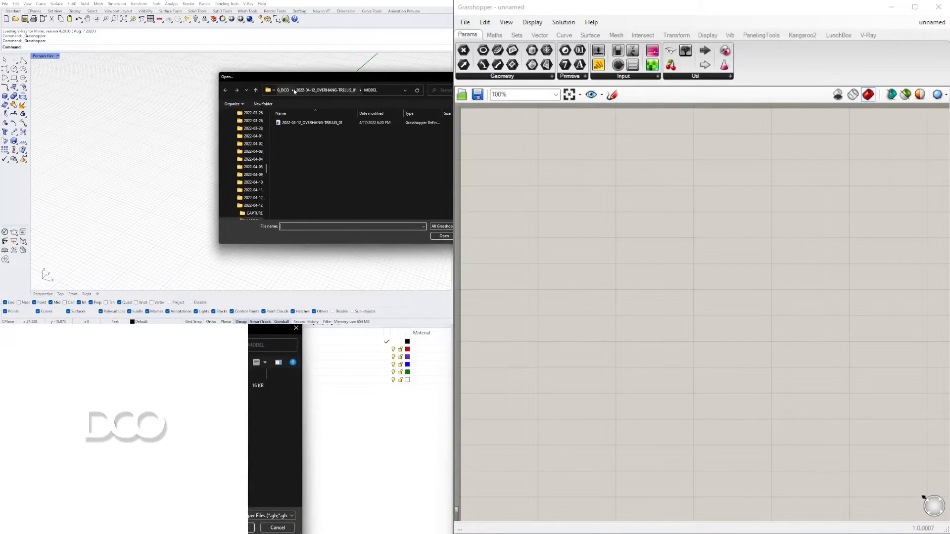
pyautogui.click(293, 91)
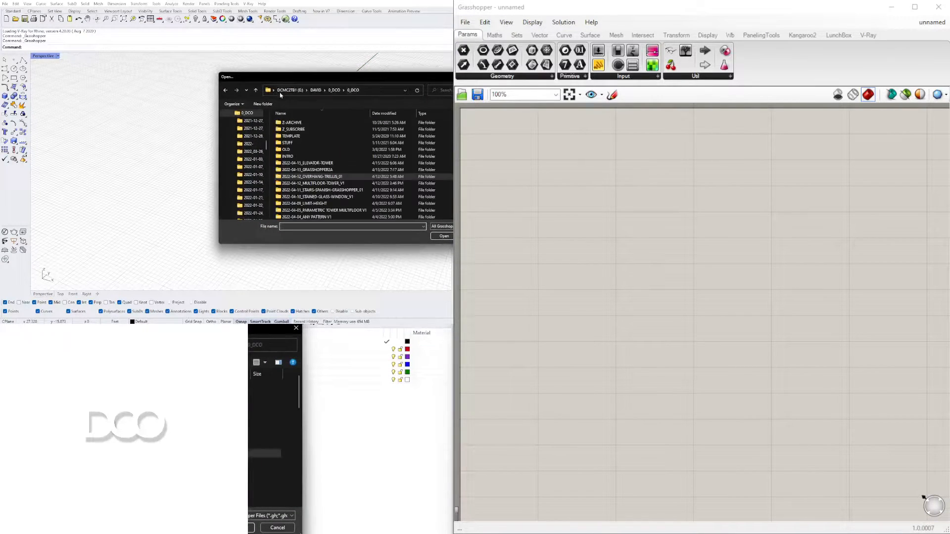
pyautogui.doubleClick(325, 185)
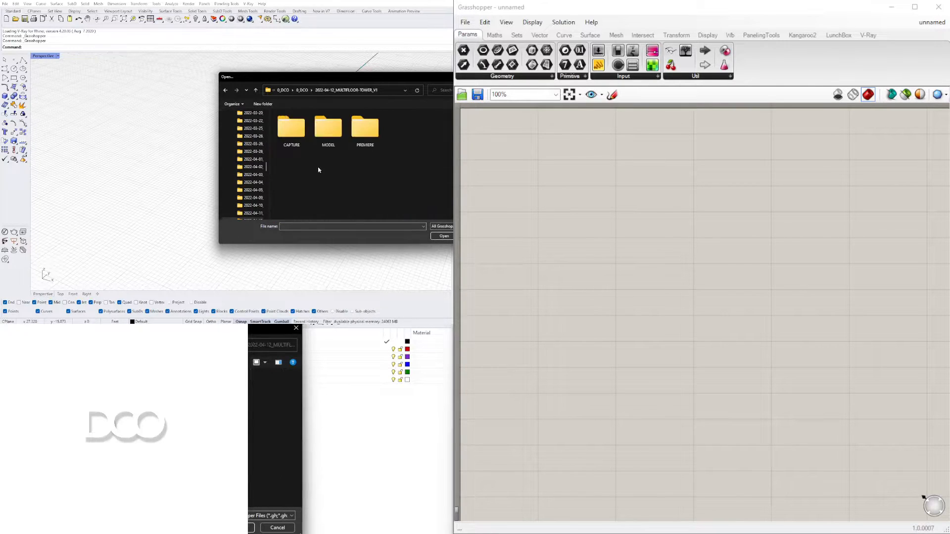
pyautogui.doubleClick(323, 130)
pyautogui.doubleClick(310, 124)
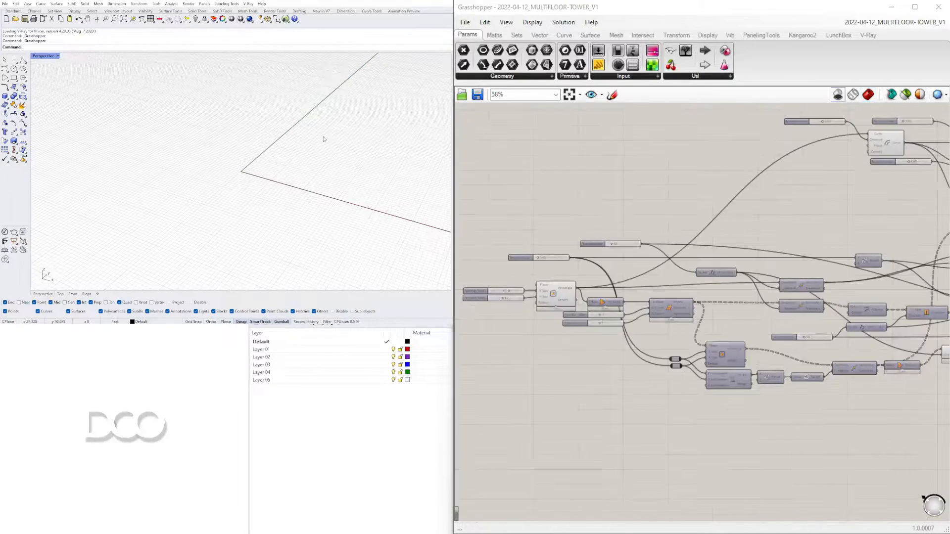
# Turn on the shaded preview and bake the Extrusion and the four Move components at the end of the tower script
pyautogui.click(869, 95)
pyautogui.scroll(-4, 377, 142)
pyautogui.scroll(10, 304, 132)
pyautogui.moveTo(303, 134)
pyautogui.mouseDown(button='right')
pyautogui.moveTo(338, 131)
pyautogui.moveTo(327, 148)
pyautogui.moveTo(290, 148)
pyautogui.mouseUp(button='right')
pyautogui.scroll(-4, 642, 236)
pyautogui.scroll(5, 761, 361)
pyautogui.moveTo(762, 364); pyautogui.dragTo(628, 194)
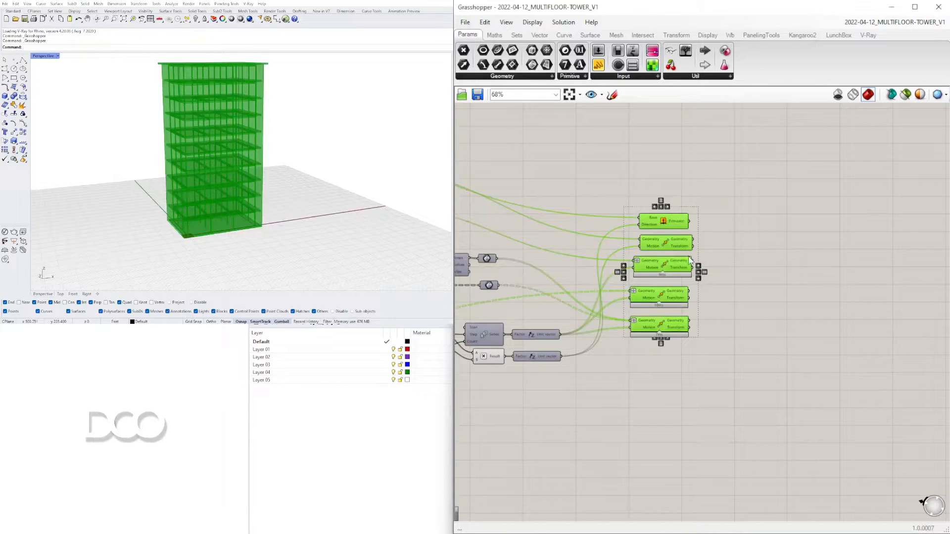
pyautogui.middleClick(665, 266)
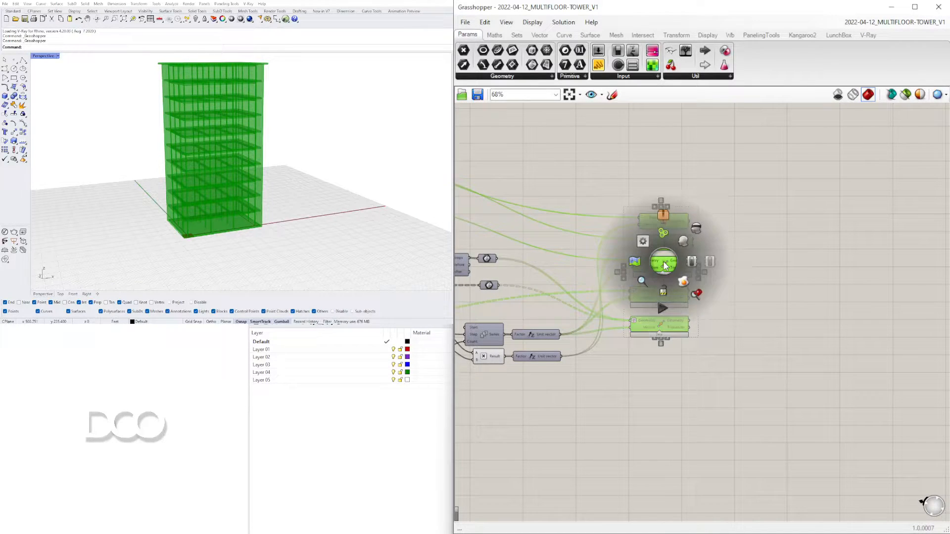
pyautogui.click(681, 286)
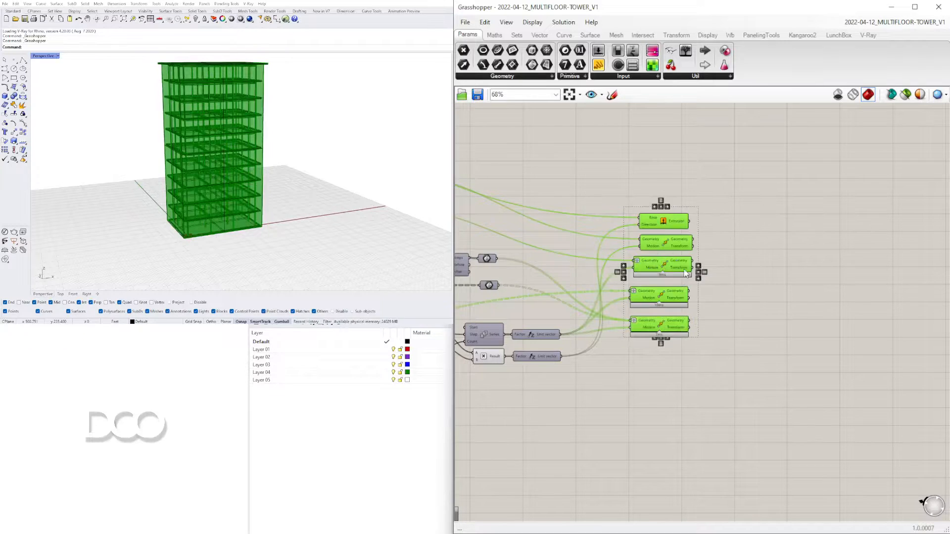
# Turn off the Grasshopper preview and set the Perspective viewport to Shaded for the baked tower
pyautogui.click(838, 95)
pyautogui.click(43, 55)
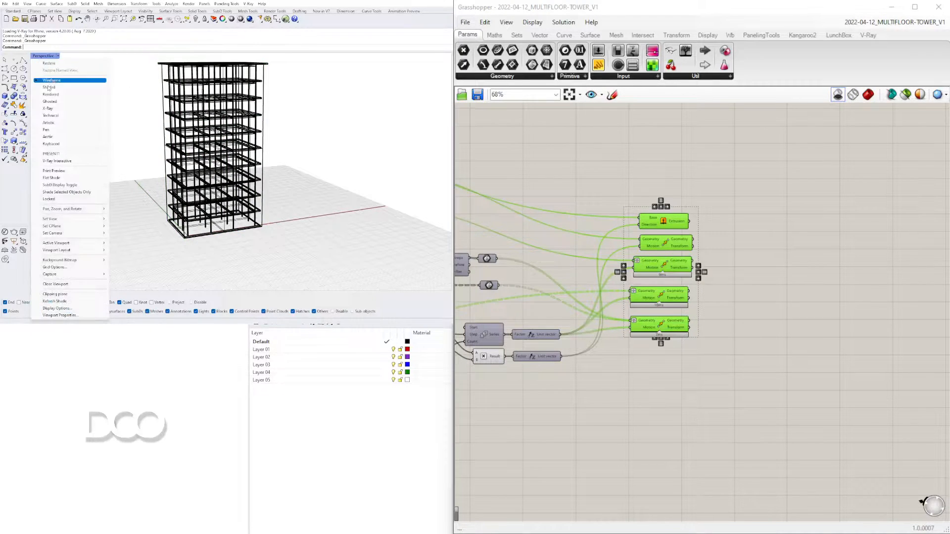
pyautogui.click(50, 87)
pyautogui.moveTo(210, 174)
pyautogui.mouseDown(button='right')
pyautogui.moveTo(240, 144)
pyautogui.moveTo(206, 164)
pyautogui.mouseUp(button='right')
pyautogui.click(194, 219)
pyautogui.scroll(4, 195, 220)
pyautogui.moveTo(194, 220); pyautogui.dragTo(229, 233, button='right')
pyautogui.scroll(-3, 219, 252)
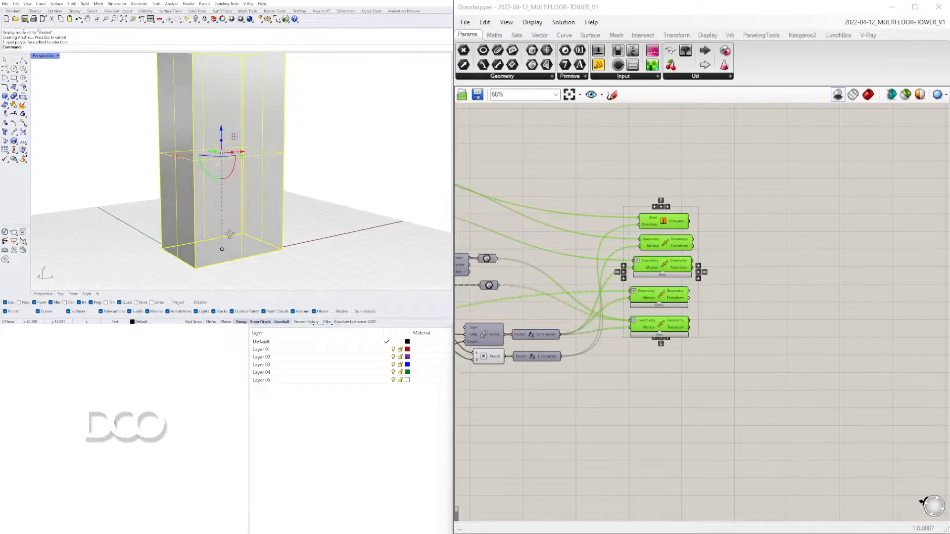
pyautogui.click(308, 259)
# Use Scale1D with Copy=Yes on the tower envelope, fixed at its top corner, to make a shorter copy ending at a lower floor slab
pyautogui.click(270, 240)
pyautogui.scroll(-5, 271, 240)
pyautogui.scroll(5, 271, 240)
pyautogui.write('1D')
pyautogui.press('Return')
pyautogui.click(81, 47)
pyautogui.moveTo(327, 141); pyautogui.dragTo(284, 93, button='right')
pyautogui.scroll(5, 285, 91)
pyautogui.click(271, 84)
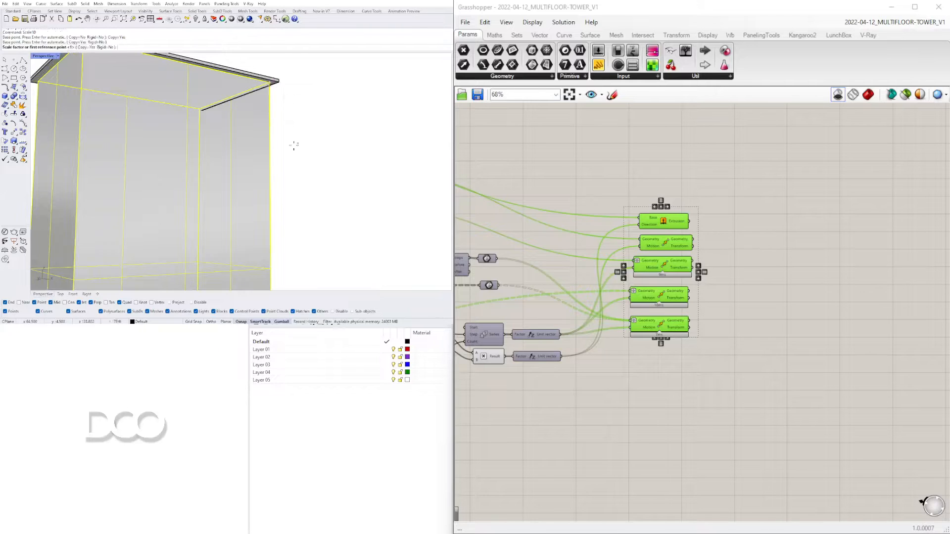
pyautogui.scroll(-3, 294, 133)
pyautogui.keyDown('shift'); pyautogui.moveTo(294, 218); pyautogui.dragTo(297, 143, button='right'); pyautogui.keyUp('shift')
pyautogui.click(280, 287)
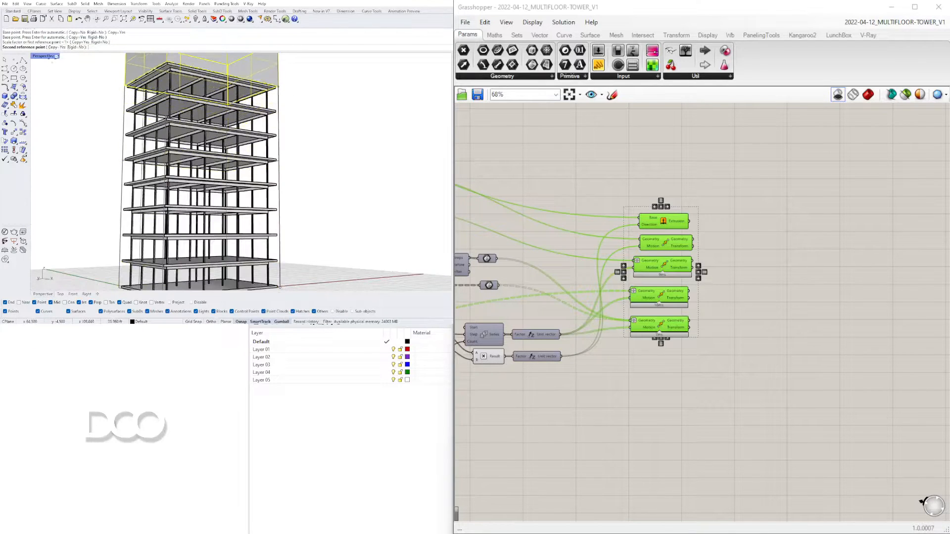
pyautogui.scroll(5, 282, 196)
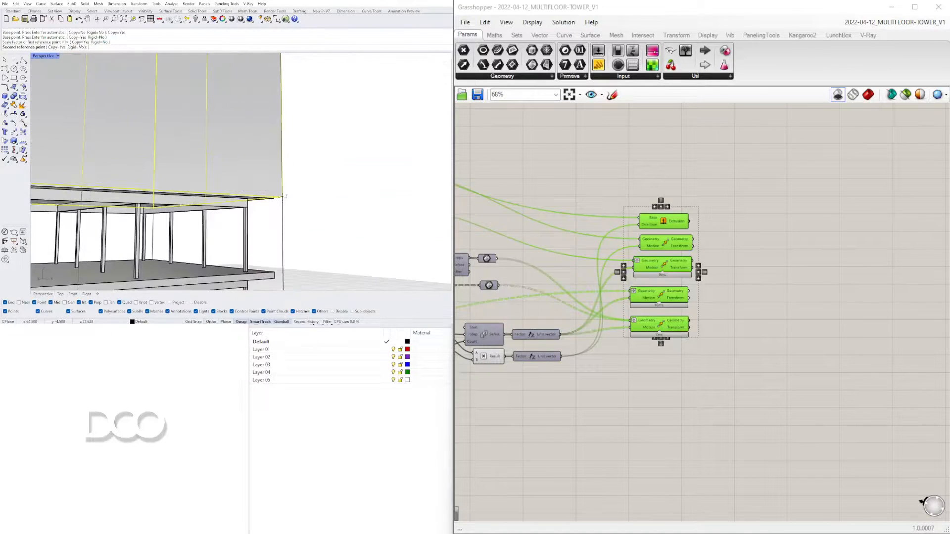
pyautogui.click(283, 197)
pyautogui.scroll(-5, 280, 208)
pyautogui.press('Return')
# Shrink the original envelope vertically from its ground corner with Scale1D and Copy=No so it ends at the upper copy's lower edge
pyautogui.click(276, 213)
pyautogui.write('Scale')
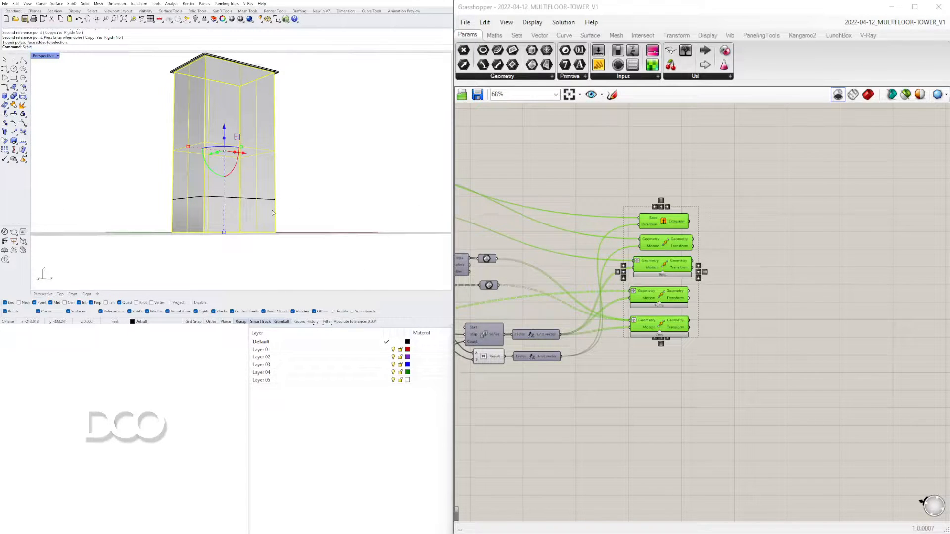
pyautogui.write('1D')
pyautogui.press('Return')
pyautogui.click(85, 47)
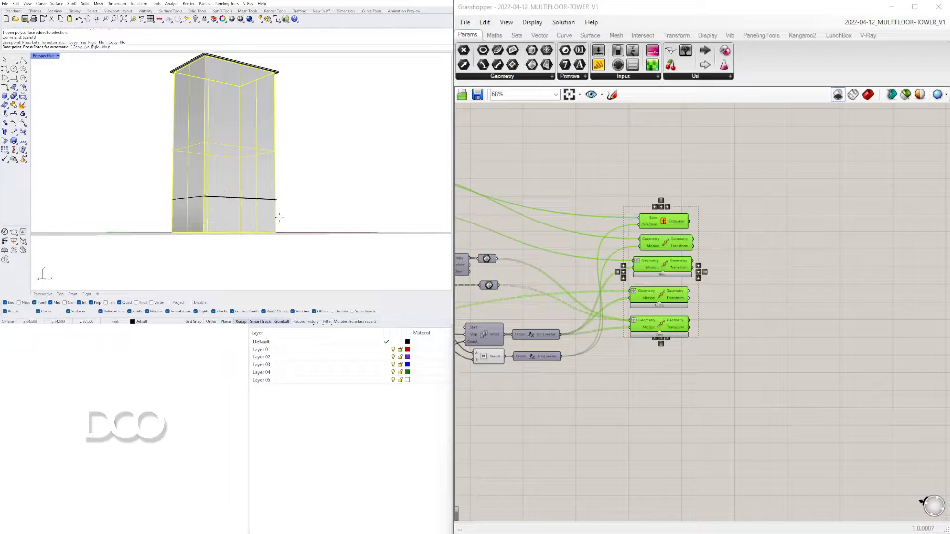
pyautogui.click(275, 233)
pyautogui.scroll(5, 279, 99)
pyautogui.scroll(-4, 277, 67)
pyautogui.keyDown('shift'); pyautogui.moveTo(273, 66); pyautogui.dragTo(272, 84, button='right'); pyautogui.keyUp('shift')
pyautogui.scroll(3, 272, 84)
pyautogui.click(272, 78)
pyautogui.scroll(-4, 271, 79)
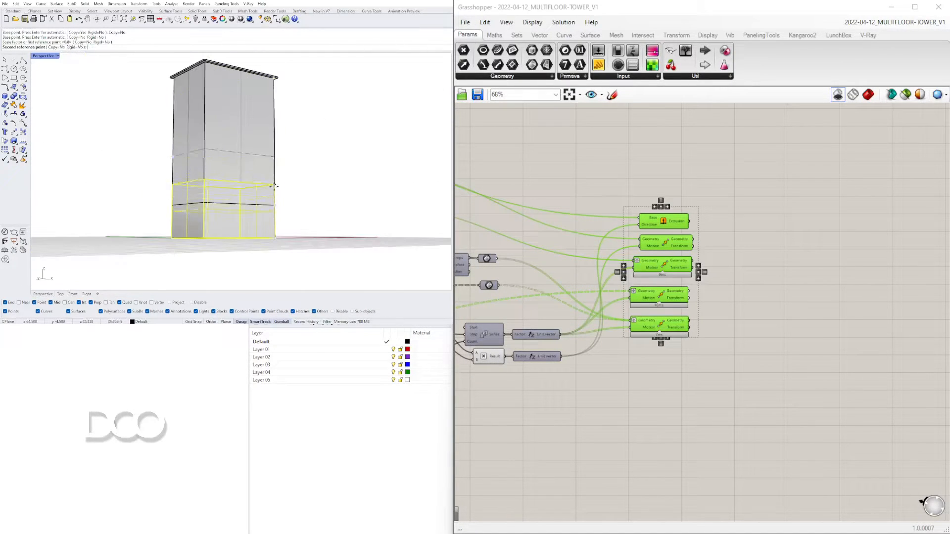
pyautogui.click(272, 208)
pyautogui.scroll(-5, 272, 206)
pyautogui.moveTo(272, 206); pyautogui.dragTo(270, 227, button='right')
# Explode the upper envelope volume and delete one of its façade surfaces to expose the floors
pyautogui.click(259, 187)
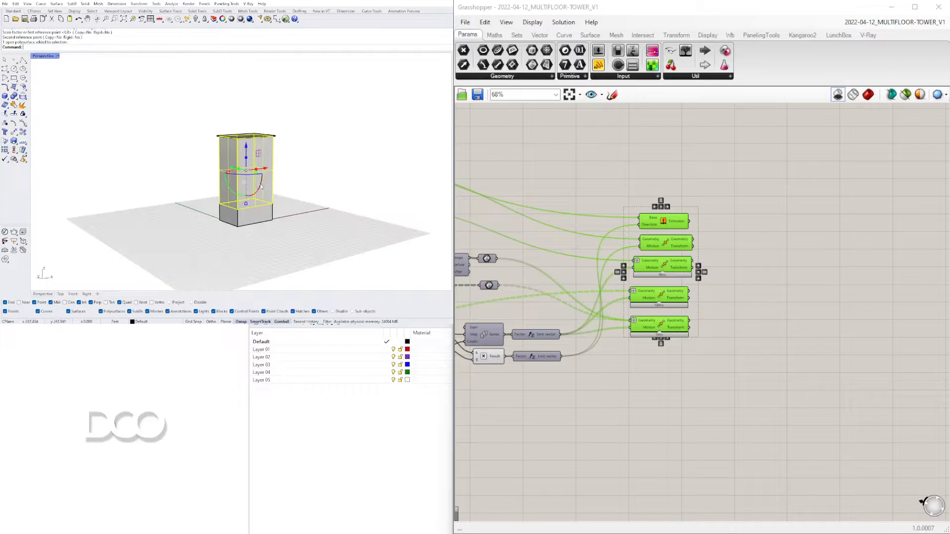
pyautogui.scroll(7, 259, 187)
pyautogui.write('Explode')
pyautogui.press('Return')
pyautogui.press('Escape')
pyautogui.click(258, 185)
pyautogui.moveTo(300, 168); pyautogui.dragTo(319, 179, button='right')
pyautogui.press('Escape')
pyautogui.click(263, 173)
pyautogui.click(202, 191)
pyautogui.moveTo(201, 191); pyautogui.dragTo(228, 186, button='right')
pyautogui.press('Delete')
pyautogui.click(205, 273)
pyautogui.press('Delete')
pyautogui.moveTo(253, 216); pyautogui.dragTo(254, 218, button='right')
pyautogui.hotkey('ctrl', 'z')
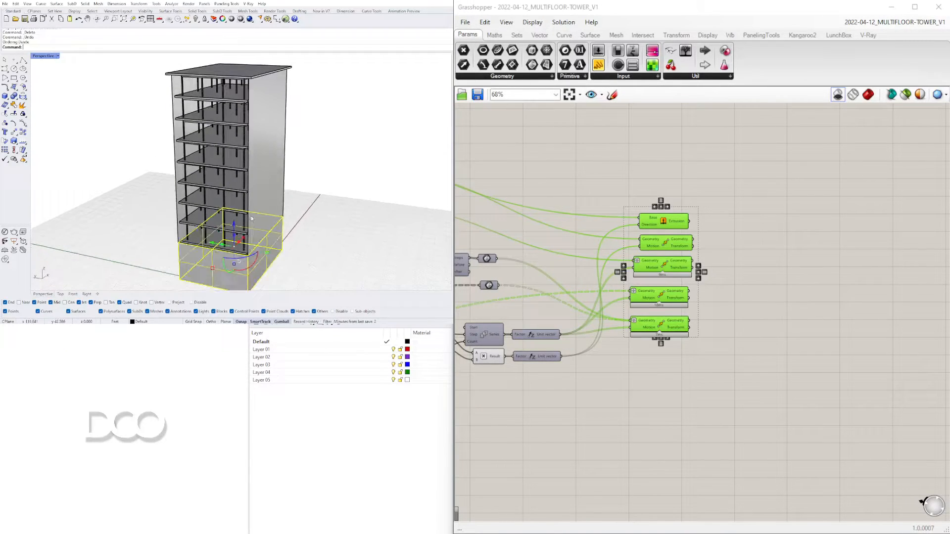
# Explode the lower envelope volume and delete the façade surface directly below the upper opening
pyautogui.write('Explode')
pyautogui.press('Return')
pyautogui.press('Escape')
pyautogui.click(208, 268)
pyautogui.press('Delete')
pyautogui.moveTo(237, 226); pyautogui.dragTo(262, 205, button='right')
# Start a new Grasshopper definition and place a Surface parameter on the canvas
pyautogui.click(528, 211)
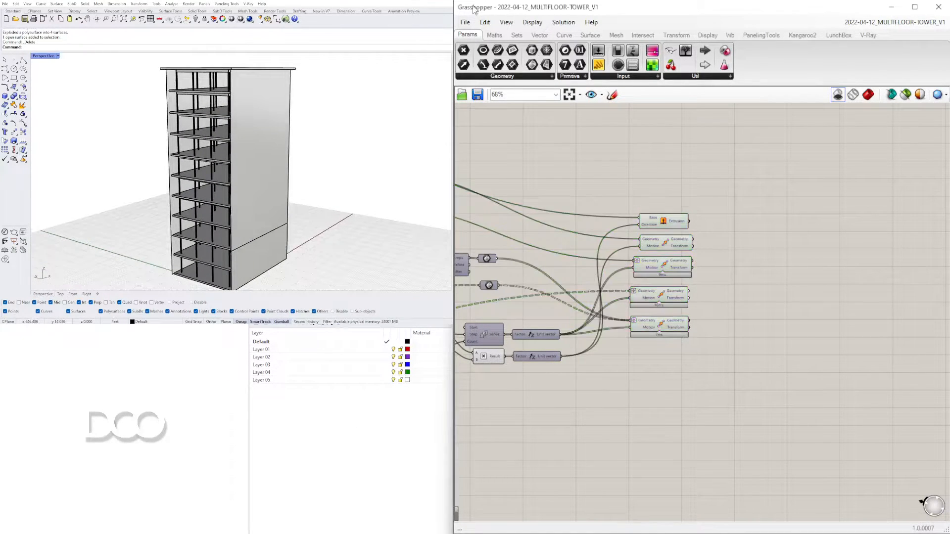
pyautogui.click(466, 23)
pyautogui.click(475, 34)
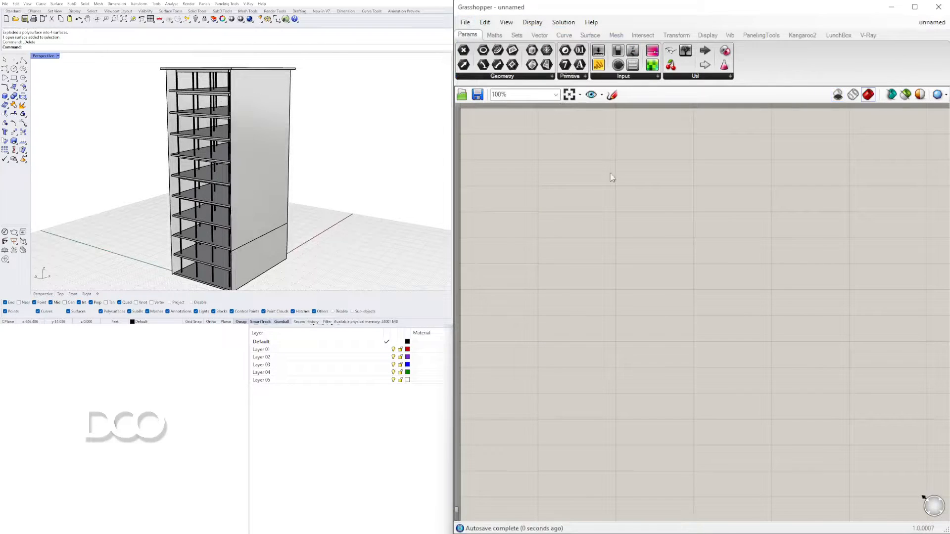
pyautogui.doubleClick(597, 224)
pyautogui.write('surf')
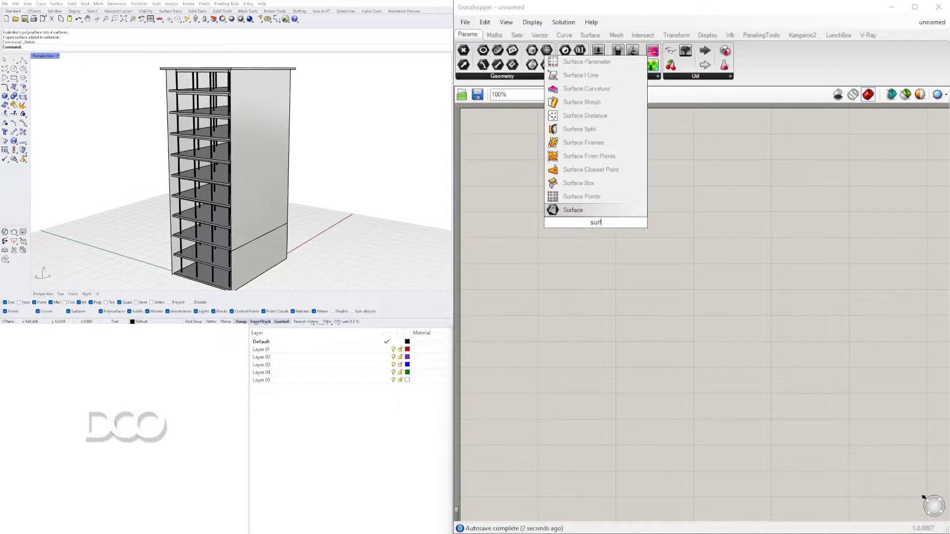
pyautogui.click(584, 212)
pyautogui.moveTo(594, 223); pyautogui.dragTo(594, 192)
# Assign the tall upper façade surface of the tower to the Surface parameter
pyautogui.click(288, 110)
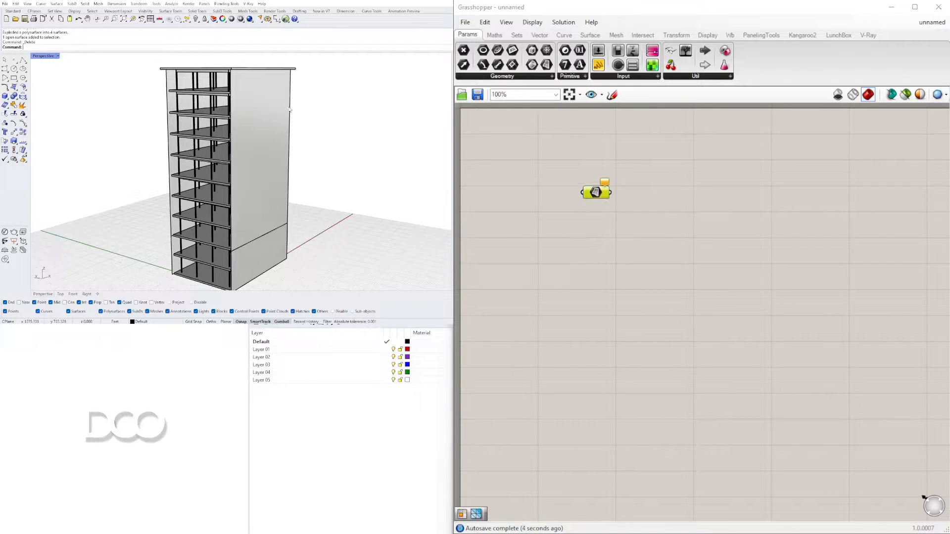
pyautogui.rightClick(597, 192)
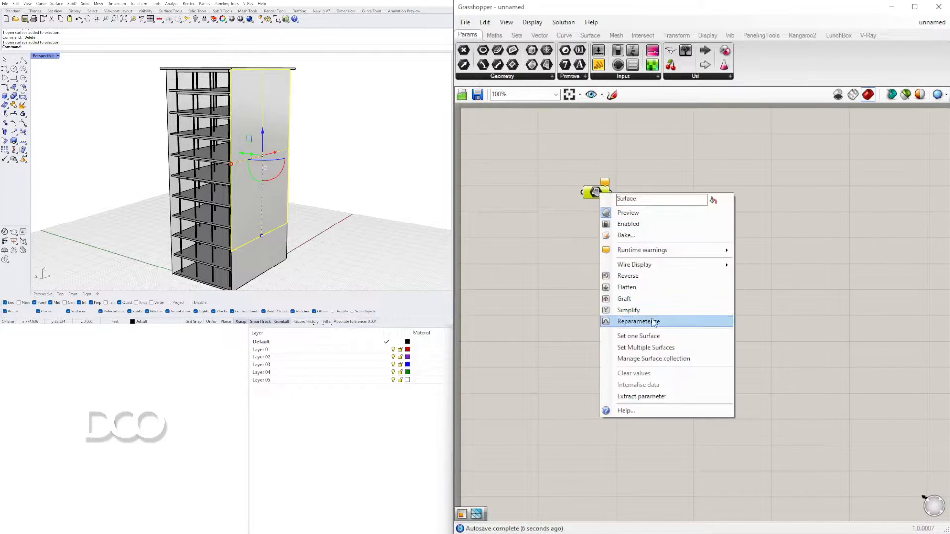
pyautogui.click(605, 337)
pyautogui.click(605, 347)
pyautogui.moveTo(248, 179); pyautogui.dragTo(358, 141, button='right')
# Add an Isotrim component and connect the Surface parameter to its Surface input
pyautogui.doubleClick(706, 212)
pyautogui.write('iso')
pyautogui.click(681, 131)
pyautogui.moveTo(612, 192); pyautogui.dragTo(743, 208)
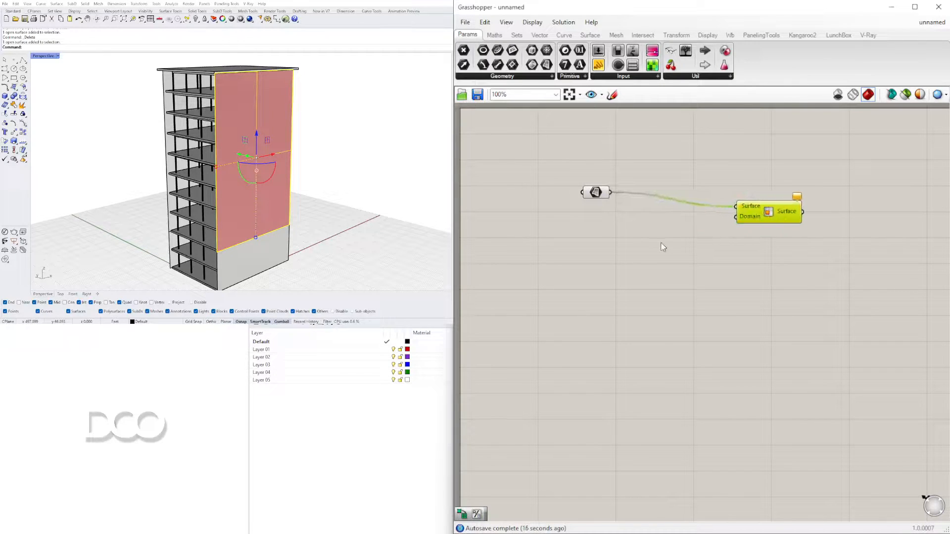
# Add a Divide Domain² component, feed its Domain from the Surface parameter and connect its Segments to the Isotrim's Domain
pyautogui.doubleClick(662, 243)
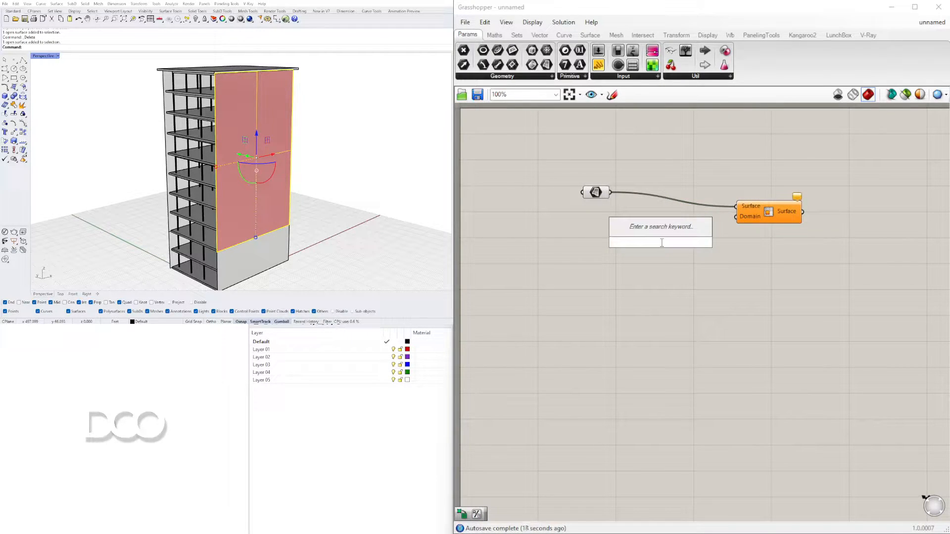
pyautogui.write('div')
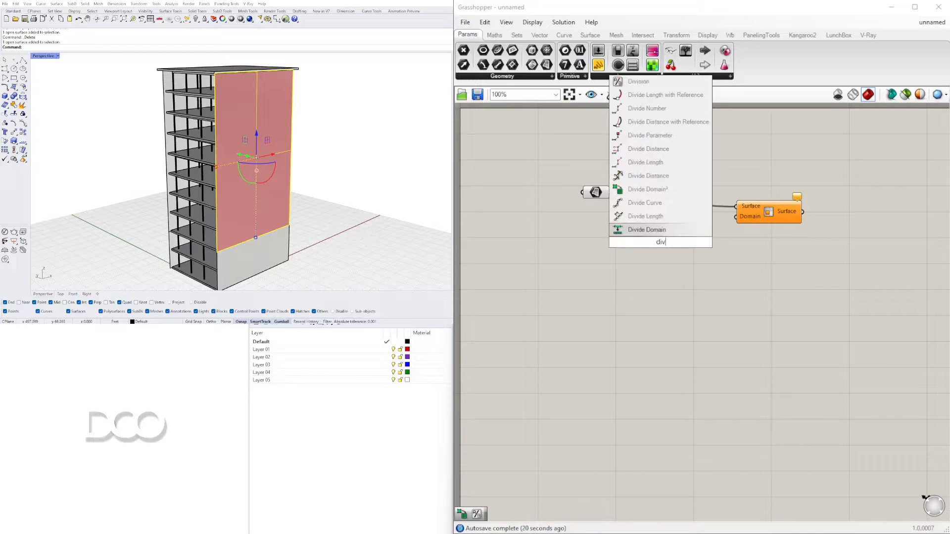
pyautogui.click(667, 189)
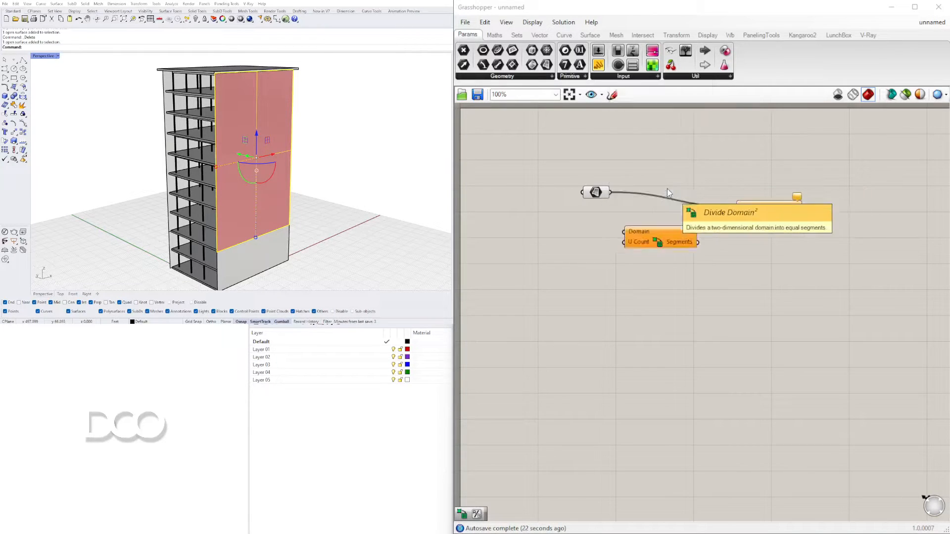
pyautogui.moveTo(698, 242); pyautogui.dragTo(736, 216)
pyautogui.moveTo(610, 192); pyautogui.dragTo(652, 218)
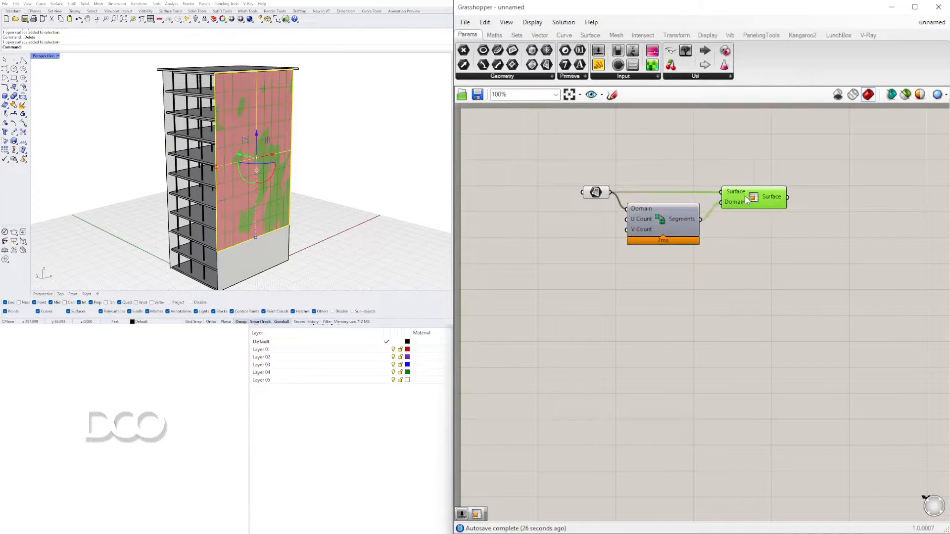
pyautogui.click(685, 311)
# Add a Number Slider set to 8, duplicate it, and connect the two sliders to Divide Domain²'s U Count and V Count
pyautogui.moveTo(663, 300); pyautogui.dragTo(770, 295, button='right')
pyautogui.doubleClick(662, 243)
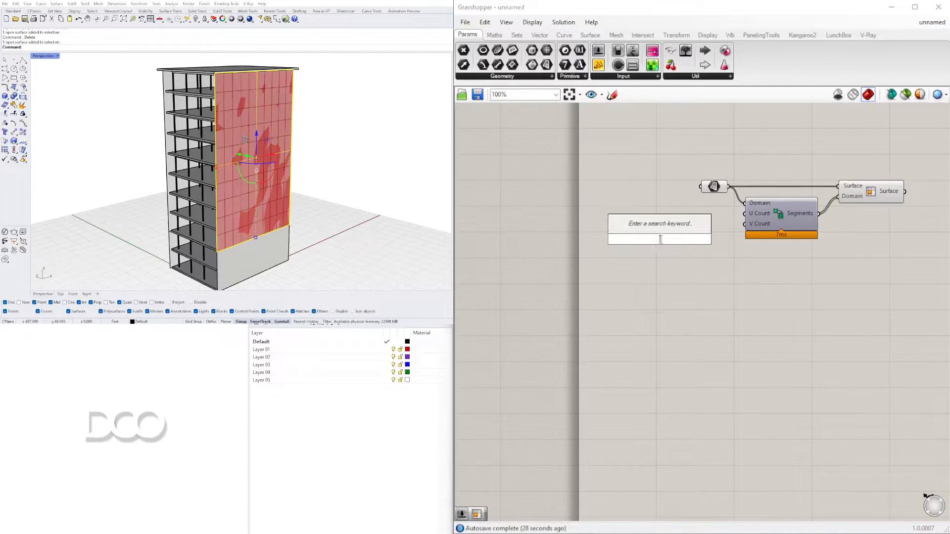
pyautogui.write('n')
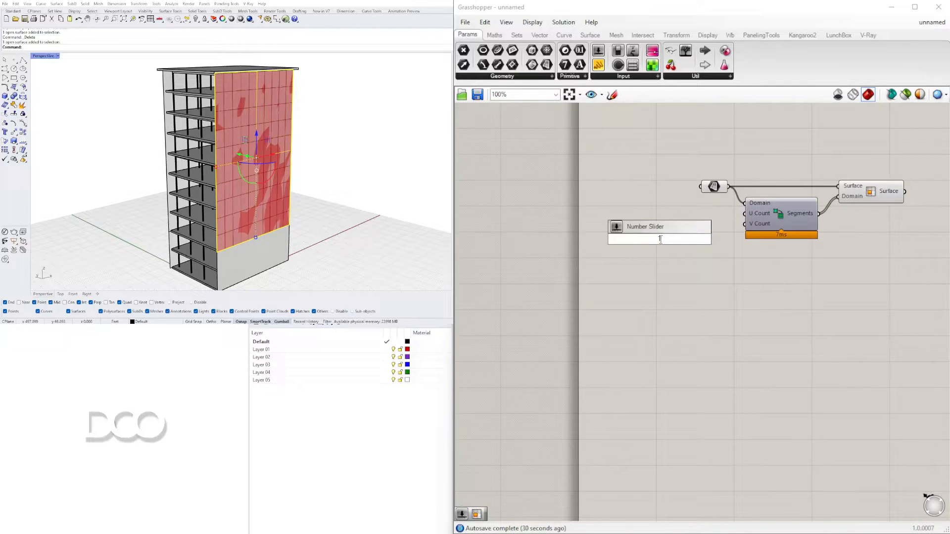
pyautogui.press('Return')
pyautogui.scroll(4, 624, 243)
pyautogui.keyDown('alt'); pyautogui.moveTo(613, 213); pyautogui.dragTo(610, 235); pyautogui.keyUp('alt')
pyautogui.moveTo(775, 202); pyautogui.dragTo(833, 194)
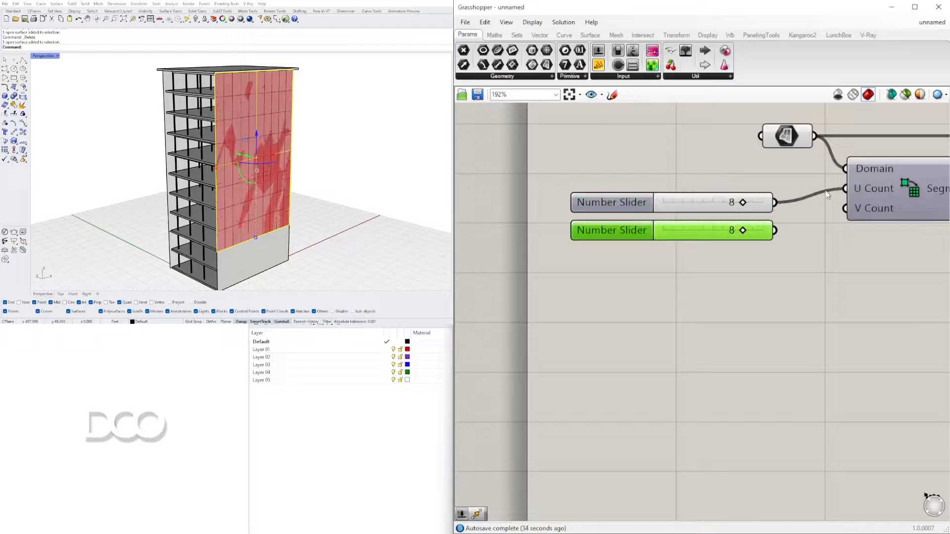
pyautogui.scroll(4, 833, 194)
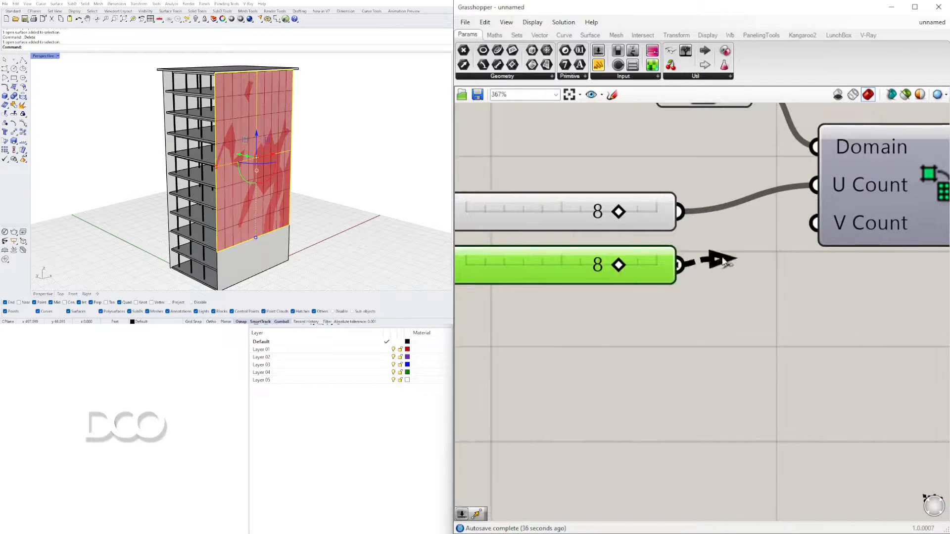
pyautogui.moveTo(707, 263); pyautogui.dragTo(814, 223)
# Try V Count values of 4 and 7, comparing the façade grid with the building in a four-view layout
pyautogui.moveTo(326, 173); pyautogui.dragTo(261, 197, button='right')
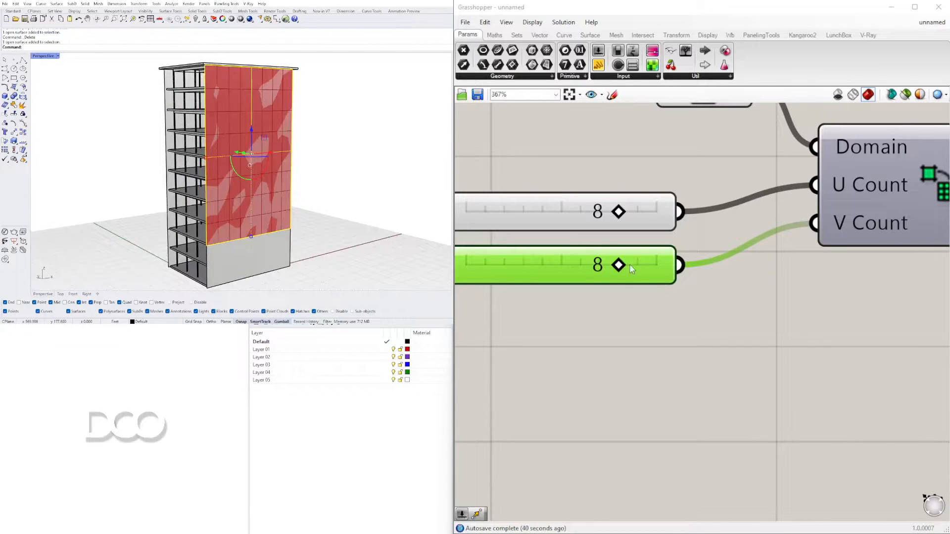
pyautogui.moveTo(619, 265); pyautogui.dragTo(552, 257)
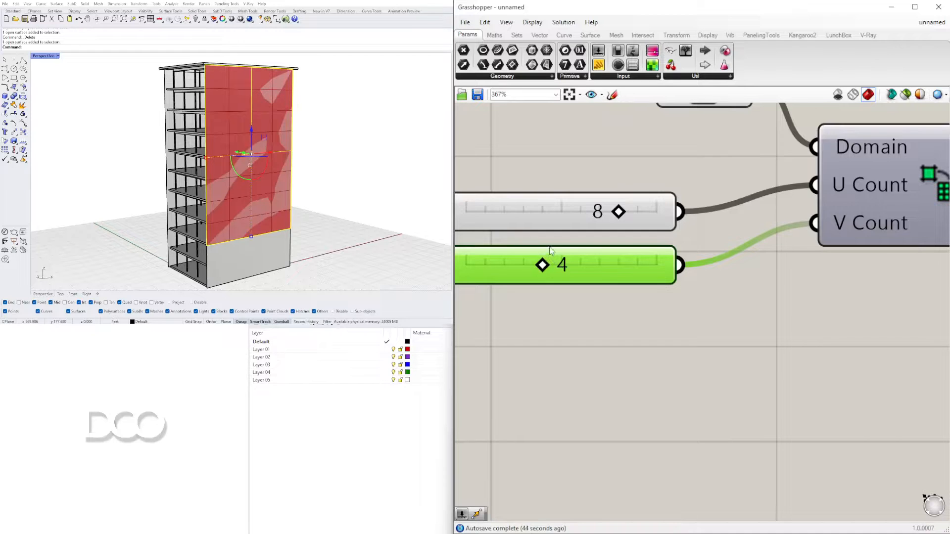
pyautogui.moveTo(251, 132); pyautogui.dragTo(59, 65, button='right')
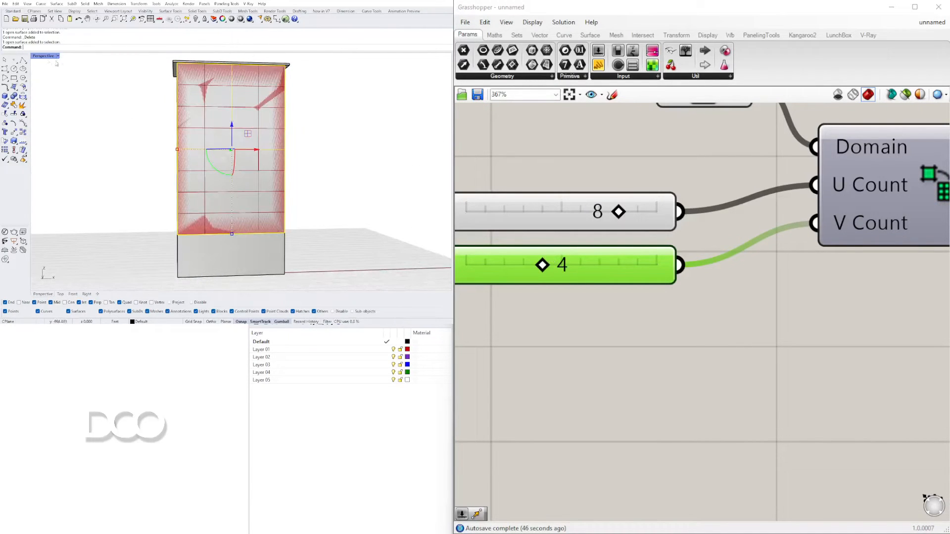
pyautogui.hotkey('ctrl', 'm')
pyautogui.scroll(6, 144, 222)
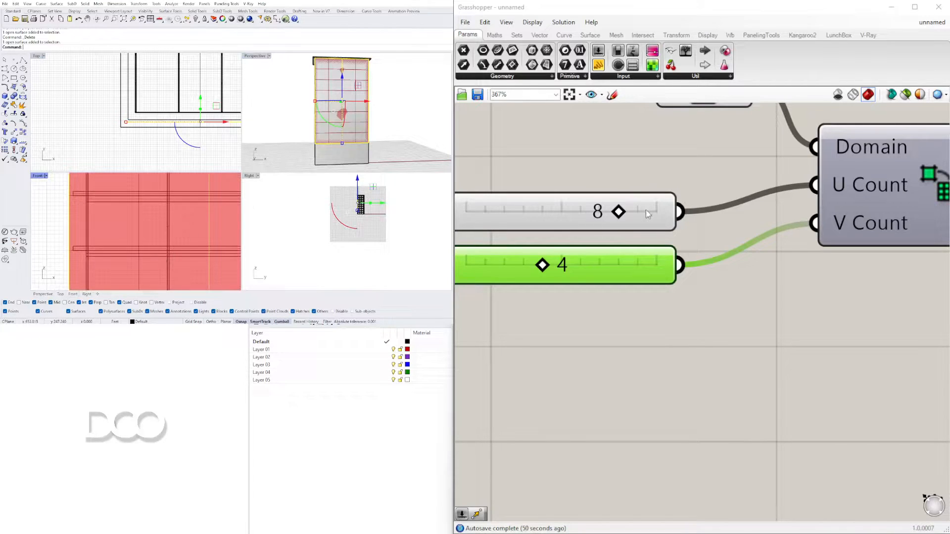
pyautogui.moveTo(545, 265); pyautogui.dragTo(599, 265)
pyautogui.click(304, 105)
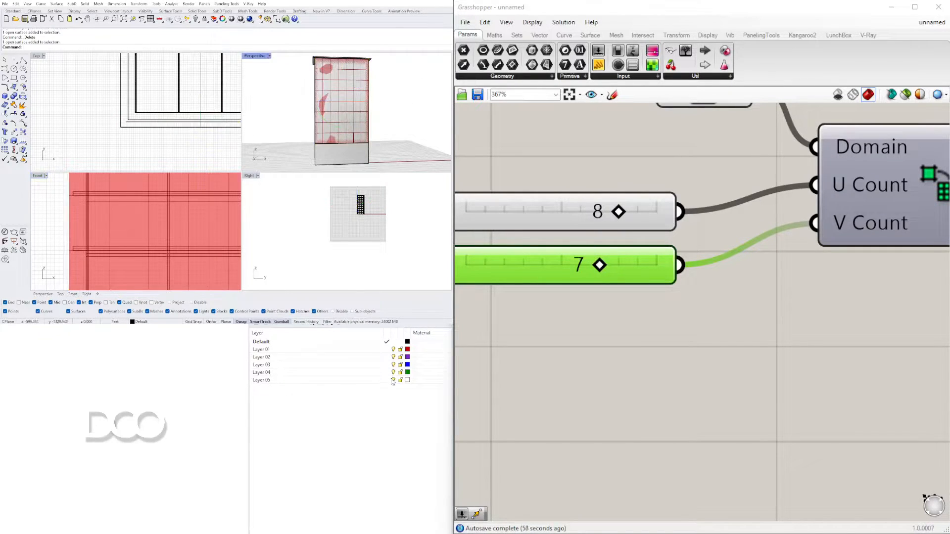
# Set the U Count slider to 4 and the V Count slider to 6, returning to a maximized Perspective view
pyautogui.scroll(-5, 155, 204)
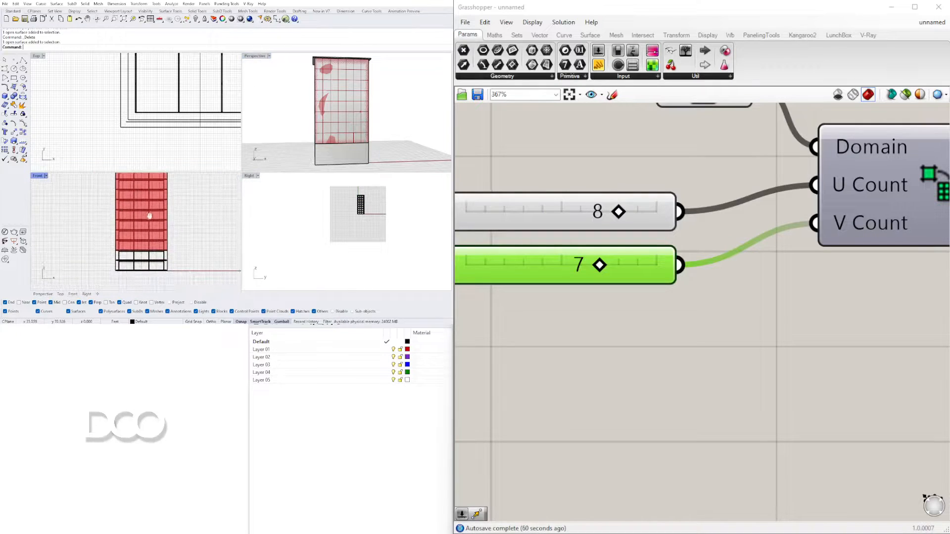
pyautogui.moveTo(618, 214); pyautogui.dragTo(547, 218)
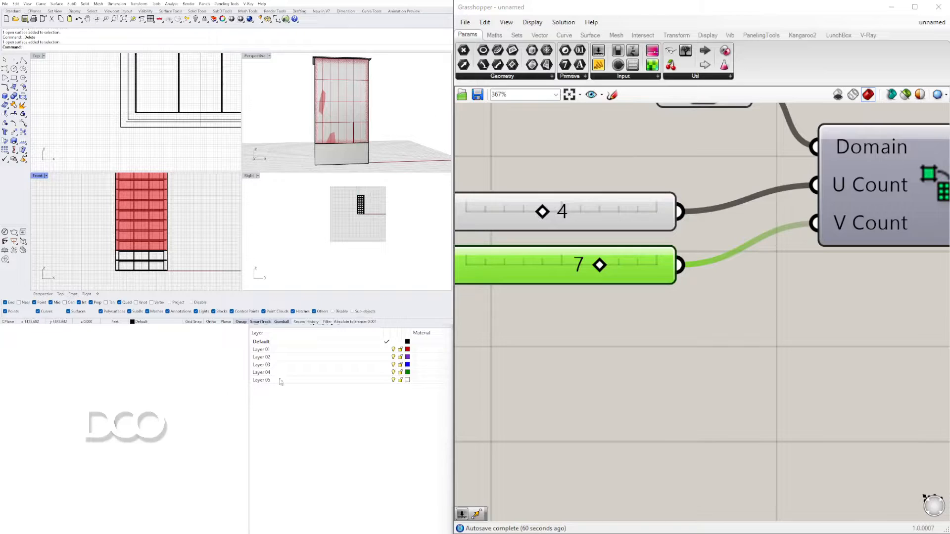
pyautogui.doubleClick(250, 57)
pyautogui.moveTo(597, 268)
pyautogui.mouseDown()
pyautogui.moveTo(562, 266)
pyautogui.moveTo(585, 268)
pyautogui.mouseUp()
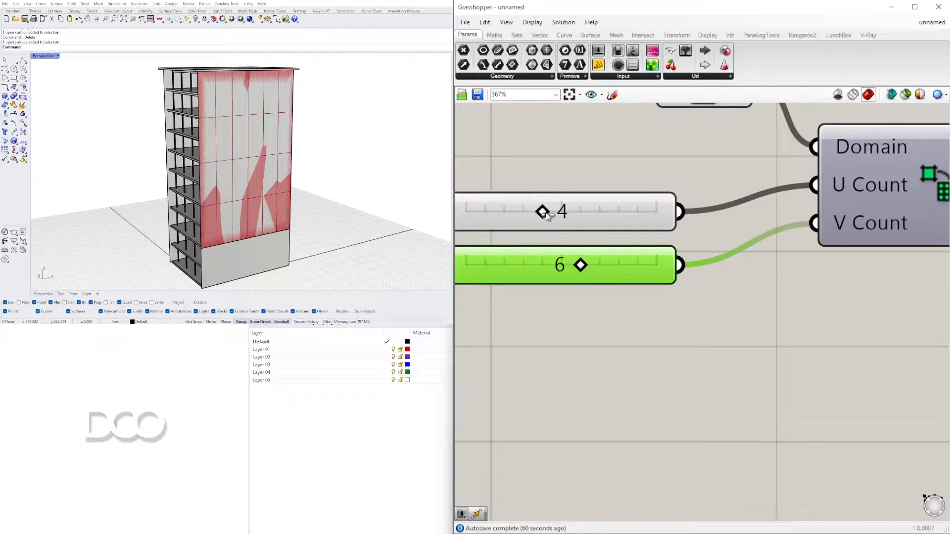
# Hide the original façade surface in Rhino so that only the Grasshopper preview covers the floors behind it
pyautogui.scroll(-5, 640, 291)
pyautogui.click(210, 166)
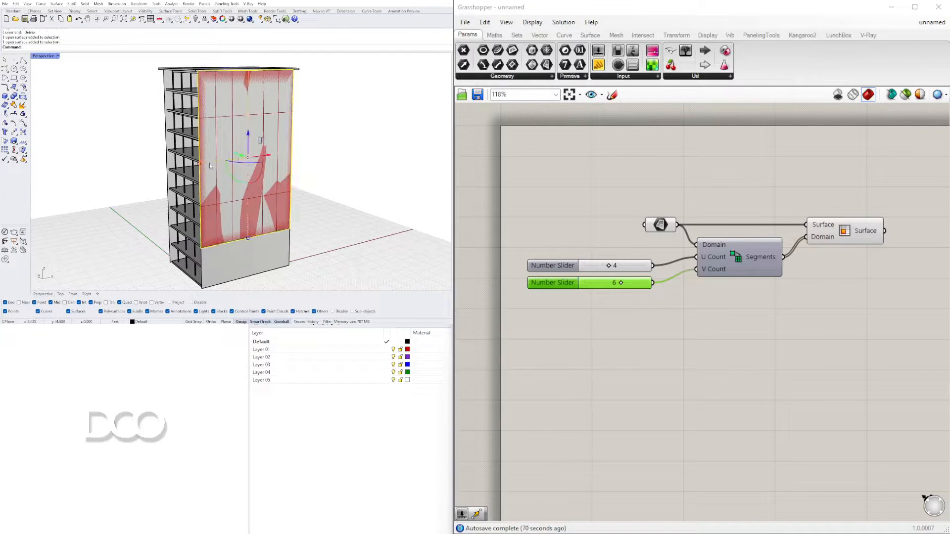
pyautogui.hotkey('ctrl', 'h')
pyautogui.moveTo(250, 155)
pyautogui.mouseDown(button='right')
pyautogui.moveTo(314, 136)
pyautogui.moveTo(250, 155)
pyautogui.moveTo(255, 149)
pyautogui.mouseUp(button='right')
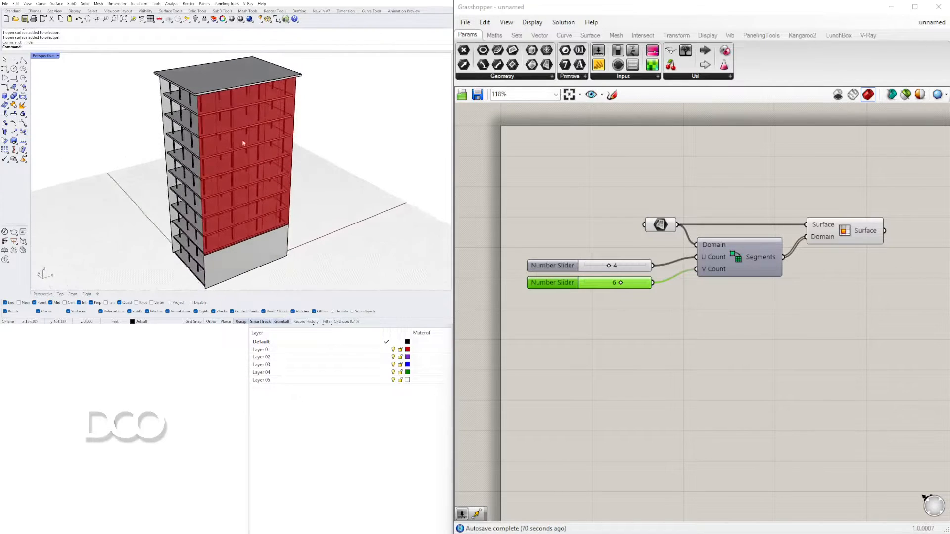
# Try the PRESENT and Rendered display modes on the Perspective viewport and settle on Arctic
pyautogui.click(50, 57)
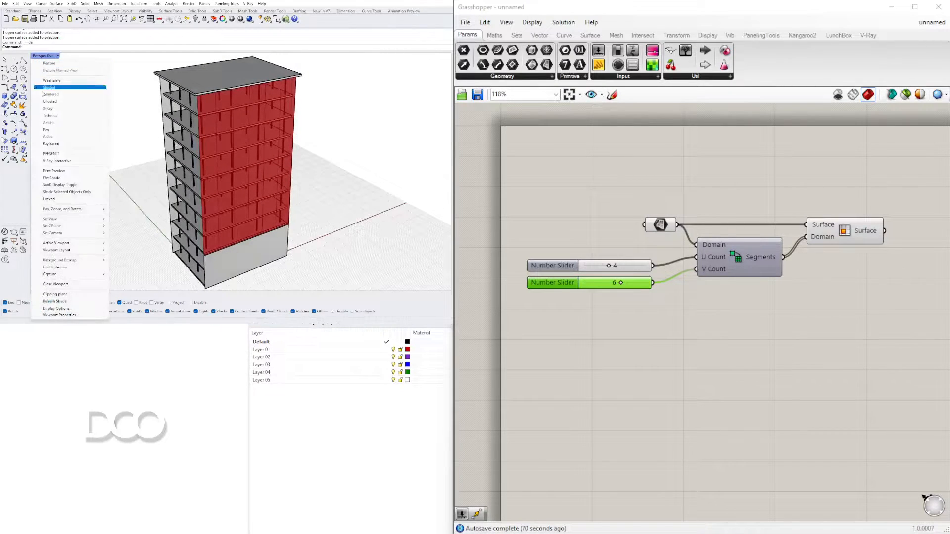
pyautogui.click(67, 154)
pyautogui.moveTo(250, 208); pyautogui.dragTo(257, 213, button='right')
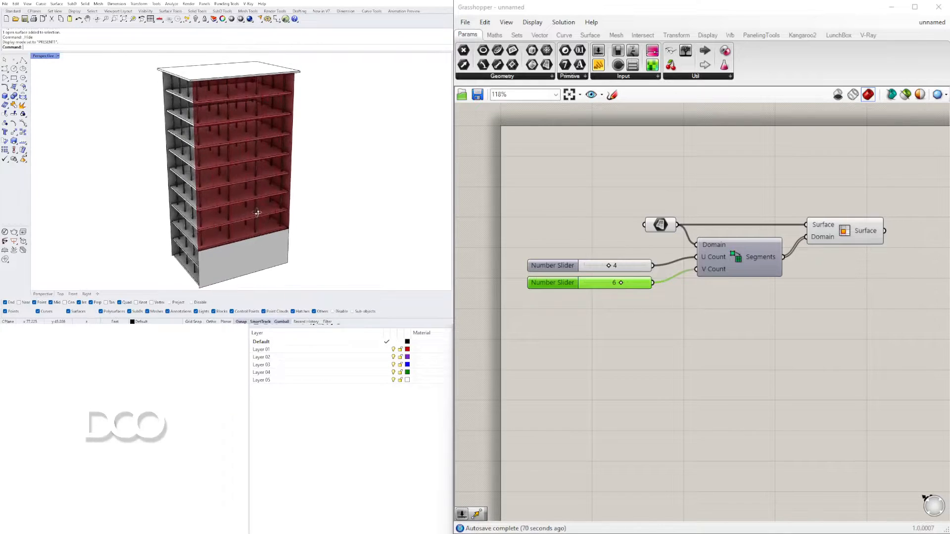
pyautogui.click(48, 57)
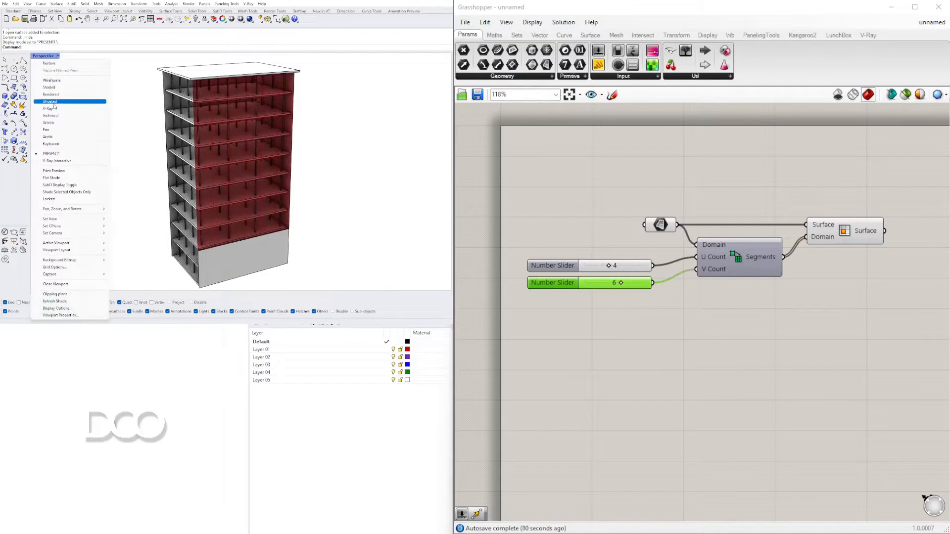
pyautogui.click(72, 96)
pyautogui.click(43, 56)
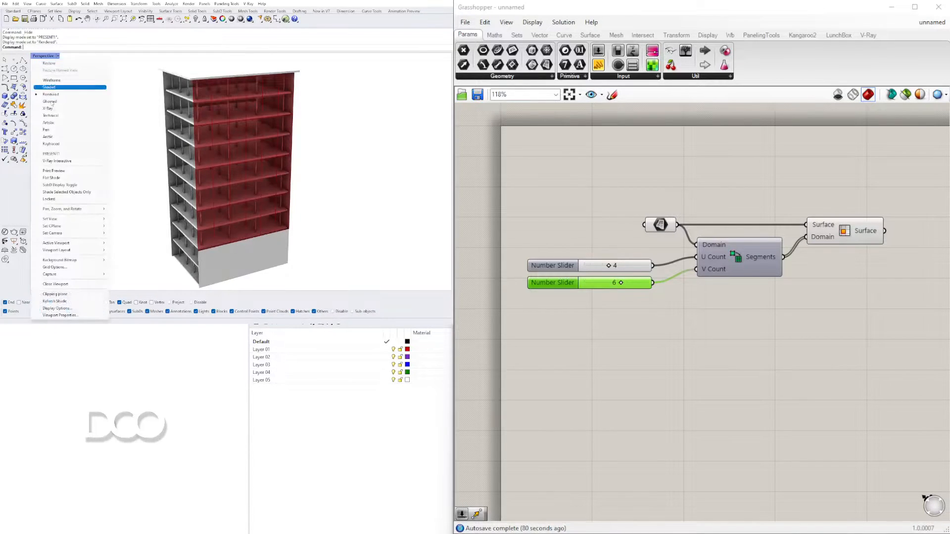
pyautogui.click(47, 137)
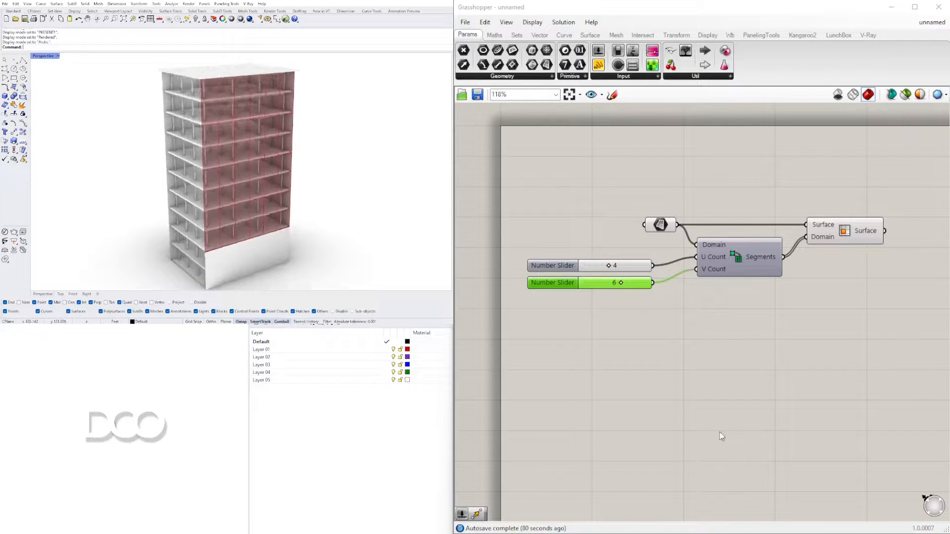
pyautogui.moveTo(895, 358); pyautogui.dragTo(505, 172)
pyautogui.click(791, 328)
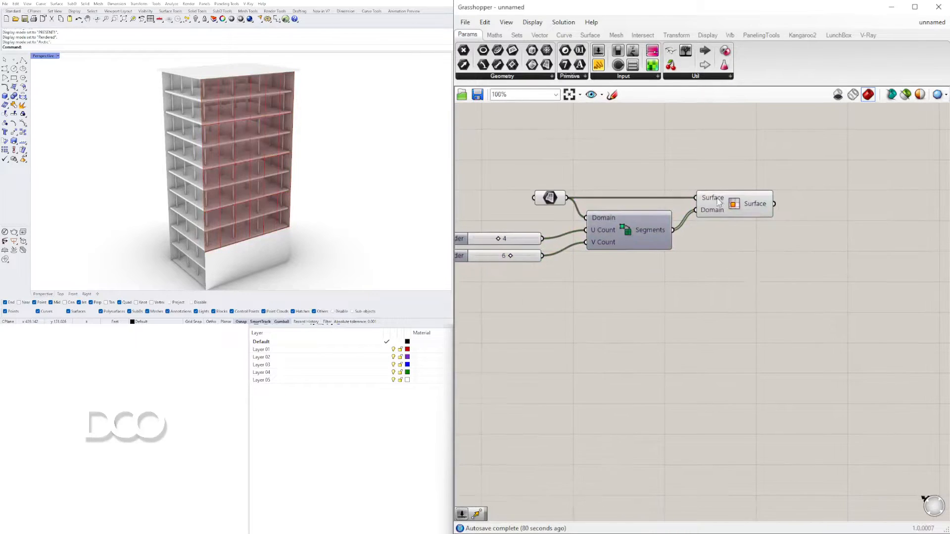
pyautogui.scroll(-3, 812, 218)
pyautogui.doubleClick(813, 216)
pyautogui.write('join')
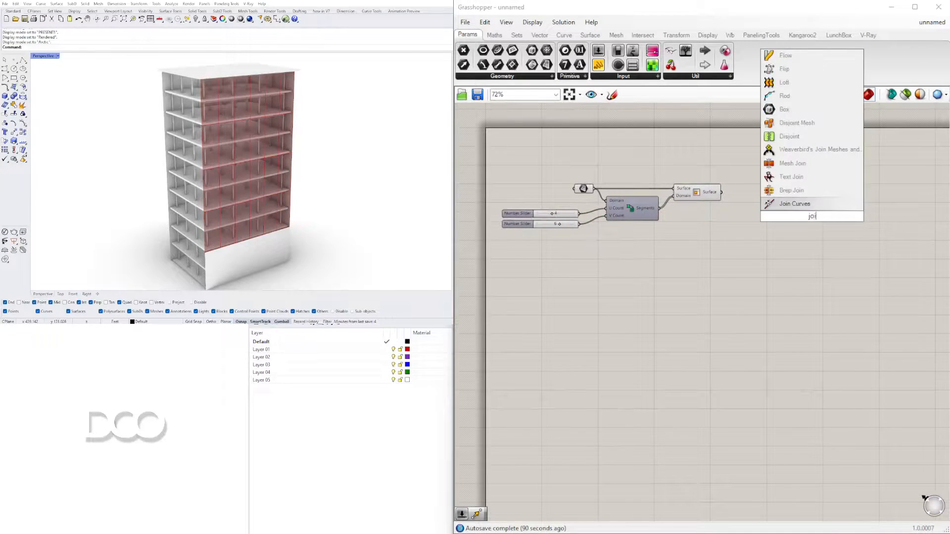
pyautogui.press('Return')
pyautogui.scroll(3, 737, 179)
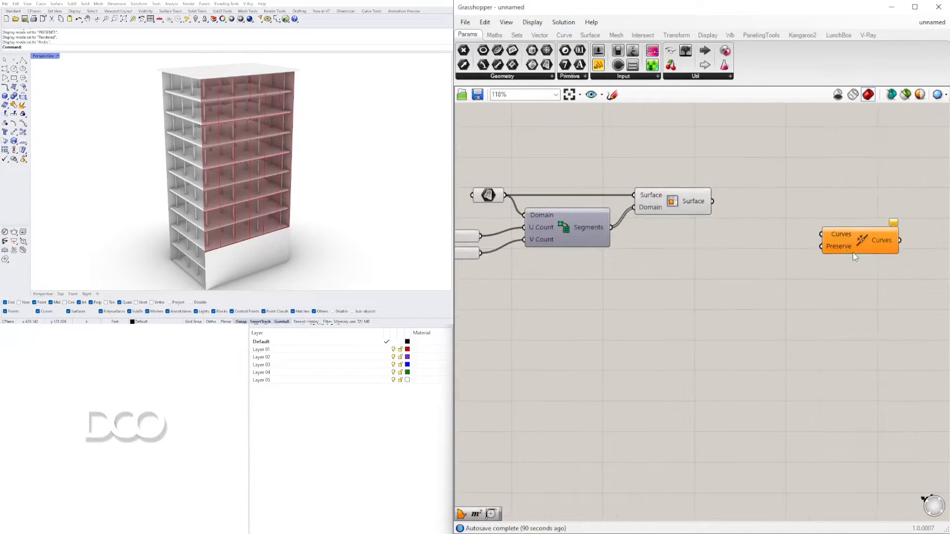
pyautogui.press('Delete')
# Add a Brep Join component, connect the Isotrim's Surface output to its Breps input, and flatten that input
pyautogui.doubleClick(823, 221)
pyautogui.write('join')
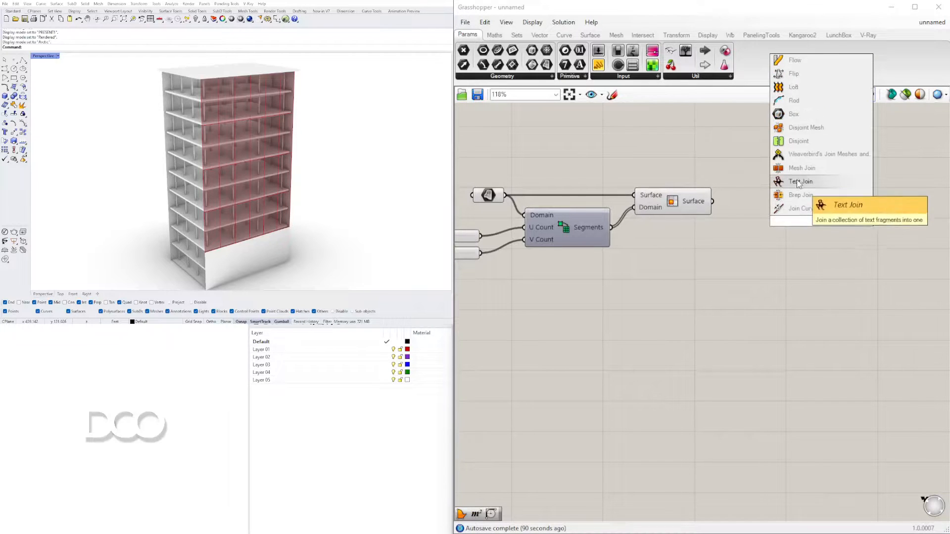
pyautogui.click(799, 197)
pyautogui.moveTo(792, 223); pyautogui.dragTo(737, 203)
pyautogui.rightClick(746, 202)
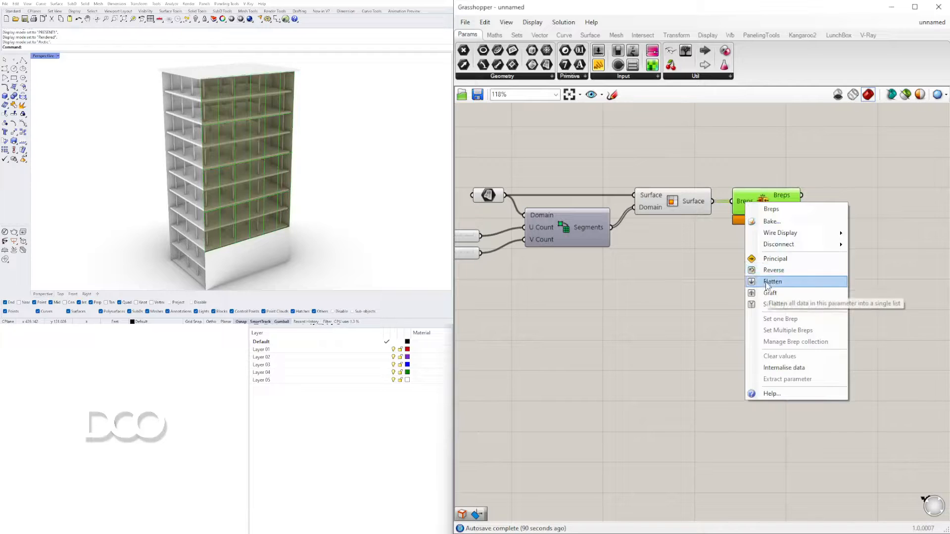
pyautogui.click(766, 282)
pyautogui.moveTo(869, 270); pyautogui.dragTo(793, 274, button='right')
pyautogui.doubleClick(857, 233)
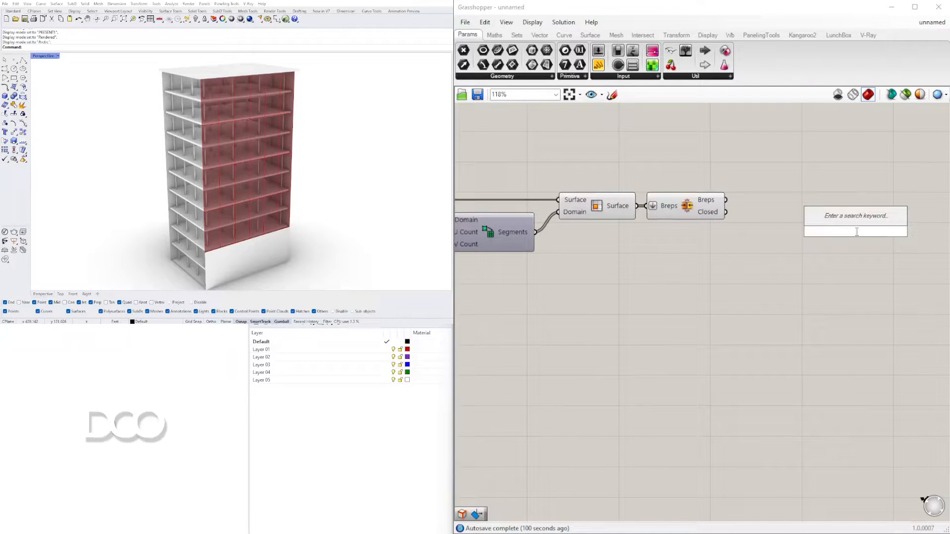
pyautogui.write('deco')
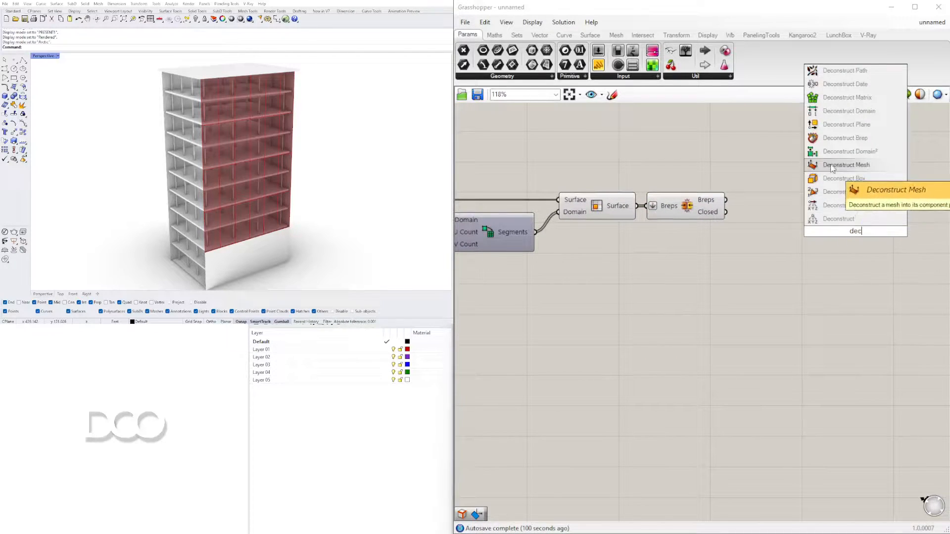
pyautogui.click(829, 167)
pyautogui.doubleClick(814, 219)
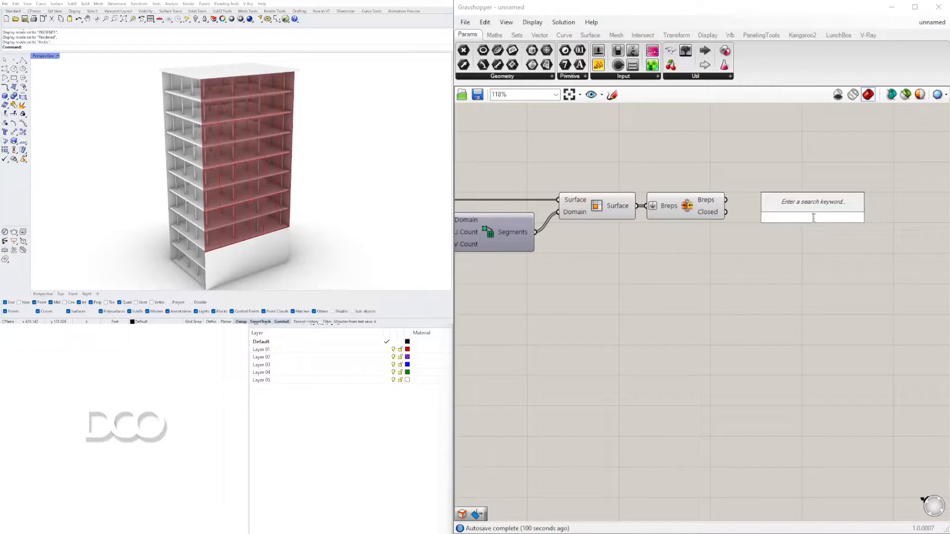
pyautogui.write('cur')
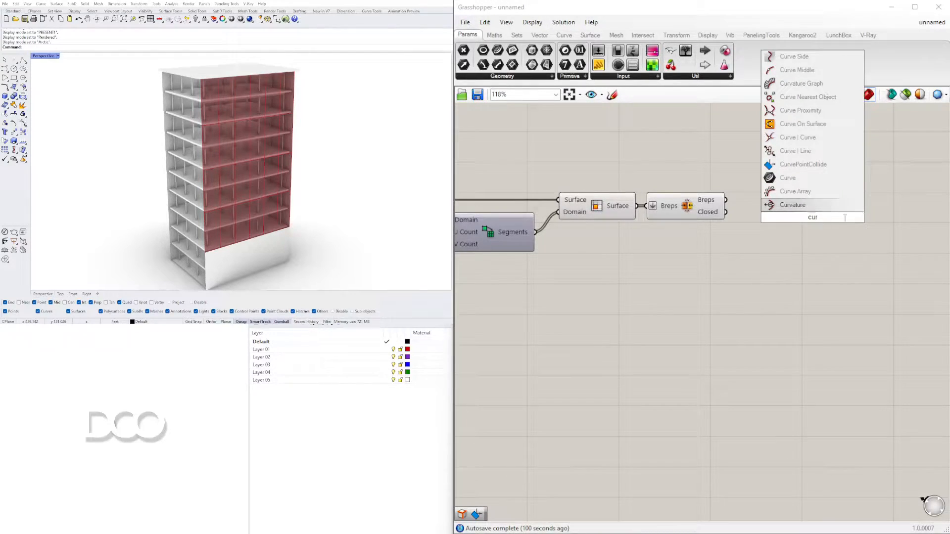
pyautogui.click(807, 179)
pyautogui.doubleClick(811, 181)
pyautogui.write('dec')
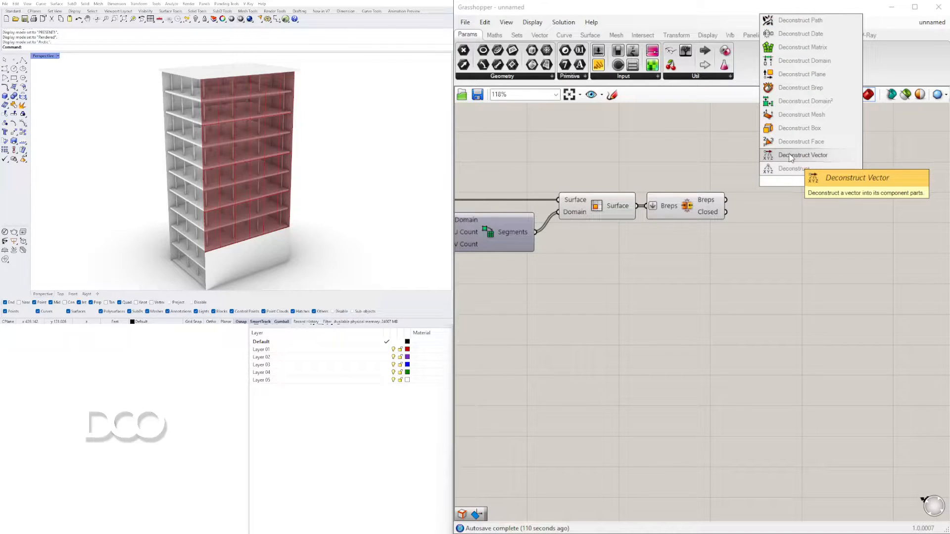
pyautogui.press('Escape')
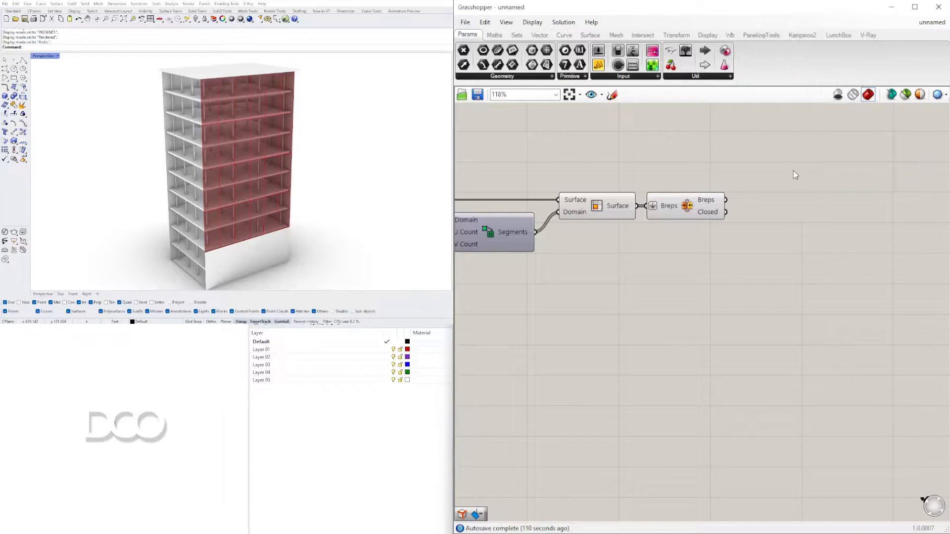
# Add a Brep Edges component and connect the Brep Join's Breps output to its Brep input
pyautogui.doubleClick(796, 176)
pyautogui.write('edges')
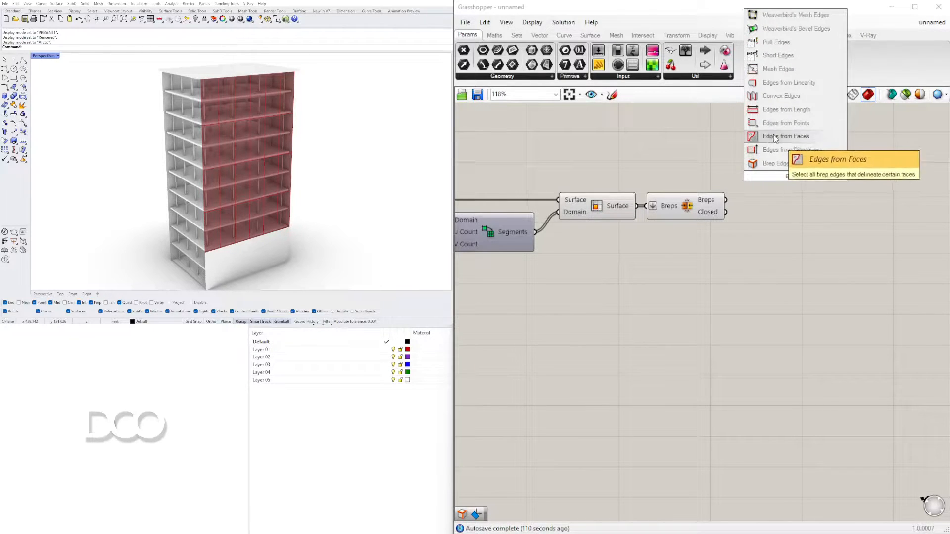
pyautogui.click(793, 164)
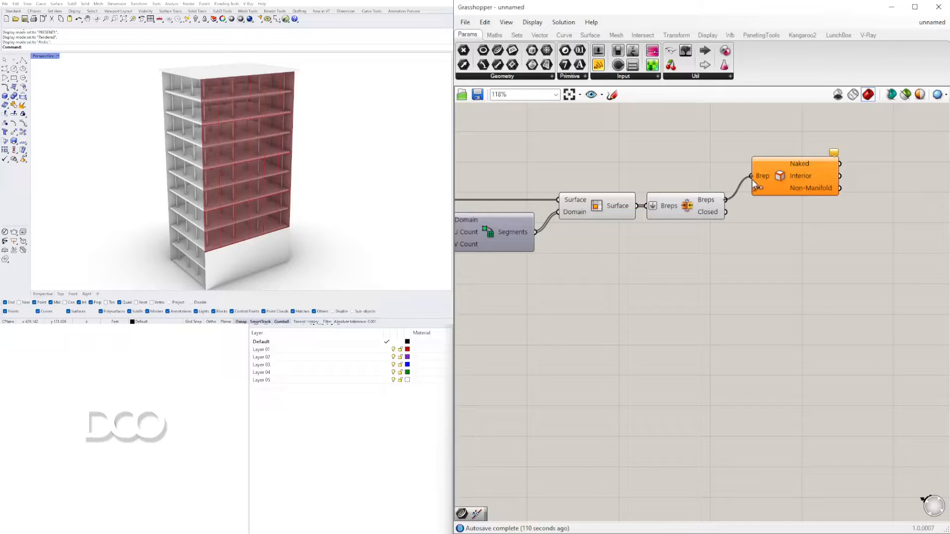
pyautogui.moveTo(752, 180); pyautogui.dragTo(753, 180)
pyautogui.moveTo(793, 180); pyautogui.dragTo(822, 173)
# Add a multiple-curve intersection component and connect the Brep Edges' Interior output to its Curves input
pyautogui.moveTo(847, 207); pyautogui.dragTo(726, 203, button='right')
pyautogui.click(833, 188)
pyautogui.doubleClick(833, 187)
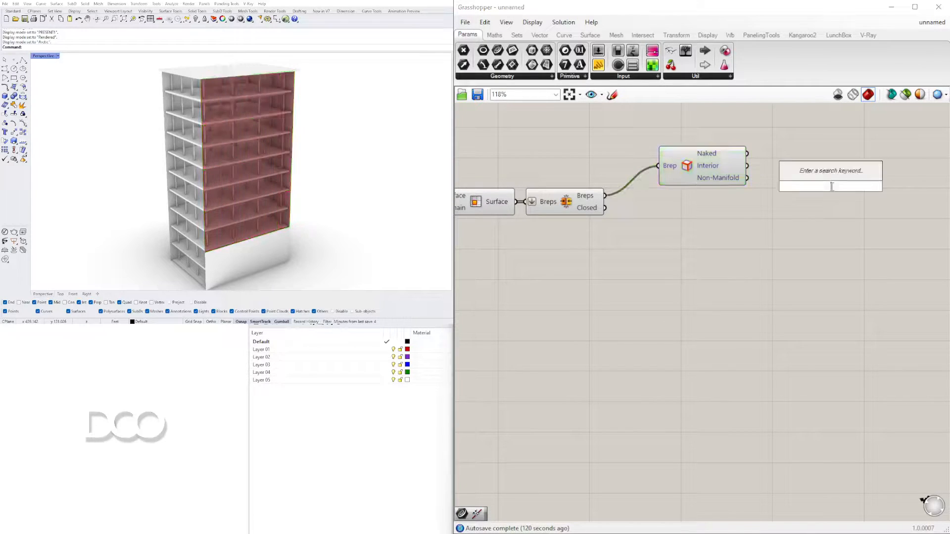
pyautogui.click(793, 126)
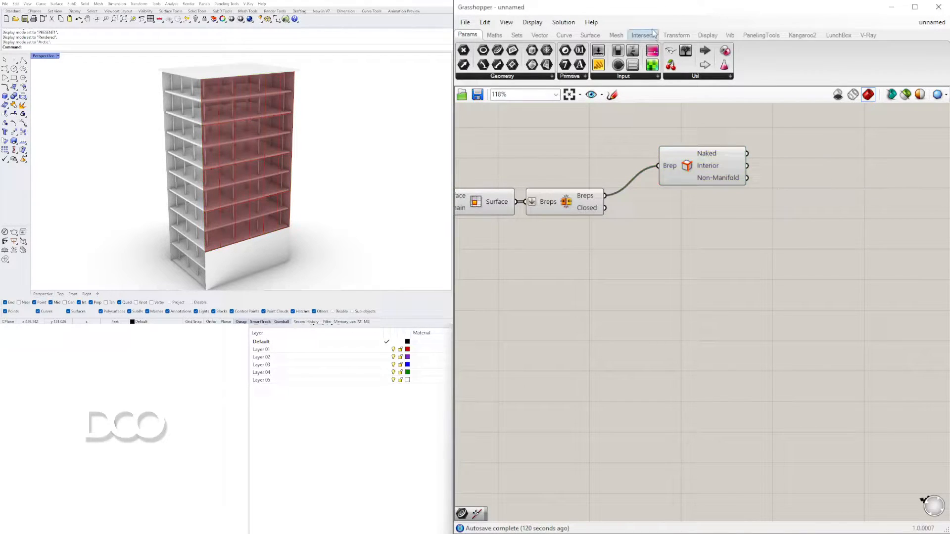
pyautogui.click(634, 36)
pyautogui.click(562, 76)
pyautogui.moveTo(566, 121); pyautogui.dragTo(858, 172)
pyautogui.scroll(3, 770, 153)
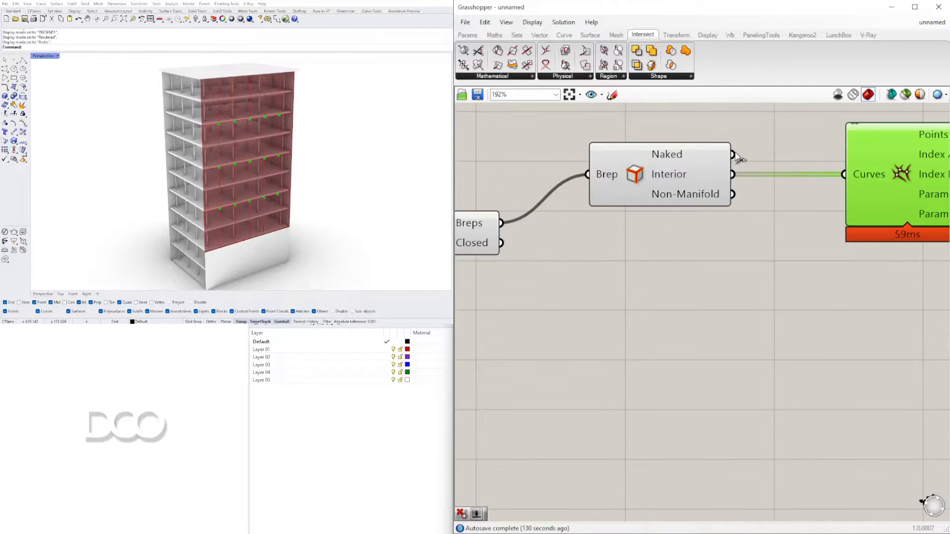
# Set up two stacked multiple-curve intersection components, one fed by the Brep Edges' Naked output and the other by its Interior output
pyautogui.keyDown('shift'); pyautogui.moveTo(836, 183); pyautogui.dragTo(816, 179); pyautogui.keyUp('shift')
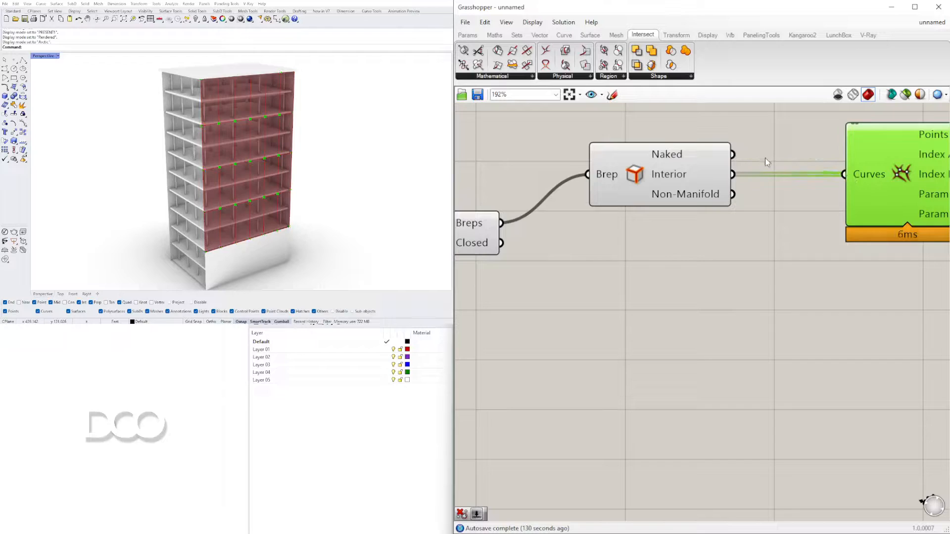
pyautogui.scroll(-3, 856, 193)
pyautogui.moveTo(856, 193); pyautogui.dragTo(659, 235, button='right')
pyautogui.moveTo(680, 223); pyautogui.dragTo(655, 194)
pyautogui.moveTo(687, 283); pyautogui.dragTo(610, 290, button='right')
pyautogui.moveTo(622, 258); pyautogui.dragTo(622, 268)
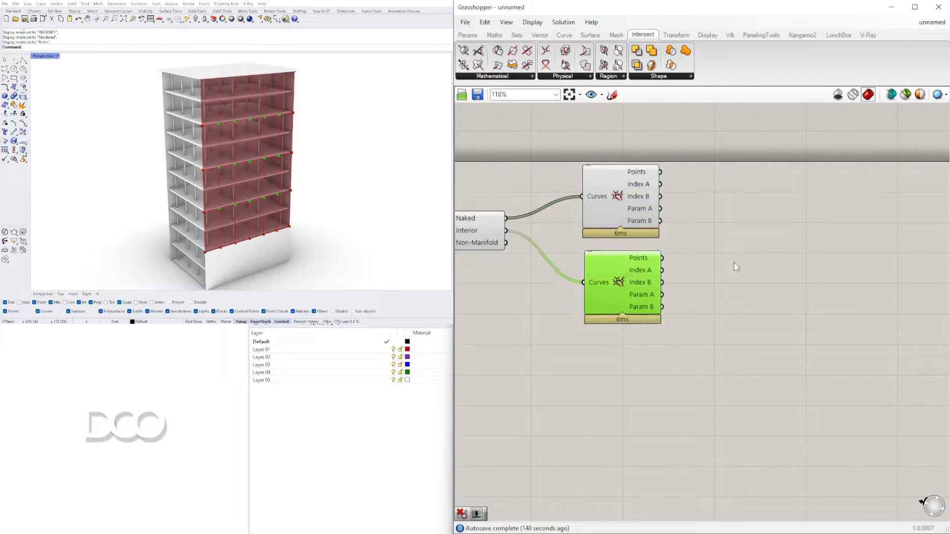
# Add an Area component and place it below the two multiple-curve intersection components
pyautogui.doubleClick(796, 261)
pyautogui.write('area')
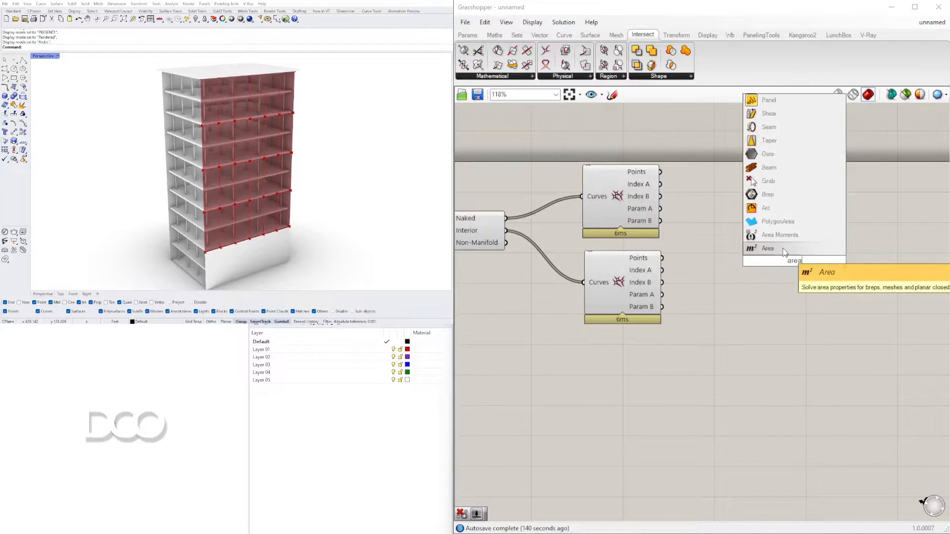
pyautogui.press('Return')
pyautogui.moveTo(488, 219); pyautogui.dragTo(571, 193, button='right')
pyautogui.scroll(-1, 844, 277)
pyautogui.moveTo(837, 239); pyautogui.dragTo(698, 309)
# Tidy the spacing of the Brep Join, Brep Edges, intersection and Area components by moving them as groups
pyautogui.moveTo(496, 242); pyautogui.dragTo(764, 238, button='right')
pyautogui.click(533, 238)
pyautogui.scroll(-1, 653, 250)
pyautogui.moveTo(744, 277); pyautogui.dragTo(534, 182)
pyautogui.moveTo(756, 239); pyautogui.dragTo(748, 262)
pyautogui.click(907, 283)
pyautogui.moveTo(909, 284); pyautogui.dragTo(712, 266, button='right')
pyautogui.scroll(-3, 712, 266)
pyautogui.moveTo(865, 321); pyautogui.dragTo(671, 173)
pyautogui.scroll(4, 710, 225)
pyautogui.moveTo(712, 197); pyautogui.dragTo(680, 223)
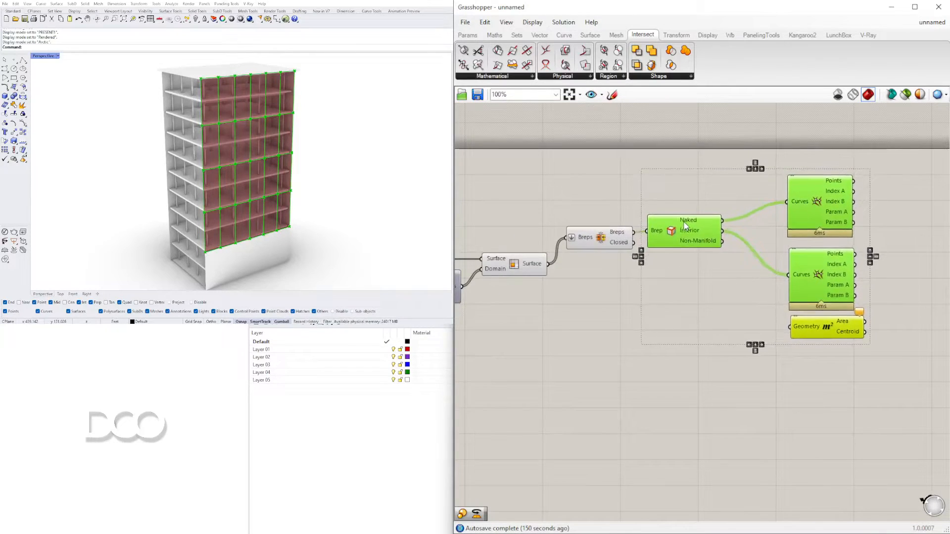
pyautogui.click(713, 341)
# Connect the Isotrim's Surface output to the Area component's Geometry input
pyautogui.moveTo(548, 264); pyautogui.dragTo(790, 328)
pyautogui.click(837, 333)
pyautogui.click(912, 331)
pyautogui.scroll(3, 851, 249)
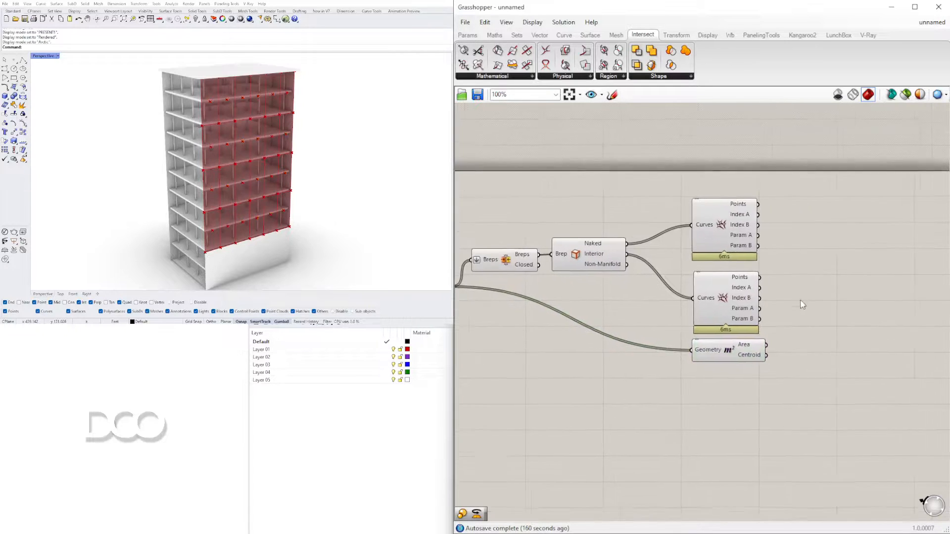
# Add a Voronoi component and connect the façade surface parameter to its Boundary input
pyautogui.doubleClick(853, 249)
pyautogui.press('Escape')
pyautogui.scroll(-4, 855, 251)
pyautogui.moveTo(682, 316); pyautogui.dragTo(948, 329, button='right')
pyautogui.moveTo(796, 386); pyautogui.dragTo(700, 378, button='right')
pyautogui.doubleClick(702, 381)
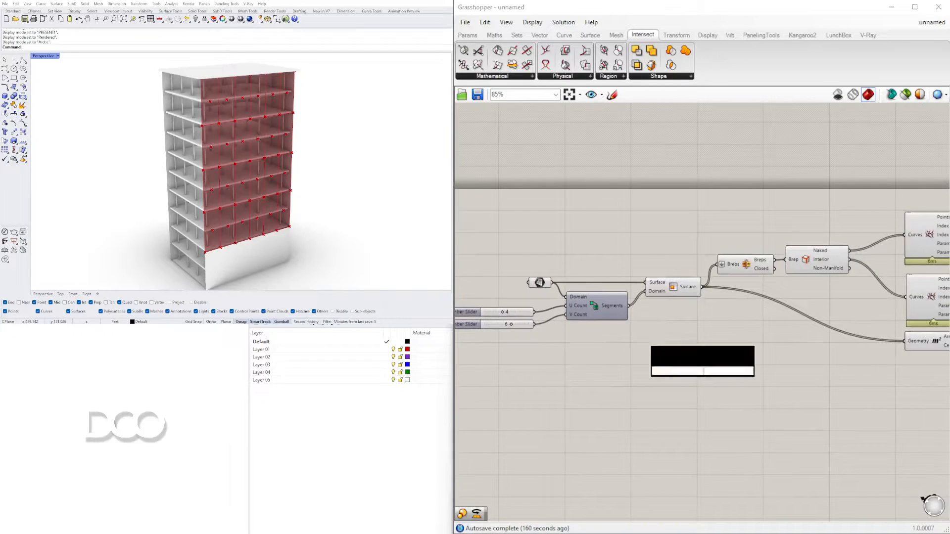
pyautogui.write('vor')
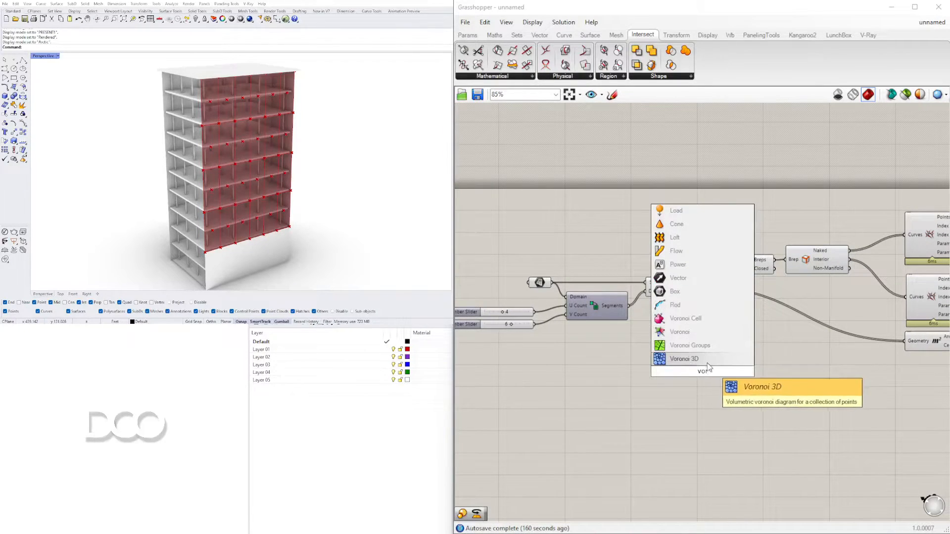
pyautogui.click(668, 332)
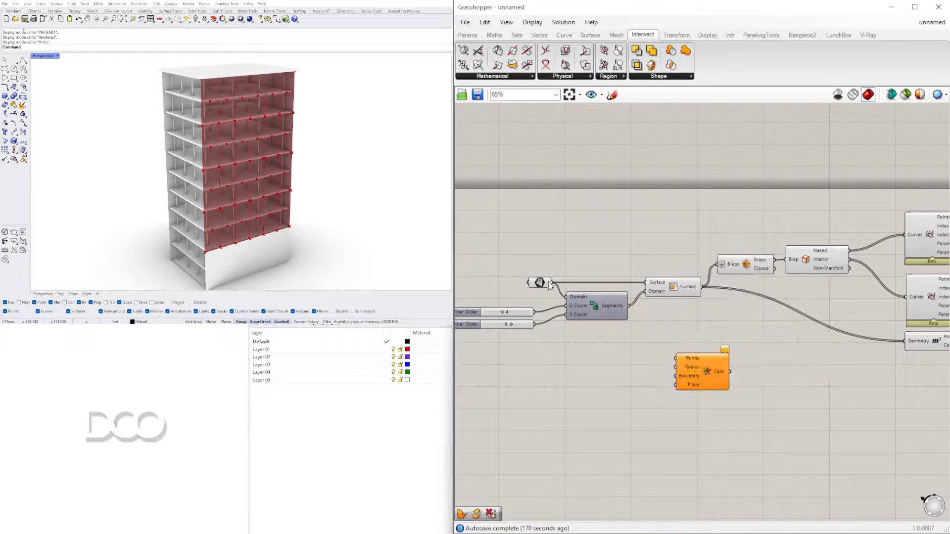
pyautogui.moveTo(647, 360); pyautogui.dragTo(679, 377)
# Place the Voronoi after the intersection components and feed its Points input from both intersections' Points outputs and the Area's Centroid
pyautogui.moveTo(700, 386); pyautogui.dragTo(527, 374, button='right')
pyautogui.moveTo(541, 358); pyautogui.dragTo(909, 213)
pyautogui.scroll(3, 794, 208)
pyautogui.moveTo(862, 258); pyautogui.dragTo(708, 278, button='right')
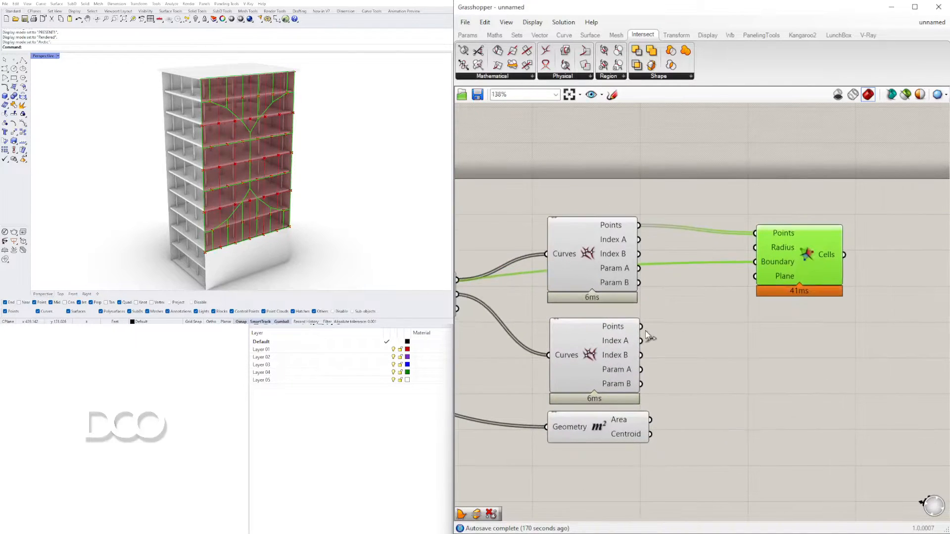
pyautogui.keyDown('shift'); pyautogui.moveTo(691, 307); pyautogui.dragTo(755, 236); pyautogui.keyUp('shift')
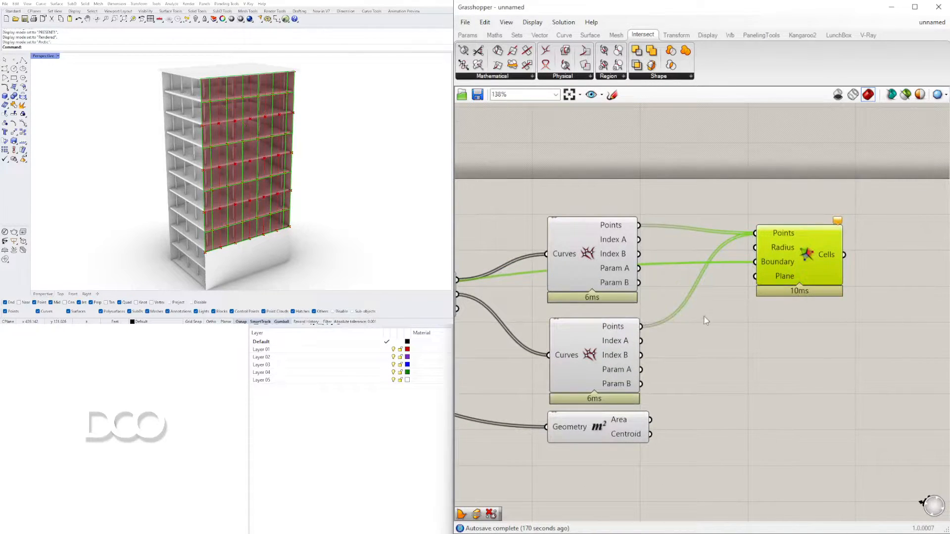
pyautogui.keyDown('shift'); pyautogui.moveTo(653, 437); pyautogui.dragTo(754, 233); pyautogui.keyUp('shift')
pyautogui.moveTo(796, 260); pyautogui.dragTo(859, 313)
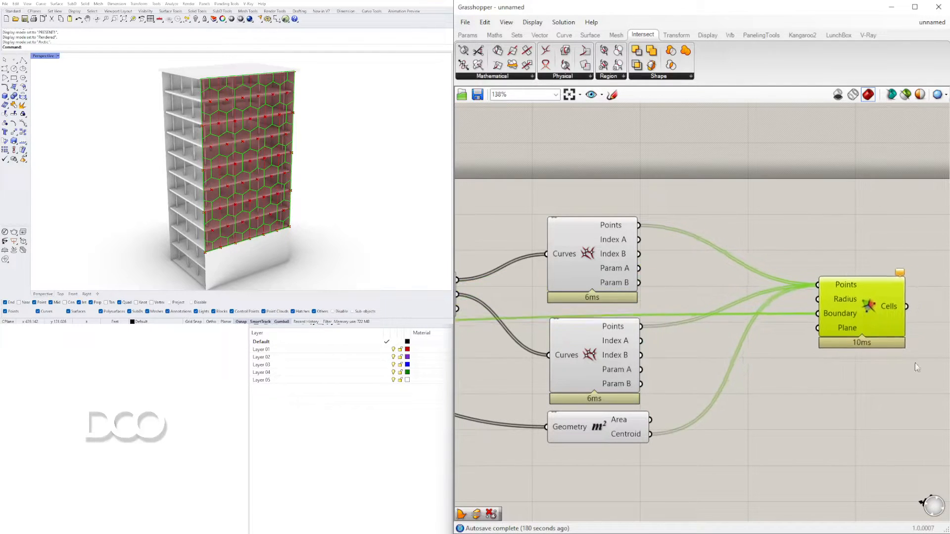
# Set the U Count slider to 6 and the V Count slider to 10
pyautogui.click(782, 248)
pyautogui.moveTo(404, 153)
pyautogui.mouseDown(button='right')
pyautogui.moveTo(317, 143)
pyautogui.moveTo(352, 161)
pyautogui.moveTo(388, 145)
pyautogui.mouseUp(button='right')
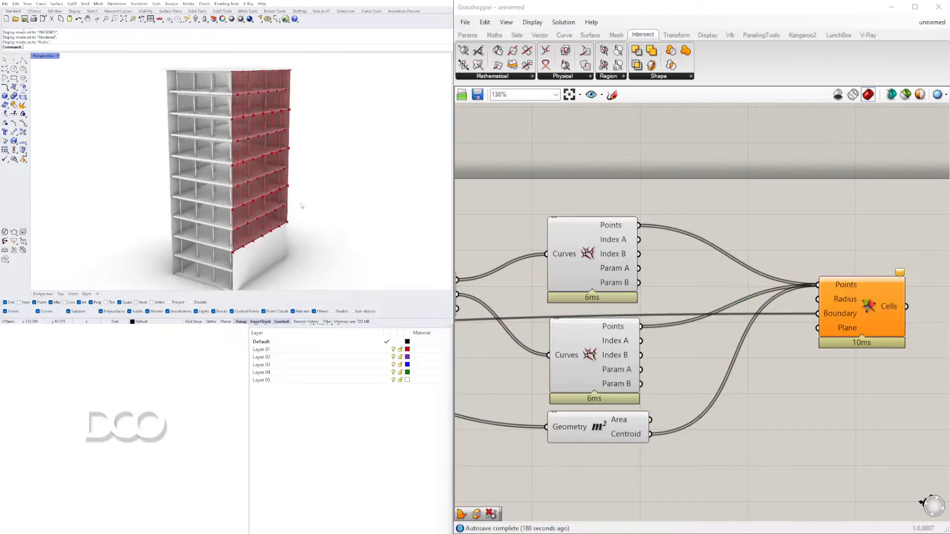
pyautogui.scroll(5, 303, 202)
pyautogui.moveTo(303, 202); pyautogui.dragTo(240, 205, button='right')
pyautogui.scroll(-3, 770, 341)
pyautogui.moveTo(515, 357); pyautogui.dragTo(663, 349, button='right')
pyautogui.scroll(8, 658, 351)
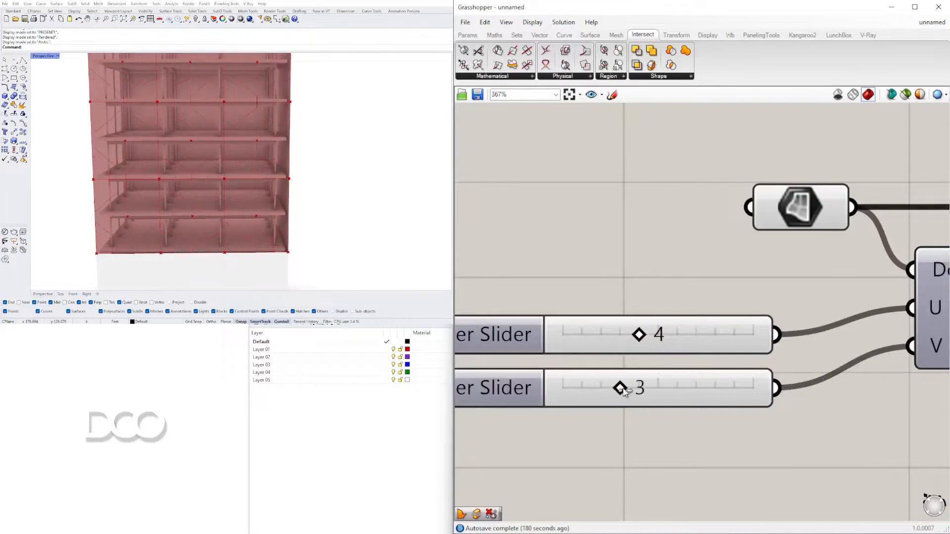
pyautogui.moveTo(735, 392); pyautogui.dragTo(763, 397)
pyautogui.moveTo(641, 336); pyautogui.dragTo(678, 337)
# Examine the Voronoi cell pattern across the tower's façade
pyautogui.scroll(-10, 678, 336)
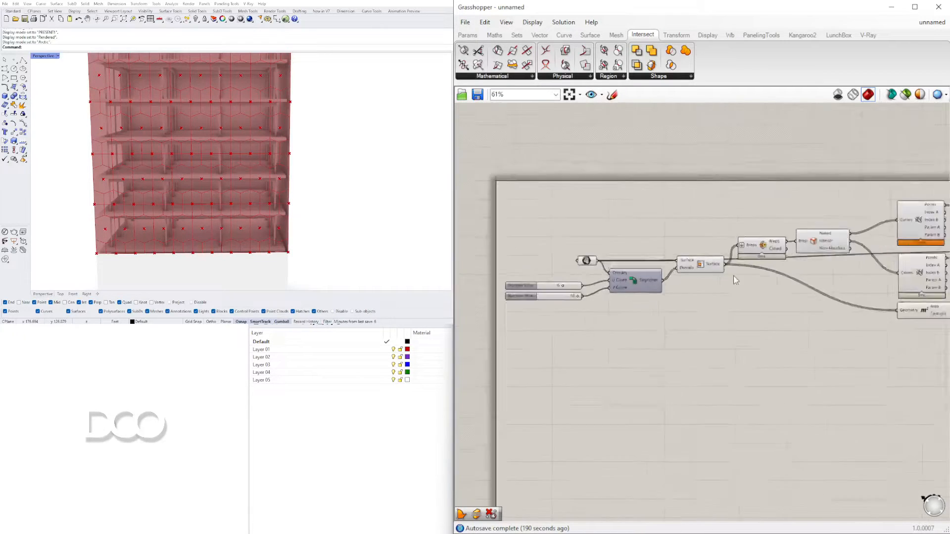
pyautogui.scroll(-3, 123, 134)
pyautogui.scroll(4, 123, 133)
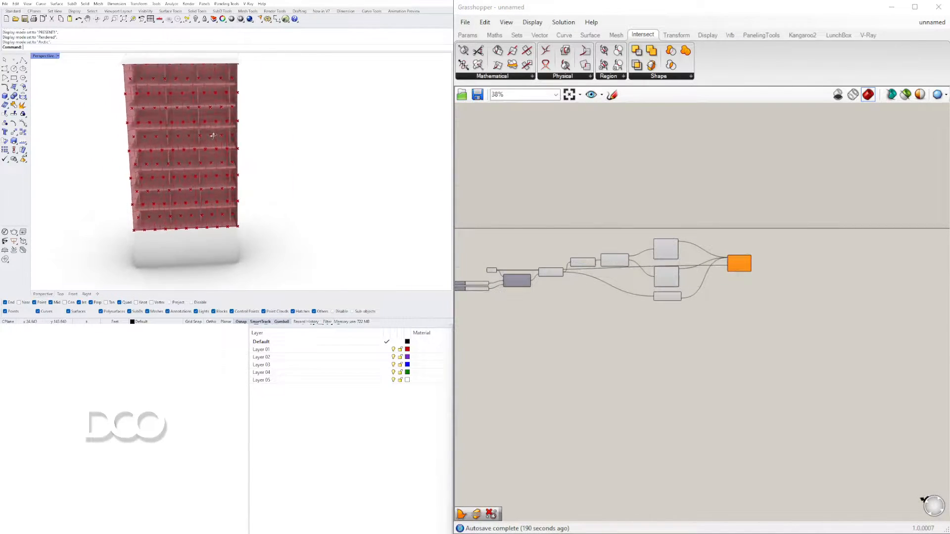
pyautogui.scroll(2, 177, 135)
pyautogui.scroll(-3, 229, 153)
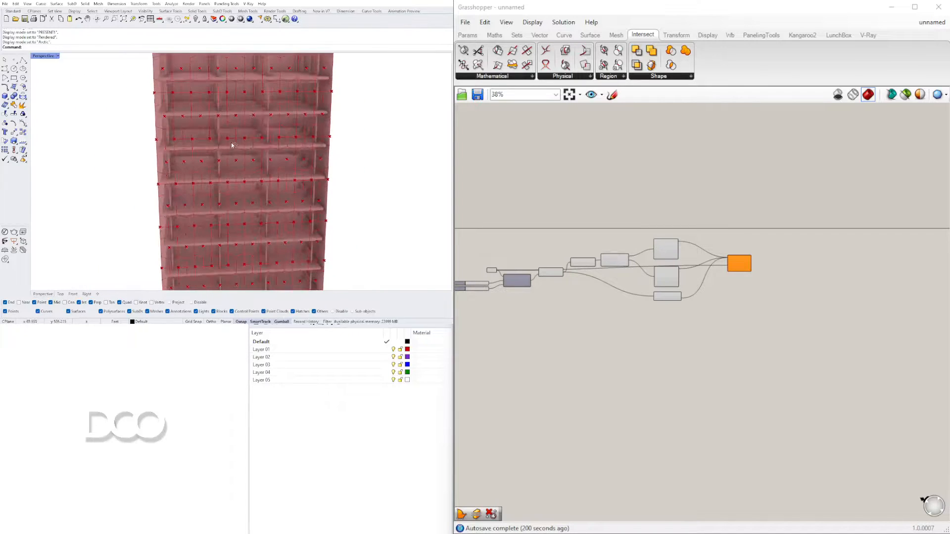
pyautogui.scroll(3, 648, 298)
pyautogui.scroll(3, 692, 250)
pyautogui.click(656, 261)
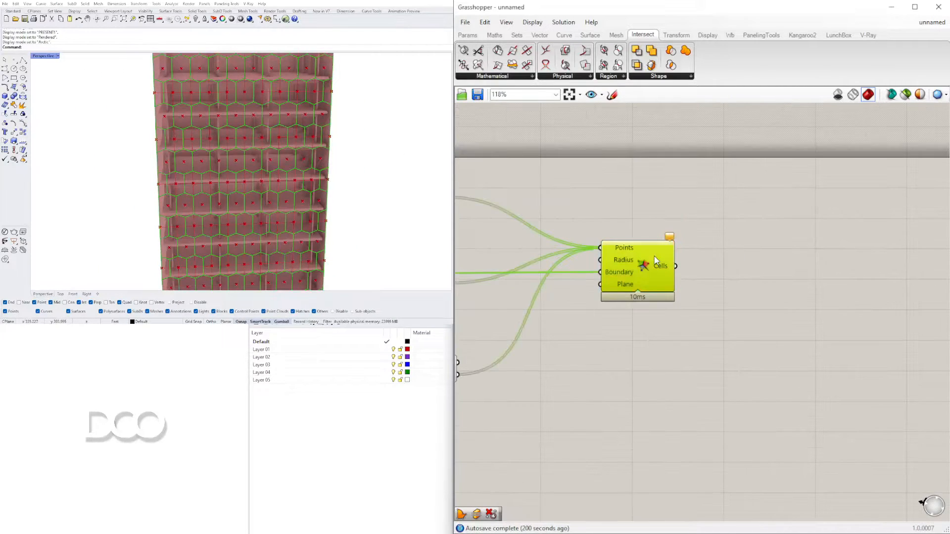
pyautogui.click(763, 254)
pyautogui.doubleClick(824, 249)
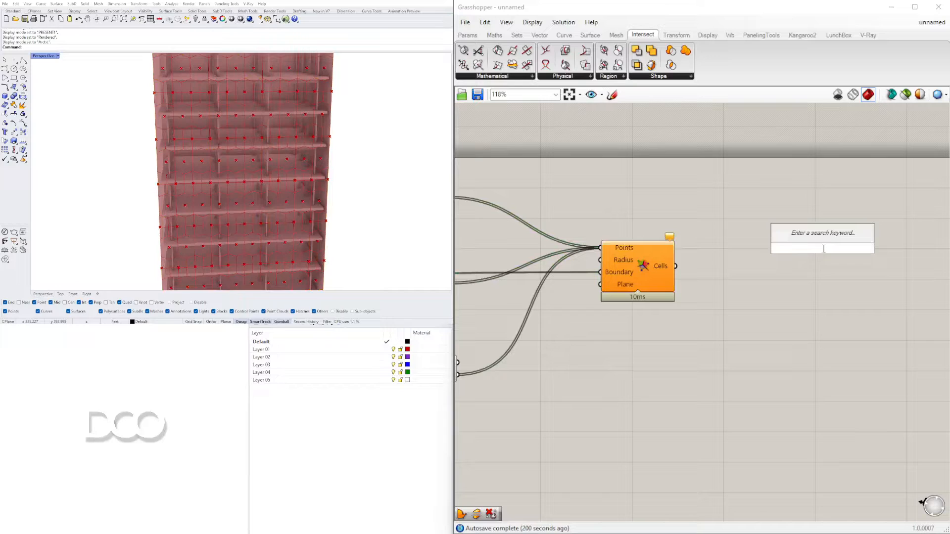
pyautogui.write('dec')
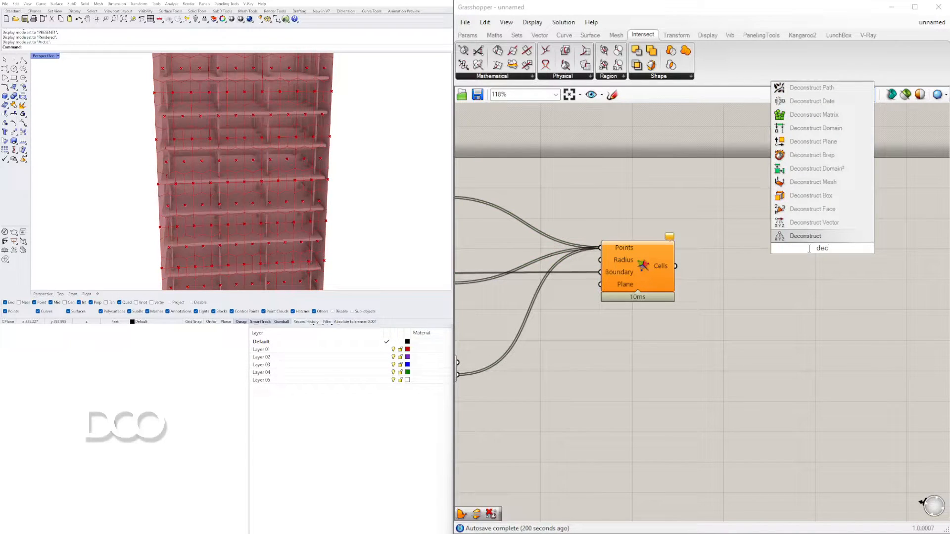
pyautogui.press('Escape')
# Add an Explode component and connect the Voronoi's Cells output to its Curve input
pyautogui.doubleClick(780, 233)
pyautogui.write('expl')
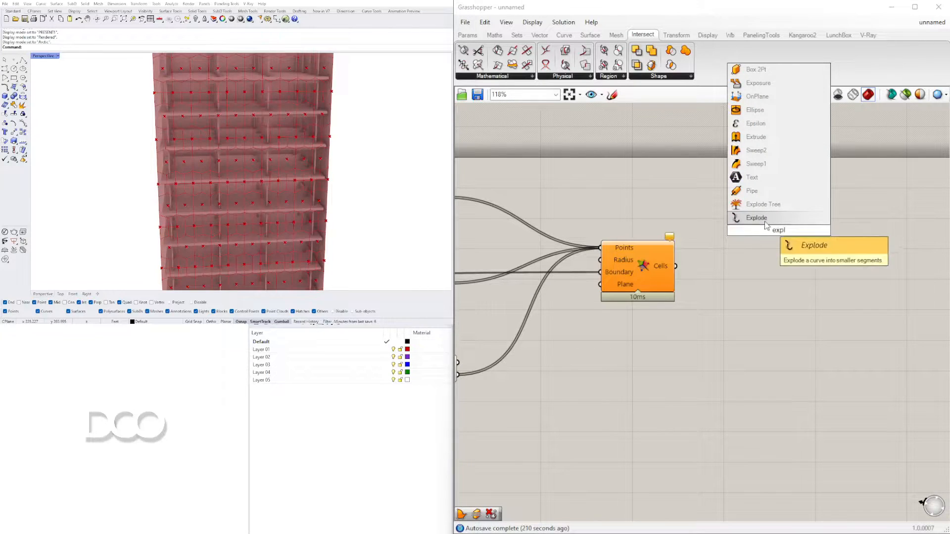
pyautogui.click(765, 221)
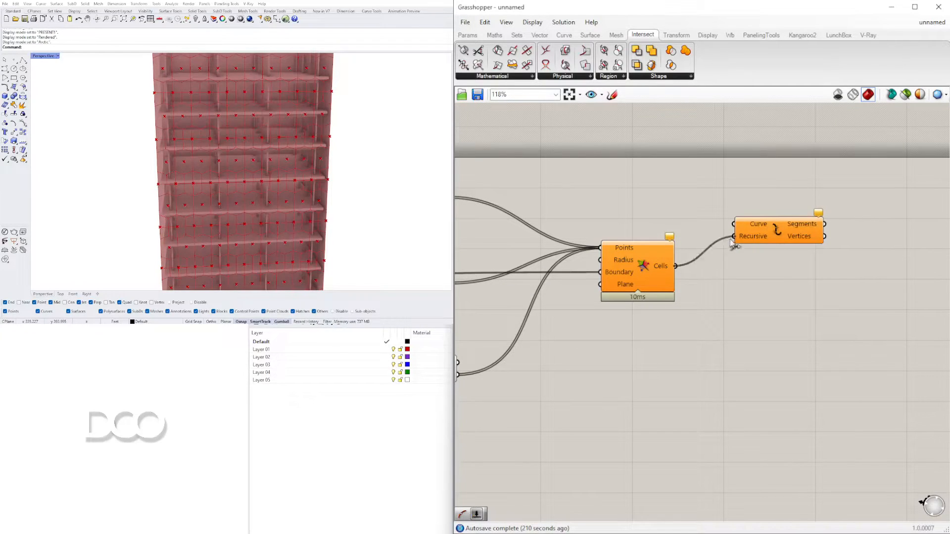
pyautogui.moveTo(765, 229); pyautogui.dragTo(751, 213)
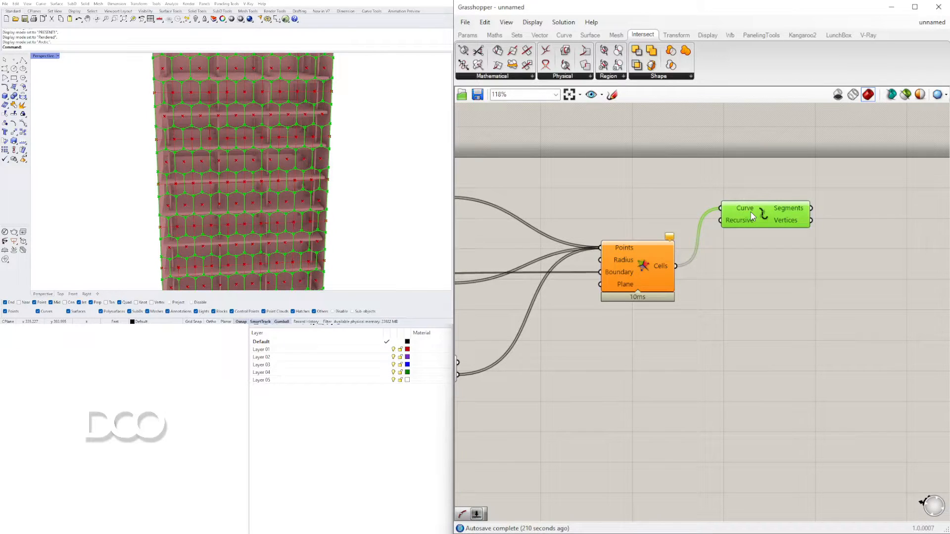
# Add a Curve Middle component, connect the Explode's Segments output to its Curve input, and line both components up beside the Voronoi
pyautogui.moveTo(796, 255); pyautogui.dragTo(691, 256, button='right')
pyautogui.doubleClick(769, 246)
pyautogui.write('mi')
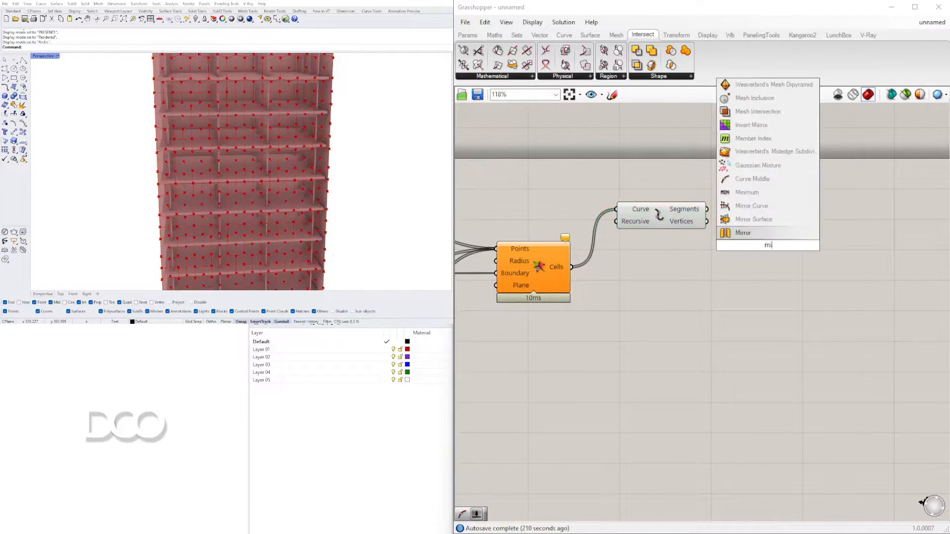
pyautogui.write('d')
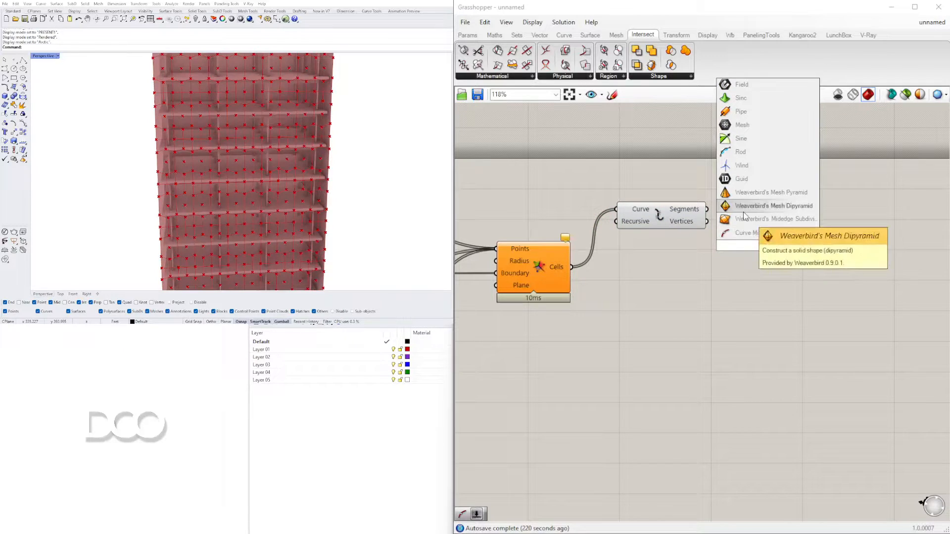
pyautogui.click(752, 232)
pyautogui.click(665, 219)
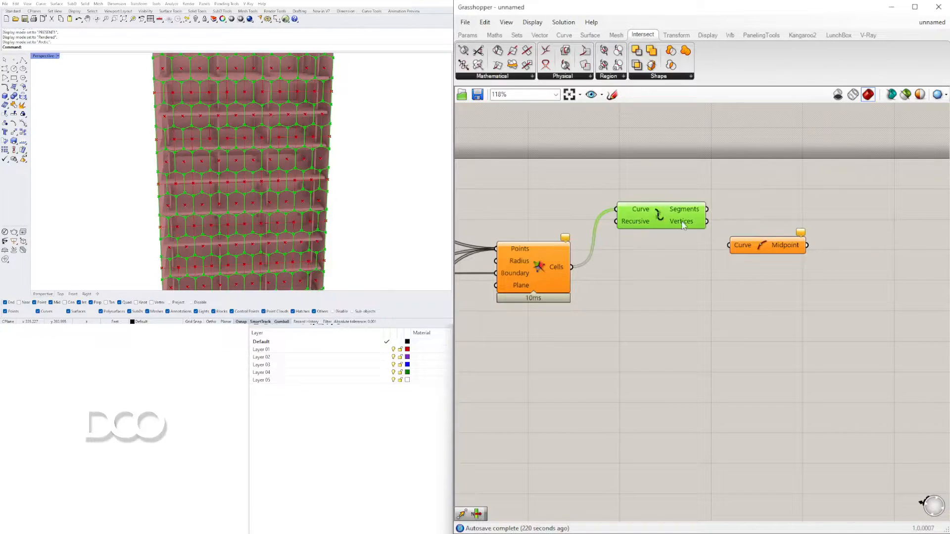
pyautogui.moveTo(723, 238); pyautogui.dragTo(751, 211)
pyautogui.moveTo(819, 257); pyautogui.dragTo(615, 185)
pyautogui.moveTo(653, 205); pyautogui.dragTo(626, 261)
pyautogui.click(639, 329)
# Lower both the U Count and V Count sliders to divide the façade into fewer, larger panels
pyautogui.scroll(-3, 640, 332)
pyautogui.moveTo(613, 356); pyautogui.dragTo(895, 341, button='right')
pyautogui.scroll(8, 792, 326)
pyautogui.moveTo(789, 324); pyautogui.dragTo(713, 323)
pyautogui.moveTo(861, 384); pyautogui.dragTo(750, 377)
pyautogui.scroll(-4, 751, 243)
pyautogui.scroll(-5, 751, 242)
pyautogui.scroll(4, 710, 243)
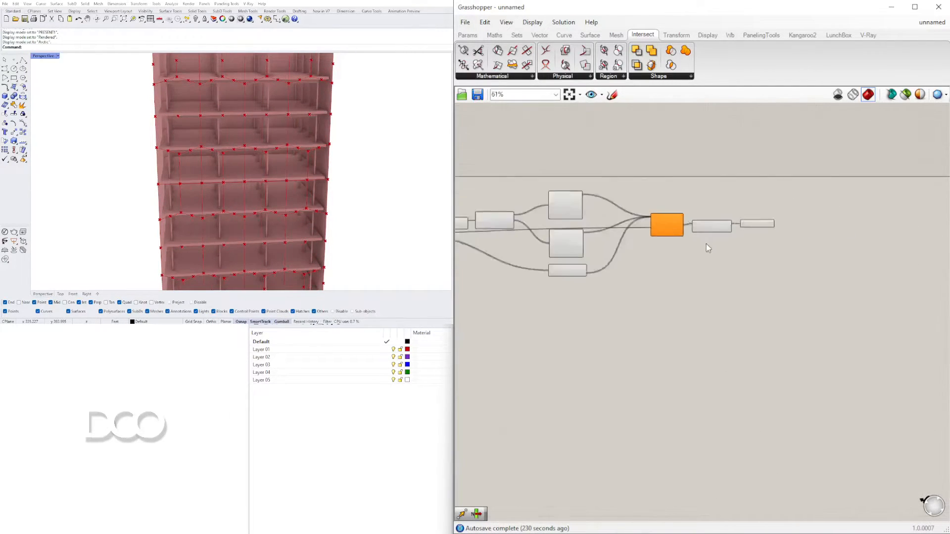
# Duplicate the Voronoi component and place the copy after the Curve Middle component
pyautogui.click(693, 241)
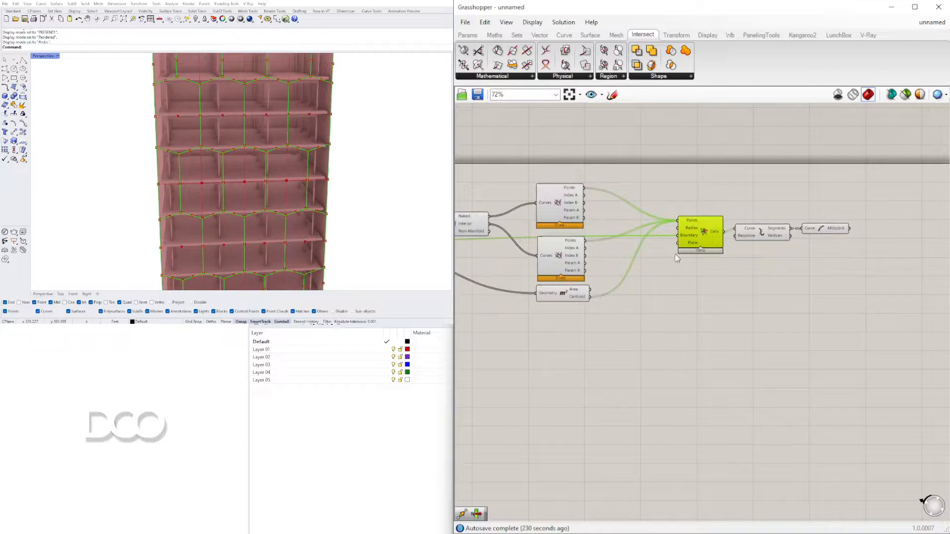
pyautogui.keyDown('alt'); pyautogui.moveTo(701, 237); pyautogui.dragTo(912, 258); pyautogui.keyUp('alt')
pyautogui.scroll(3, 912, 252)
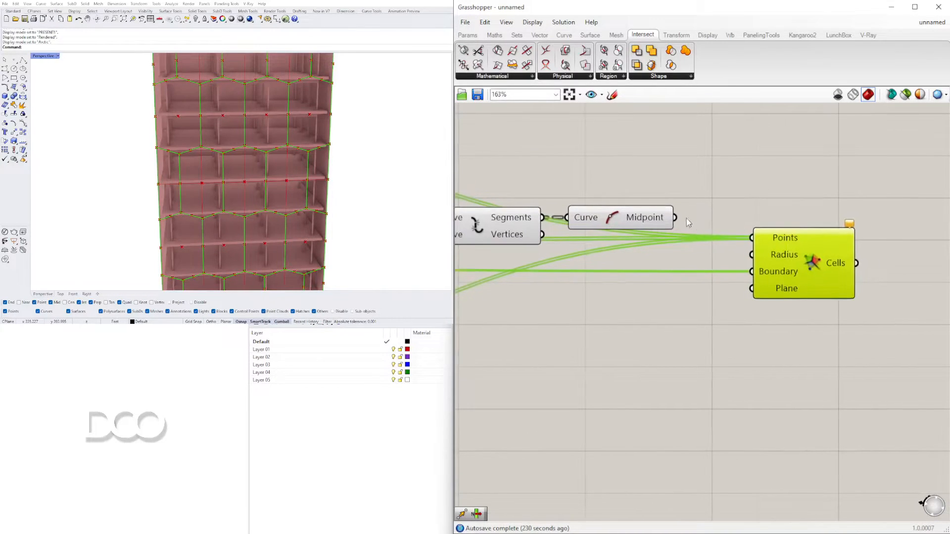
# Replace the copied Voronoi's Points sources with the Curve Middle's Midpoint output and flatten that Points input
pyautogui.moveTo(760, 235); pyautogui.dragTo(757, 237)
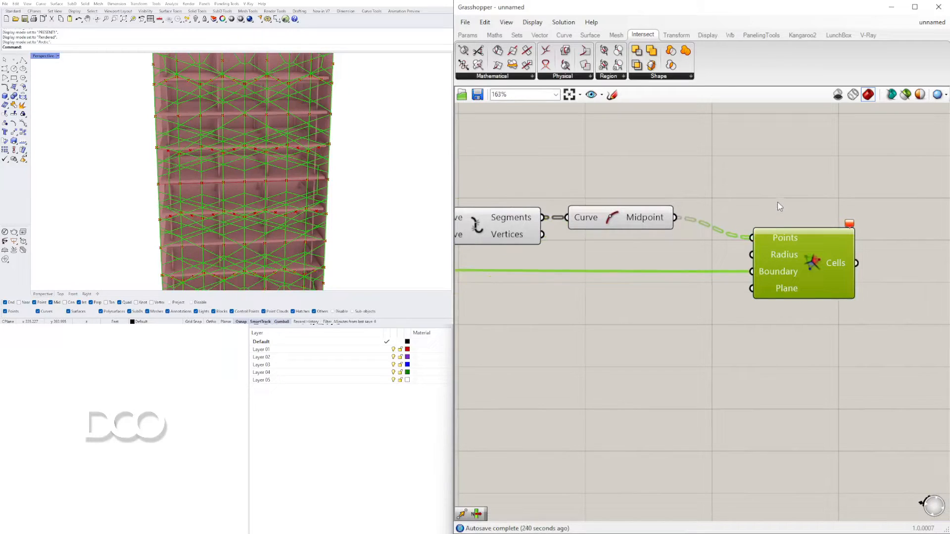
pyautogui.rightClick(766, 239)
pyautogui.click(802, 319)
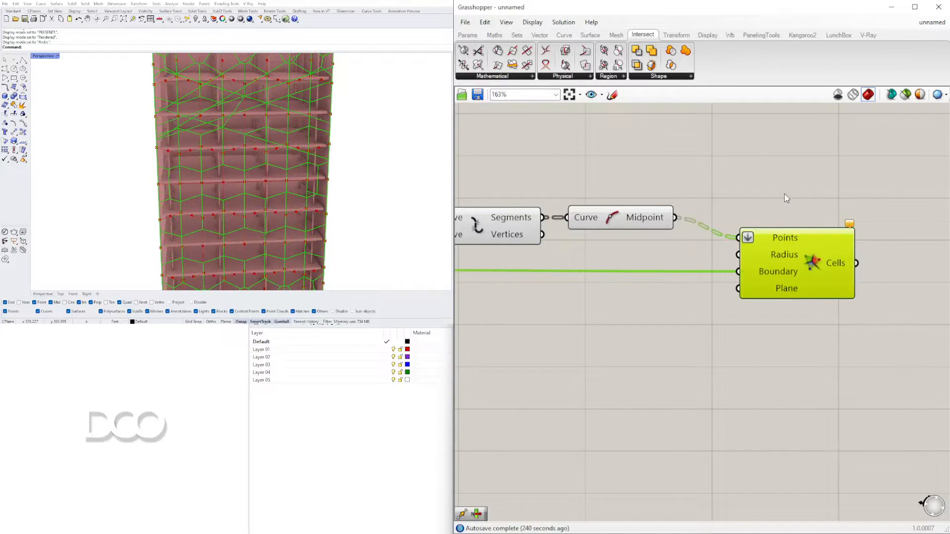
# Duplicate the Brep Join and Brep Edges components and place the copies above the Explode and Curve Middle
pyautogui.scroll(-5, 268, 181)
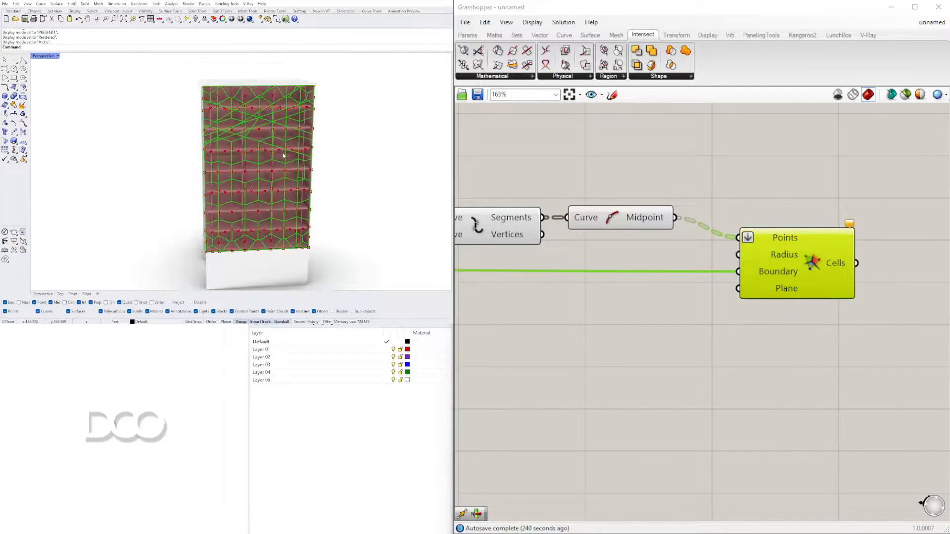
pyautogui.scroll(3, 263, 220)
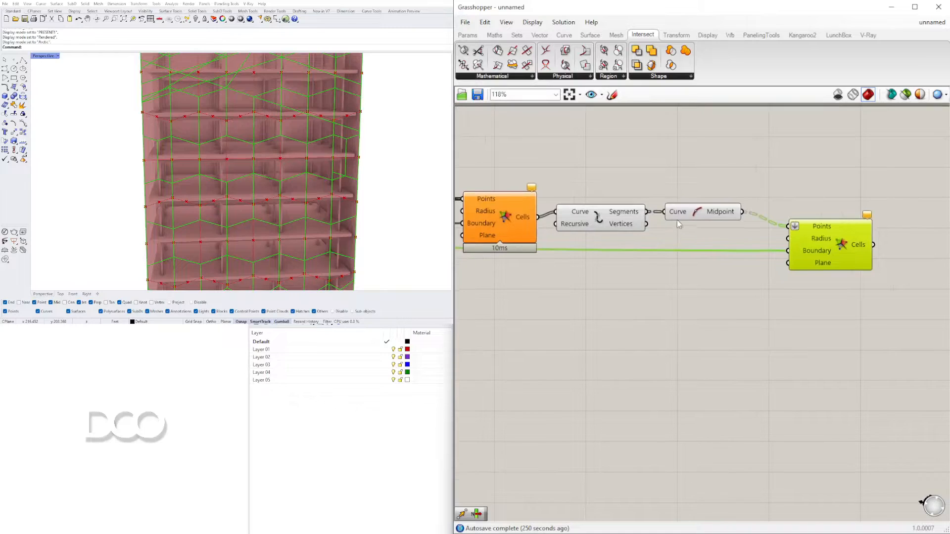
pyautogui.click(690, 214)
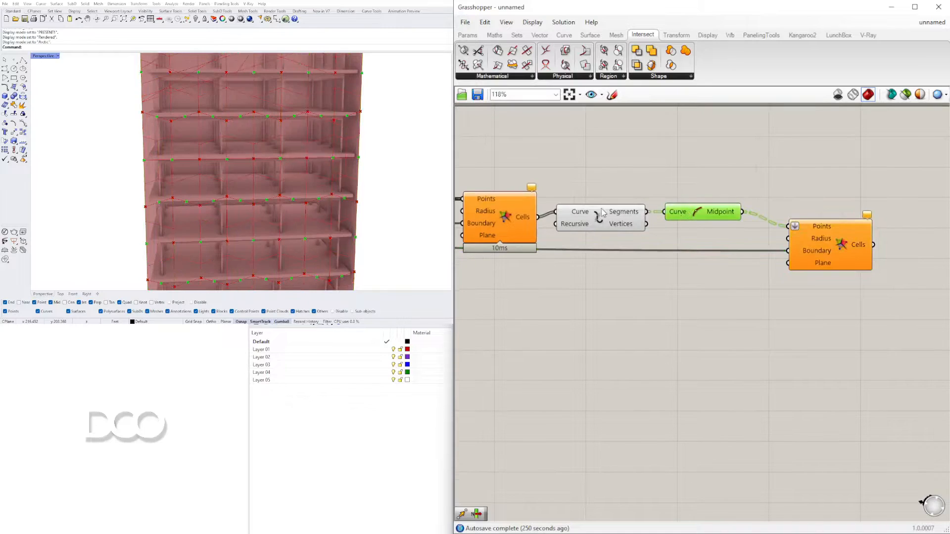
pyautogui.click(601, 213)
pyautogui.doubleClick(583, 163)
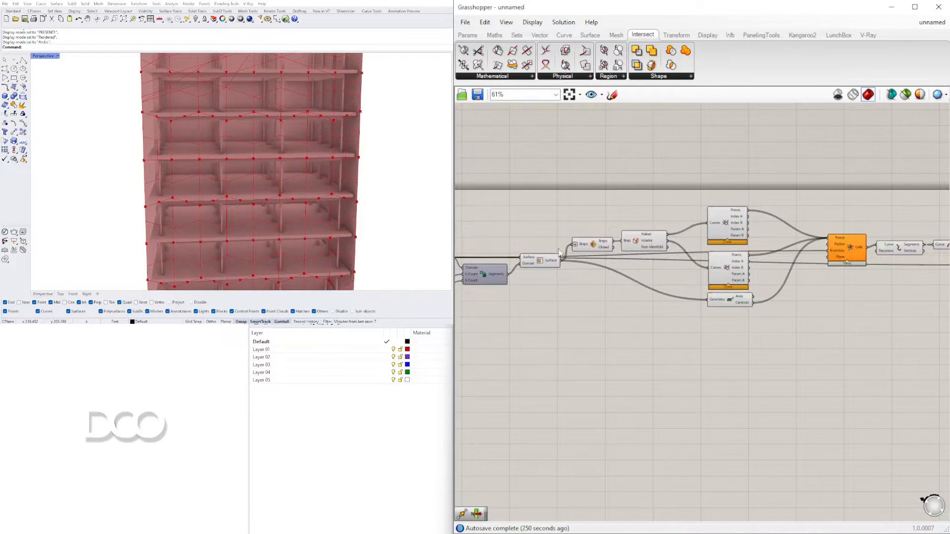
pyautogui.click(595, 249)
pyautogui.moveTo(605, 255); pyautogui.dragTo(548, 245, button='right')
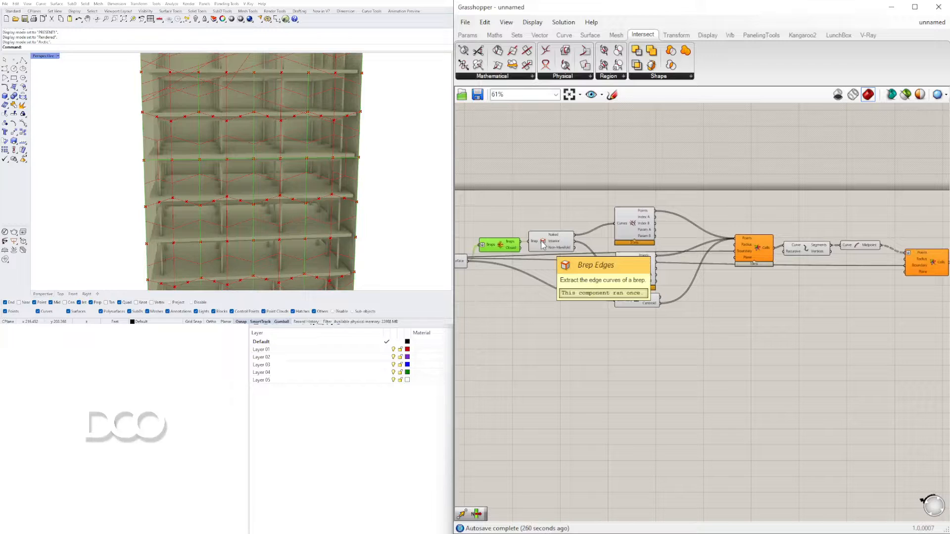
pyautogui.keyDown('shift'); pyautogui.click(544, 246); pyautogui.keyUp('shift')
pyautogui.moveTo(546, 249); pyautogui.dragTo(877, 217)
pyautogui.scroll(4, 876, 218)
pyautogui.click(545, 271)
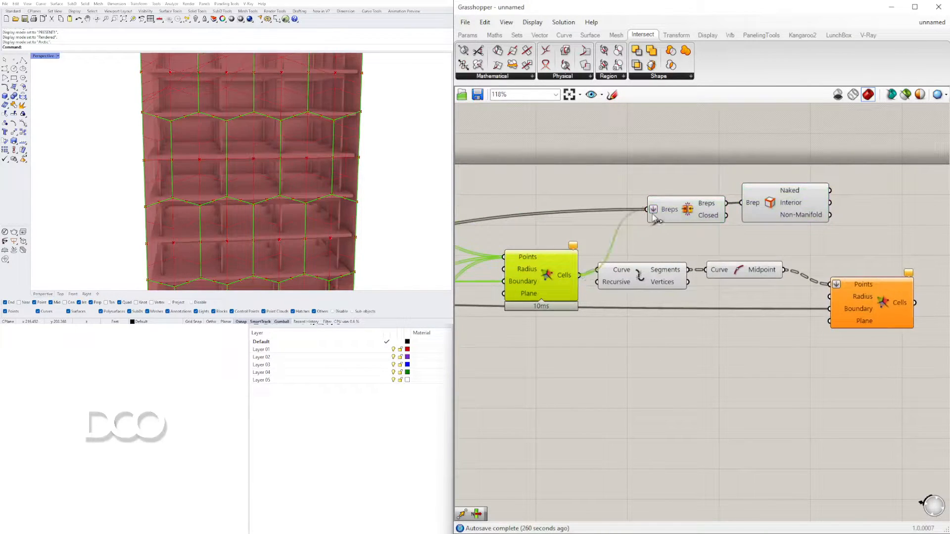
# Replace the copied Brep Join's Breps source with the first Voronoi's Cells output
pyautogui.moveTo(649, 215); pyautogui.dragTo(650, 213)
pyautogui.moveTo(732, 229); pyautogui.dragTo(607, 230, button='right')
pyautogui.moveTo(634, 229); pyautogui.dragTo(657, 238)
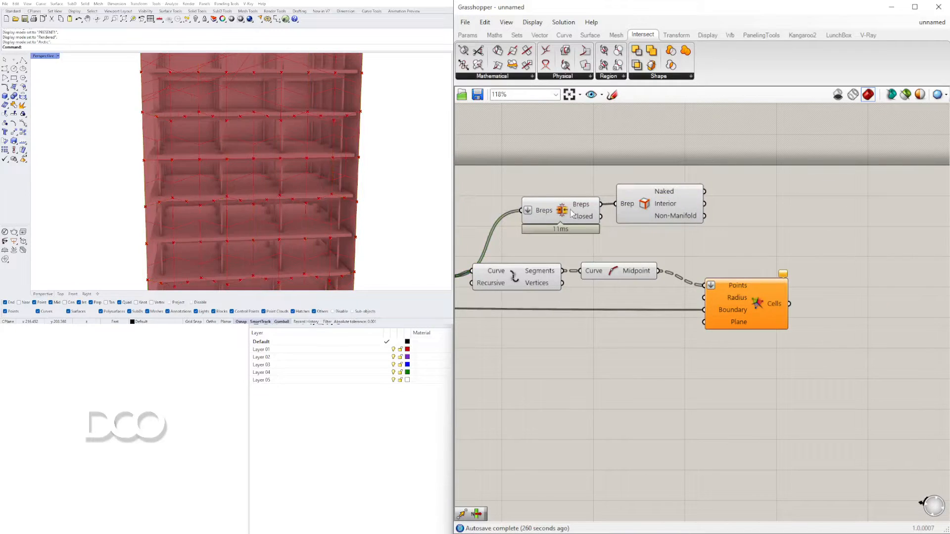
# Add a Boundary Surfaces component above the first Voronoi
pyautogui.moveTo(565, 212); pyautogui.dragTo(770, 212, button='right')
pyautogui.doubleClick(655, 200)
pyautogui.write('bou')
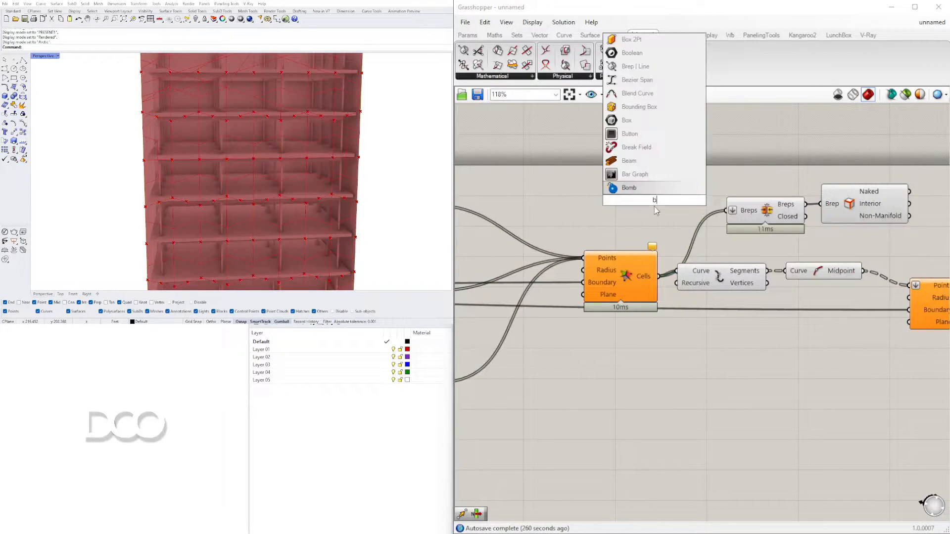
pyautogui.press('Return')
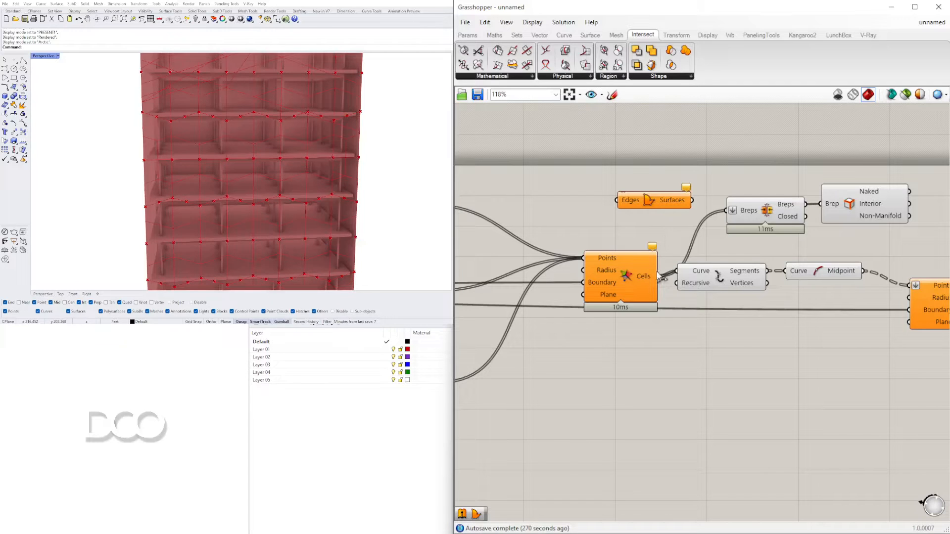
# Connect the first Voronoi's Cells output to the Boundary Surfaces' Edges input
pyautogui.moveTo(578, 298); pyautogui.dragTo(790, 302, button='right')
pyautogui.scroll(-6, 796, 306)
pyautogui.moveTo(587, 311); pyautogui.dragTo(612, 275, button='right')
pyautogui.scroll(4, 612, 275)
pyautogui.scroll(-5, 505, 270)
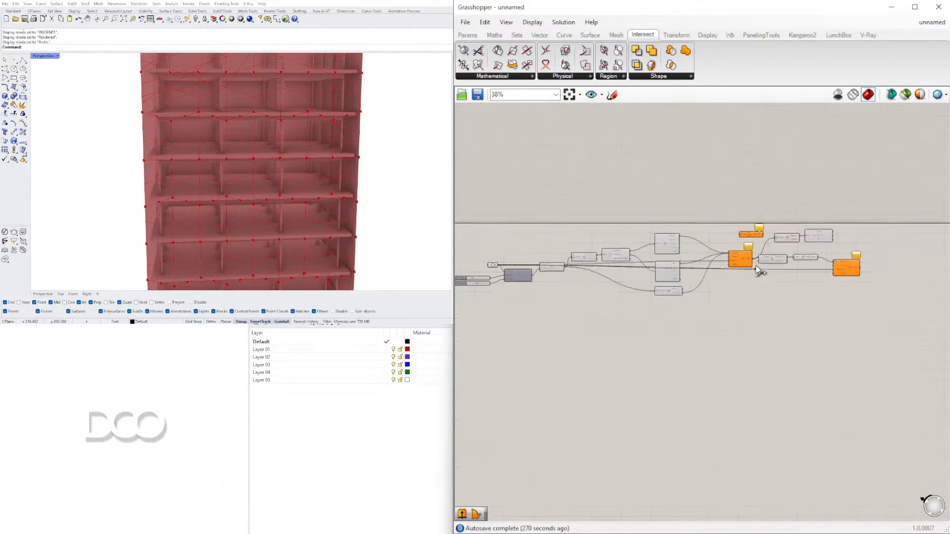
pyautogui.scroll(6, 756, 270)
pyautogui.scroll(2, 696, 255)
pyautogui.click(696, 255)
pyautogui.scroll(2, 689, 214)
pyautogui.moveTo(685, 295); pyautogui.dragTo(627, 189)
pyautogui.click(663, 192)
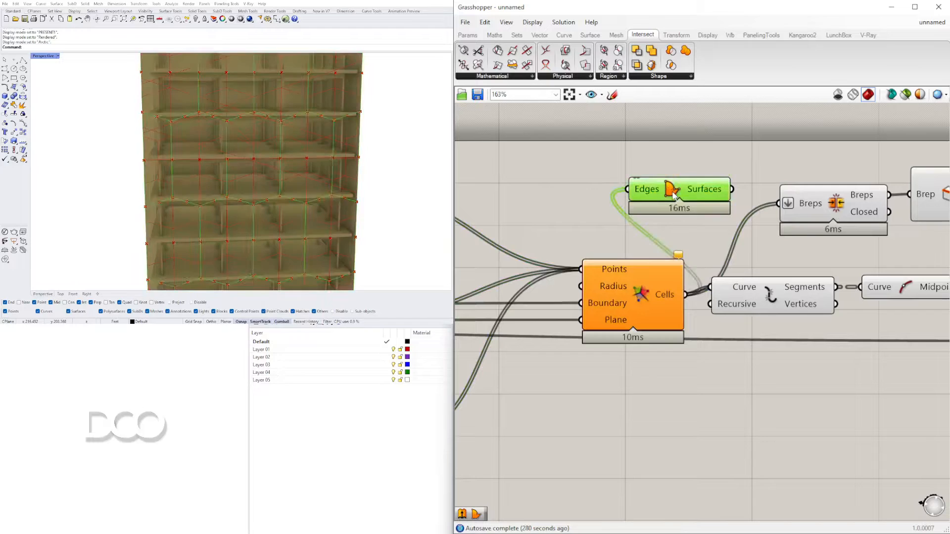
# Replace the copied Brep Join's Breps source with the Boundary Surfaces' Surfaces output
pyautogui.moveTo(714, 217); pyautogui.dragTo(632, 261, button='right')
pyautogui.moveTo(662, 236); pyautogui.dragTo(699, 249)
pyautogui.moveTo(840, 259); pyautogui.dragTo(727, 260, button='right')
pyautogui.click(761, 233)
pyautogui.moveTo(911, 249); pyautogui.dragTo(810, 263, button='right')
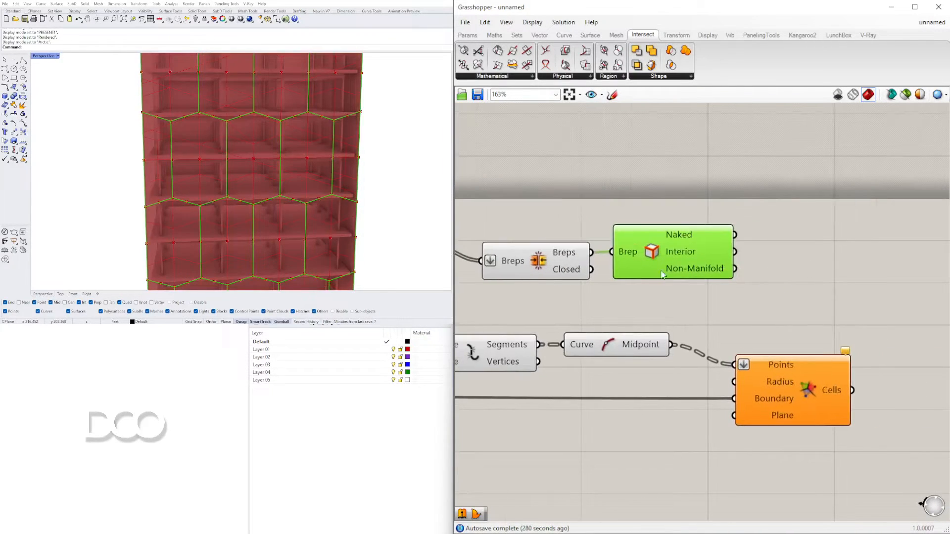
# Inspect the new branch after the first Voronoi, including the copied Brep Edges' Naked output
pyautogui.moveTo(549, 265); pyautogui.dragTo(678, 270, button='right')
pyautogui.moveTo(627, 294); pyautogui.dragTo(797, 295, button='right')
pyautogui.click(656, 337)
pyautogui.moveTo(886, 321); pyautogui.dragTo(761, 325, button='right')
pyautogui.moveTo(935, 325); pyautogui.dragTo(732, 242)
pyautogui.moveTo(834, 265); pyautogui.dragTo(718, 278, button='right')
pyautogui.scroll(-2, 718, 276)
pyautogui.moveTo(817, 300); pyautogui.dragTo(595, 261)
pyautogui.click(704, 308)
pyautogui.moveTo(657, 366)
pyautogui.mouseDown()
pyautogui.moveTo(669, 366)
pyautogui.moveTo(661, 366)
pyautogui.mouseUp()
pyautogui.click(689, 256)
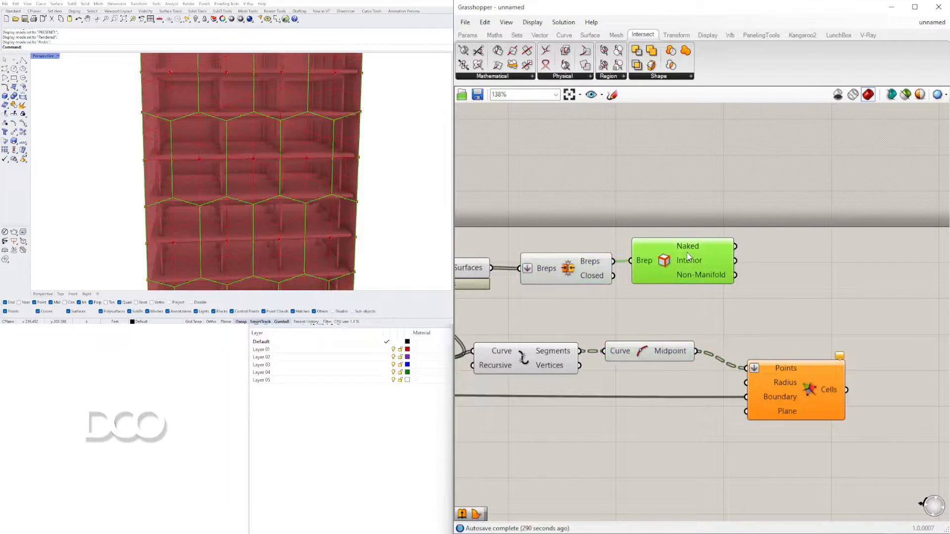
pyautogui.moveTo(688, 256)
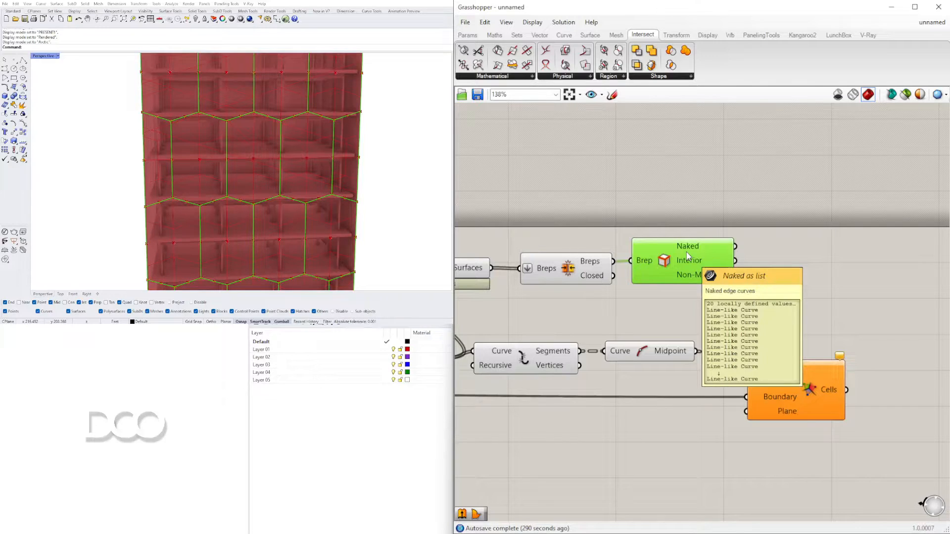
# Duplicate the Curve Middle after the copied Brep Edges and feed its Curve input from the Interior output
pyautogui.click(676, 313)
pyautogui.keyDown('alt'); pyautogui.moveTo(661, 346); pyautogui.dragTo(780, 263); pyautogui.keyUp('alt')
pyautogui.moveTo(795, 264); pyautogui.dragTo(789, 269)
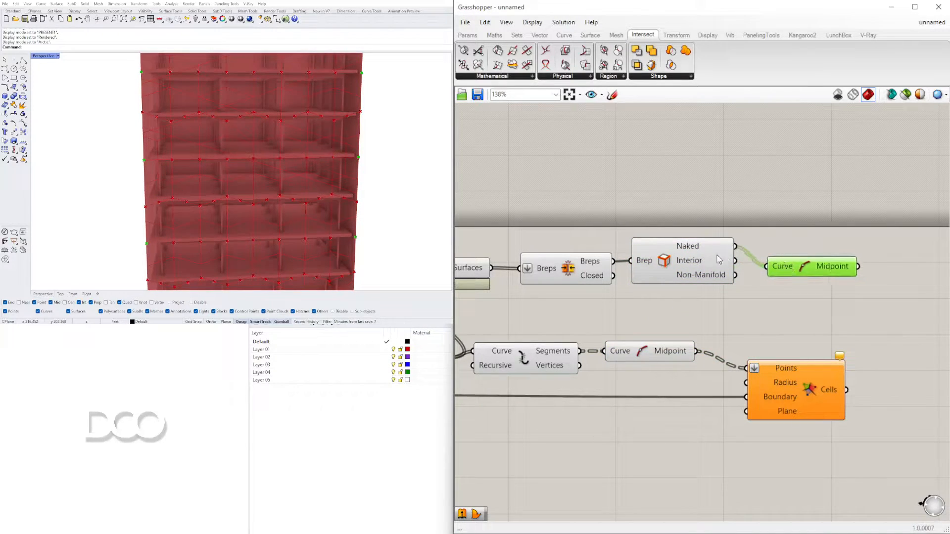
pyautogui.moveTo(704, 256); pyautogui.dragTo(705, 257)
pyautogui.click(782, 247)
pyautogui.moveTo(780, 268); pyautogui.dragTo(797, 253)
# Move the second Voronoi farther along and replace its Points source with the new Curve Middle's Midpoint output
pyautogui.scroll(-3, 723, 322)
pyautogui.moveTo(722, 322); pyautogui.dragTo(584, 317, button='right')
pyautogui.scroll(1, 584, 318)
pyautogui.moveTo(631, 389); pyautogui.dragTo(718, 390, button='right')
pyautogui.scroll(-1, 718, 390)
pyautogui.moveTo(719, 385); pyautogui.dragTo(847, 390)
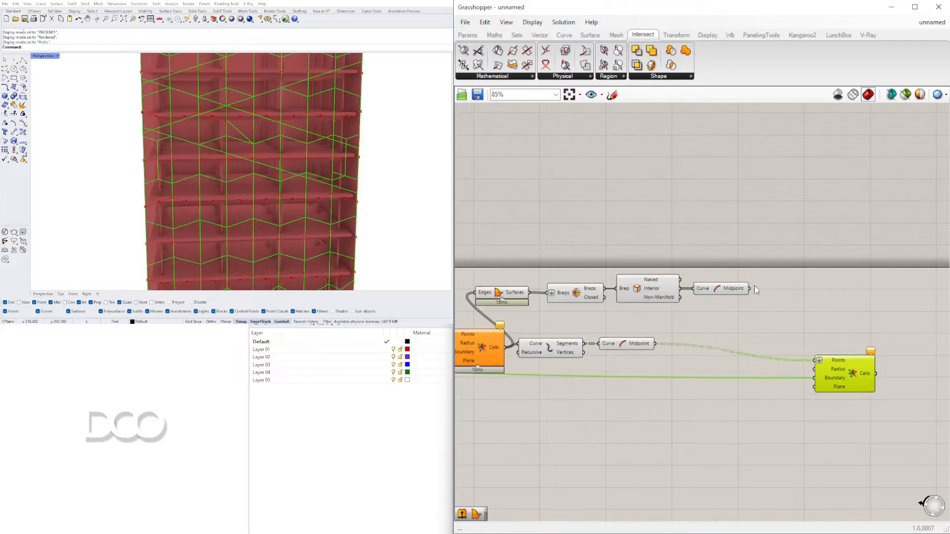
pyautogui.moveTo(814, 361); pyautogui.dragTo(814, 361)
pyautogui.click(823, 343)
pyautogui.click(239, 153)
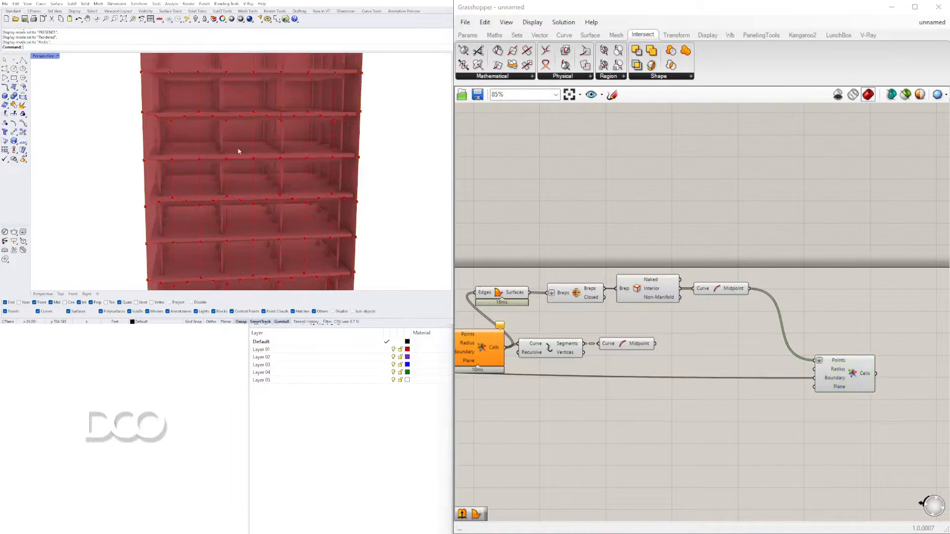
pyautogui.scroll(-1, 727, 376)
# Line up the Boundary Surfaces branch above the Explode branch and reposition the second Voronoi after it
pyautogui.moveTo(711, 377); pyautogui.dragTo(754, 383, button='right')
pyautogui.moveTo(754, 383); pyautogui.dragTo(759, 386)
pyautogui.moveTo(802, 336); pyautogui.dragTo(628, 334)
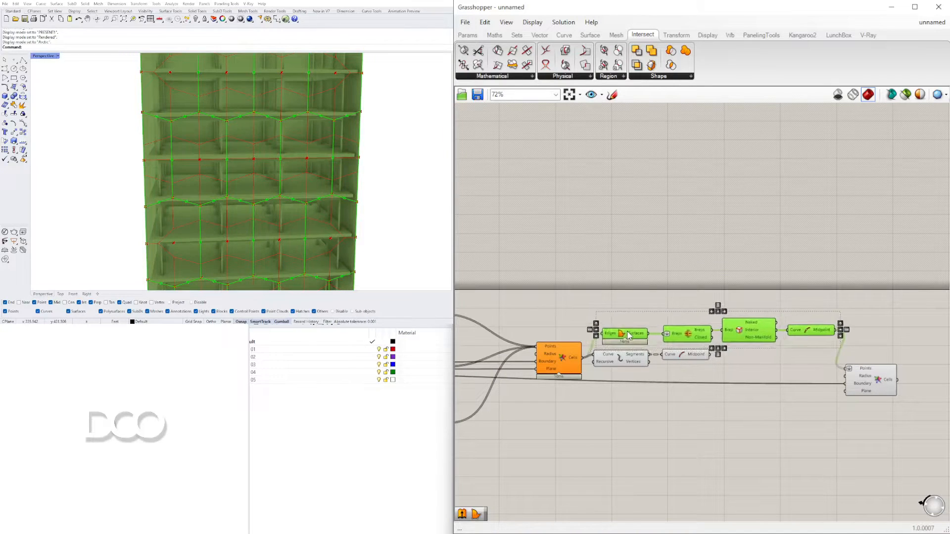
pyautogui.click(638, 307)
pyautogui.moveTo(836, 377); pyautogui.dragTo(622, 344)
pyautogui.click(640, 314)
pyautogui.moveTo(865, 387)
pyautogui.mouseDown()
pyautogui.moveTo(871, 403)
pyautogui.moveTo(878, 399)
pyautogui.mouseUp()
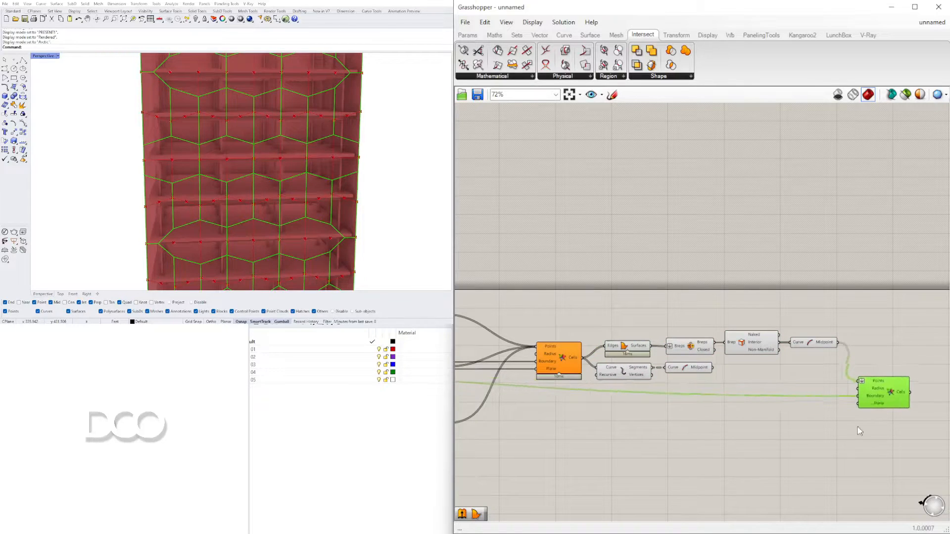
# Hide the preview of the components upstream of the second Voronoi
pyautogui.click(863, 418)
pyautogui.moveTo(809, 390); pyautogui.dragTo(608, 325)
pyautogui.middleClick(620, 327)
pyautogui.click(653, 295)
pyautogui.moveTo(720, 312); pyautogui.dragTo(584, 278, button='right')
pyautogui.click(728, 344)
pyautogui.moveTo(201, 186); pyautogui.dragTo(227, 189, button='right')
pyautogui.scroll(-4, 228, 190)
pyautogui.scroll(-4, 613, 381)
pyautogui.moveTo(631, 388); pyautogui.dragTo(783, 391, button='right')
pyautogui.moveTo(812, 399); pyautogui.dragTo(465, 307)
pyautogui.middleClick(488, 314)
pyautogui.click(521, 283)
pyautogui.moveTo(547, 385); pyautogui.dragTo(670, 372, button='right')
# Set the U Count slider to 6 and the V Count slider to 7
pyautogui.moveTo(144, 184); pyautogui.dragTo(157, 185, button='right')
pyautogui.scroll(10, 540, 366)
pyautogui.moveTo(662, 340); pyautogui.dragTo(713, 336)
pyautogui.moveTo(610, 276); pyautogui.dragTo(688, 273)
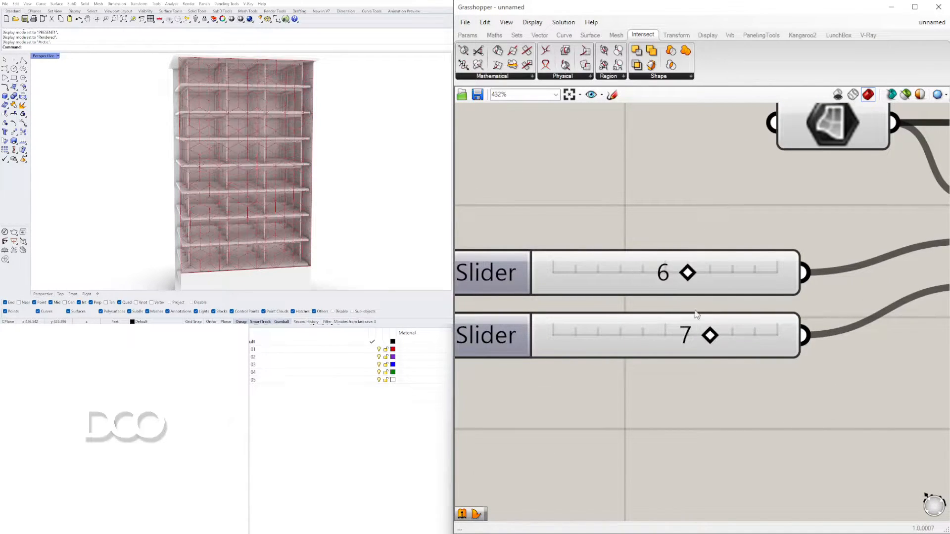
pyautogui.moveTo(666, 337); pyautogui.dragTo(713, 336)
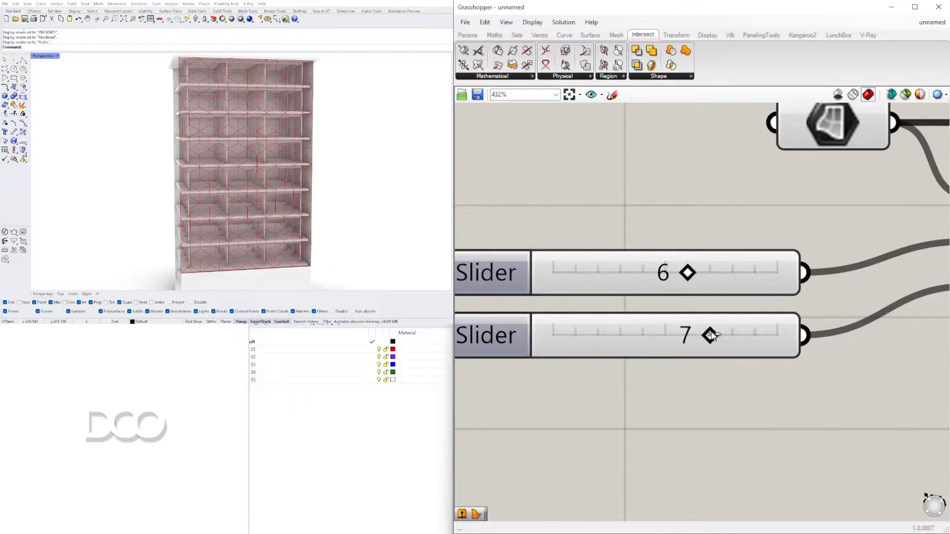
pyautogui.moveTo(638, 277); pyautogui.dragTo(705, 278)
# Add a Boundary Surfaces component after the second Voronoi and connect the Cells output to its Edges input
pyautogui.moveTo(232, 184); pyautogui.dragTo(292, 183, button='right')
pyautogui.scroll(-4, 678, 219)
pyautogui.moveTo(792, 248); pyautogui.dragTo(544, 242, button='right')
pyautogui.scroll(-4, 690, 231)
pyautogui.moveTo(866, 242); pyautogui.dragTo(565, 295, button='right')
pyautogui.scroll(3, 652, 286)
pyautogui.doubleClick(673, 273)
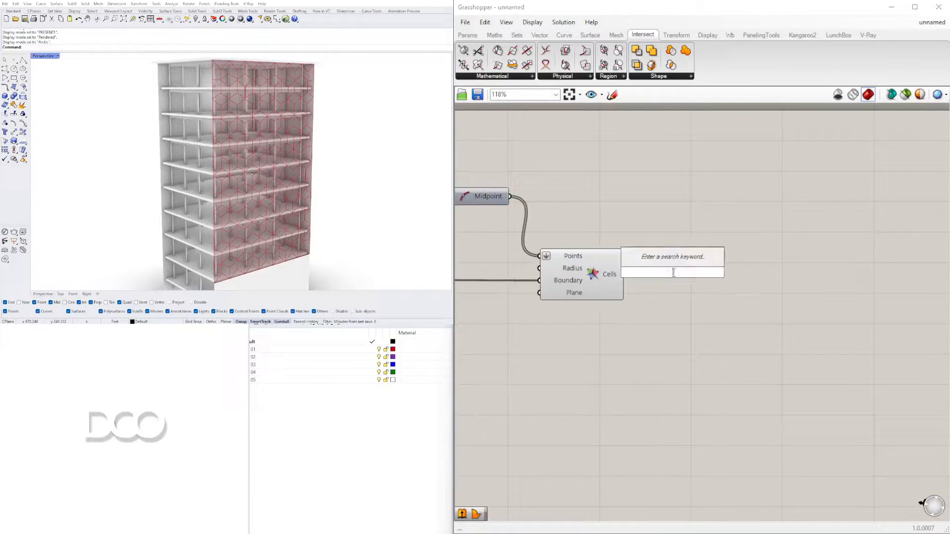
pyautogui.write('boun')
pyautogui.click(666, 261)
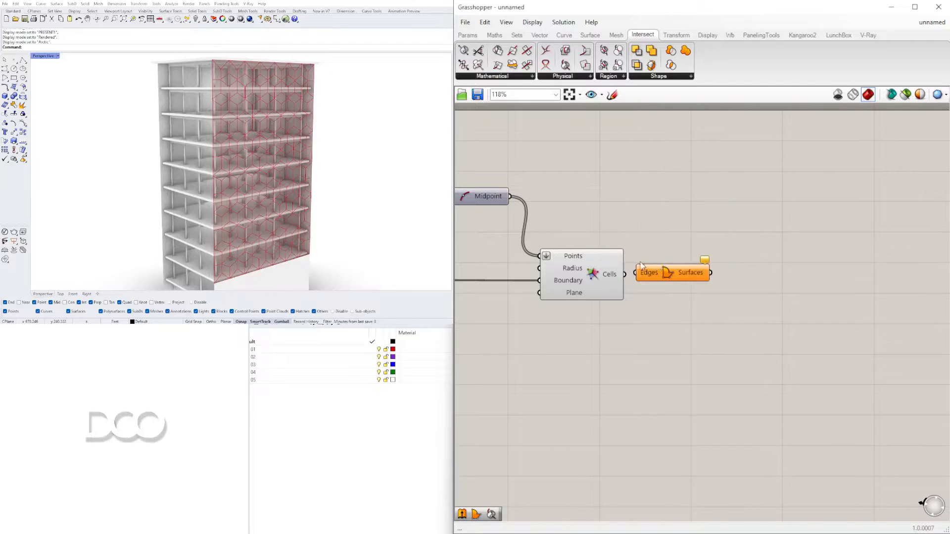
pyautogui.click(667, 273)
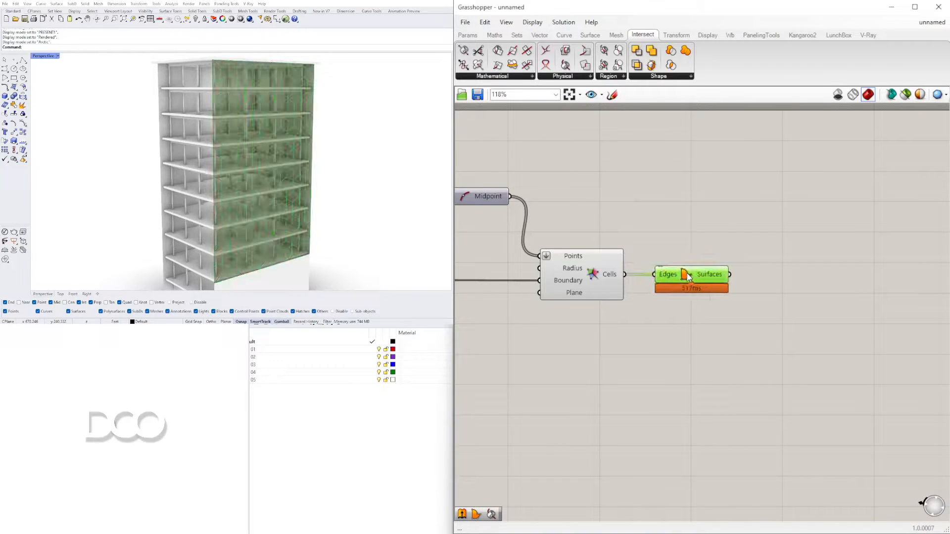
# Set the U Count slider to 3 and the V Count slider to 5
pyautogui.scroll(-5, 635, 379)
pyautogui.scroll(6, 573, 378)
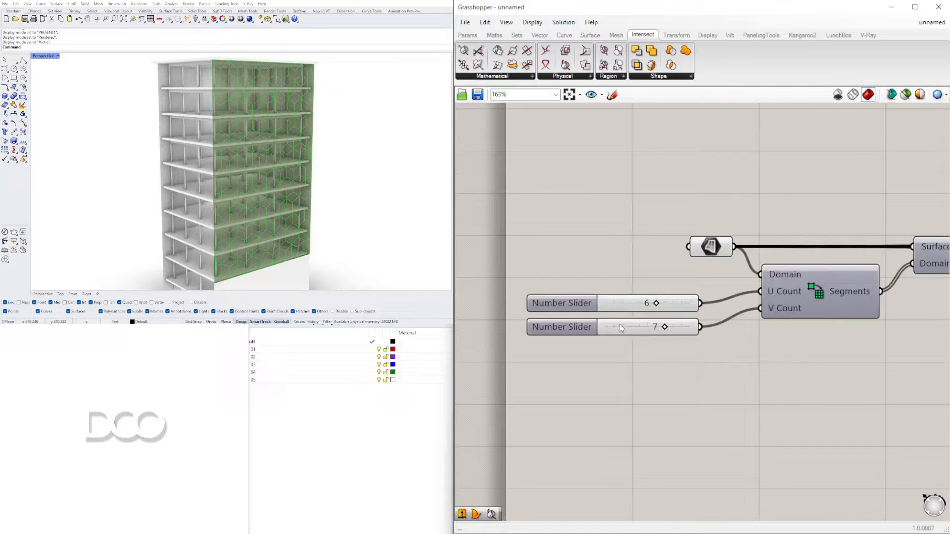
pyautogui.scroll(2, 621, 331)
pyautogui.scroll(-1, 621, 331)
pyautogui.click(520, 308)
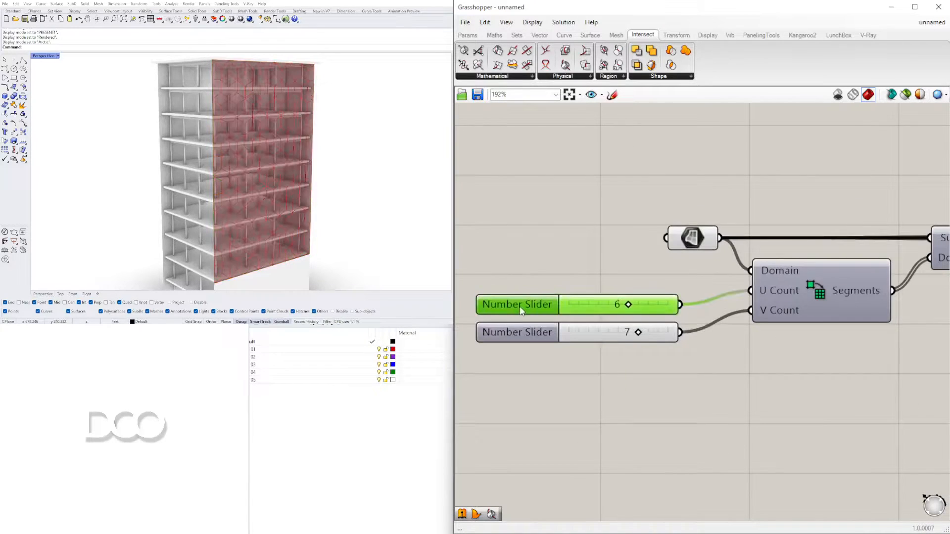
pyautogui.scroll(2, 564, 294)
pyautogui.doubleClick(623, 306)
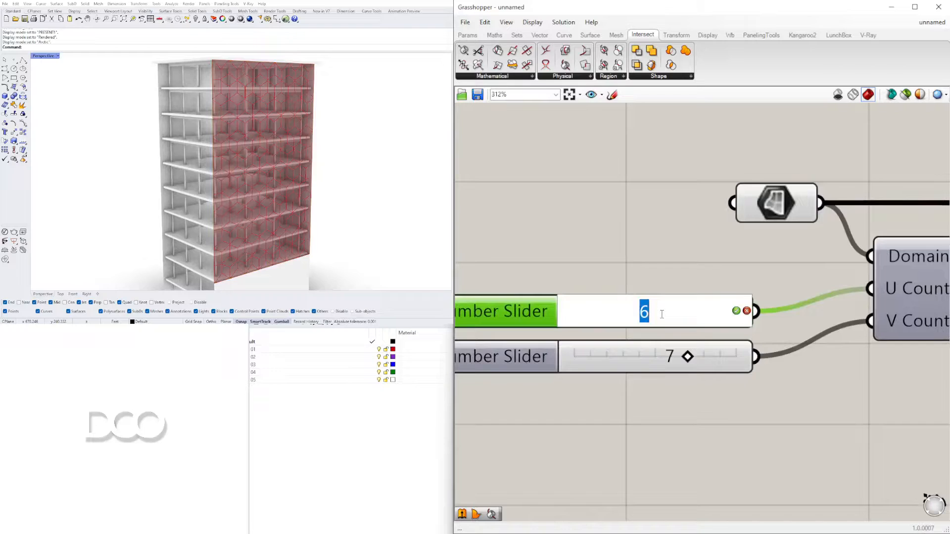
pyautogui.press('Return')
pyautogui.doubleClick(663, 355)
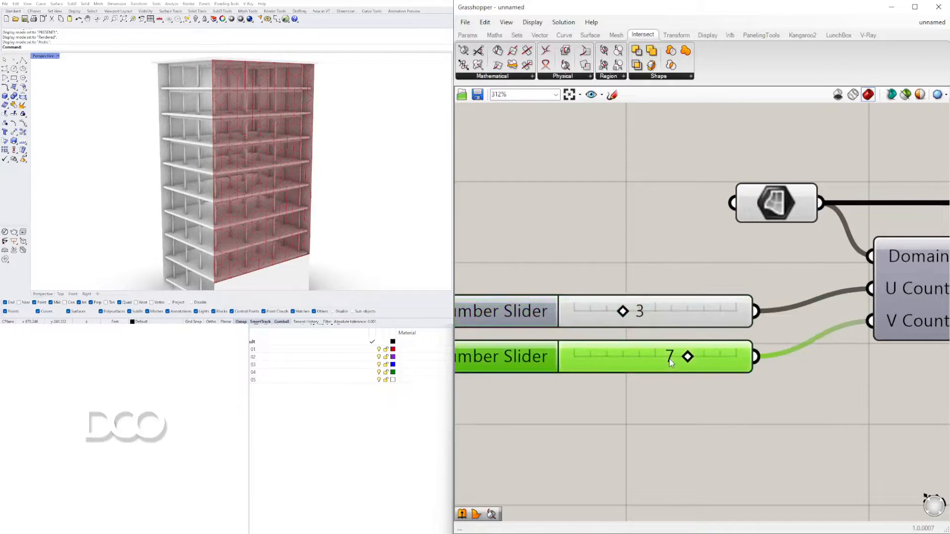
pyautogui.write('5')
pyautogui.press('Return')
# Change the V Count slider's rounding to R (floating-point numbers) and check the U Count slider's settings
pyautogui.doubleClick(528, 354)
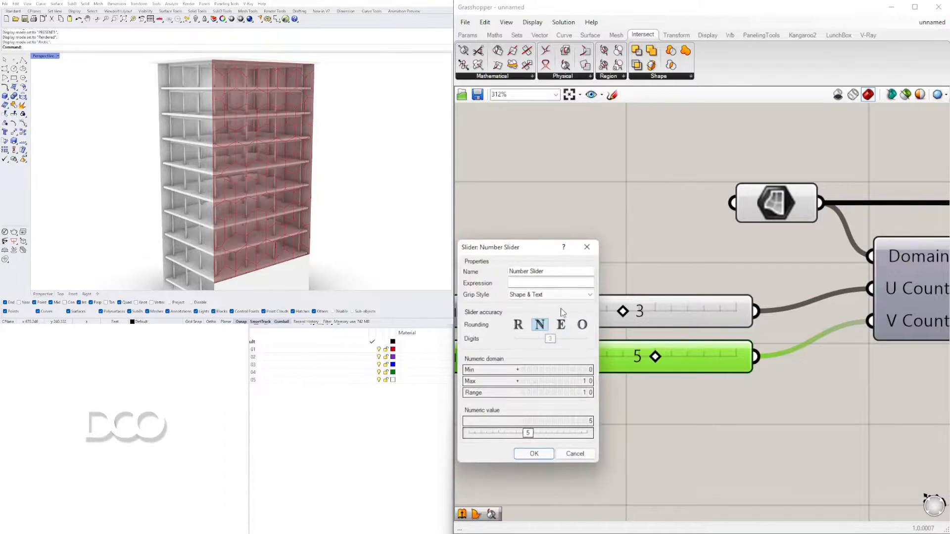
pyautogui.click(518, 325)
pyautogui.click(534, 454)
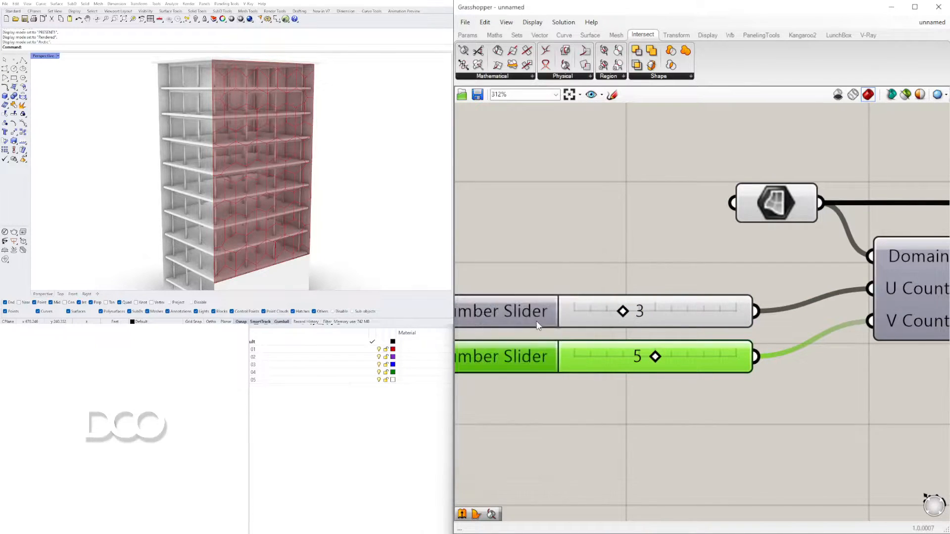
pyautogui.doubleClick(535, 317)
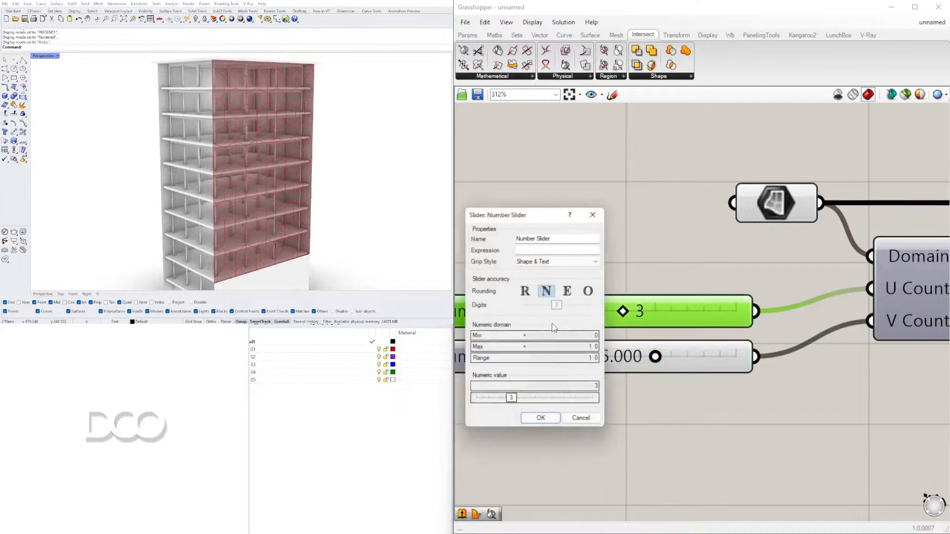
pyautogui.click(541, 420)
# Try sliding both count sliders, leaving the V Count at 5.242
pyautogui.scroll(4, 659, 346)
pyautogui.moveTo(658, 379); pyautogui.dragTo(606, 375)
pyautogui.moveTo(579, 275); pyautogui.dragTo(599, 268)
pyautogui.moveTo(607, 376); pyautogui.dragTo(657, 371)
# Return the U Count slider to 6 and the V Count slider to 7
pyautogui.doubleClick(612, 271)
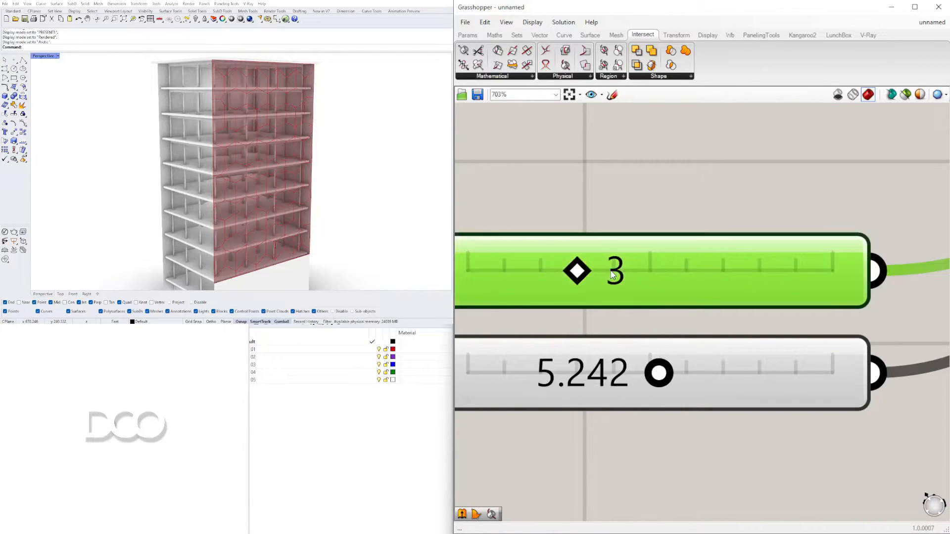
pyautogui.write('5')
pyautogui.press('Return')
pyautogui.doubleClick(611, 373)
pyautogui.doubleClick(614, 271)
pyautogui.write('6')
pyautogui.press('Return')
pyautogui.click(601, 380)
pyautogui.doubleClick(602, 380)
pyautogui.write('7')
pyautogui.press('Return')
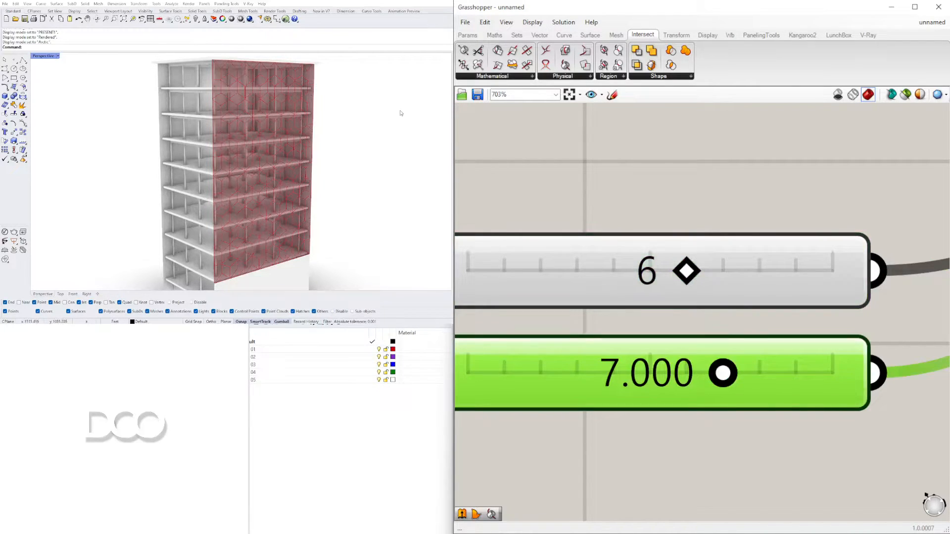
# Hide the preview of the second Voronoi and all components before it, keeping only the final Boundary Surfaces displayed
pyautogui.click(634, 194)
pyautogui.scroll(-8, 638, 188)
pyautogui.moveTo(814, 286); pyautogui.dragTo(584, 277, button='right')
pyautogui.moveTo(891, 297); pyautogui.dragTo(589, 292, button='right')
pyautogui.moveTo(861, 292); pyautogui.dragTo(589, 295, button='right')
pyautogui.click(710, 271)
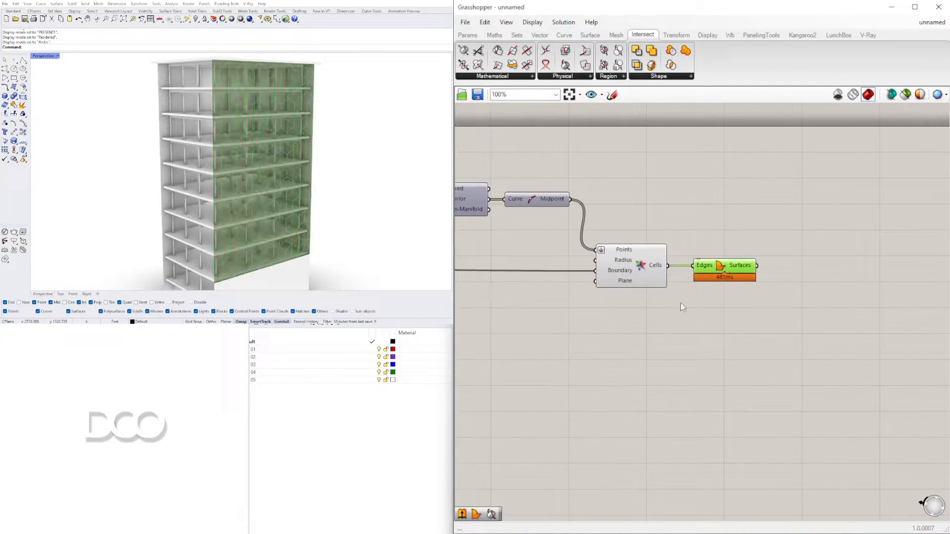
pyautogui.scroll(-6, 773, 352)
pyautogui.moveTo(791, 352); pyautogui.dragTo(563, 284)
pyautogui.middleClick(562, 284)
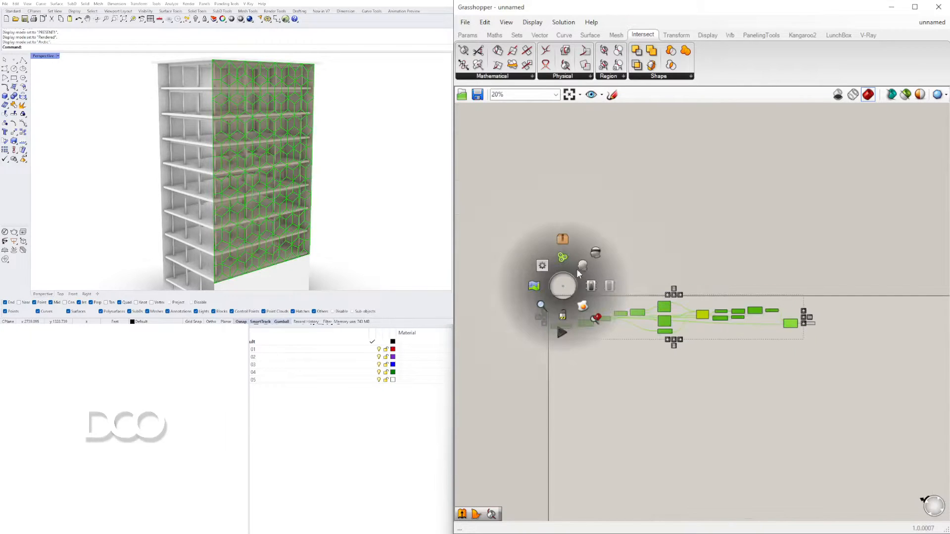
pyautogui.click(584, 267)
pyautogui.click(681, 254)
# Add a List Item component and place it after the final Boundary Surfaces with space between them
pyautogui.scroll(8, 693, 319)
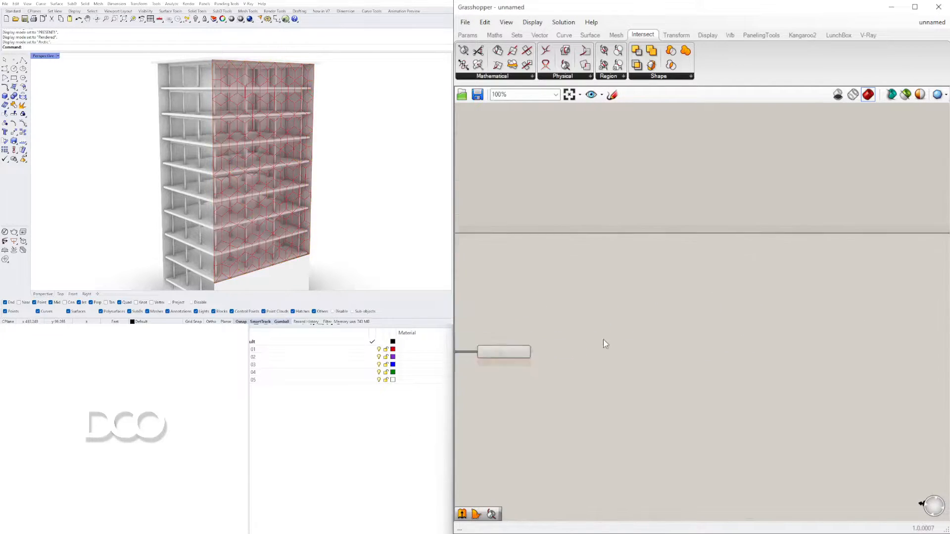
pyautogui.click(683, 302)
pyautogui.scroll(2, 741, 297)
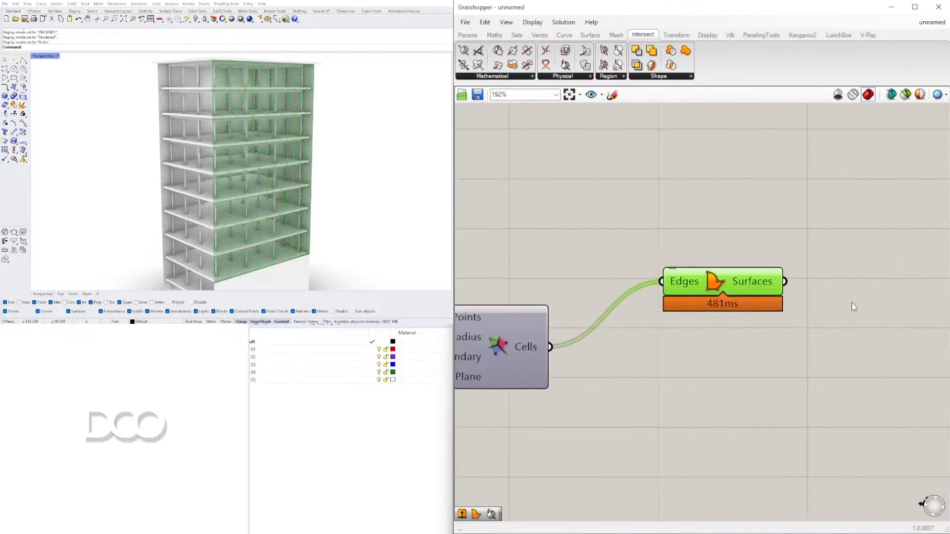
pyautogui.doubleClick(866, 293)
pyautogui.write('item')
pyautogui.click(843, 267)
pyautogui.scroll(-2, 790, 335)
pyautogui.moveTo(789, 336); pyautogui.dragTo(918, 353)
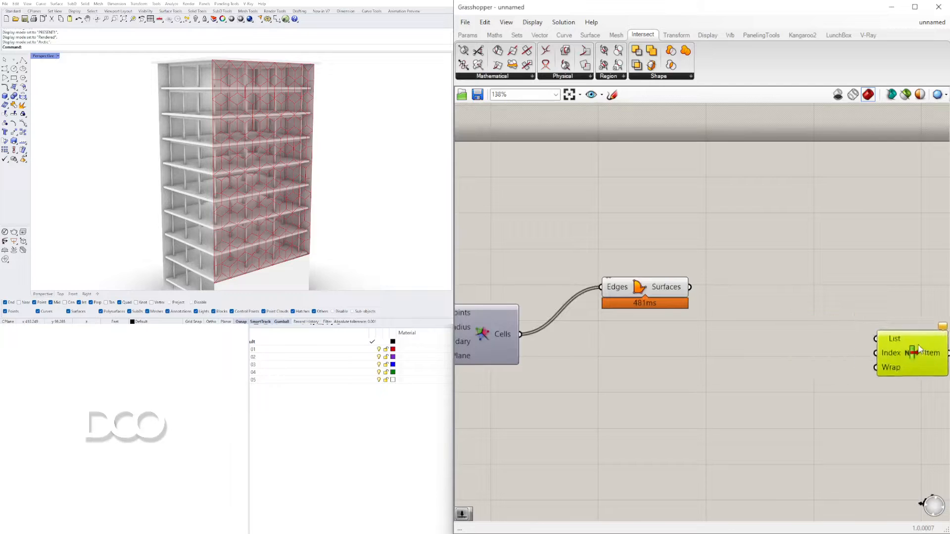
# Add a List Length component, connect the final Boundary Surfaces' Surfaces output to its List input, and open that input's options
pyautogui.doubleClick(797, 277)
pyautogui.write('leng')
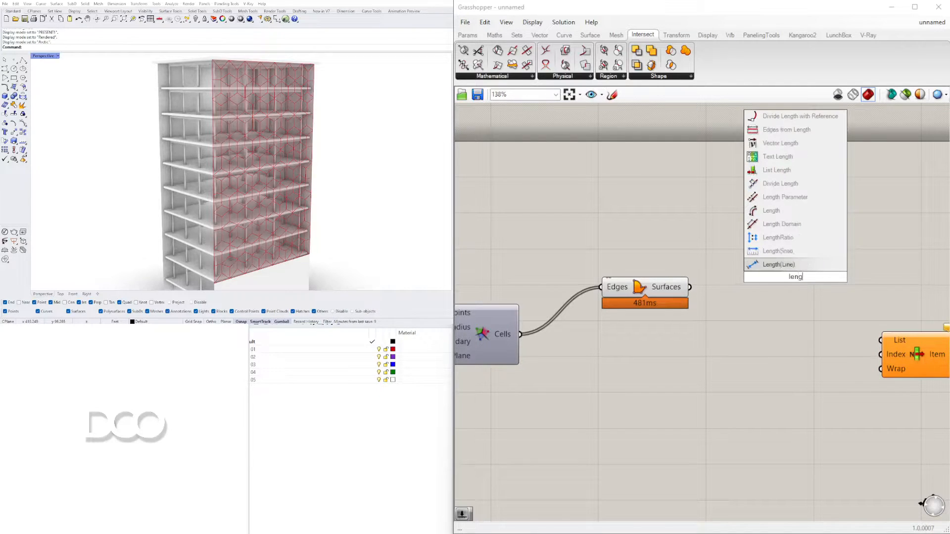
pyautogui.click(784, 171)
pyautogui.moveTo(750, 286); pyautogui.dragTo(759, 258)
pyautogui.rightClick(740, 257)
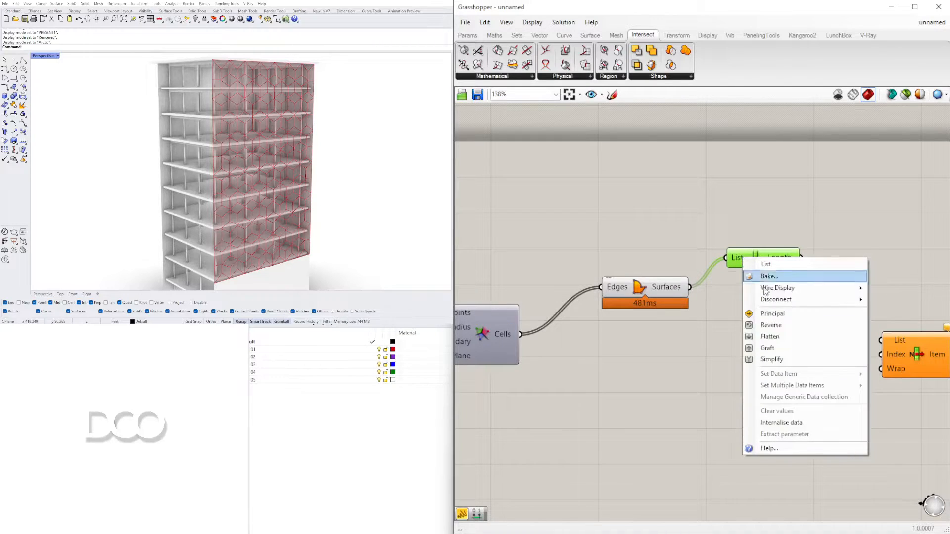
# Flatten the List input of the List Length component and place a Series component beside List Item
pyautogui.click(786, 337)
pyautogui.moveTo(825, 305); pyautogui.dragTo(763, 255, button='right')
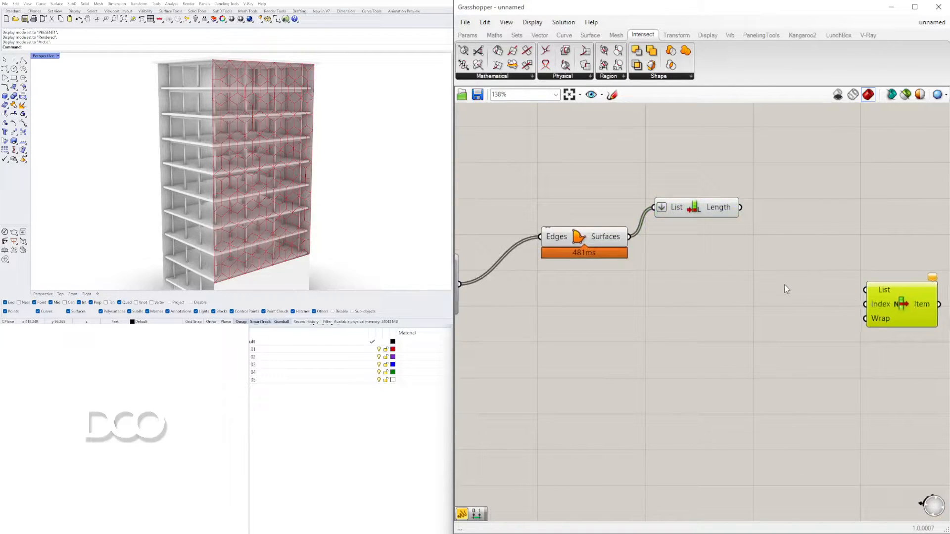
pyautogui.doubleClick(746, 292)
pyautogui.write('series')
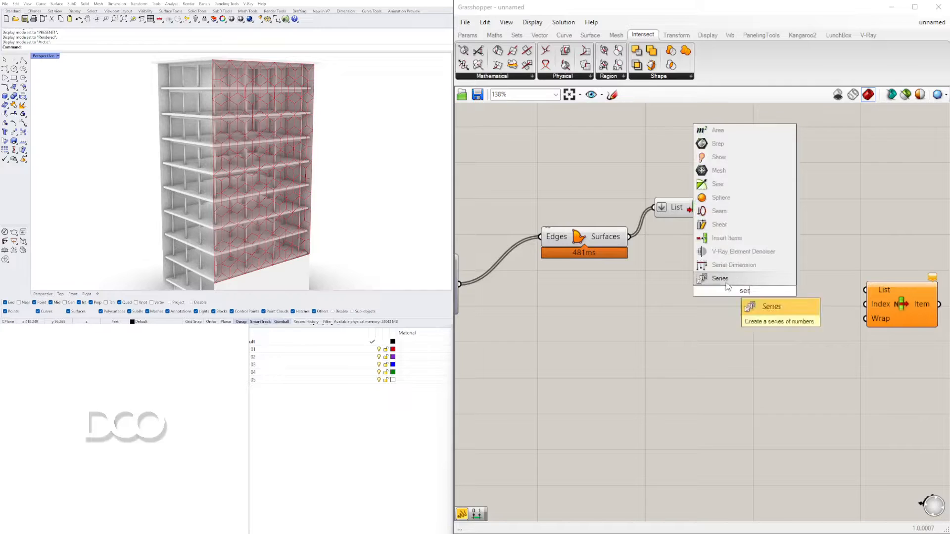
pyautogui.press('Return')
pyautogui.moveTo(738, 290); pyautogui.dragTo(789, 302)
# Add a number slider of 1 wired to the Series Step input and wire List Length into Count
pyautogui.doubleClick(642, 308)
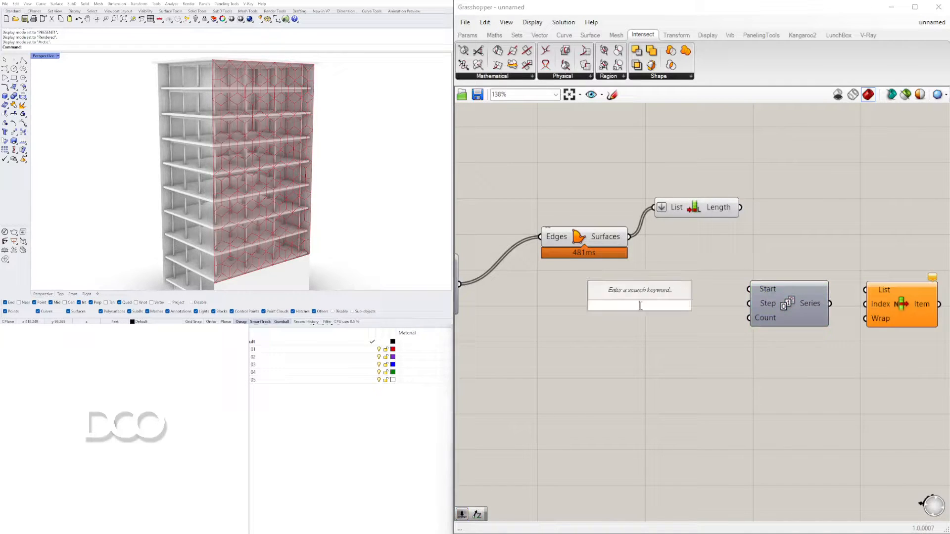
pyautogui.write('1')
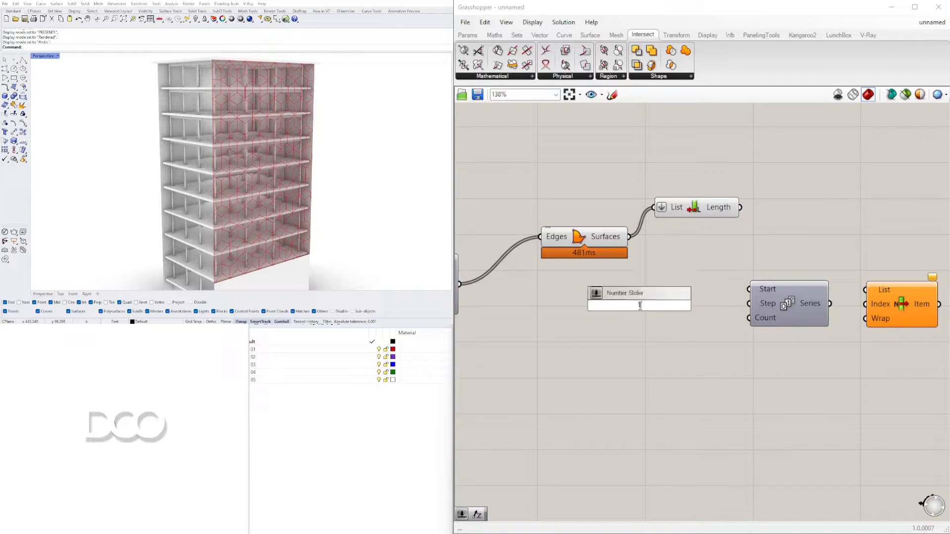
pyautogui.press('Return')
pyautogui.scroll(2, 620, 312)
pyautogui.moveTo(606, 310); pyautogui.dragTo(556, 307)
pyautogui.scroll(-2, 608, 307)
pyautogui.moveTo(675, 302); pyautogui.dragTo(748, 303)
pyautogui.moveTo(691, 202); pyautogui.dragTo(749, 331)
pyautogui.moveTo(782, 291); pyautogui.dragTo(792, 291)
# Replace the number slider with one set to 3 and wire it into the Series Step input
pyautogui.moveTo(816, 293); pyautogui.dragTo(675, 284, button='right')
pyautogui.moveTo(593, 307); pyautogui.dragTo(674, 311, button='right')
pyautogui.click(501, 297)
pyautogui.press('Delete')
pyautogui.doubleClick(510, 297)
pyautogui.write('3')
pyautogui.press('Return')
pyautogui.moveTo(585, 293); pyautogui.dragTo(625, 296)
# Wire the Series output into List Item's Index and the Surfaces output into its List input, repositioning List Item higher
pyautogui.moveTo(837, 297); pyautogui.dragTo(896, 300)
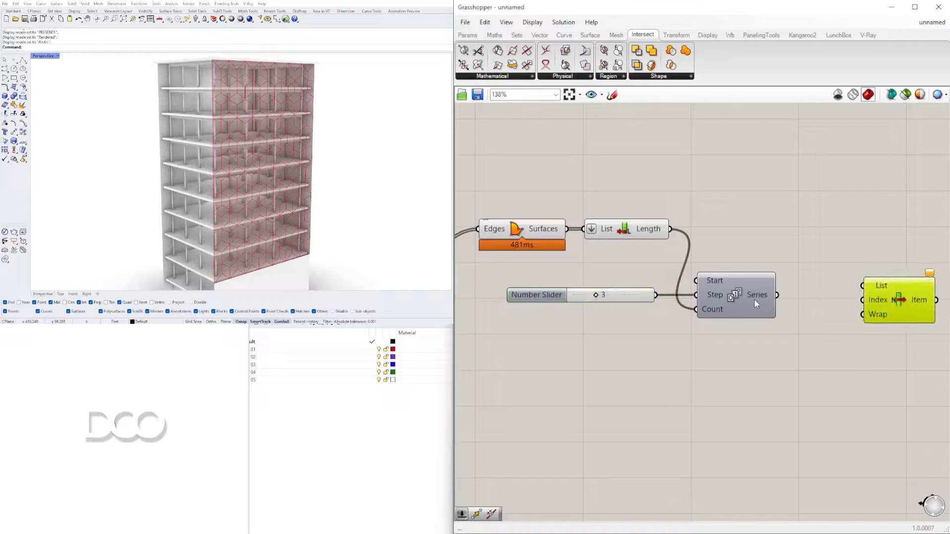
pyautogui.click(760, 298)
pyautogui.moveTo(764, 296)
pyautogui.moveTo(777, 295); pyautogui.dragTo(863, 300)
pyautogui.click(891, 311)
pyautogui.scroll(-2, 787, 244)
pyautogui.moveTo(838, 244); pyautogui.dragTo(764, 232, button='right')
pyautogui.moveTo(909, 313); pyautogui.dragTo(598, 243)
pyautogui.click(599, 270)
pyautogui.moveTo(883, 306); pyautogui.dragTo(882, 240)
pyautogui.moveTo(621, 241); pyautogui.dragTo(835, 222)
# Set the Series step slider to 5
pyautogui.scroll(7, 664, 304)
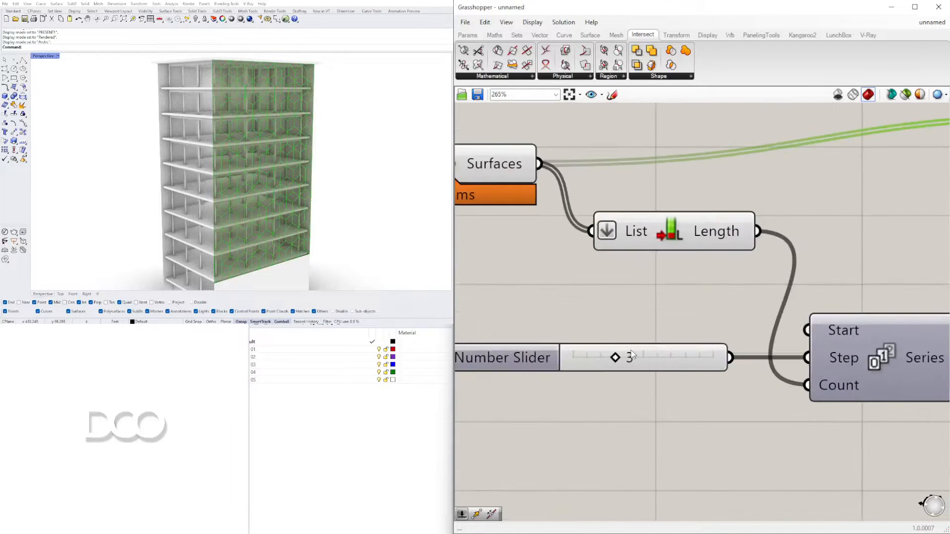
pyautogui.moveTo(612, 351); pyautogui.dragTo(666, 350)
pyautogui.scroll(-4, 728, 357)
pyautogui.scroll(2, 728, 358)
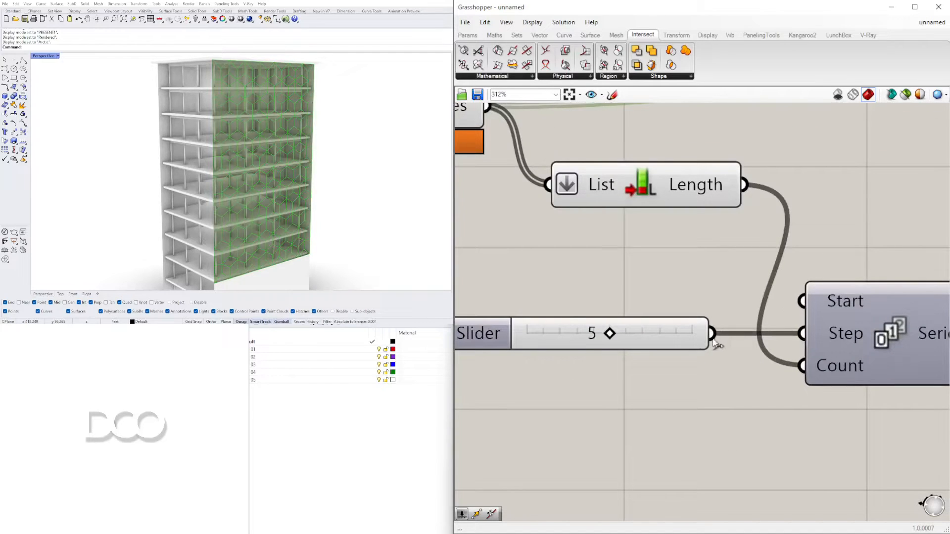
pyautogui.scroll(-2, 713, 340)
# Move the number slider and the Series component together, closer to the List Length component
pyautogui.moveTo(886, 404); pyautogui.dragTo(638, 289)
pyautogui.moveTo(728, 329); pyautogui.dragTo(606, 331, button='right')
pyautogui.moveTo(719, 332); pyautogui.dragTo(732, 280)
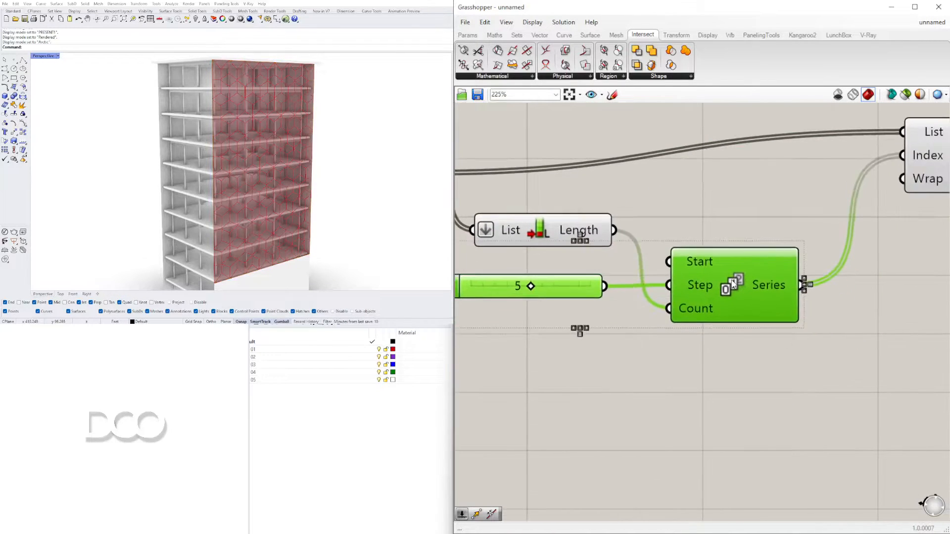
pyautogui.click(637, 341)
pyautogui.click(737, 283)
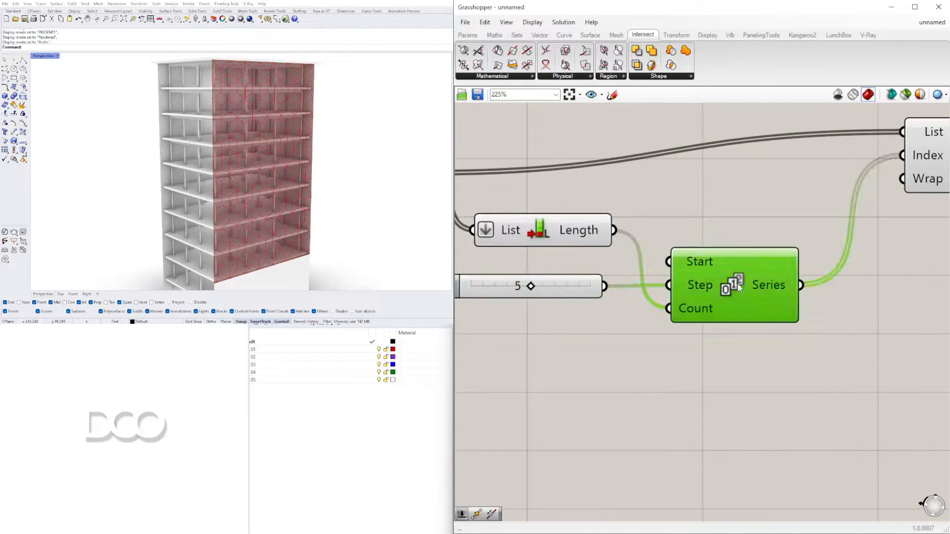
# Set the Series step slider to 1
pyautogui.moveTo(572, 295); pyautogui.dragTo(660, 306, button='right')
pyautogui.moveTo(617, 297); pyautogui.dragTo(575, 296)
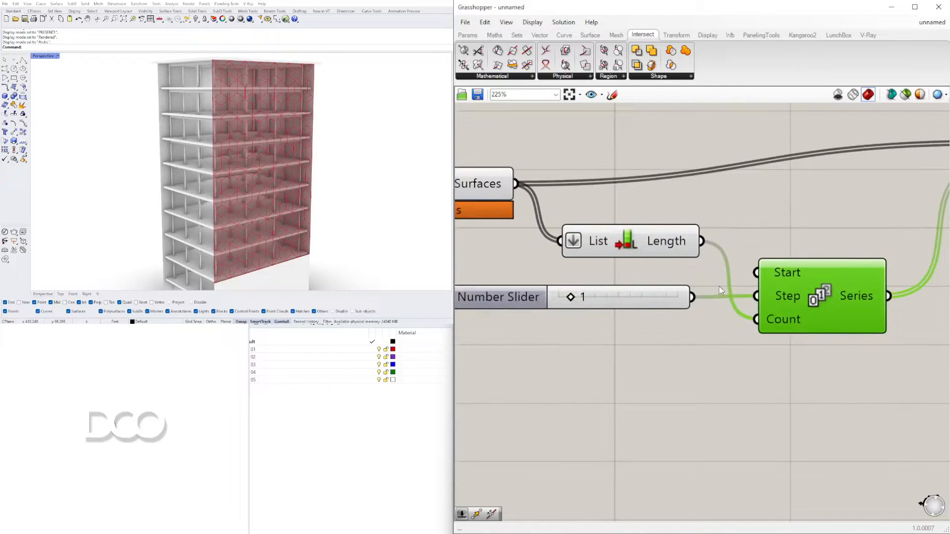
pyautogui.scroll(-3, 720, 286)
pyautogui.click(590, 296)
pyautogui.moveTo(594, 296)
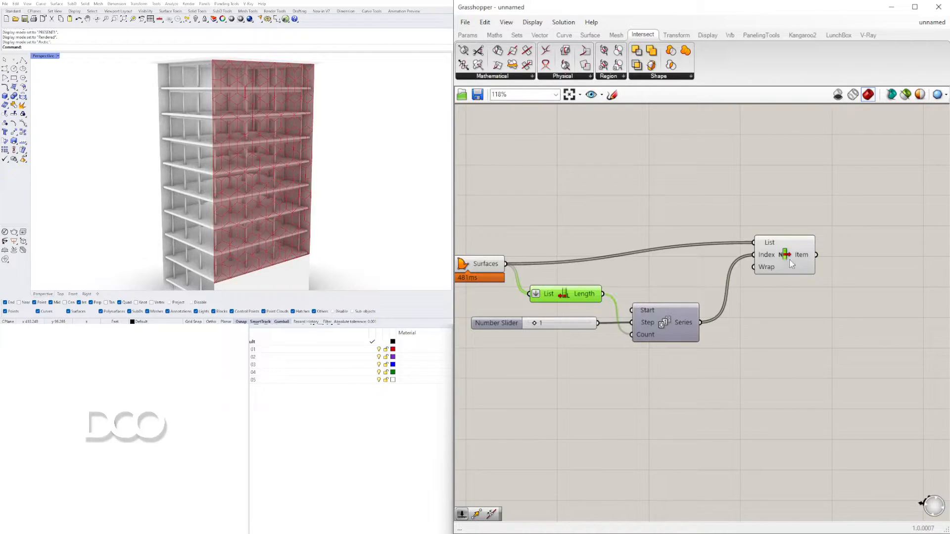
# Check the Series output, set the step slider to 3 and align List Item with the Surfaces wire
pyautogui.doubleClick(777, 298)
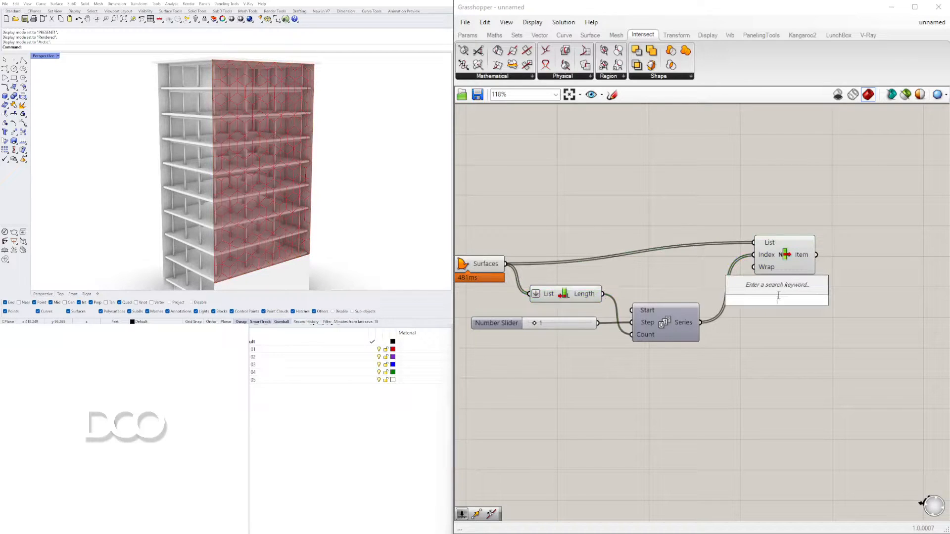
pyautogui.moveTo(761, 272); pyautogui.dragTo(762, 285)
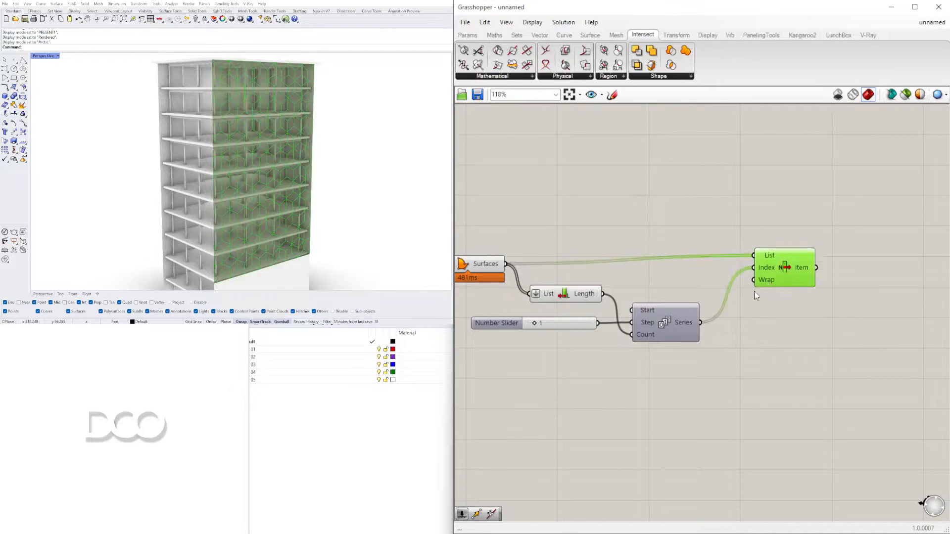
pyautogui.moveTo(679, 322)
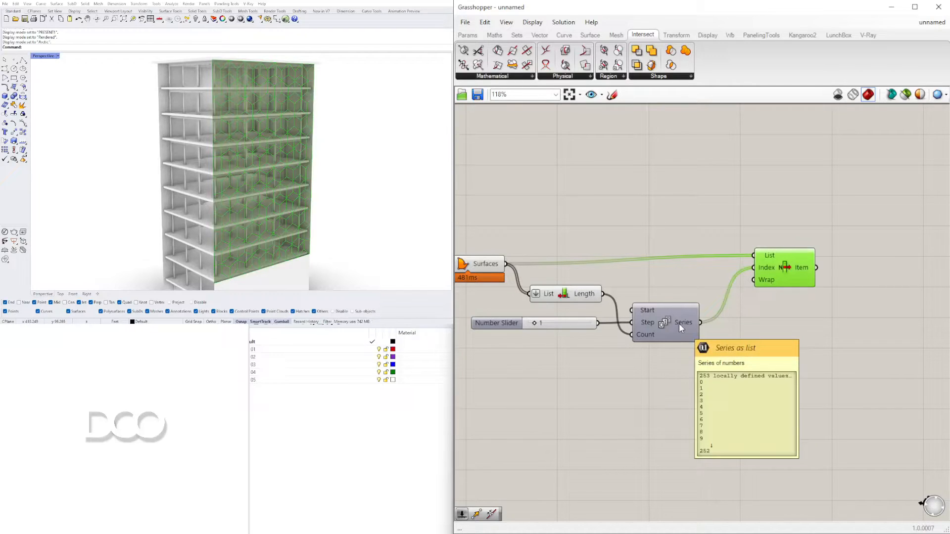
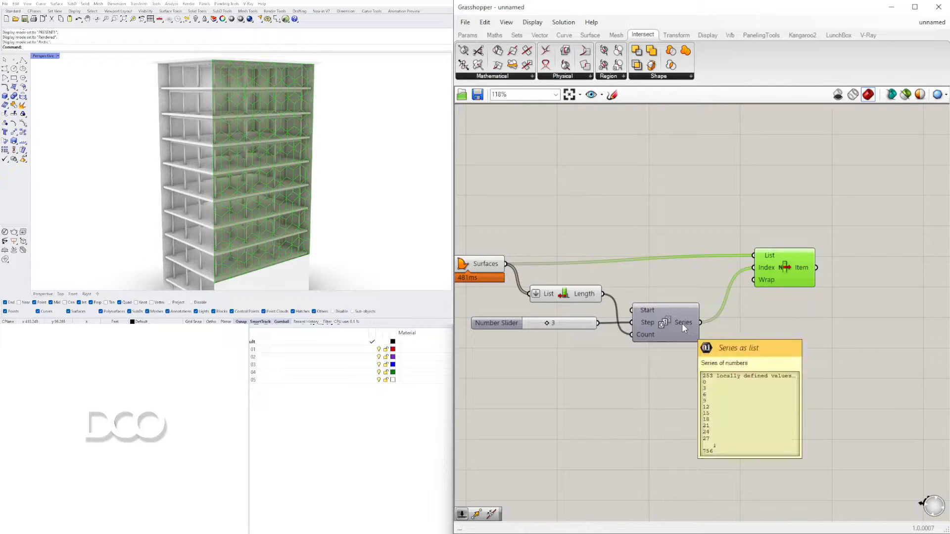
pyautogui.moveTo(776, 272); pyautogui.dragTo(757, 281)
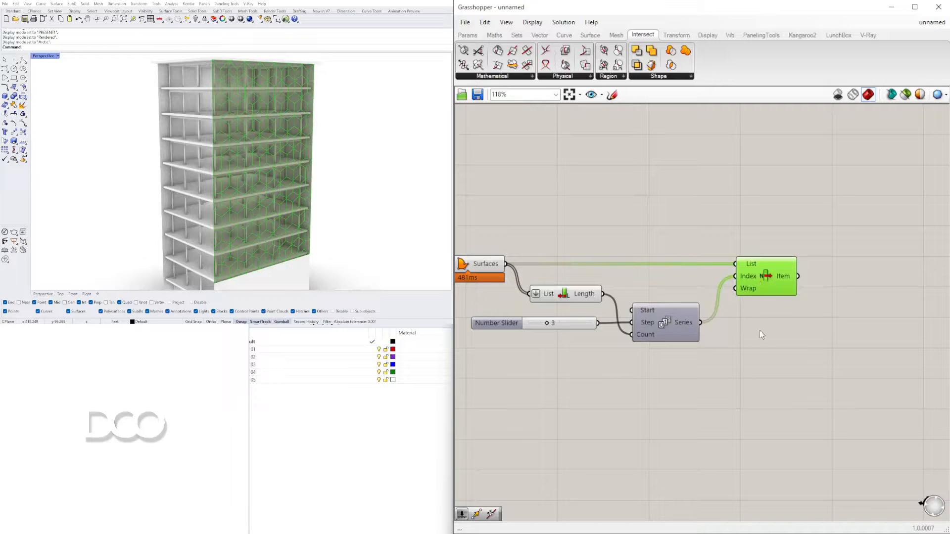
pyautogui.click(863, 285)
pyautogui.click(779, 279)
pyautogui.moveTo(866, 285); pyautogui.dragTo(772, 284, button='right')
pyautogui.doubleClick(775, 278)
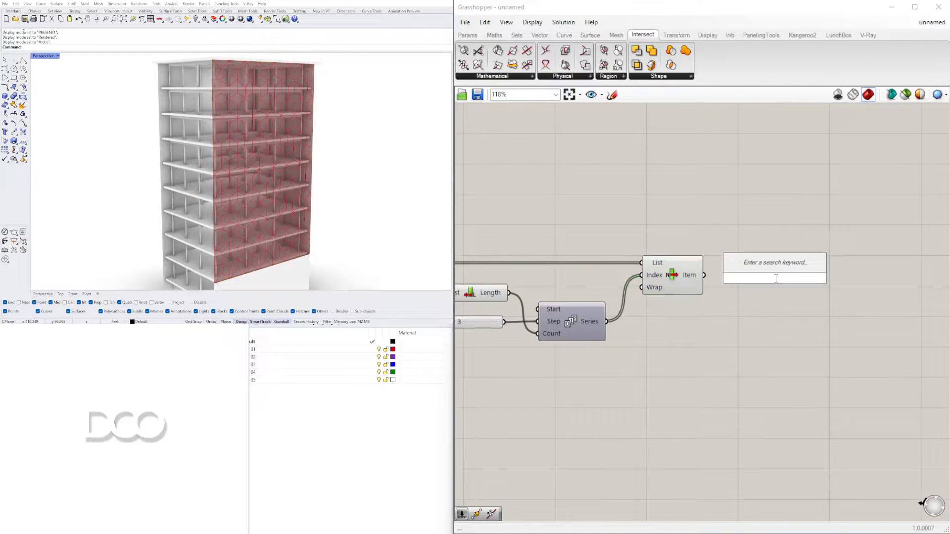
pyautogui.write('brep')
pyautogui.click(751, 265)
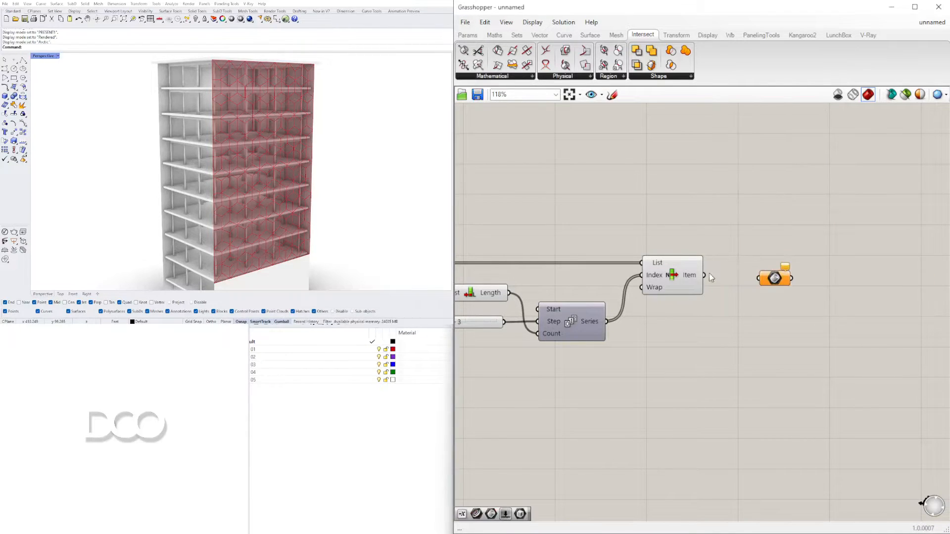
pyautogui.click(775, 279)
# Add a Custom Preview component after List Item and wire the Item output into its Geometry input
pyautogui.doubleClick(773, 278)
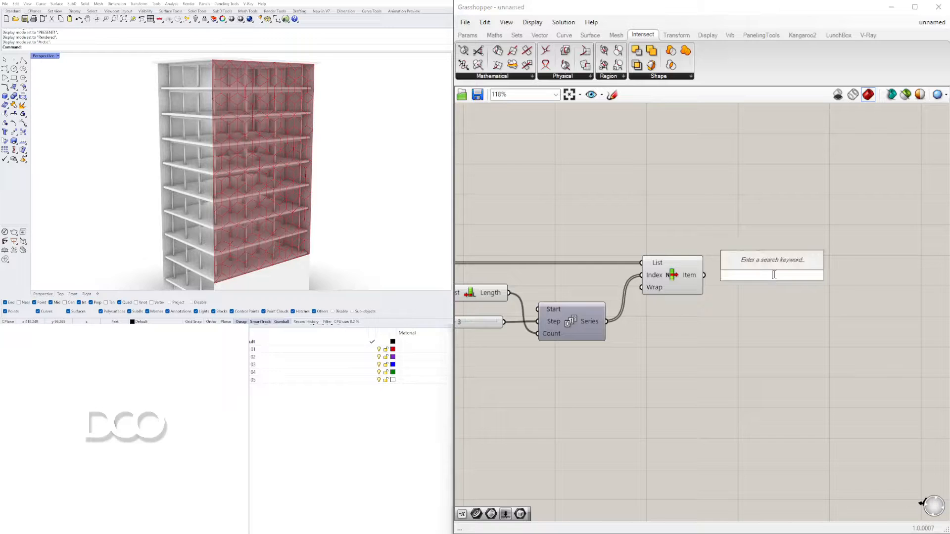
pyautogui.write('custom')
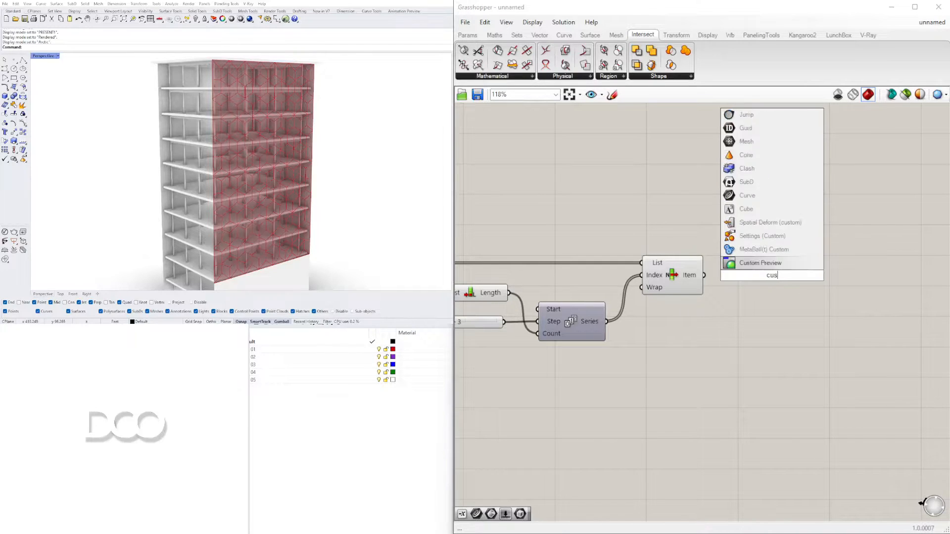
pyautogui.press('Return')
pyautogui.moveTo(705, 275); pyautogui.dragTo(762, 270)
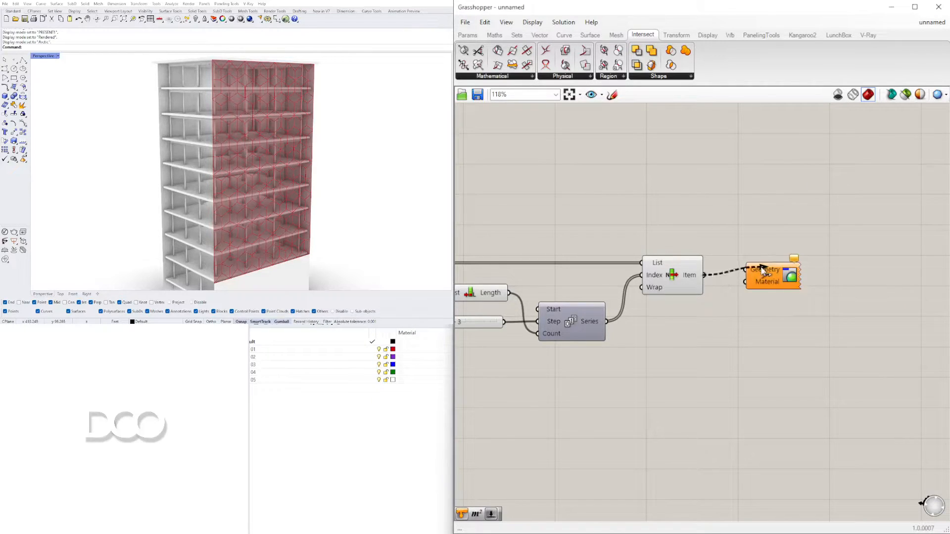
pyautogui.moveTo(704, 275); pyautogui.dragTo(784, 310)
pyautogui.click(713, 358)
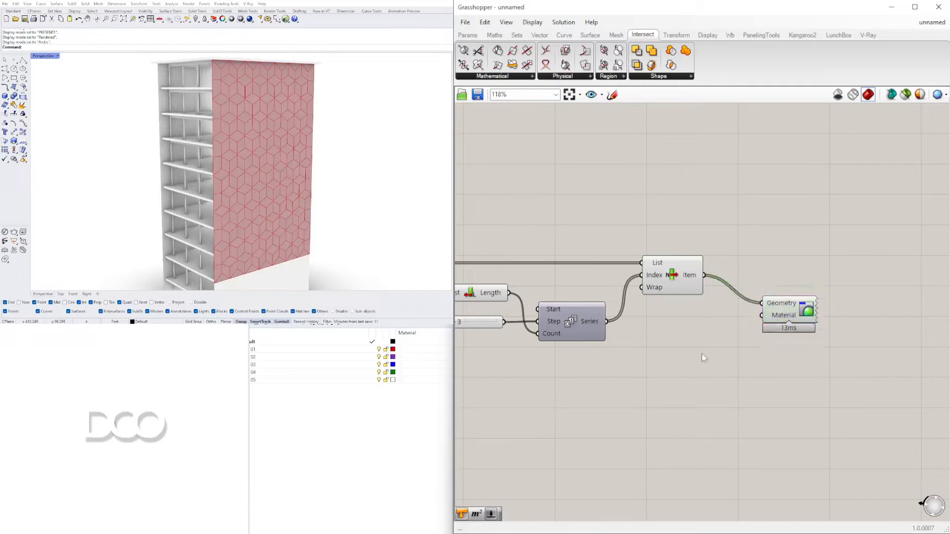
pyautogui.doubleClick(687, 348)
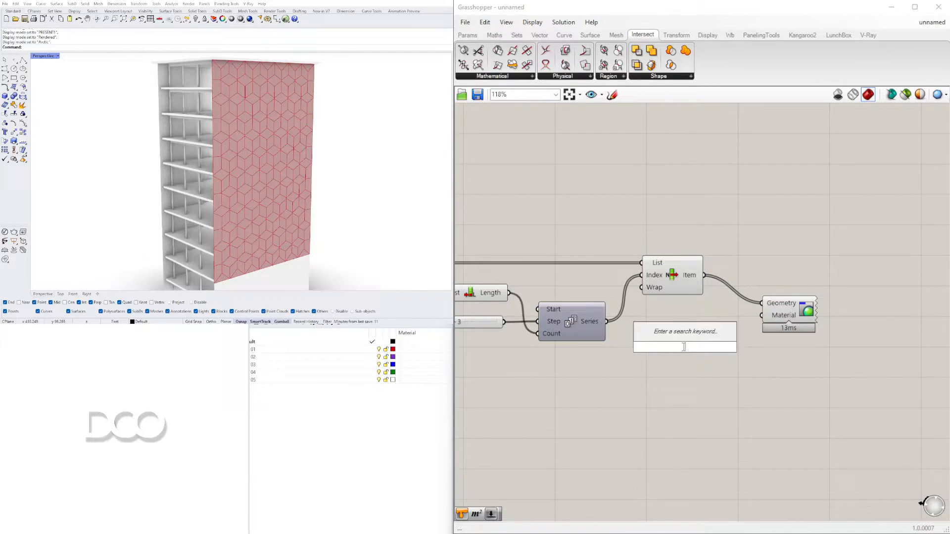
pyautogui.write('colors')
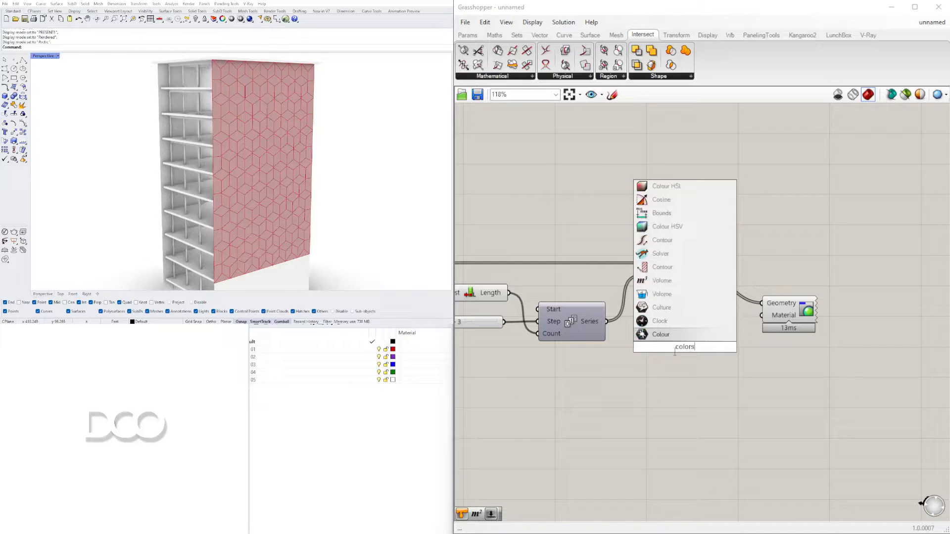
pyautogui.click(660, 361)
# Add a Colour Swatch and wire it into the Custom Preview's Material input
pyautogui.doubleClick(653, 376)
pyautogui.write('sw')
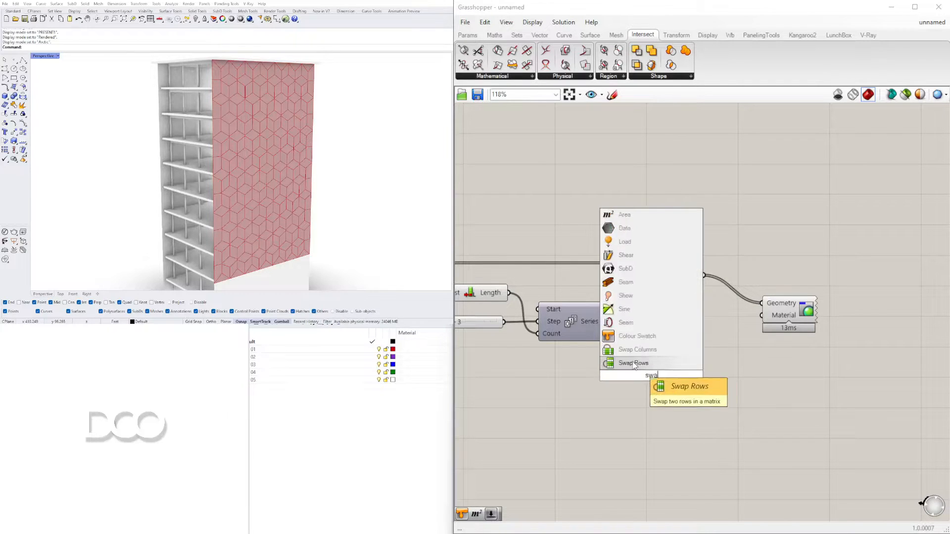
pyautogui.click(640, 338)
pyautogui.moveTo(691, 376); pyautogui.dragTo(762, 315)
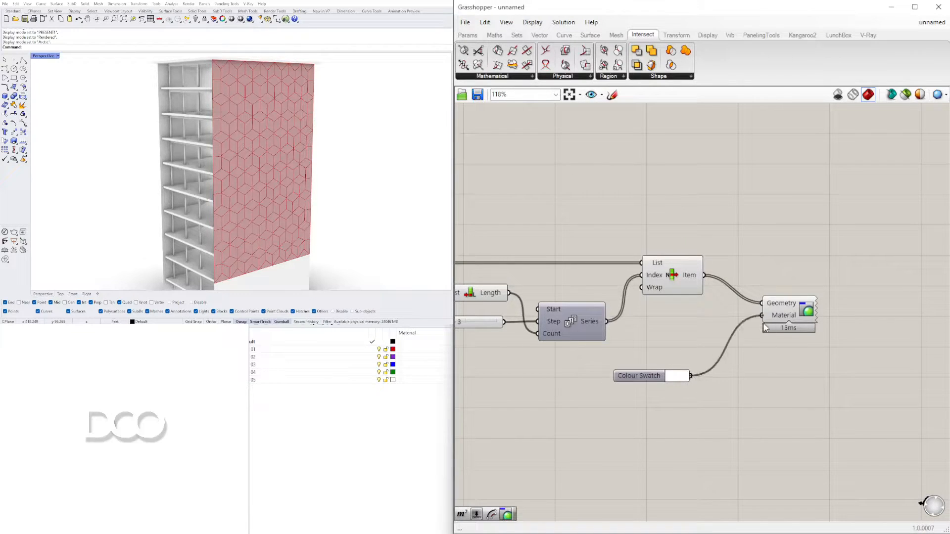
# Set the colour swatch to red and switch the Rhino perspective viewport to Shaded display
pyautogui.scroll(3, 652, 379)
pyautogui.click(666, 377)
pyautogui.click(685, 398)
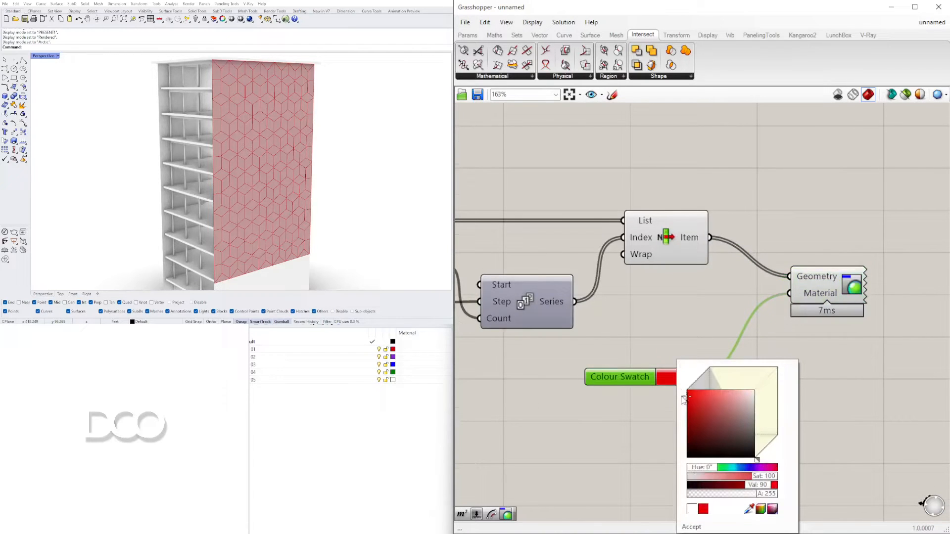
pyautogui.click(45, 56)
pyautogui.click(64, 89)
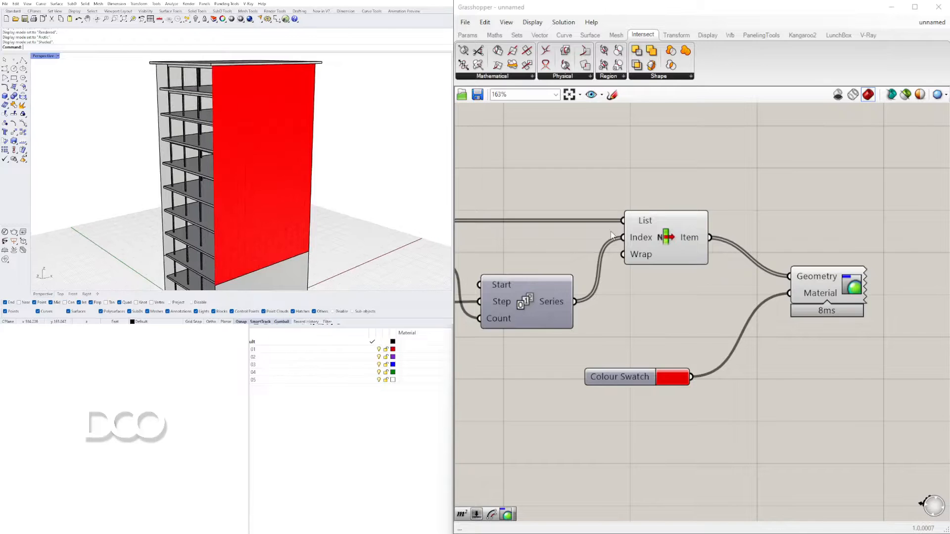
# Set the Series step slider to 8 with List Item selected to test its effect on the facade preview
pyautogui.click(693, 258)
pyautogui.moveTo(510, 307); pyautogui.dragTo(849, 271, button='right')
pyautogui.click(841, 269)
pyautogui.scroll(2, 575, 304)
pyautogui.scroll(-3, 574, 305)
pyautogui.click(787, 236)
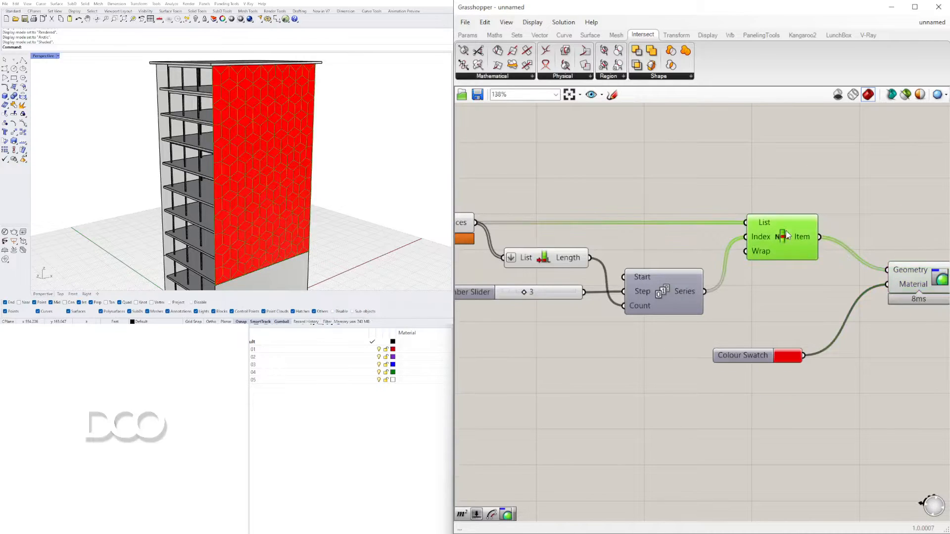
pyautogui.scroll(6, 475, 275)
pyautogui.moveTo(598, 319); pyautogui.dragTo(708, 319)
pyautogui.scroll(-7, 709, 320)
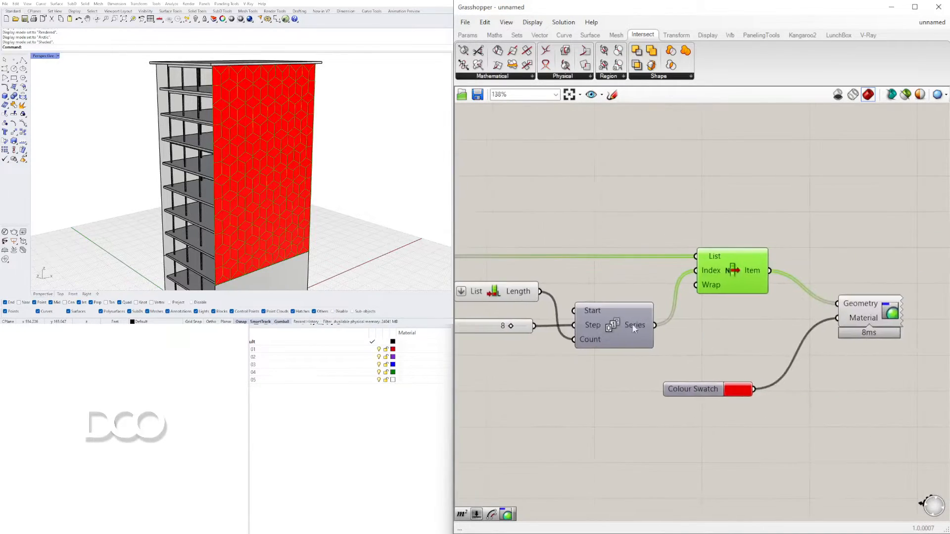
# Delete the List Item component and place an Item Index component in its spot
pyautogui.press('Delete')
pyautogui.doubleClick(704, 277)
pyautogui.write('item')
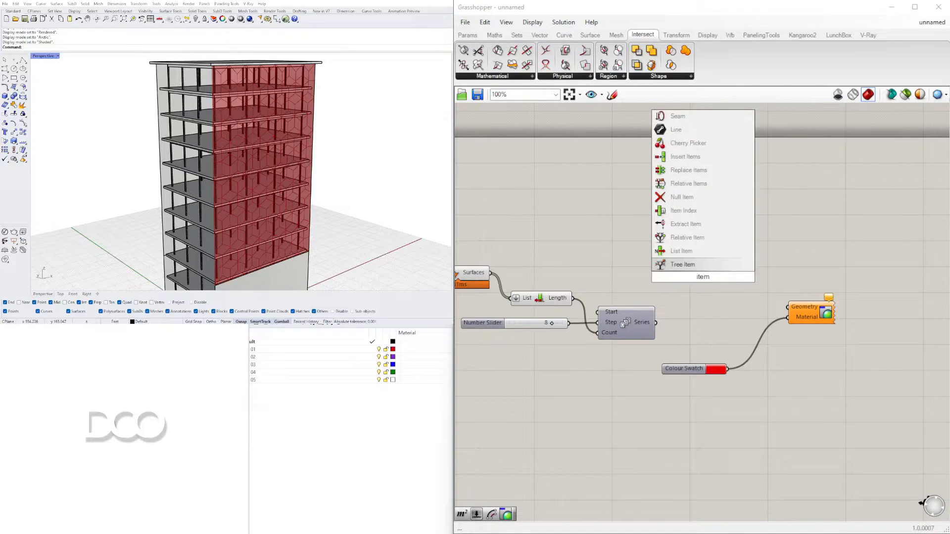
pyautogui.click(683, 211)
# Wire Surfaces into Item Index's List input and Series into its Item input, adjusting the component's position
pyautogui.moveTo(542, 287); pyautogui.dragTo(661, 278, button='right')
pyautogui.scroll(3, 661, 278)
pyautogui.moveTo(580, 257); pyautogui.dragTo(884, 256)
pyautogui.moveTo(850, 338); pyautogui.dragTo(884, 273)
pyautogui.moveTo(920, 285); pyautogui.dragTo(797, 271, button='right')
pyautogui.click(830, 269)
pyautogui.moveTo(798, 271); pyautogui.dragTo(832, 273)
# Set the Series step slider to 2
pyautogui.scroll(2, 539, 343)
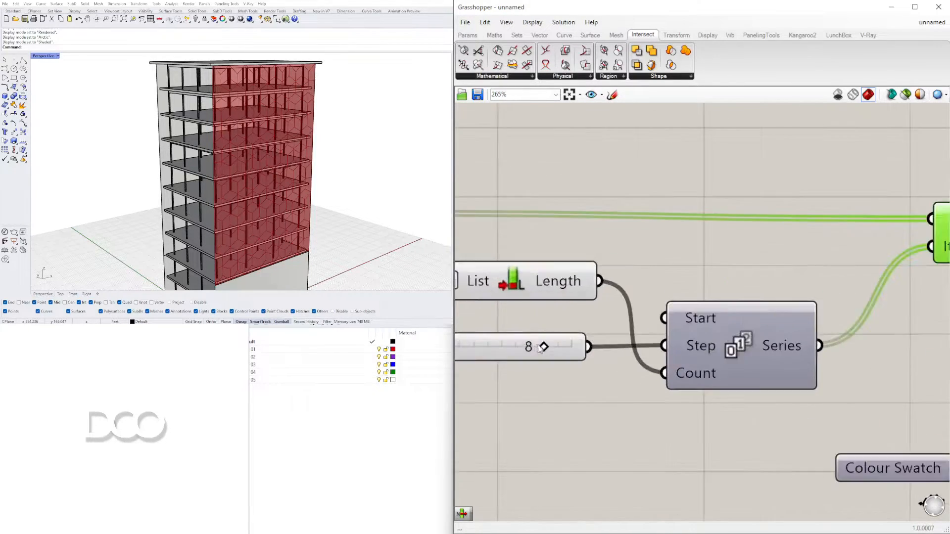
pyautogui.moveTo(542, 343); pyautogui.dragTo(705, 334, button='right')
pyautogui.moveTo(702, 330); pyautogui.dragTo(619, 330)
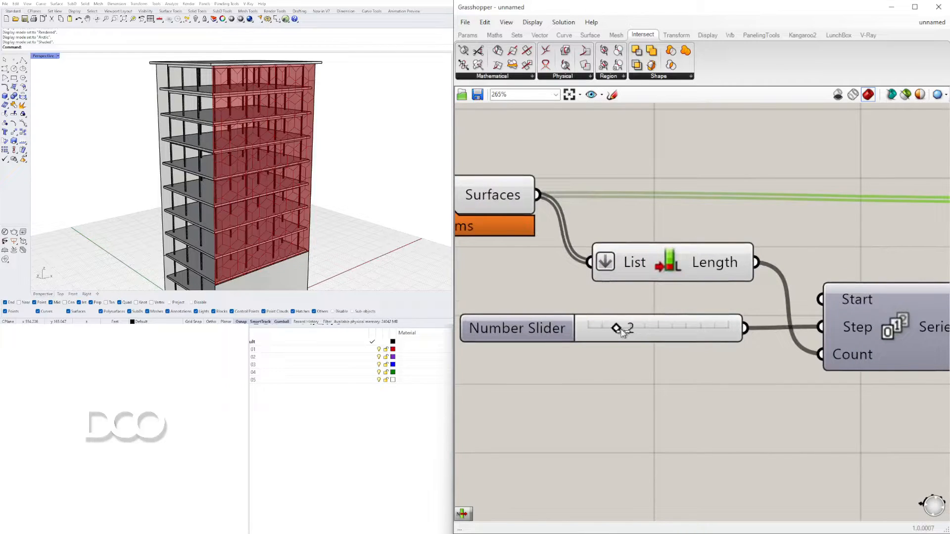
pyautogui.scroll(-3, 631, 329)
# Graft the Item input of the Item Index component
pyautogui.moveTo(742, 346); pyautogui.dragTo(519, 356, button='right')
pyautogui.rightClick(652, 284)
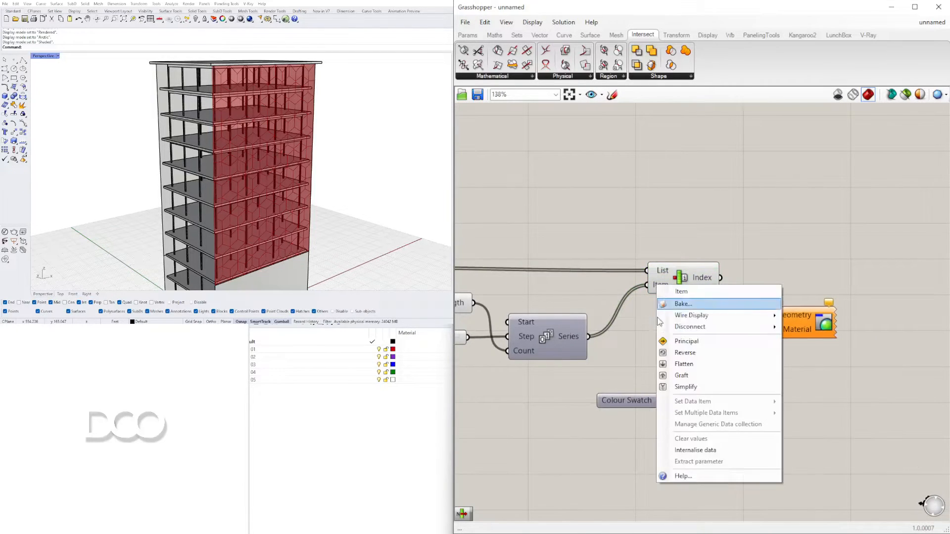
pyautogui.click(678, 387)
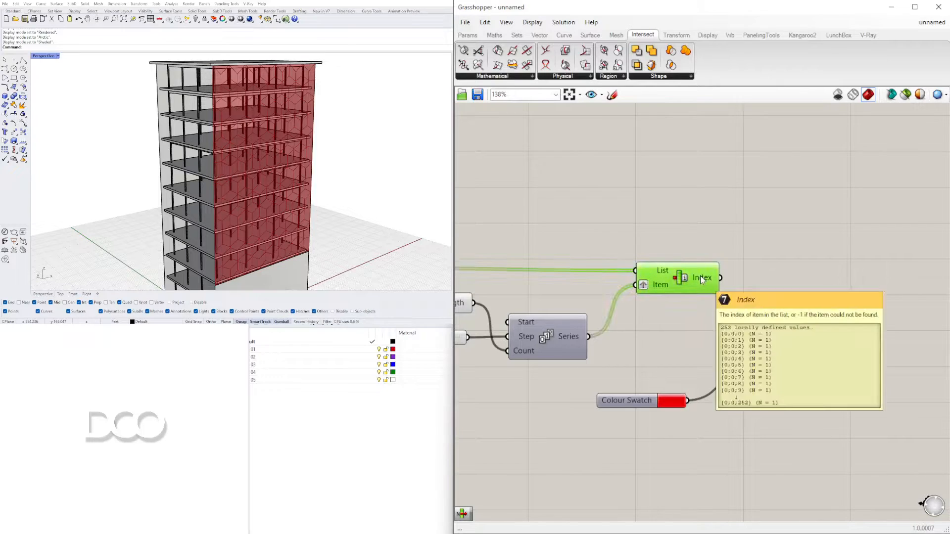
# Try previewing the Item Index output through the Geometry input, and replace that component with the earlier List Item component
pyautogui.moveTo(721, 278); pyautogui.dragTo(772, 316)
pyautogui.moveTo(663, 285); pyautogui.dragTo(720, 274, button='right')
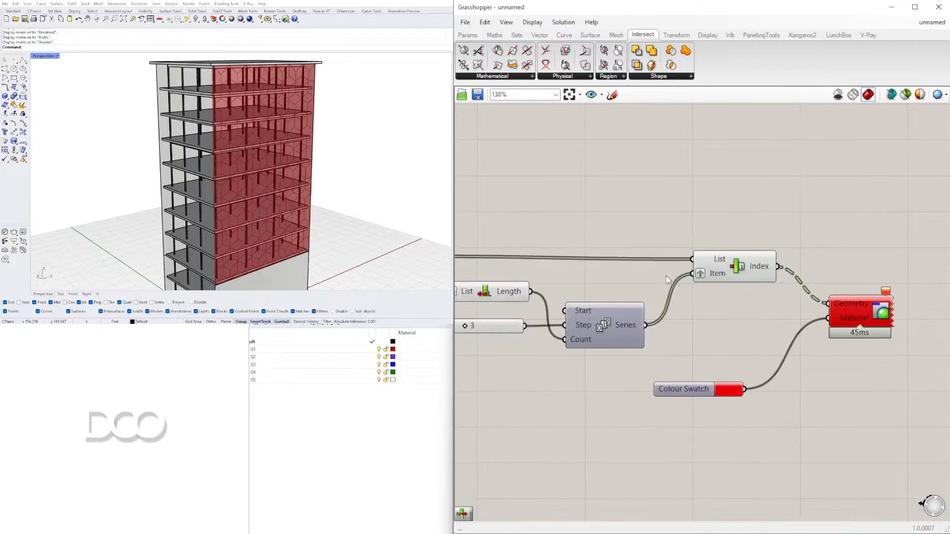
pyautogui.press('Delete')
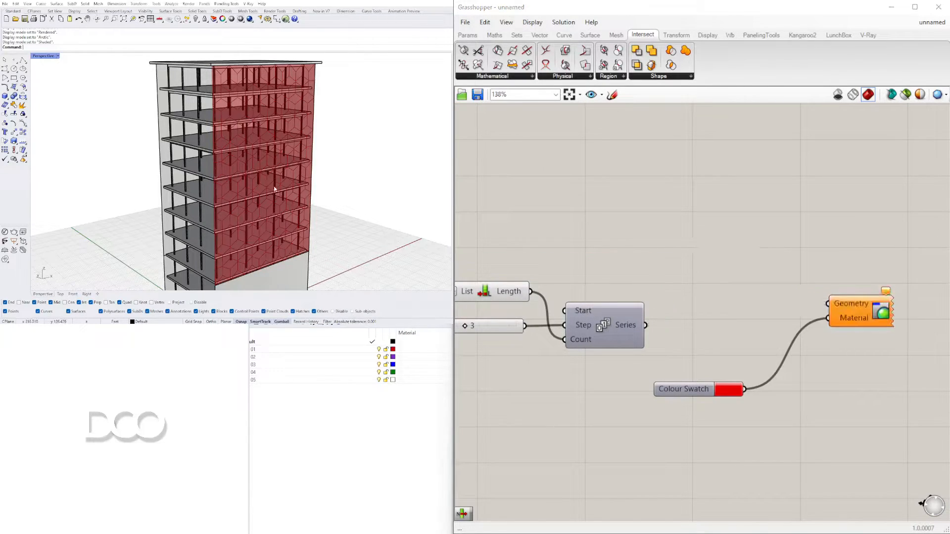
pyautogui.hotkey('ctrl', 'z')
pyautogui.moveTo(519, 300); pyautogui.dragTo(553, 300, button='right')
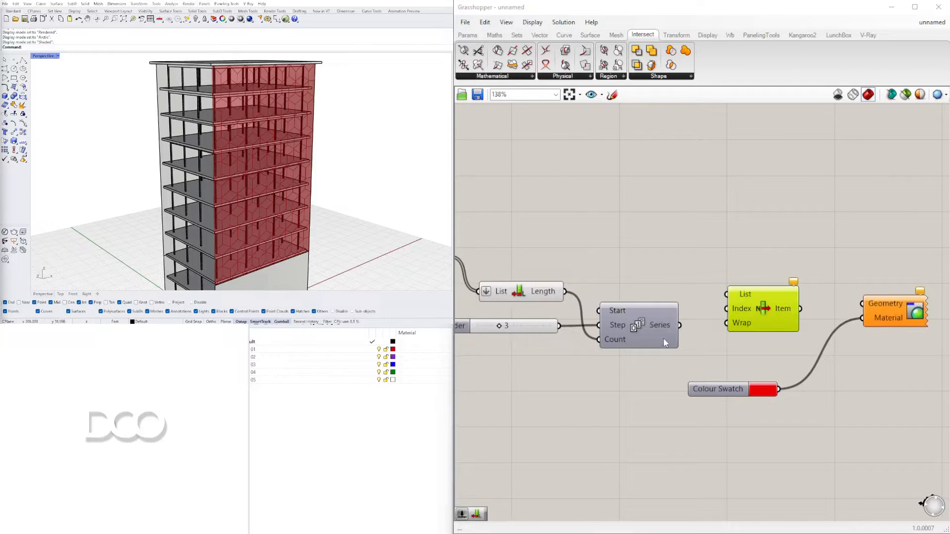
# Wire Series into List Item's Index input and graft that input
pyautogui.moveTo(679, 325); pyautogui.dragTo(732, 309)
pyautogui.rightClick(732, 308)
pyautogui.click(752, 386)
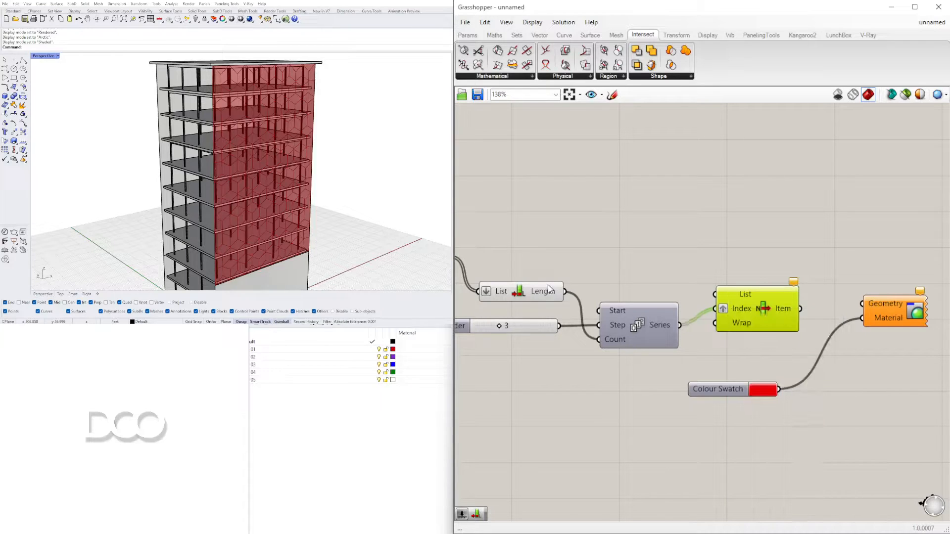
# Wire Surfaces into List Item's List input and the Item output into the Custom Preview's Geometry input
pyautogui.moveTo(534, 265); pyautogui.dragTo(620, 291, button='right')
pyautogui.moveTo(537, 282); pyautogui.dragTo(870, 285)
pyautogui.moveTo(869, 286); pyautogui.dragTo(698, 286, button='right')
pyautogui.moveTo(737, 297); pyautogui.dragTo(795, 331)
pyautogui.moveTo(743, 299); pyautogui.dragTo(788, 332)
pyautogui.moveTo(802, 328); pyautogui.dragTo(806, 322)
# Set the Colour Swatch to a muted red with saturation 35 and value 71
pyautogui.moveTo(616, 350); pyautogui.dragTo(748, 350, button='right')
pyautogui.scroll(3, 571, 355)
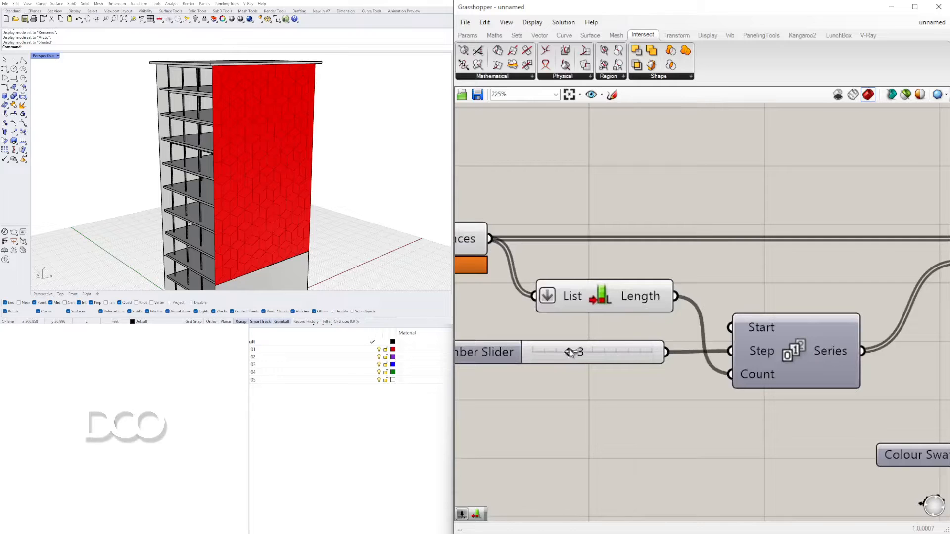
pyautogui.scroll(-2, 706, 357)
pyautogui.click(796, 432)
pyautogui.moveTo(844, 414); pyautogui.dragTo(842, 414)
pyautogui.moveTo(754, 311); pyautogui.dragTo(742, 312, button='right')
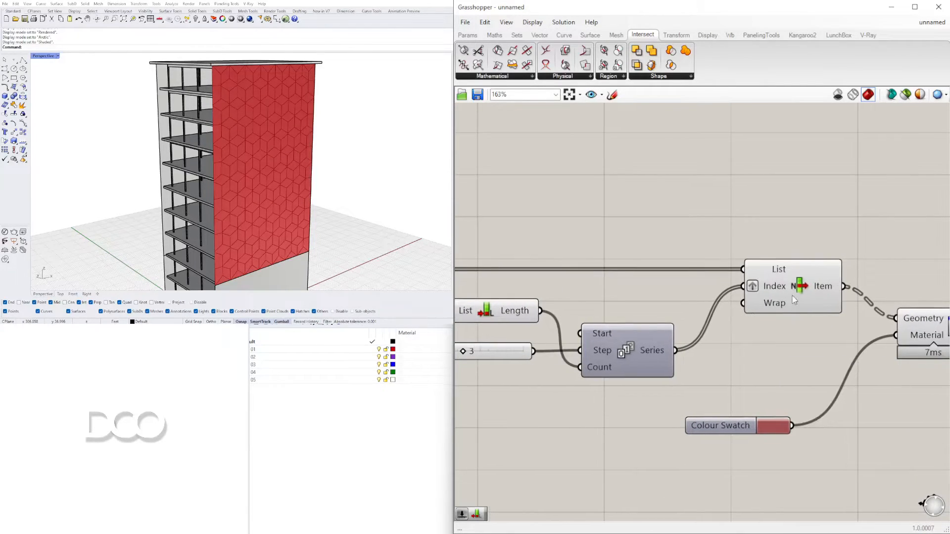
# Remove Graft from List Item's Index input and graft its List input instead
pyautogui.click(768, 289)
pyautogui.moveTo(771, 290)
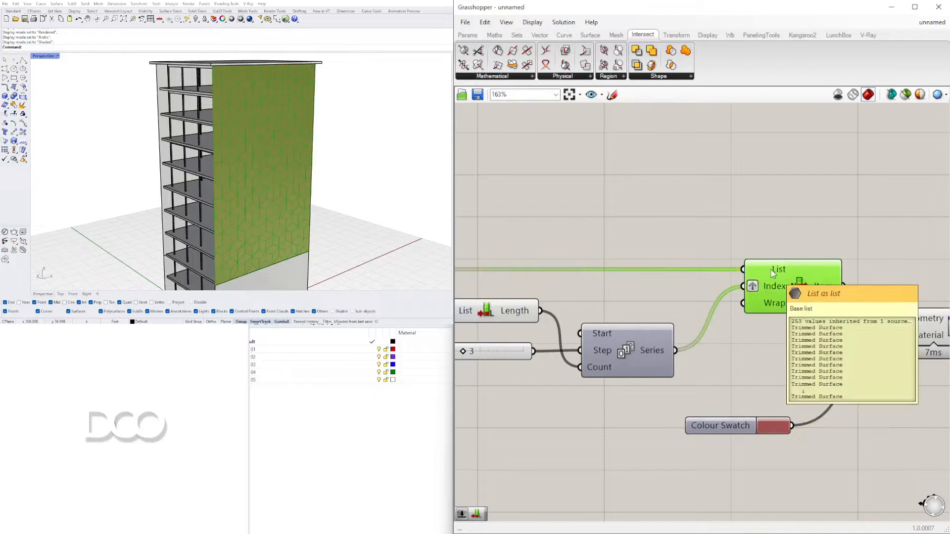
pyautogui.moveTo(947, 314); pyautogui.dragTo(772, 298, button='right')
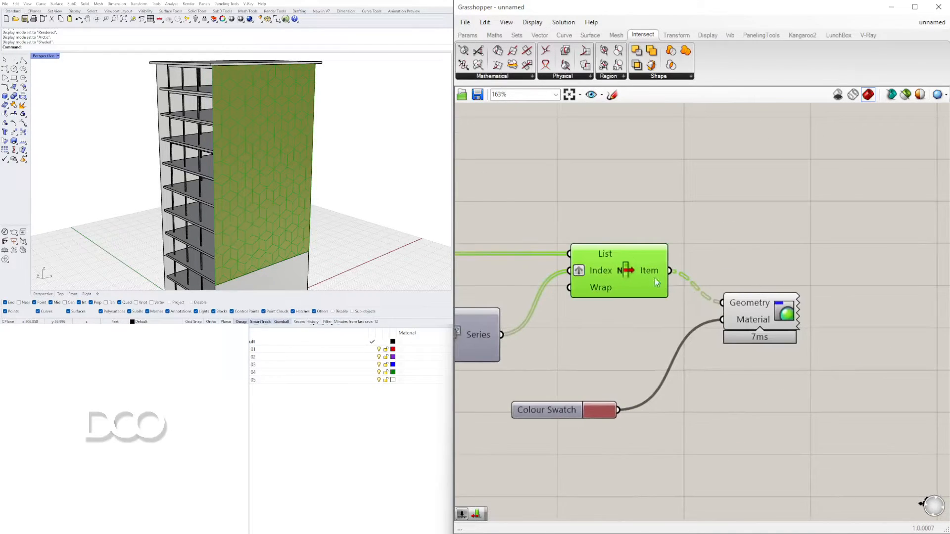
pyautogui.moveTo(587, 276); pyautogui.dragTo(752, 292, button='right')
pyautogui.rightClick(786, 281)
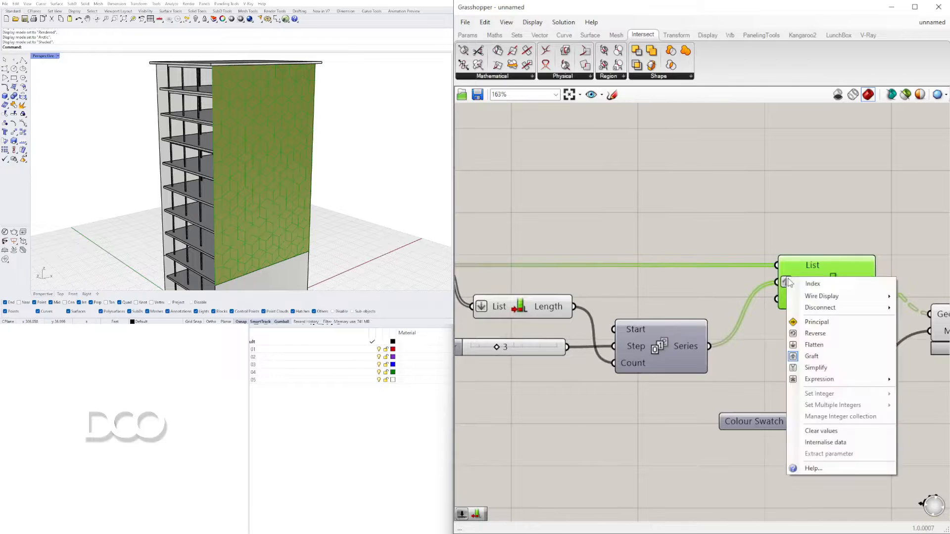
pyautogui.click(806, 353)
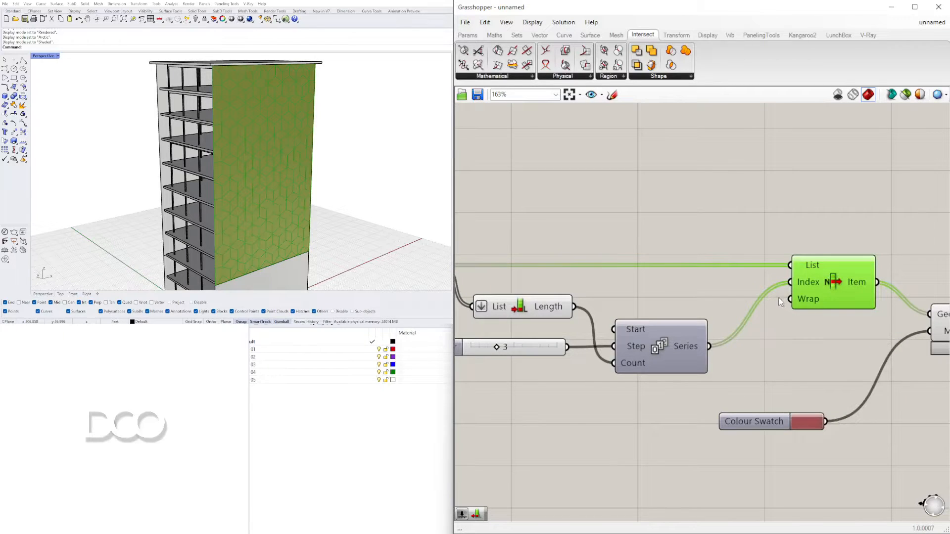
pyautogui.rightClick(809, 268)
pyautogui.click(821, 363)
# Shift the Custom Preview component slightly and set the Colour Swatch to a fully saturated red
pyautogui.moveTo(844, 211); pyautogui.dragTo(632, 203, button='right')
pyautogui.moveTo(748, 314); pyautogui.dragTo(764, 321)
pyautogui.click(737, 394)
pyautogui.click(760, 320)
pyautogui.click(594, 411)
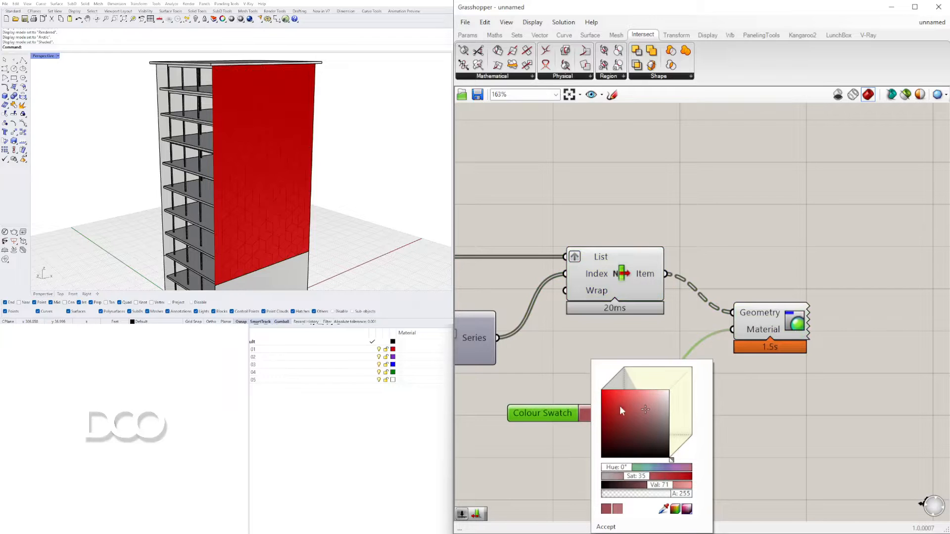
pyautogui.moveTo(645, 410); pyautogui.dragTo(603, 393)
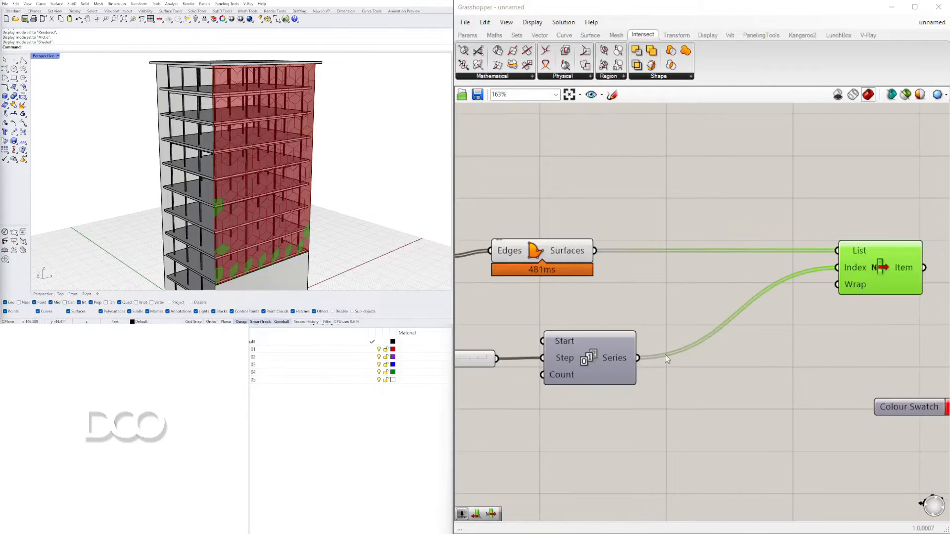
# Move the step slider and Series beneath the Surfaces component and shift List Item further along to make room
pyautogui.moveTo(665, 355); pyautogui.dragTo(751, 275, button='right')
pyautogui.scroll(-2, 830, 259)
pyautogui.scroll(2, 676, 242)
pyautogui.moveTo(676, 243); pyautogui.dragTo(680, 255)
pyautogui.click(678, 382)
pyautogui.moveTo(679, 382); pyautogui.dragTo(786, 399, button='right')
pyautogui.moveTo(768, 396); pyautogui.dragTo(548, 320)
pyautogui.moveTo(703, 344); pyautogui.dragTo(659, 325)
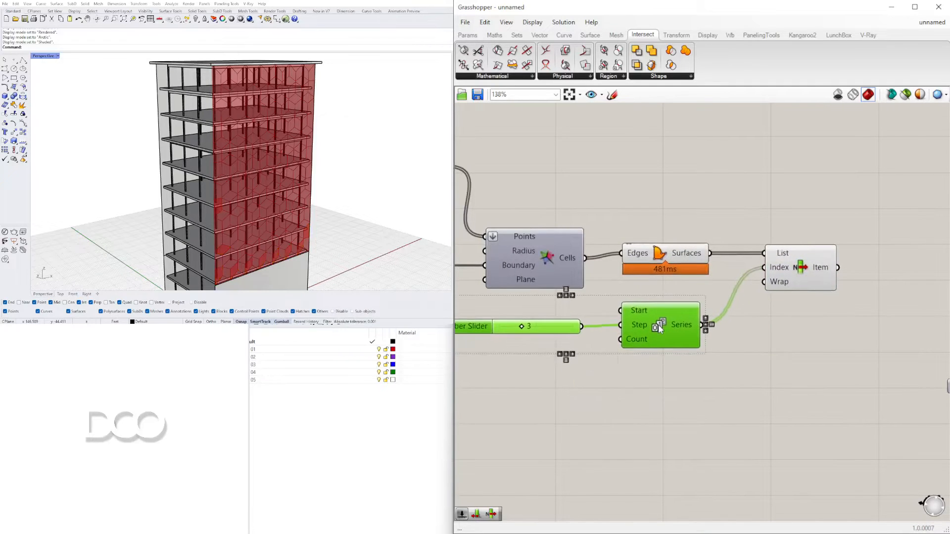
pyautogui.moveTo(792, 286); pyautogui.dragTo(878, 321)
pyautogui.click(816, 237)
pyautogui.doubleClick(817, 236)
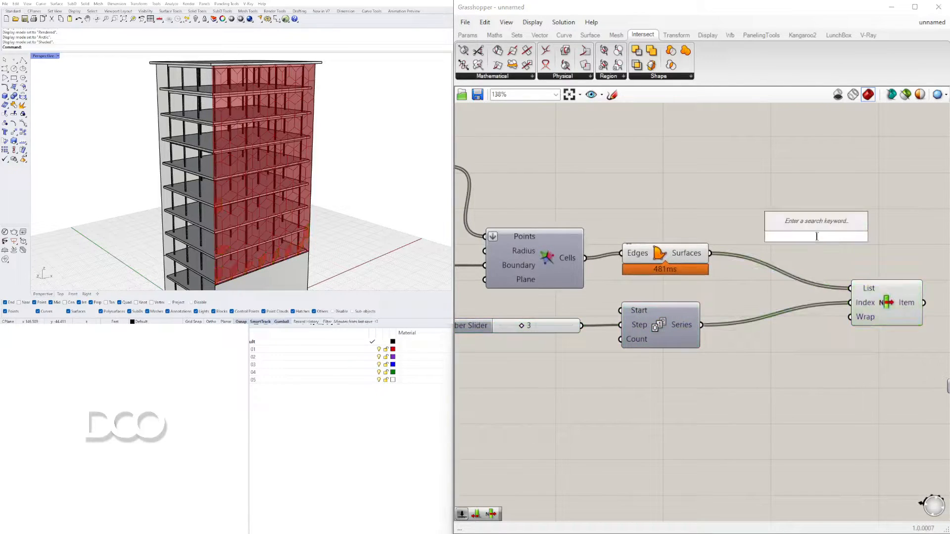
pyautogui.write('len')
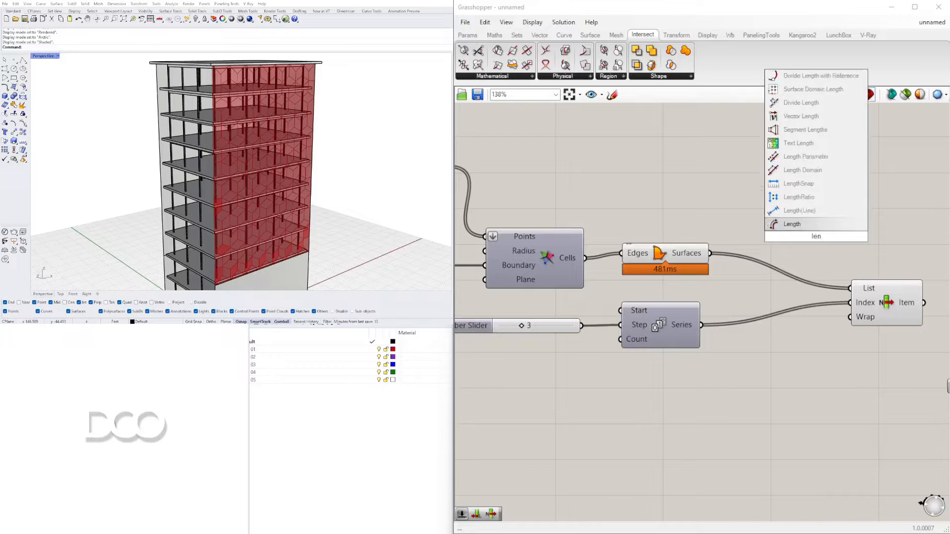
pyautogui.press('Return')
pyautogui.hotkey('ctrl', 'z')
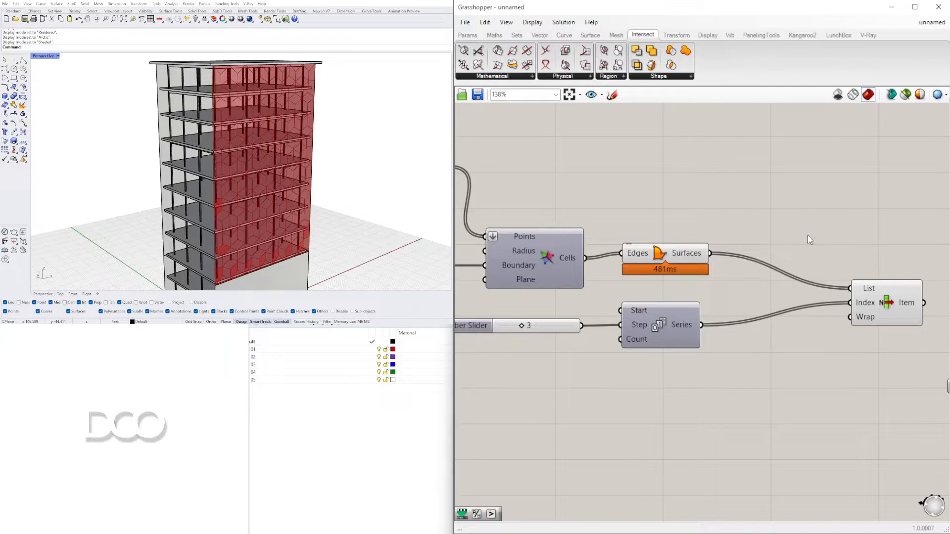
# Add a List Length component, wire Surfaces into its List input and flatten that input
pyautogui.doubleClick(807, 235)
pyautogui.write('leng')
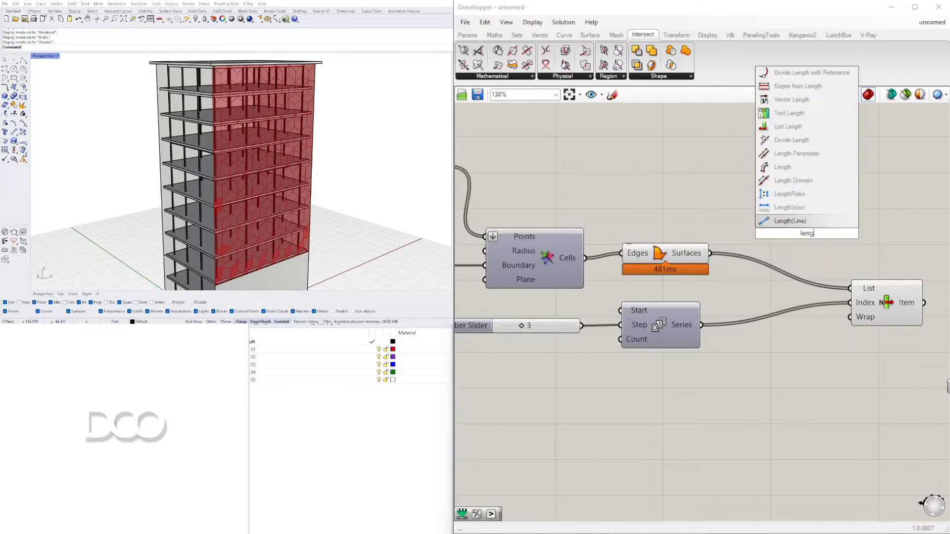
pyautogui.click(787, 130)
pyautogui.moveTo(709, 253); pyautogui.dragTo(750, 227)
pyautogui.rightClick(751, 228)
pyautogui.click(782, 308)
pyautogui.moveTo(816, 310); pyautogui.dragTo(773, 322, button='right')
pyautogui.moveTo(846, 320); pyautogui.dragTo(904, 314)
# Add a Division component and wire the list length into its A input
pyautogui.doubleClick(821, 259)
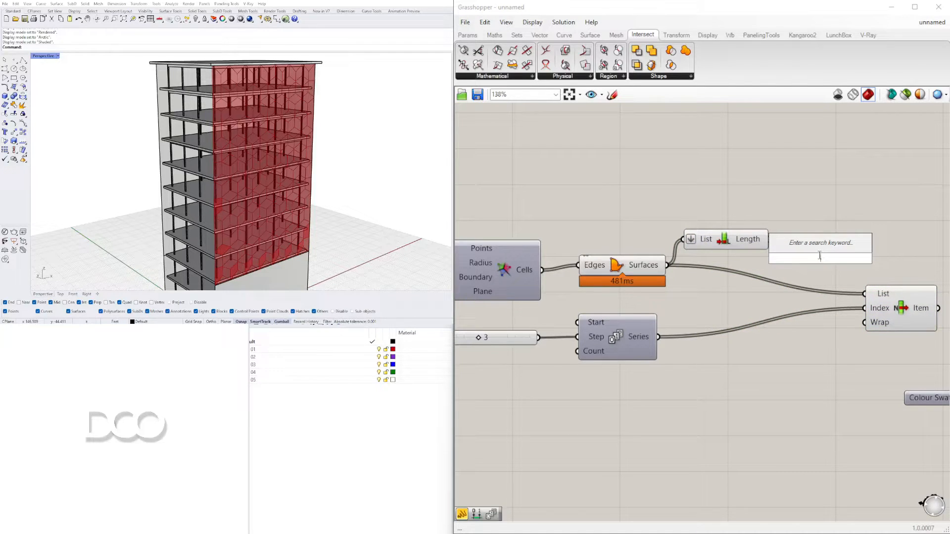
pyautogui.write('division')
pyautogui.press('Return')
pyautogui.moveTo(769, 239); pyautogui.dragTo(787, 251)
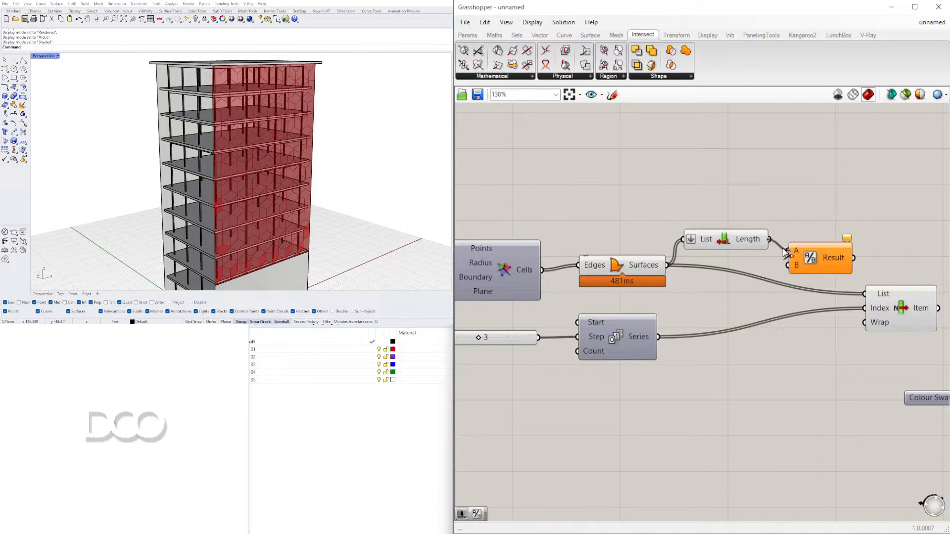
# Move the slider and Series lower and wire the slider into Division's B input
pyautogui.moveTo(686, 395); pyautogui.dragTo(527, 323)
pyautogui.moveTo(619, 327); pyautogui.dragTo(665, 369)
pyautogui.click(681, 317)
pyautogui.moveTo(564, 382); pyautogui.dragTo(788, 266)
pyautogui.moveTo(795, 277); pyautogui.dragTo(654, 277, button='right')
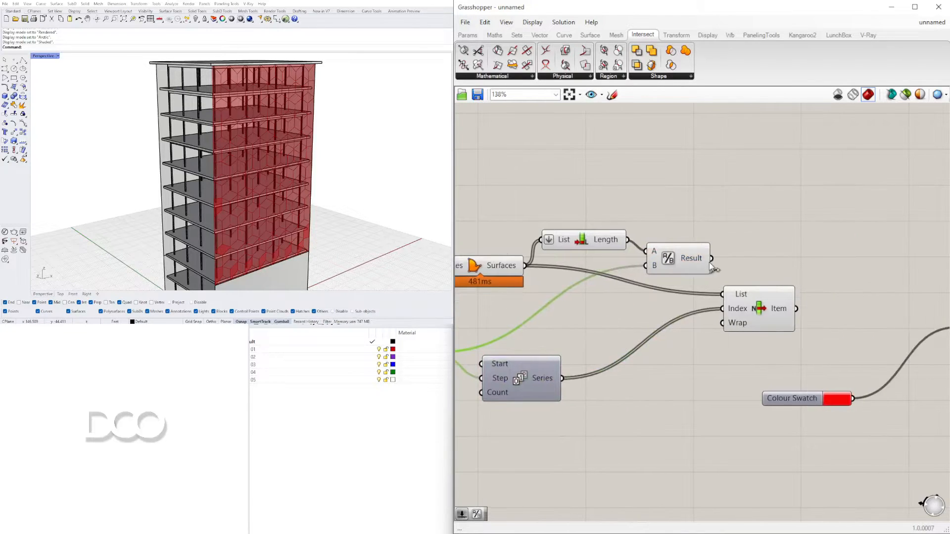
pyautogui.click(764, 317)
pyautogui.click(732, 271)
pyautogui.moveTo(723, 304); pyautogui.dragTo(784, 274, button='right')
pyautogui.doubleClick(849, 235)
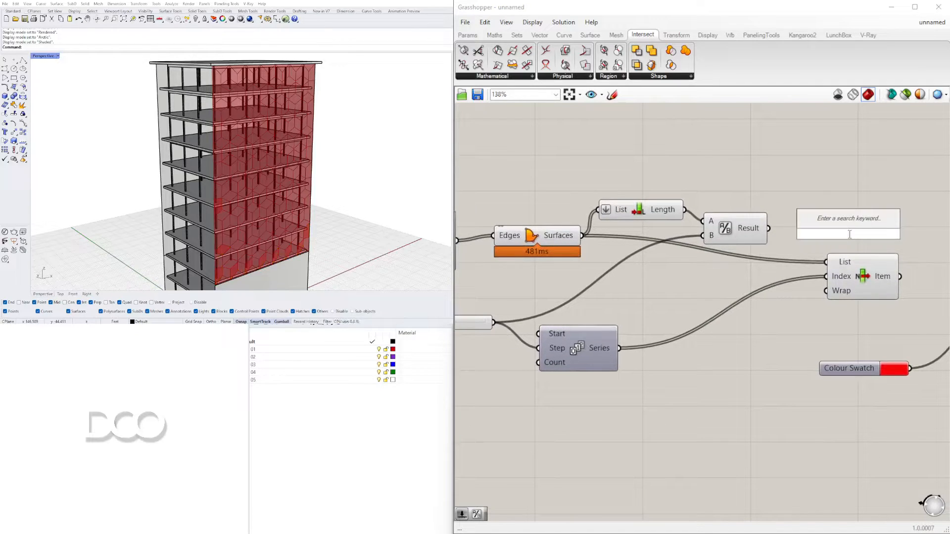
pyautogui.press('Escape')
# Move the slider and Series closer to List Item, and shift List Item to leave space
pyautogui.scroll(-3, 770, 204)
pyautogui.moveTo(687, 352); pyautogui.dragTo(500, 277)
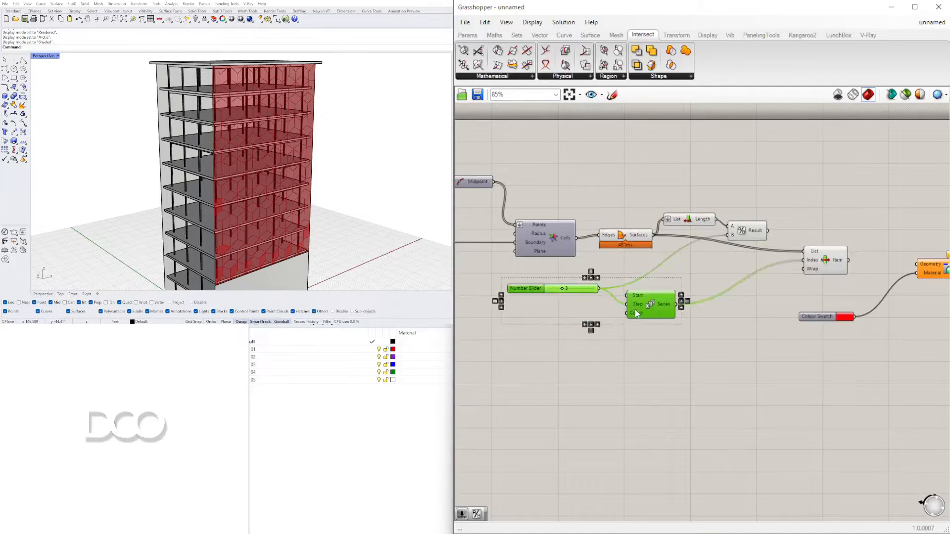
pyautogui.moveTo(634, 308); pyautogui.dragTo(744, 281)
pyautogui.click(791, 197)
pyautogui.scroll(3, 823, 235)
pyautogui.moveTo(821, 289); pyautogui.dragTo(889, 277)
# Wire Division's Result into the Series Count input and select List Item to inspect the chosen panels on the facade
pyautogui.moveTo(689, 232); pyautogui.dragTo(665, 325)
pyautogui.click(745, 215)
pyautogui.moveTo(861, 256); pyautogui.dragTo(744, 256, button='right')
pyautogui.click(744, 256)
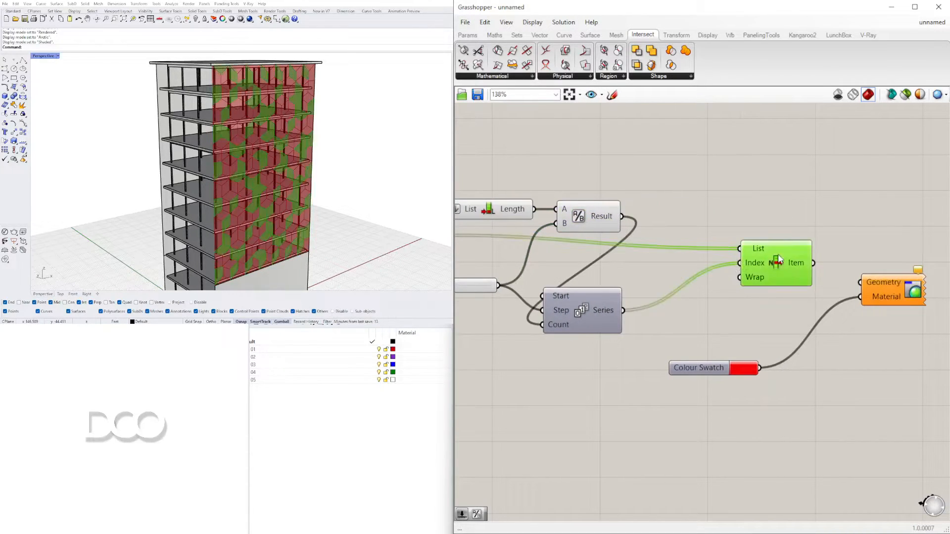
pyautogui.moveTo(831, 283); pyautogui.dragTo(710, 276, button='right')
pyautogui.moveTo(396, 191); pyautogui.dragTo(380, 207, button='right')
pyautogui.scroll(-1, 610, 274)
# Tidy the layout of the List Length, Division, Series and List Item components
pyautogui.moveTo(611, 273); pyautogui.dragTo(774, 271, button='right')
pyautogui.moveTo(655, 297); pyautogui.dragTo(735, 260)
pyautogui.moveTo(801, 248); pyautogui.dragTo(819, 237)
pyautogui.moveTo(668, 175); pyautogui.dragTo(549, 249)
pyautogui.moveTo(581, 215); pyautogui.dragTo(602, 199)
pyautogui.click(626, 236)
# Wire List Item's Item output into the Custom Preview's Geometry input
pyautogui.moveTo(710, 278); pyautogui.dragTo(763, 267, button='right')
pyautogui.moveTo(836, 257); pyautogui.dragTo(672, 259, button='right')
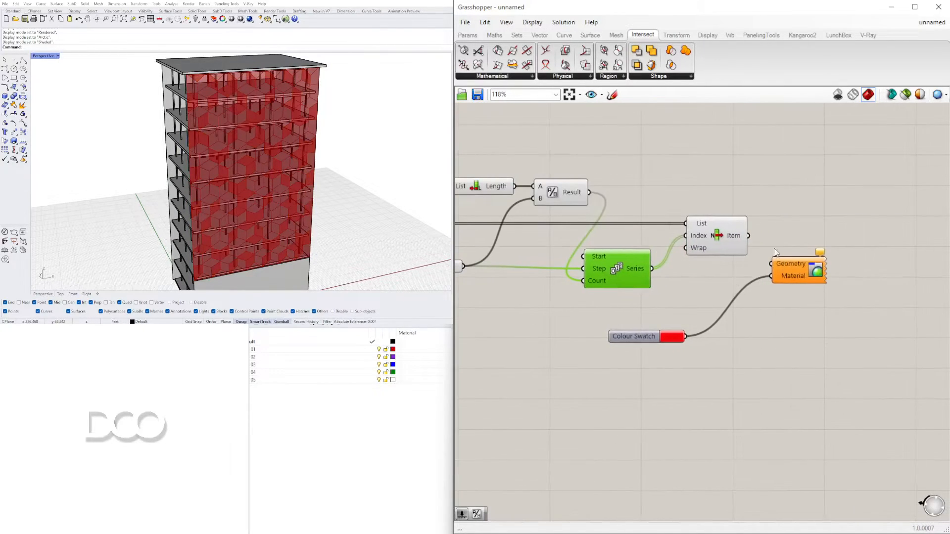
pyautogui.moveTo(749, 236); pyautogui.dragTo(772, 263)
pyautogui.click(762, 233)
pyautogui.scroll(3, 731, 341)
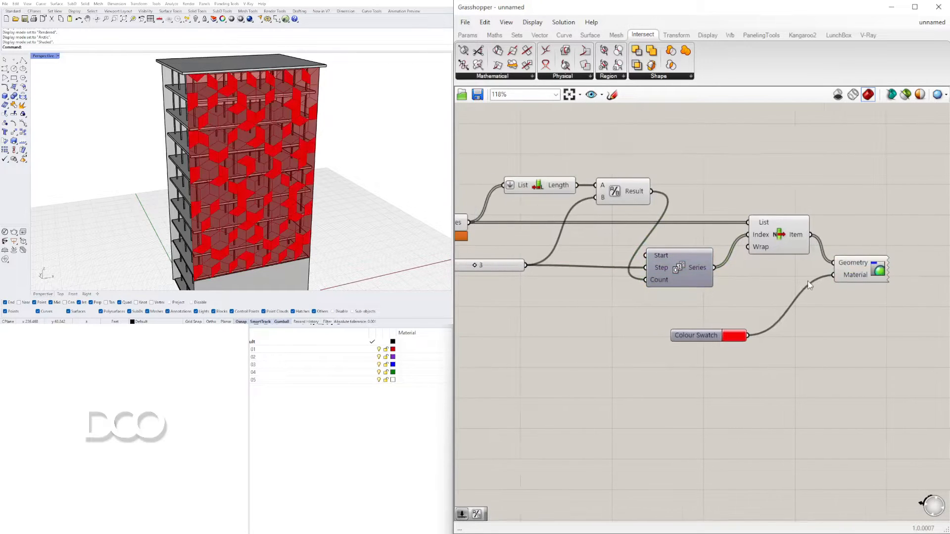
# Set the Colour Swatch to a yellow-orange with hue 43°
pyautogui.scroll(2, 731, 342)
pyautogui.click(731, 341)
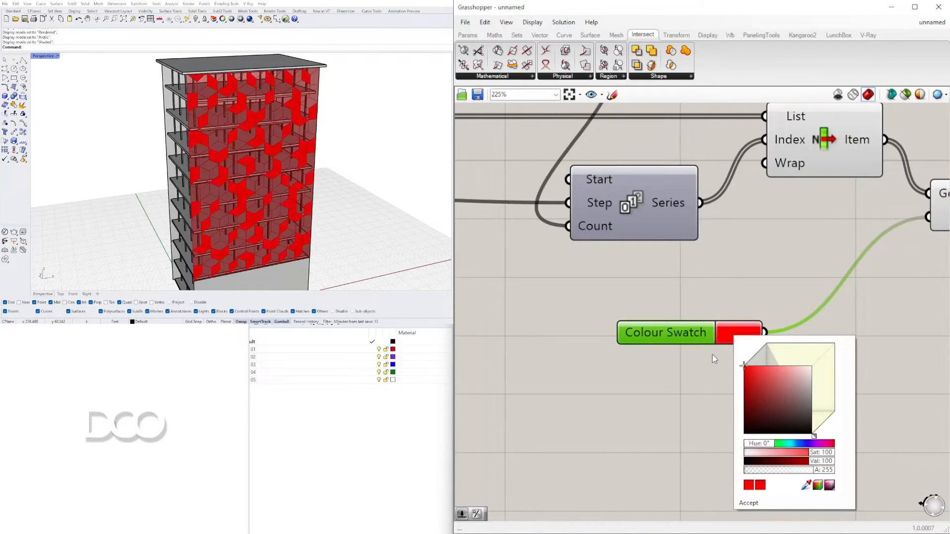
pyautogui.moveTo(770, 442)
pyautogui.mouseDown()
pyautogui.moveTo(785, 452)
pyautogui.moveTo(766, 458)
pyautogui.mouseUp()
pyautogui.scroll(-2, 722, 317)
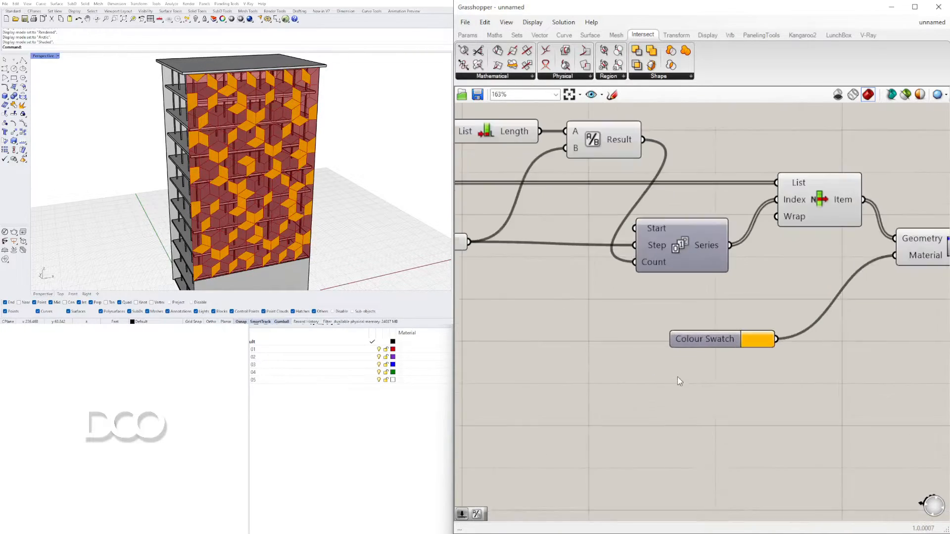
# Tidy the definition by repositioning the Colour Swatch, Series and neighbouring components into a more compact layout
pyautogui.moveTo(718, 344); pyautogui.dragTo(775, 312)
pyautogui.moveTo(681, 250); pyautogui.dragTo(697, 227)
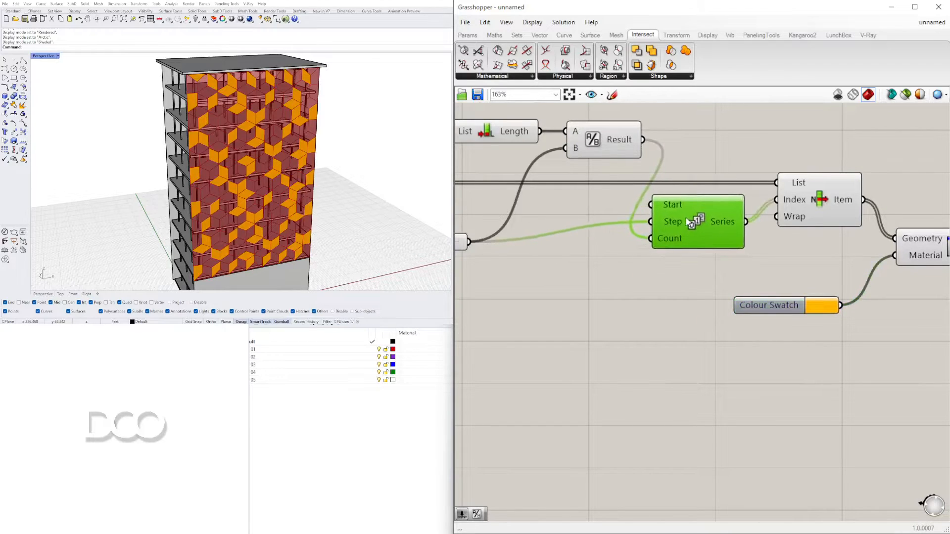
pyautogui.click(650, 261)
pyautogui.scroll(-2, 650, 260)
pyautogui.scroll(2, 648, 256)
pyautogui.moveTo(518, 317); pyautogui.dragTo(533, 302)
pyautogui.click(610, 219)
pyautogui.scroll(2, 612, 218)
pyautogui.moveTo(804, 269); pyautogui.dragTo(726, 223)
pyautogui.moveTo(798, 238); pyautogui.dragTo(779, 255)
pyautogui.click(794, 176)
pyautogui.scroll(-4, 795, 177)
pyautogui.moveTo(794, 176); pyautogui.dragTo(599, 194, button='right')
pyautogui.scroll(2, 800, 258)
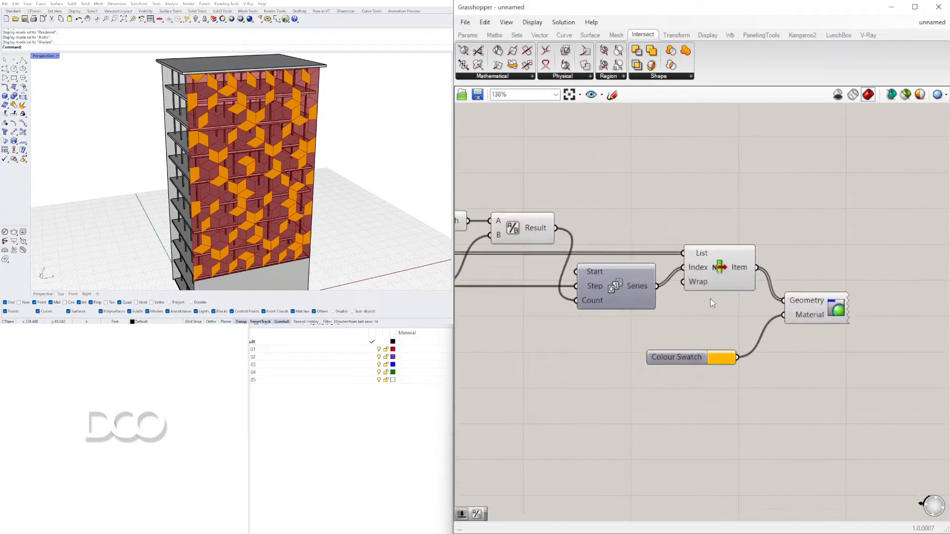
pyautogui.moveTo(620, 286); pyautogui.dragTo(628, 286)
pyautogui.click(730, 213)
# Move the Custom Preview and its Colour Swatch further away from List Item to free space
pyautogui.moveTo(800, 251); pyautogui.dragTo(660, 227, button='right')
pyautogui.moveTo(630, 319); pyautogui.dragTo(681, 303, button='right')
pyautogui.moveTo(571, 327); pyautogui.dragTo(740, 329, button='right')
pyautogui.scroll(-2, 844, 369)
pyautogui.moveTo(844, 369); pyautogui.dragTo(718, 363, button='right')
pyautogui.moveTo(862, 415); pyautogui.dragTo(686, 297)
pyautogui.click(682, 256)
pyautogui.scroll(-2, 721, 347)
pyautogui.moveTo(785, 356); pyautogui.dragTo(838, 354)
pyautogui.keyDown('shift'); pyautogui.click(672, 335); pyautogui.keyUp('shift')
pyautogui.click(835, 327)
# Duplicate the Series and List Item components with their wires directly below the originals
pyautogui.scroll(3, 693, 300)
pyautogui.moveTo(725, 275); pyautogui.dragTo(858, 253, button='right')
pyautogui.click(833, 257)
pyautogui.moveTo(864, 331); pyautogui.dragTo(563, 251)
pyautogui.moveTo(849, 316); pyautogui.dragTo(759, 248)
pyautogui.keyDown('alt'); pyautogui.moveTo(833, 254); pyautogui.dragTo(837, 323); pyautogui.keyUp('alt')
# Add an Addition component, wiring the step slider into A and its Result into the duplicated Series' Start input
pyautogui.doubleClick(614, 355)
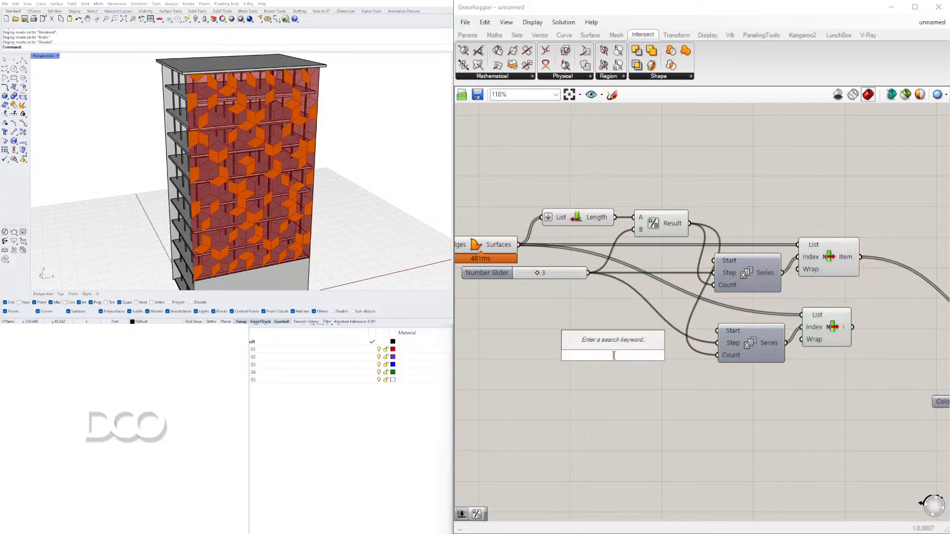
pyautogui.write('Addition')
pyautogui.press('Return')
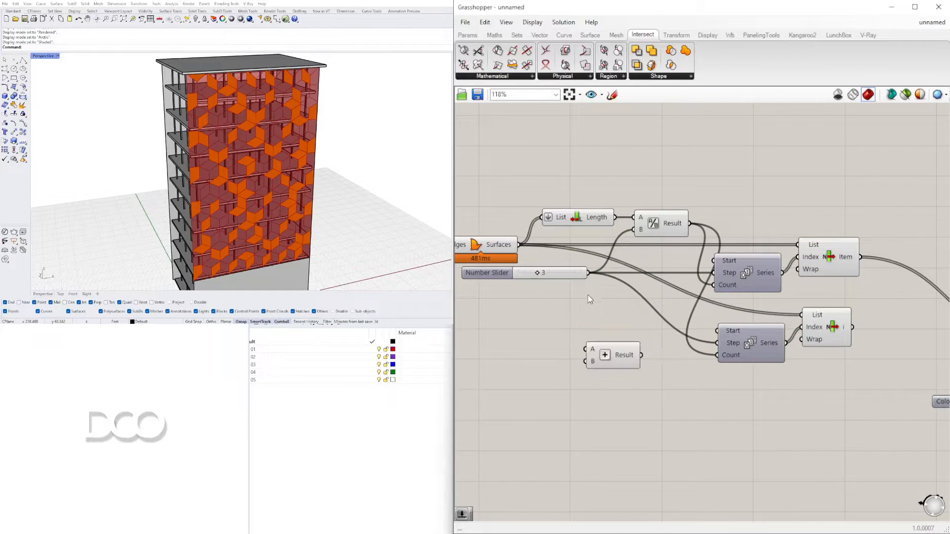
pyautogui.moveTo(589, 273); pyautogui.dragTo(717, 343)
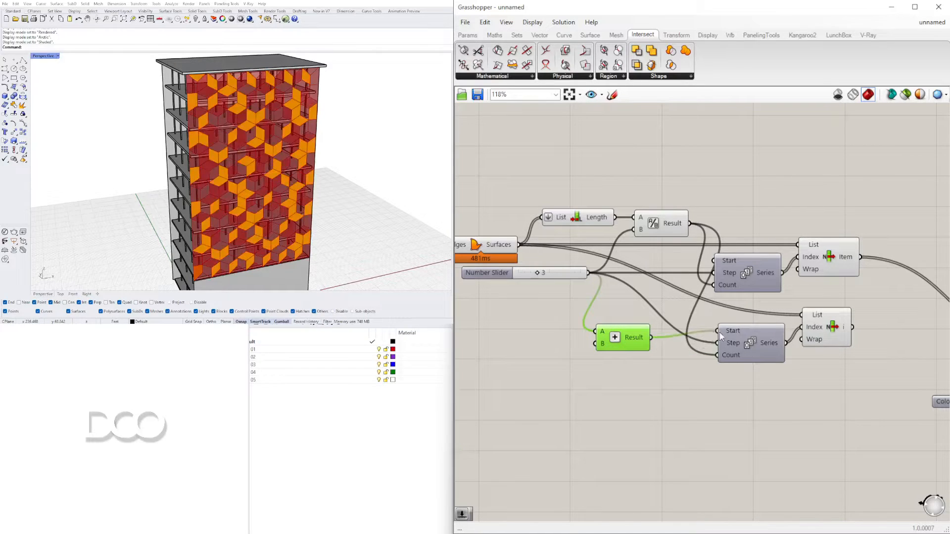
pyautogui.moveTo(825, 339); pyautogui.dragTo(728, 341, button='right')
pyautogui.click(742, 332)
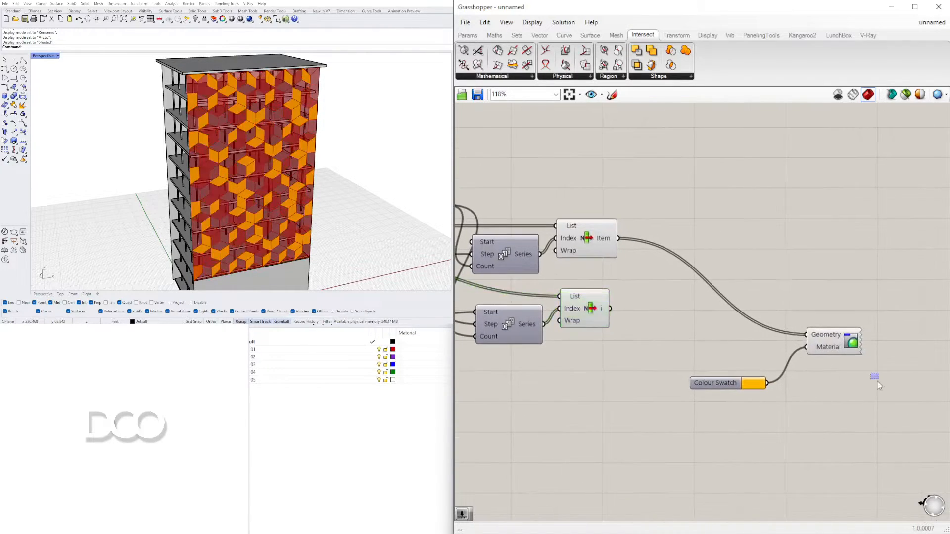
# Duplicate the Custom Preview and Colour Swatch, feeding the copy's Geometry from the second List Item
pyautogui.moveTo(872, 378); pyautogui.dragTo(763, 340)
pyautogui.moveTo(814, 303); pyautogui.dragTo(769, 303)
pyautogui.click(764, 372)
pyautogui.scroll(4, 767, 364)
# Change the second Custom Preview's Colour Swatch to lime green with a hue of 80°
pyautogui.click(696, 338)
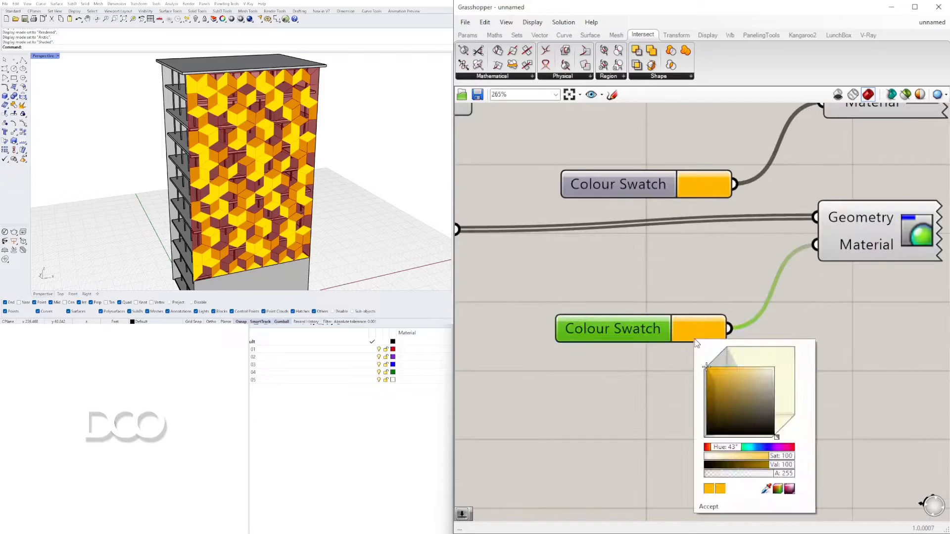
pyautogui.moveTo(748, 399); pyautogui.dragTo(706, 356)
pyautogui.moveTo(716, 447); pyautogui.dragTo(732, 448)
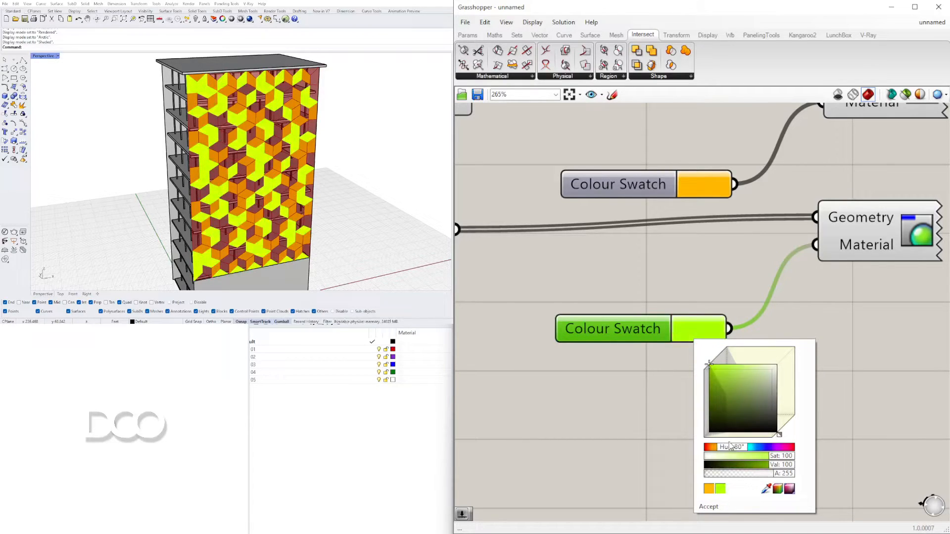
pyautogui.scroll(-8, 806, 304)
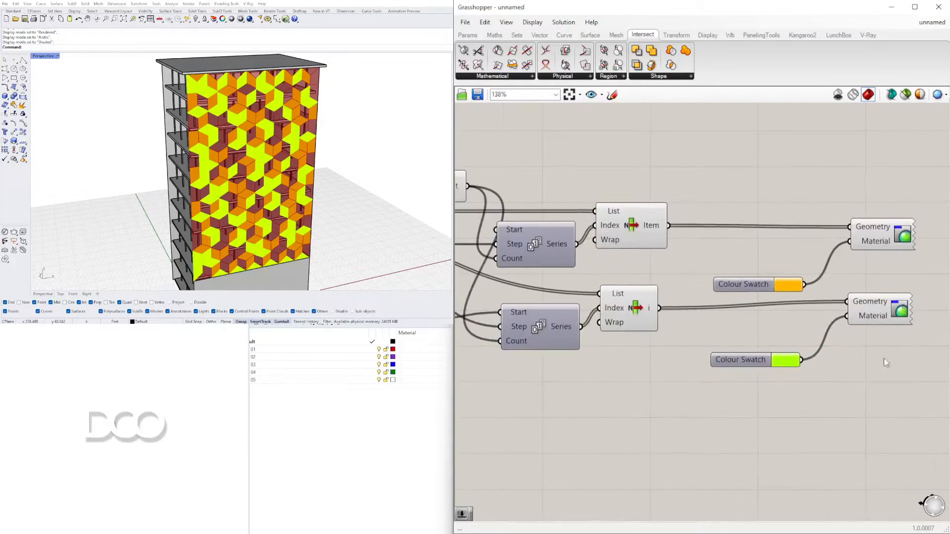
# Duplicate the second Series and List Item with their wires directly below as a third set
pyautogui.moveTo(815, 357); pyautogui.dragTo(747, 293)
pyautogui.keyDown('alt'); pyautogui.moveTo(747, 319); pyautogui.dragTo(748, 353); pyautogui.keyUp('alt')
pyautogui.scroll(4, 666, 313)
# Add a second Addition component fed by the first Addition's Result in A, and wire its Result into the third Series' Start
pyautogui.moveTo(672, 311); pyautogui.dragTo(640, 308)
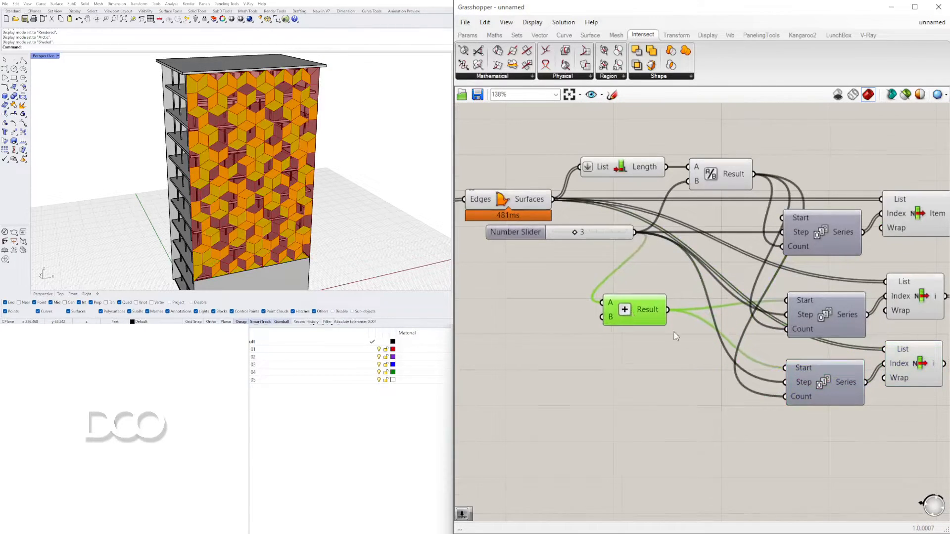
pyautogui.scroll(-8, 675, 331)
pyautogui.moveTo(762, 394); pyautogui.dragTo(754, 308)
pyautogui.scroll(4, 595, 306)
pyautogui.click(752, 279)
pyautogui.scroll(4, 509, 344)
pyautogui.moveTo(490, 359); pyautogui.dragTo(626, 385)
pyautogui.scroll(4, 579, 338)
pyautogui.scroll(-5, 549, 349)
pyautogui.scroll(3, 584, 352)
pyautogui.scroll(-4, 712, 415)
pyautogui.moveTo(713, 414); pyautogui.dragTo(524, 346, button='right')
pyautogui.scroll(4, 579, 359)
pyautogui.scroll(-3, 605, 358)
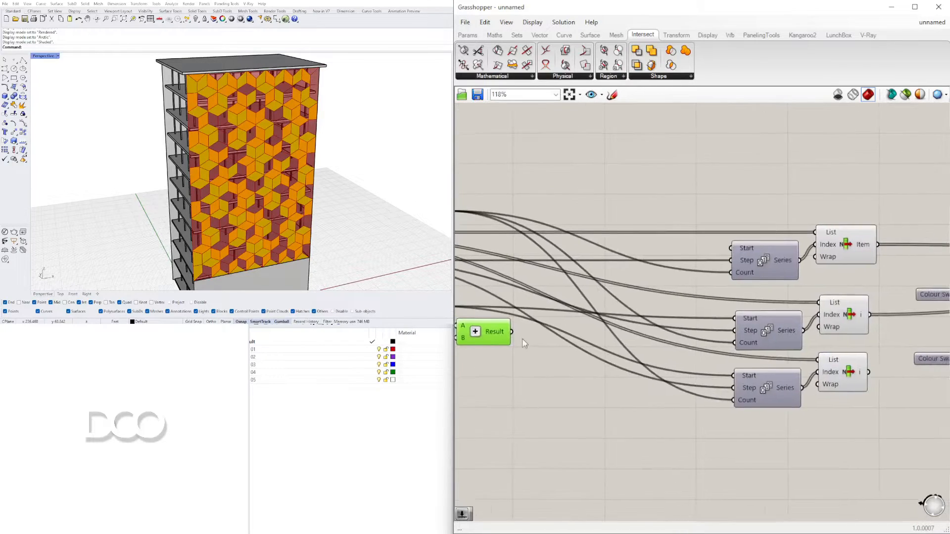
pyautogui.moveTo(686, 368); pyautogui.dragTo(733, 375)
# Duplicate the second Custom Preview and Colour Swatch below, feeding the copy's Geometry from the third List Item
pyautogui.moveTo(816, 416); pyautogui.dragTo(763, 401, button='right')
pyautogui.click(768, 367)
pyautogui.moveTo(768, 367); pyautogui.dragTo(632, 374, button='right')
pyautogui.moveTo(796, 356); pyautogui.dragTo(680, 310)
pyautogui.keyDown('alt'); pyautogui.moveTo(783, 314); pyautogui.dragTo(768, 361); pyautogui.keyUp('alt')
pyautogui.click(597, 385)
pyautogui.click(597, 385)
pyautogui.click(792, 369)
# Change the third Custom Preview's Colour Swatch to a dark teal blue
pyautogui.scroll(3, 704, 421)
pyautogui.click(737, 400)
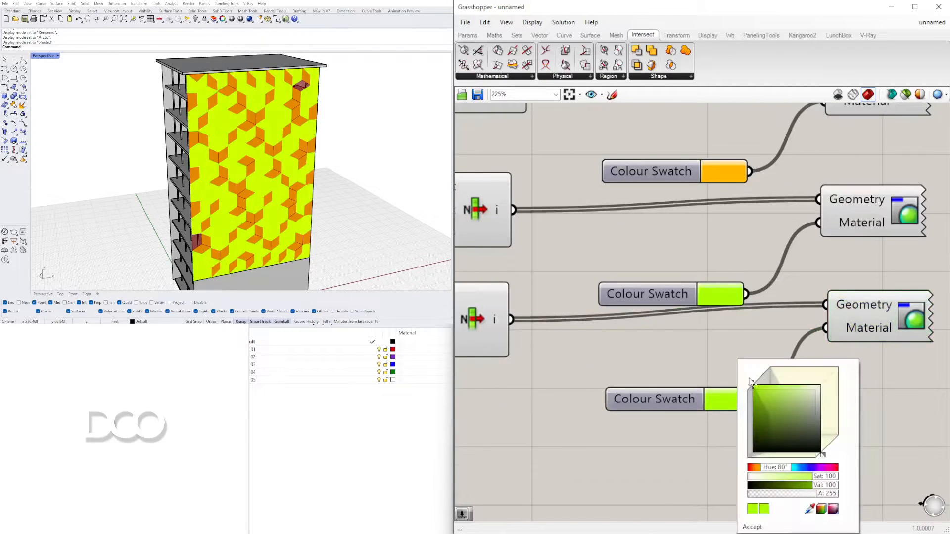
pyautogui.moveTo(757, 418)
pyautogui.mouseDown()
pyautogui.moveTo(760, 403)
pyautogui.moveTo(752, 419)
pyautogui.mouseUp()
pyautogui.moveTo(775, 471); pyautogui.dragTo(799, 490)
# Examine the facade from the front and highlight each List Item's panels to find surfaces not covered by any set
pyautogui.moveTo(303, 204); pyautogui.dragTo(274, 214, button='right')
pyautogui.scroll(-5, 804, 362)
pyautogui.moveTo(805, 362); pyautogui.dragTo(831, 384, button='right')
pyautogui.scroll(1, 732, 346)
pyautogui.click(702, 337)
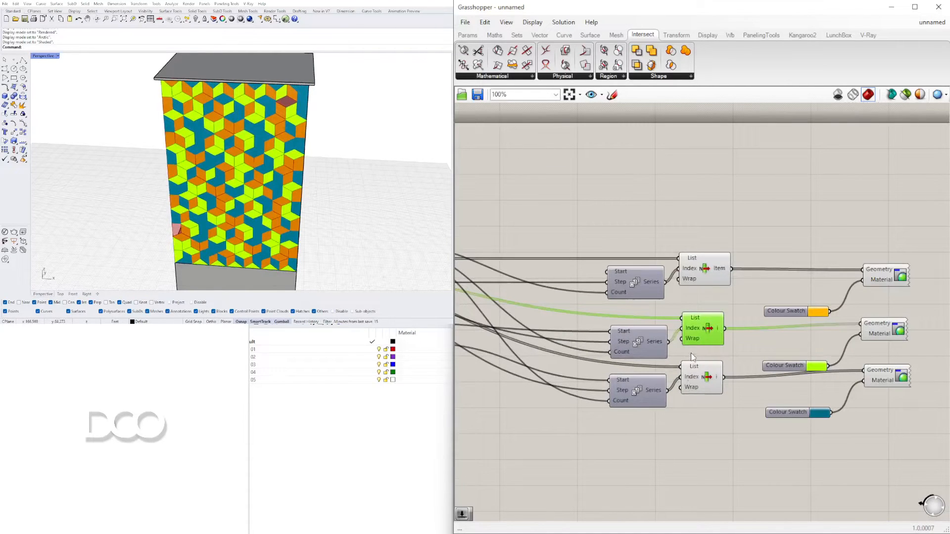
pyautogui.click(696, 380)
pyautogui.click(706, 276)
pyautogui.moveTo(511, 327); pyautogui.dragTo(761, 323, button='right')
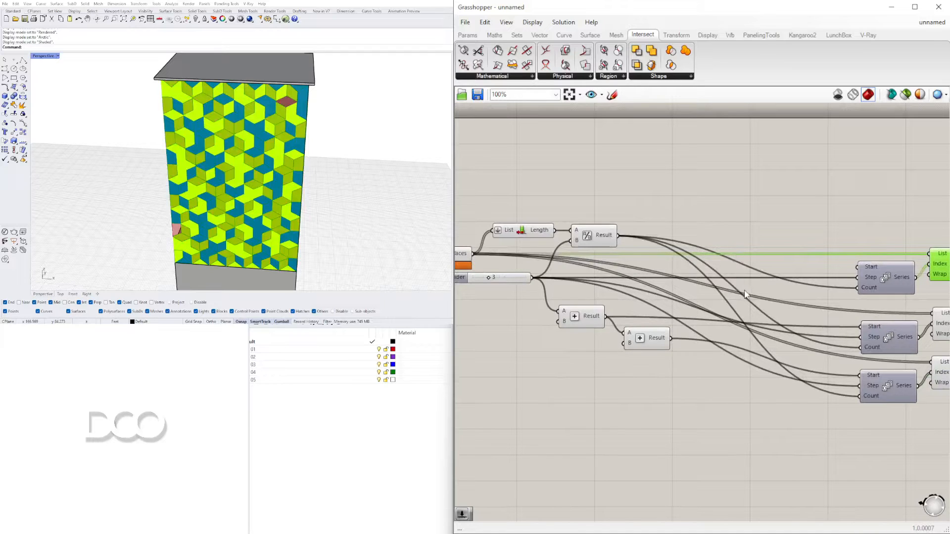
# Add another Addition component above the Series components and wire the Division's Result into its A input
pyautogui.scroll(4, 777, 294)
pyautogui.scroll(-4, 759, 283)
pyautogui.scroll(4, 782, 252)
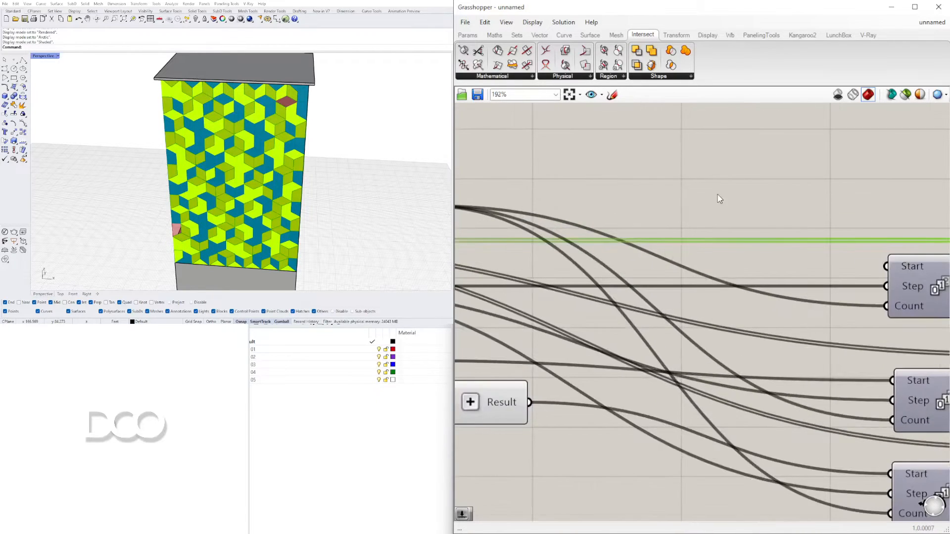
pyautogui.click(720, 198)
pyautogui.doubleClick(717, 191)
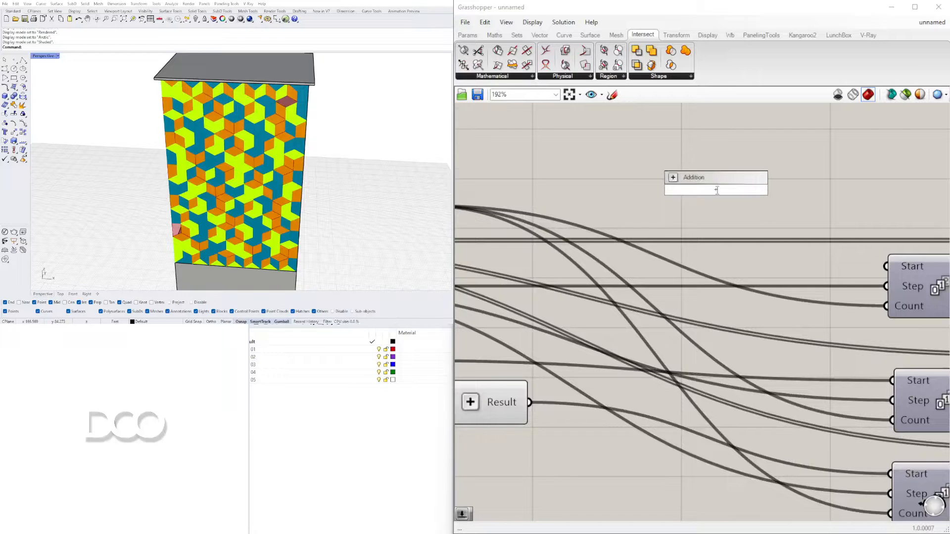
pyautogui.press('Return')
pyautogui.scroll(-2, 618, 208)
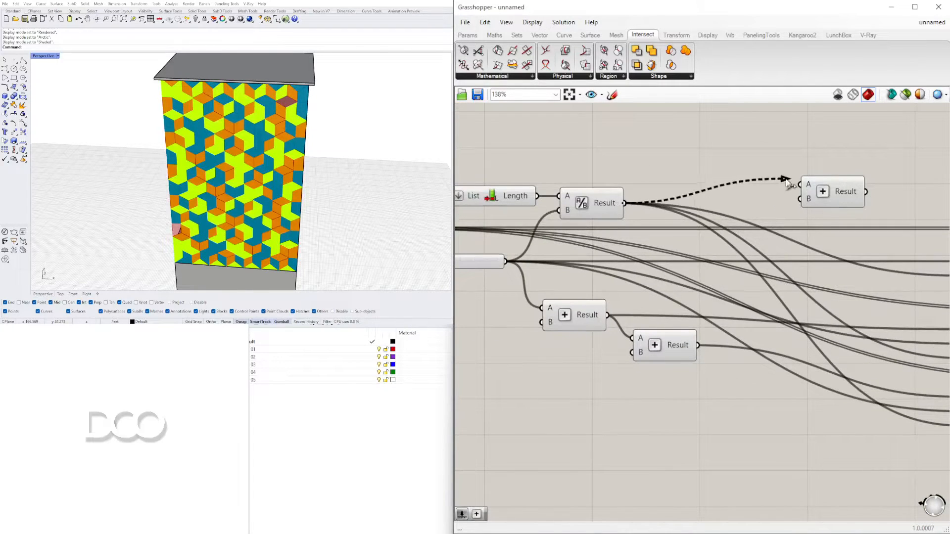
pyautogui.moveTo(782, 182); pyautogui.dragTo(800, 184)
pyautogui.moveTo(894, 198); pyautogui.dragTo(659, 199, button='right')
# Try feeding the new Addition's Result into each Series' Count in turn, undoing each connection
pyautogui.moveTo(667, 242); pyautogui.dragTo(708, 278)
pyautogui.moveTo(607, 204); pyautogui.dragTo(712, 200, button='right')
pyautogui.moveTo(762, 240); pyautogui.dragTo(803, 272)
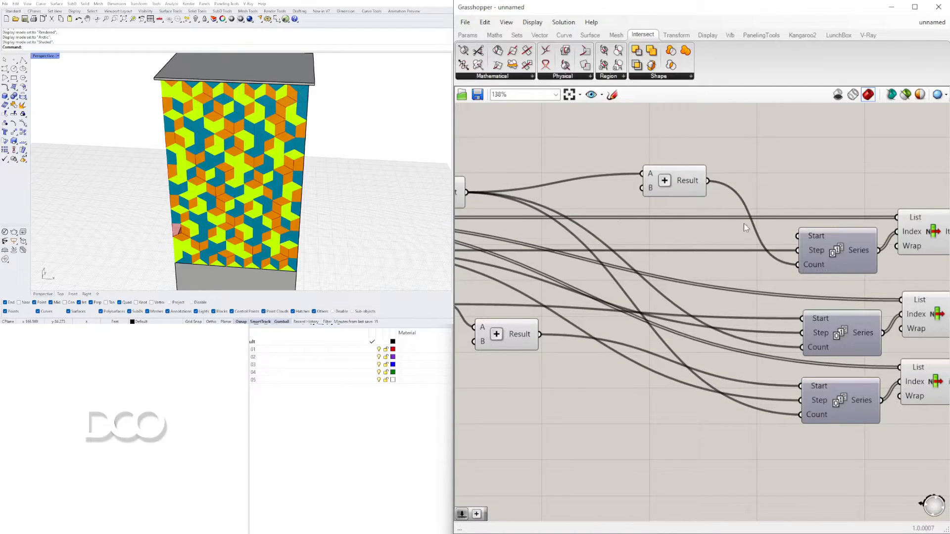
pyautogui.hotkey('ctrl', 'z')
pyautogui.moveTo(755, 287); pyautogui.dragTo(806, 351)
pyautogui.hotkey('ctrl', 'z')
pyautogui.moveTo(706, 174); pyautogui.dragTo(767, 363)
pyautogui.hotkey('ctrl', 'z')
pyautogui.moveTo(708, 181); pyautogui.dragTo(802, 415)
pyautogui.hotkey('ctrl', 'z')
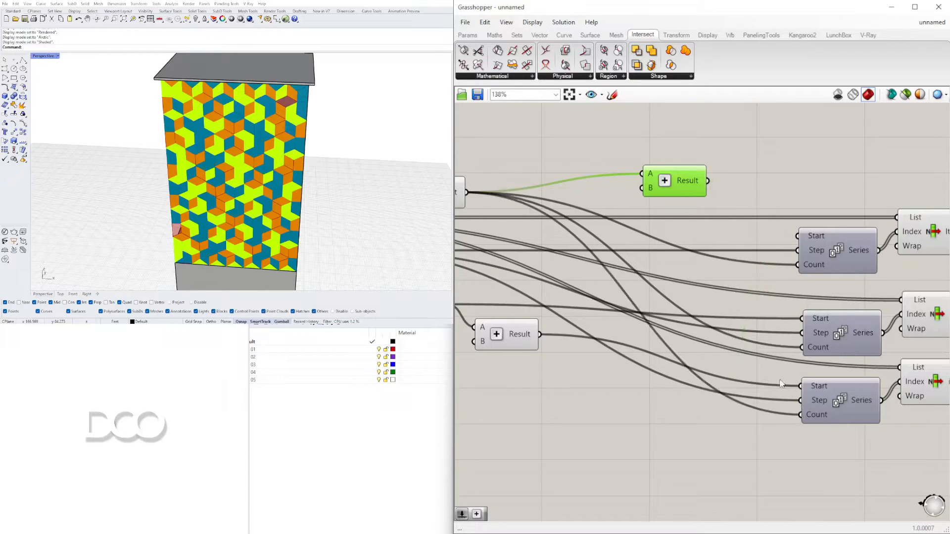
# Add a Number Slider set to 0 feeding the new Addition's B, and wire the Addition's Result into the third Series' Count
pyautogui.doubleClick(547, 132)
pyautogui.write('number slider')
pyautogui.press('Return')
pyautogui.moveTo(708, 181); pyautogui.dragTo(802, 415)
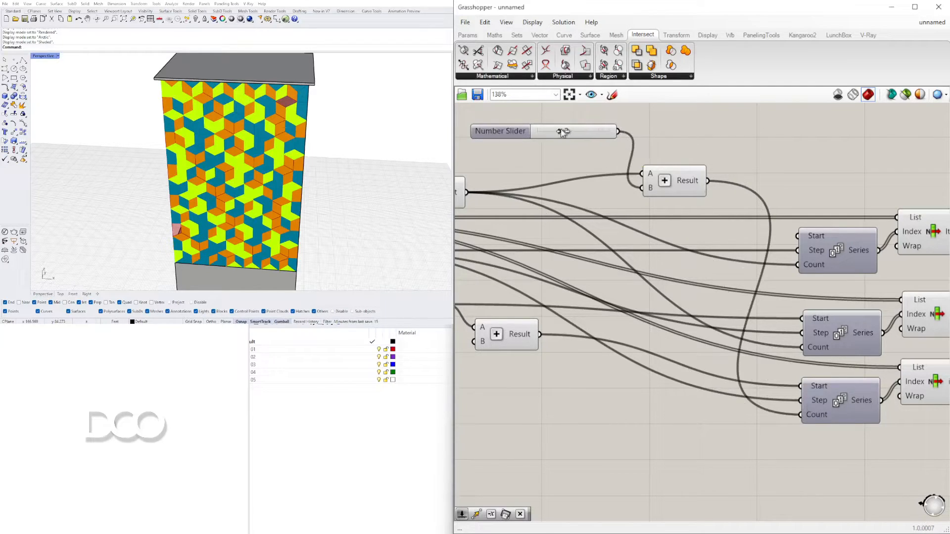
pyautogui.moveTo(569, 130); pyautogui.dragTo(604, 130)
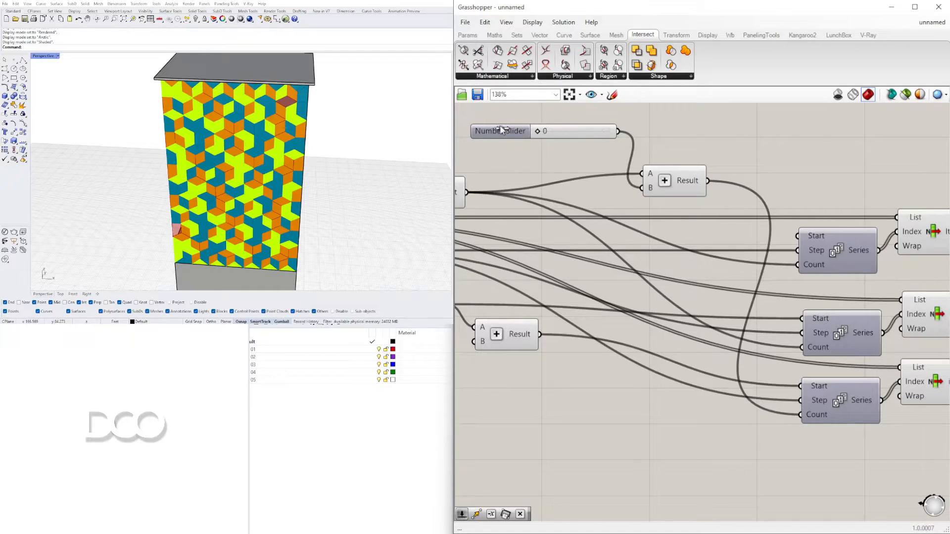
pyautogui.moveTo(626, 127); pyautogui.dragTo(531, 128)
pyautogui.moveTo(129, 174); pyautogui.dragTo(169, 154, button='right')
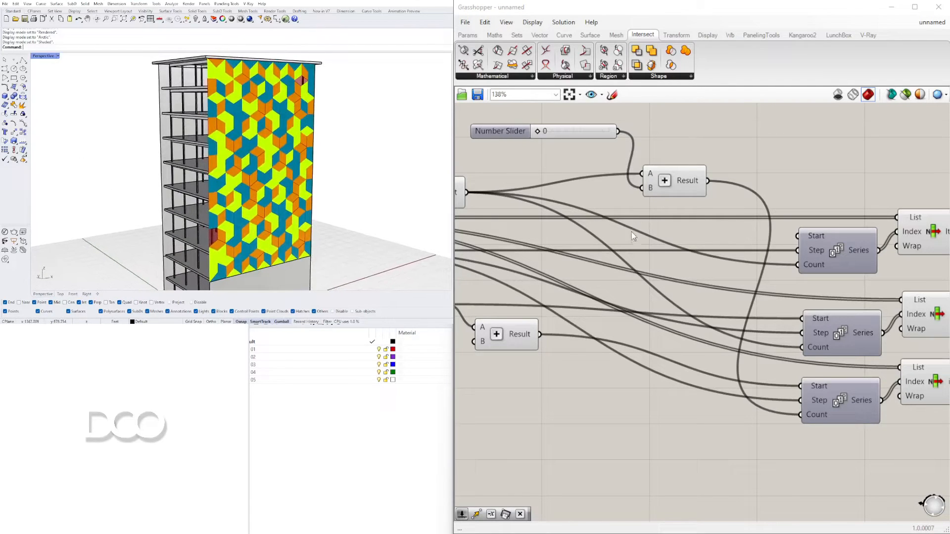
# Set the facade division's U Count slider to 3 and its V Count slider to 10
pyautogui.scroll(-5, 653, 274)
pyautogui.scroll(3, 765, 299)
pyautogui.scroll(6, 643, 294)
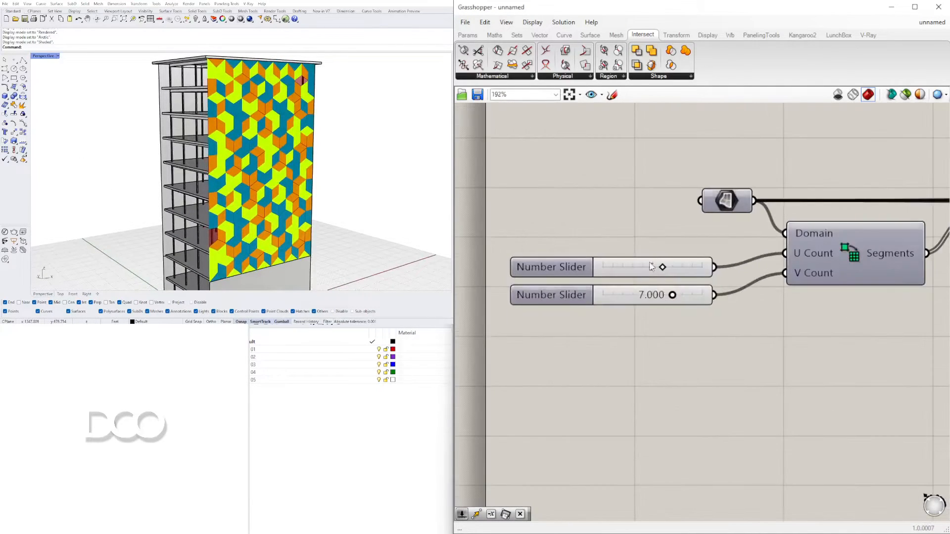
pyautogui.moveTo(674, 271); pyautogui.dragTo(616, 273)
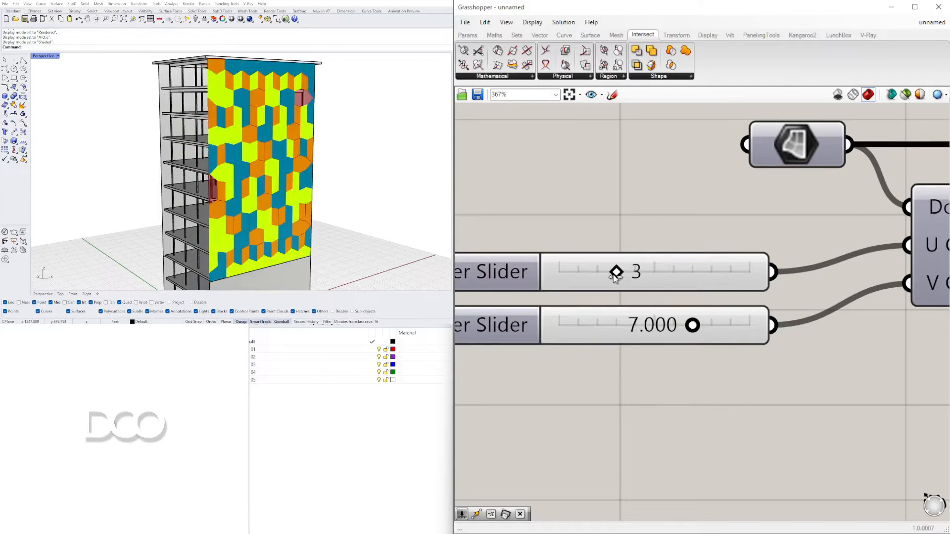
pyautogui.moveTo(739, 322); pyautogui.dragTo(751, 323)
pyautogui.doubleClick(694, 331)
pyautogui.write('10')
pyautogui.press('Return')
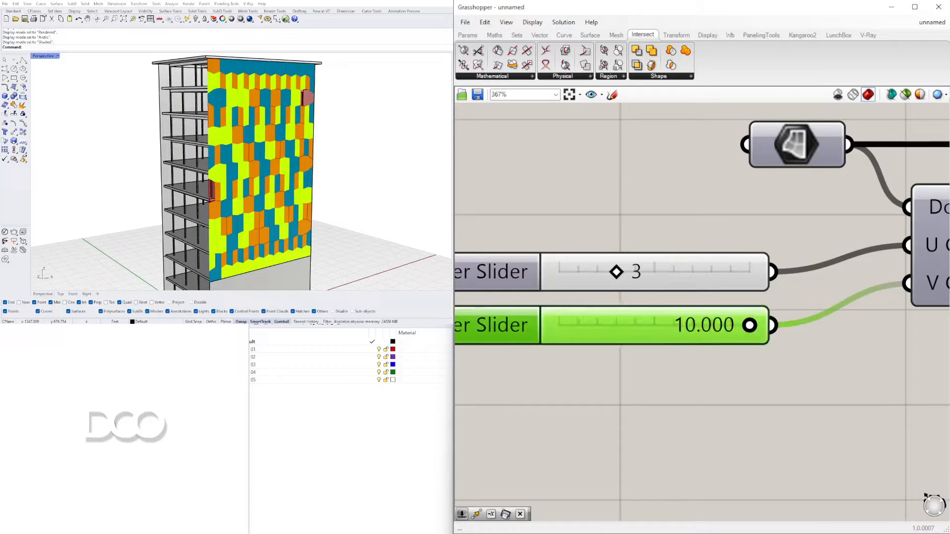
# Set the V Count slider to 5 and view the facade pattern from different angles
pyautogui.moveTo(301, 179); pyautogui.dragTo(248, 197, button='right')
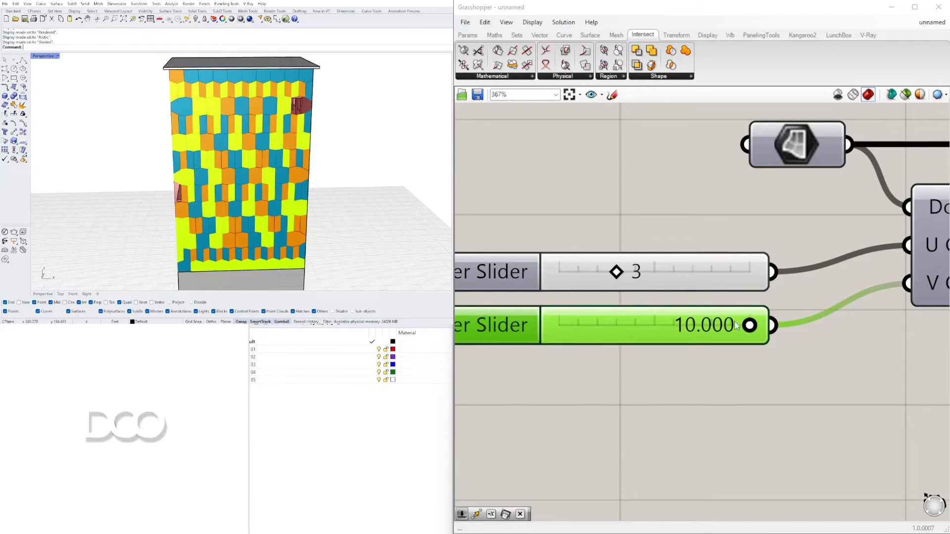
pyautogui.doubleClick(695, 331)
pyautogui.write('5')
pyautogui.press('Return')
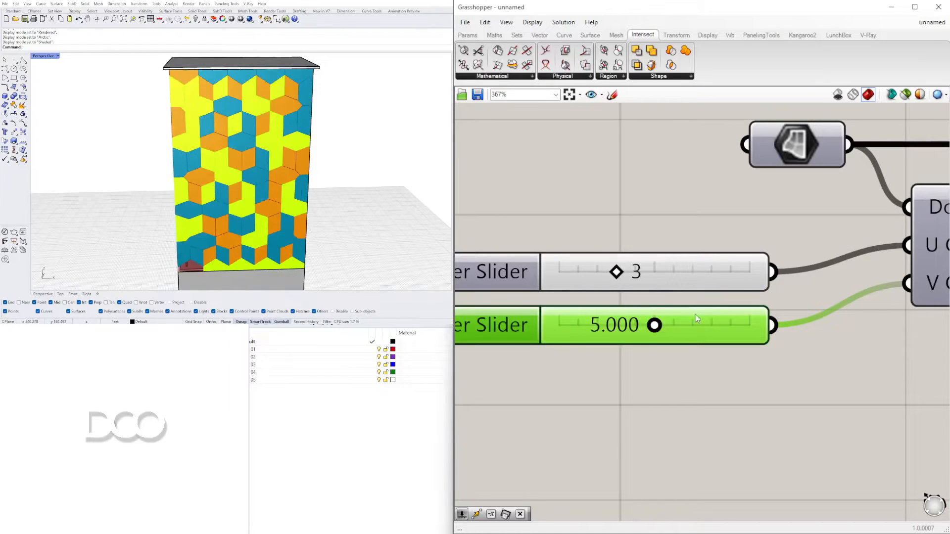
pyautogui.scroll(-3, 765, 365)
pyautogui.moveTo(384, 174); pyautogui.dragTo(294, 152, button='right')
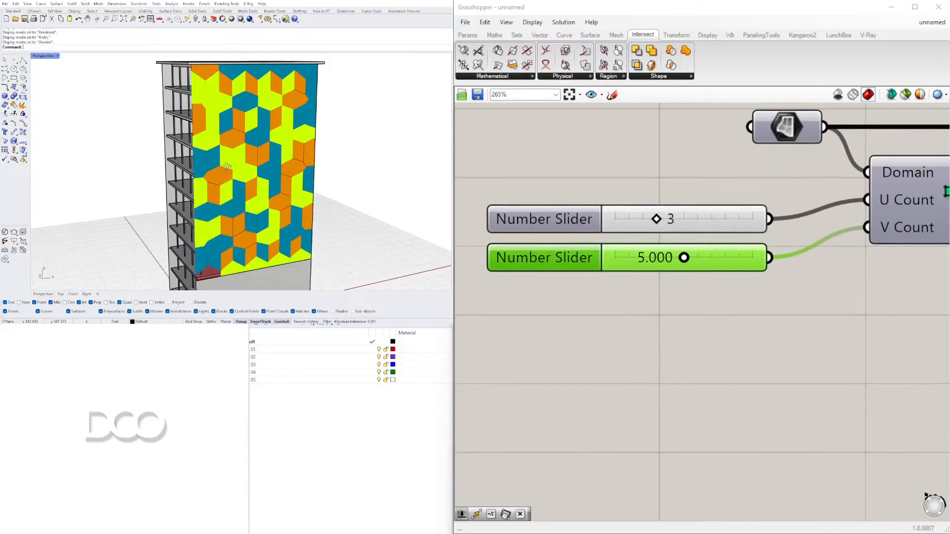
pyautogui.moveTo(228, 172); pyautogui.dragTo(268, 173, button='right')
# Switch the V Count slider to integer rounding and set its value to 4
pyautogui.doubleClick(524, 265)
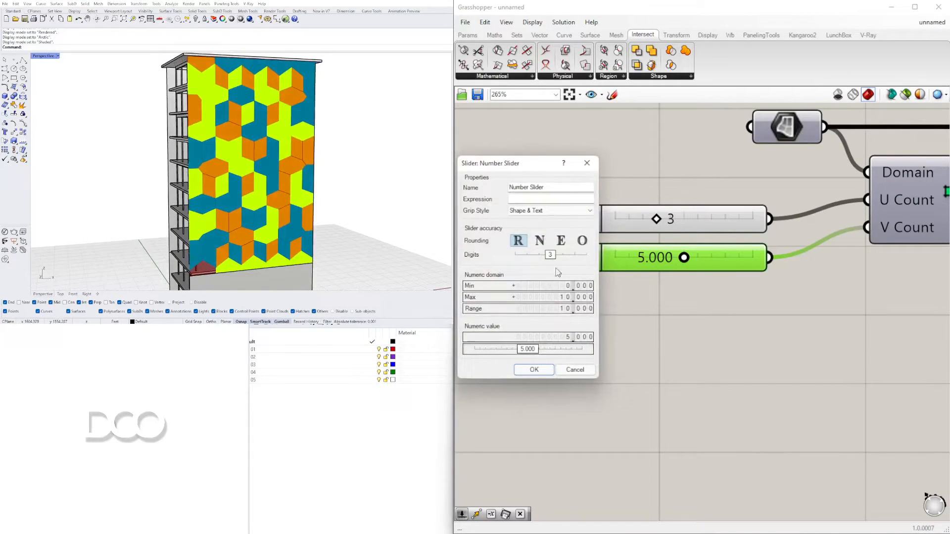
pyautogui.click(539, 240)
pyautogui.click(533, 371)
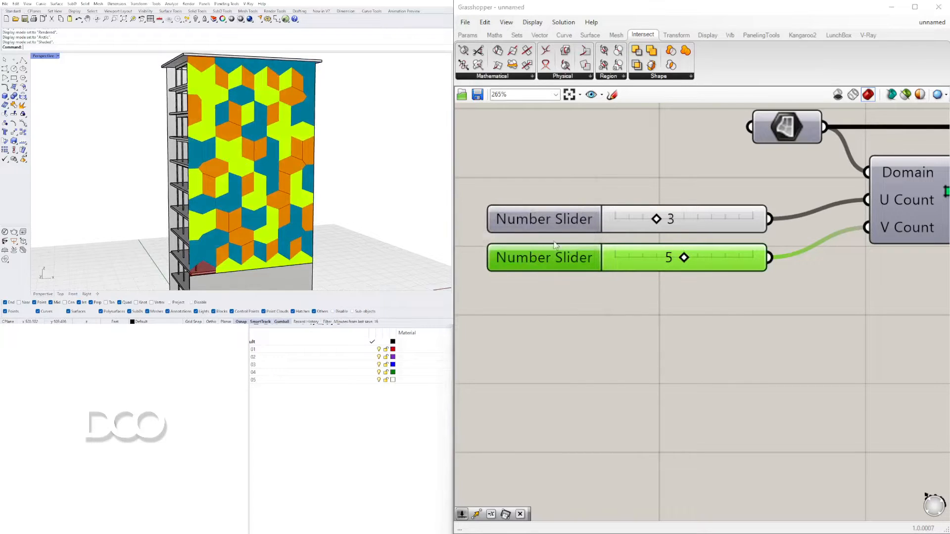
pyautogui.moveTo(684, 258); pyautogui.dragTo(669, 258)
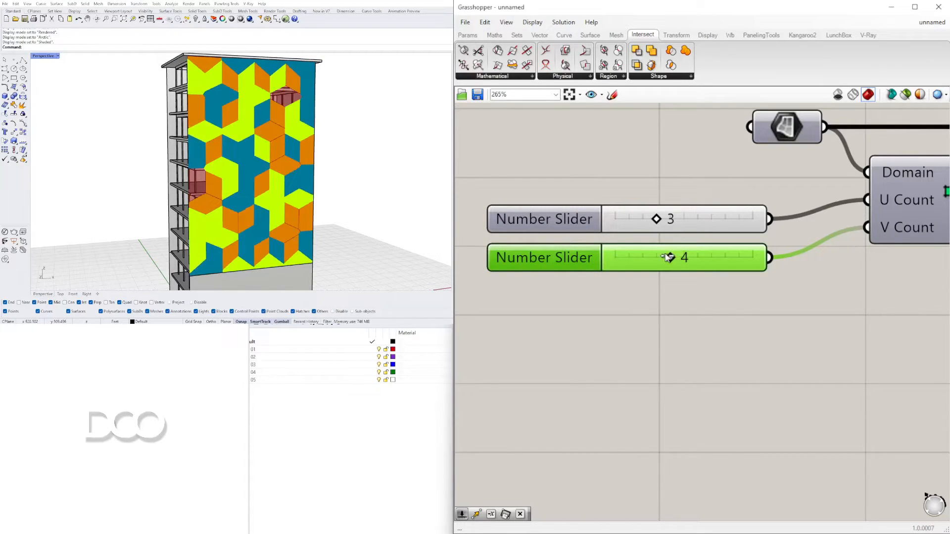
pyautogui.moveTo(319, 174); pyautogui.dragTo(365, 425, button='right')
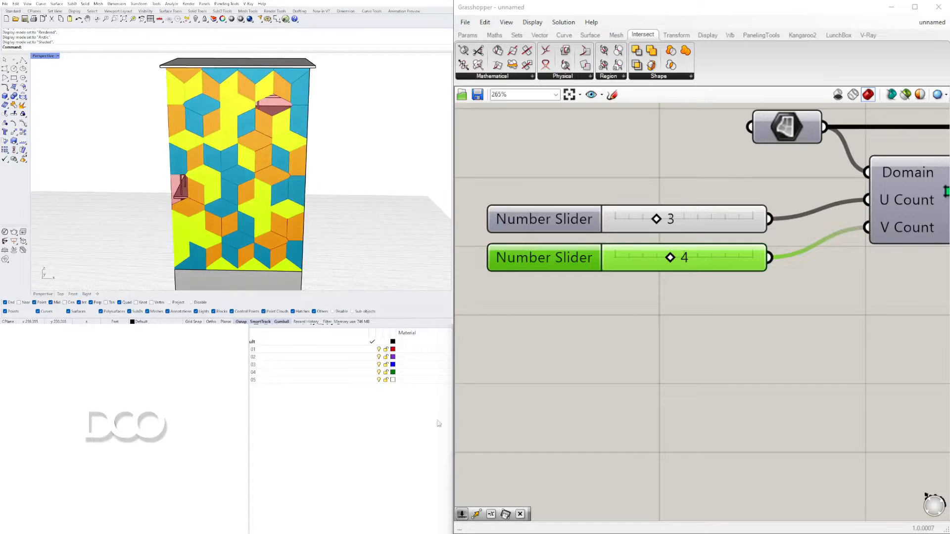
# Raise the U Count slider slightly and review the updated facade pattern on the whole building
pyautogui.moveTo(655, 222)
pyautogui.mouseDown()
pyautogui.moveTo(630, 219)
pyautogui.moveTo(667, 220)
pyautogui.mouseUp()
pyautogui.moveTo(337, 164); pyautogui.dragTo(358, 163, button='right')
pyautogui.scroll(-7, 687, 225)
pyautogui.moveTo(793, 242); pyautogui.dragTo(535, 238, button='right')
pyautogui.moveTo(792, 240); pyautogui.dragTo(475, 285, button='right')
pyautogui.moveTo(770, 265); pyautogui.dragTo(620, 254, button='right')
pyautogui.moveTo(362, 147); pyautogui.dragTo(318, 150, button='right')
pyautogui.scroll(-2, 317, 154)
pyautogui.moveTo(310, 211)
pyautogui.mouseDown(button='right')
pyautogui.moveTo(301, 197)
pyautogui.moveTo(316, 198)
pyautogui.mouseUp(button='right')
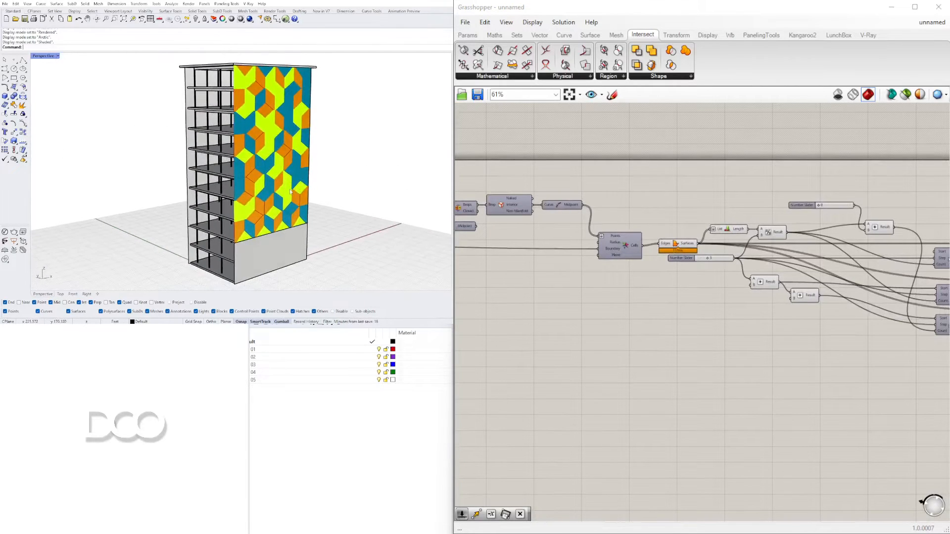
# Change the first Custom Preview's orange Colour Swatch to blue with a hue of 251°
pyautogui.moveTo(687, 302); pyautogui.dragTo(704, 320, button='right')
pyautogui.scroll(-2, 636, 325)
pyautogui.moveTo(637, 325); pyautogui.dragTo(775, 243, button='right')
pyautogui.scroll(3, 775, 244)
pyautogui.click(762, 242)
pyautogui.click(800, 259)
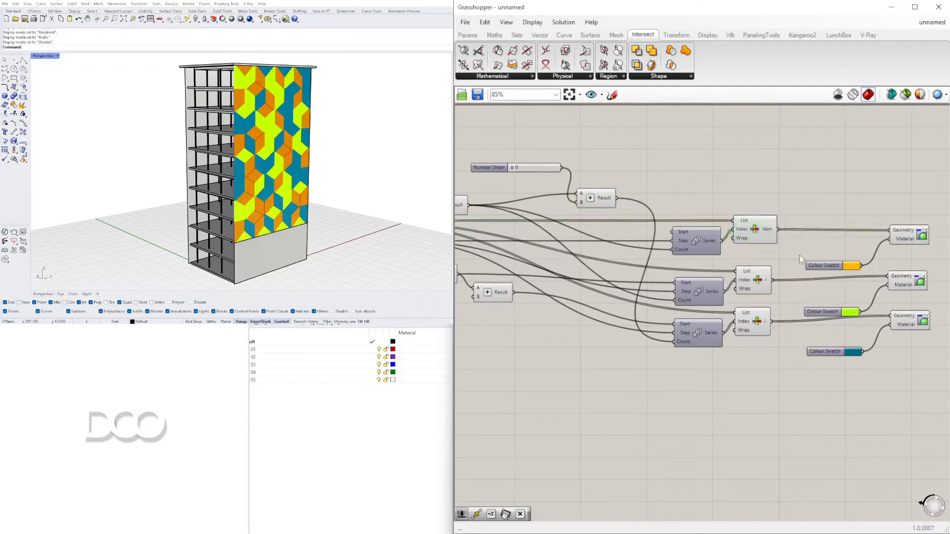
pyautogui.click(850, 267)
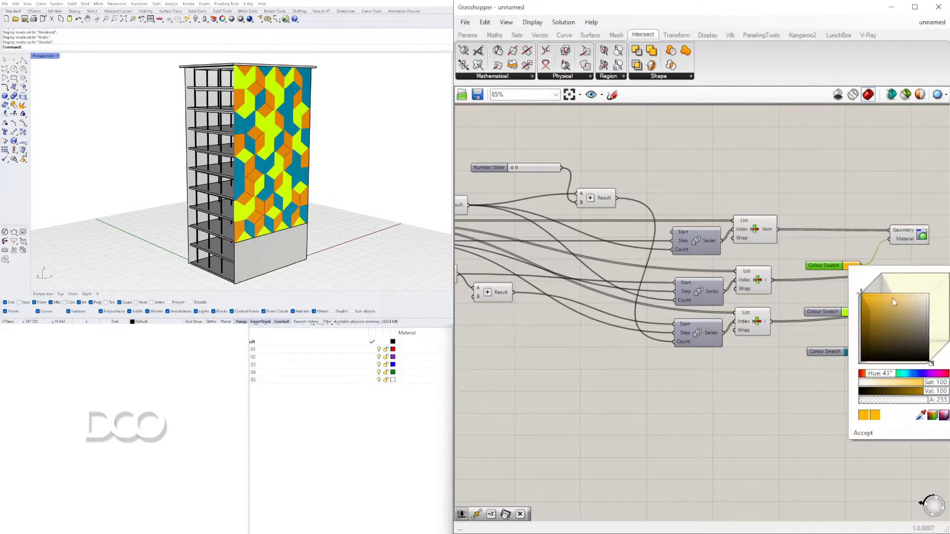
pyautogui.moveTo(898, 379); pyautogui.dragTo(927, 384)
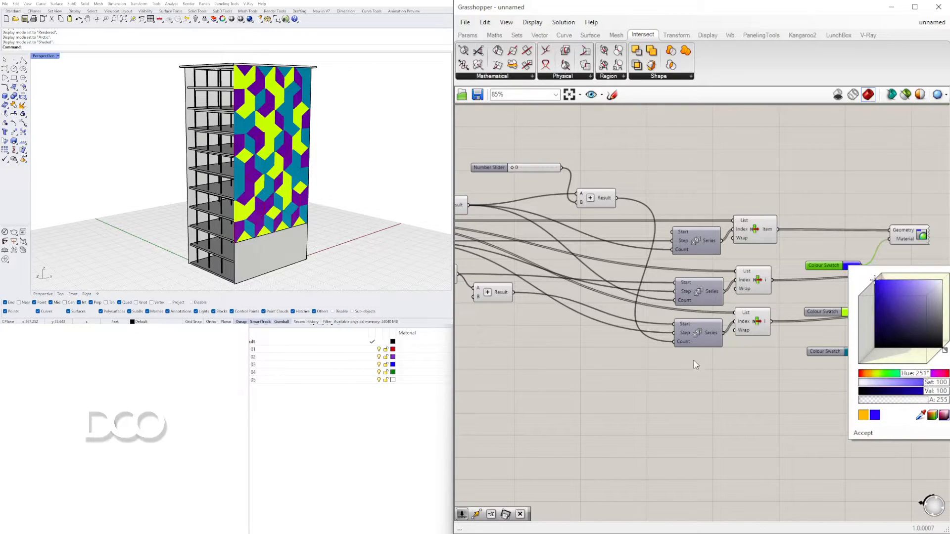
pyautogui.click(786, 391)
# Brighten the third Custom Preview's Colour Swatch to a vivid cyan at hue 192° and review the building
pyautogui.click(854, 352)
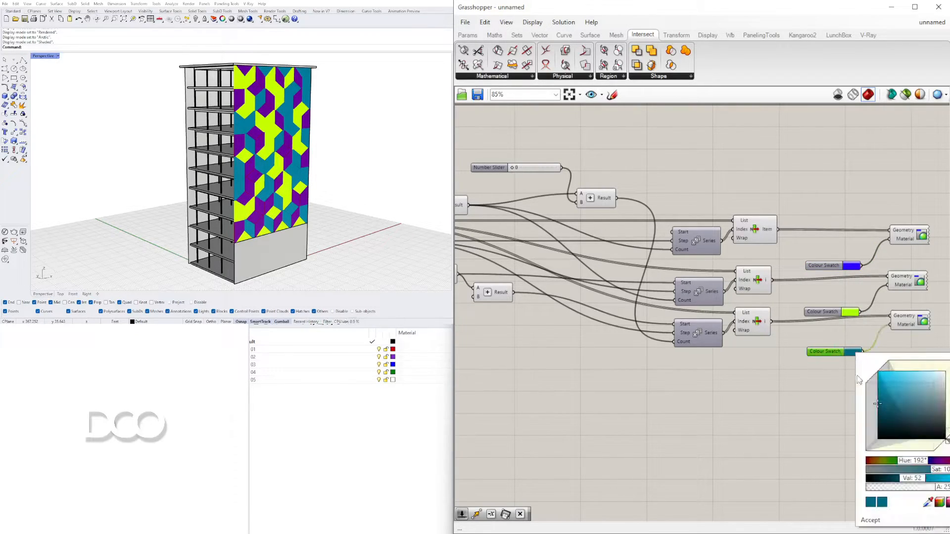
pyautogui.moveTo(887, 396); pyautogui.dragTo(873, 372)
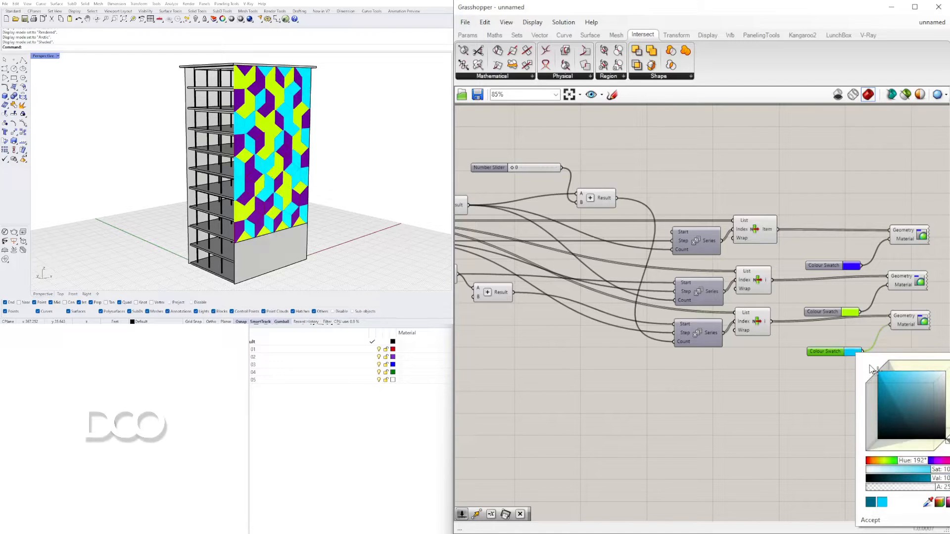
pyautogui.click(712, 436)
pyautogui.moveTo(277, 218); pyautogui.dragTo(272, 242, button='right')
pyautogui.keyDown('shift'); pyautogui.moveTo(272, 243); pyautogui.dragTo(118, 229, button='right'); pyautogui.keyUp('shift')
pyautogui.moveTo(285, 236); pyautogui.dragTo(335, 463, button='right')
# Add three Brep parameters and connect one to the output of each List Item
pyautogui.click(755, 229)
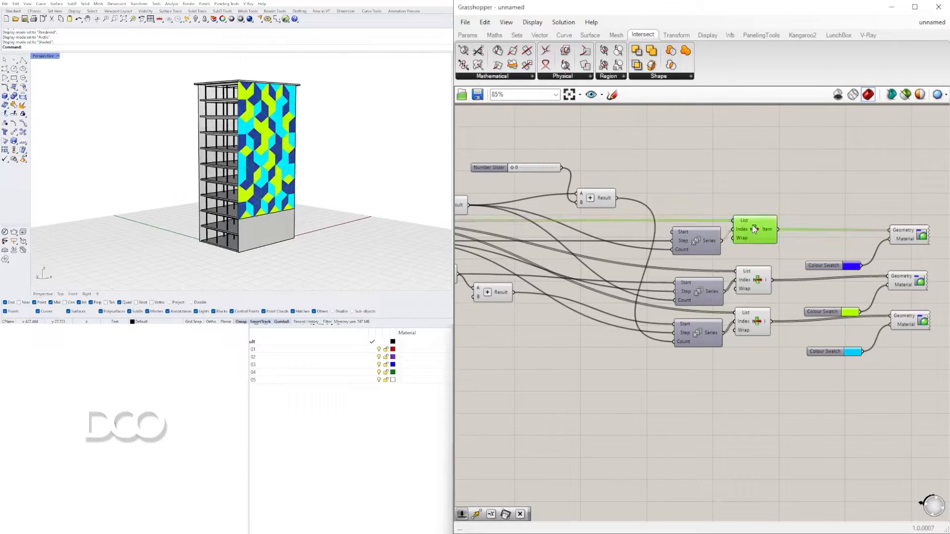
pyautogui.keyDown('shift'); pyautogui.click(756, 282); pyautogui.keyUp('shift')
pyautogui.keyDown('shift'); pyautogui.click(757, 322); pyautogui.keyUp('shift')
pyautogui.moveTo(862, 376); pyautogui.dragTo(800, 367, button='right')
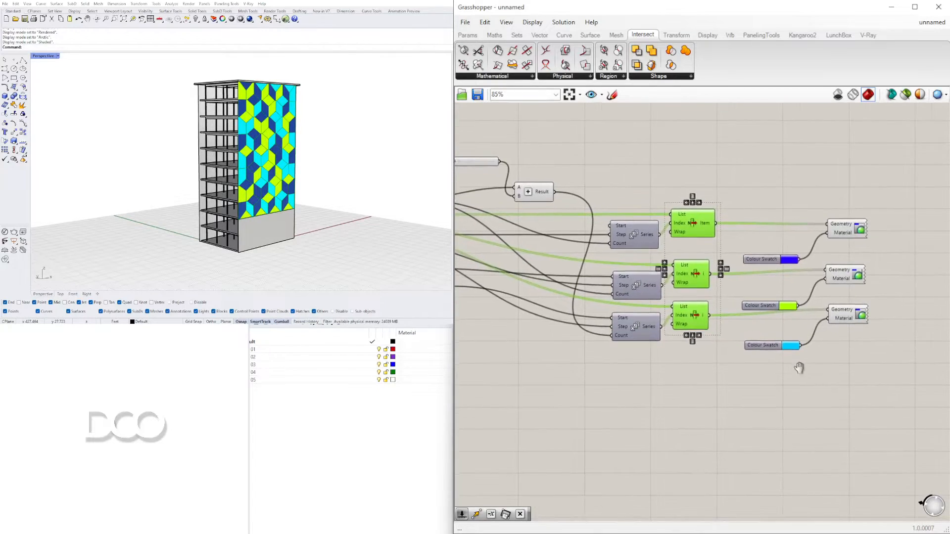
pyautogui.click(783, 179)
pyautogui.doubleClick(783, 180)
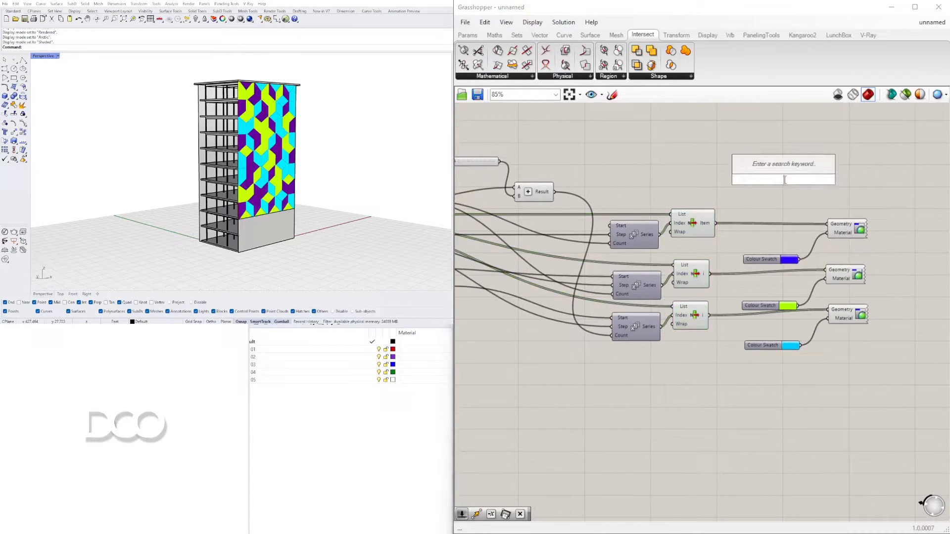
pyautogui.write('brep')
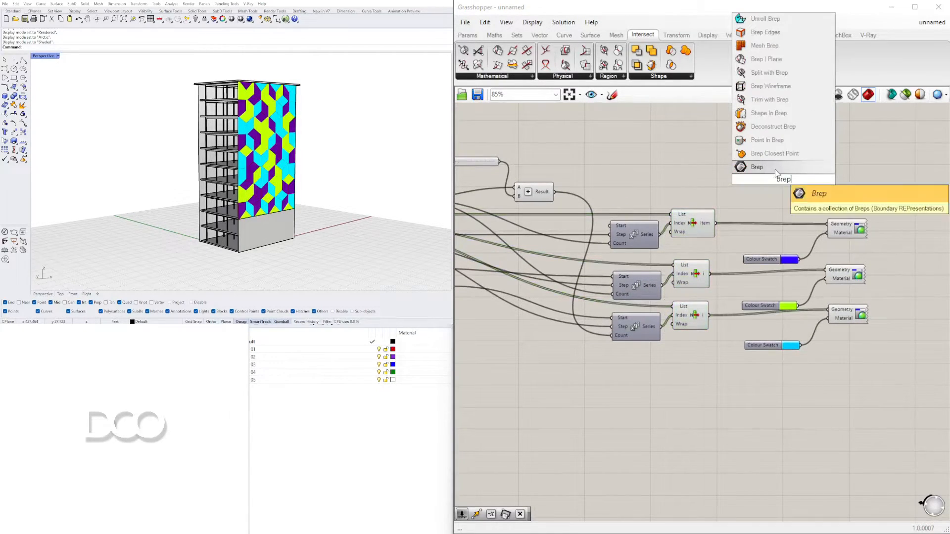
pyautogui.click(785, 166)
pyautogui.moveTo(770, 185); pyautogui.dragTo(771, 181)
pyautogui.moveTo(782, 181)
pyautogui.mouseDown()
pyautogui.moveTo(793, 168)
pyautogui.moveTo(794, 194)
pyautogui.moveTo(784, 193)
pyautogui.mouseUp()
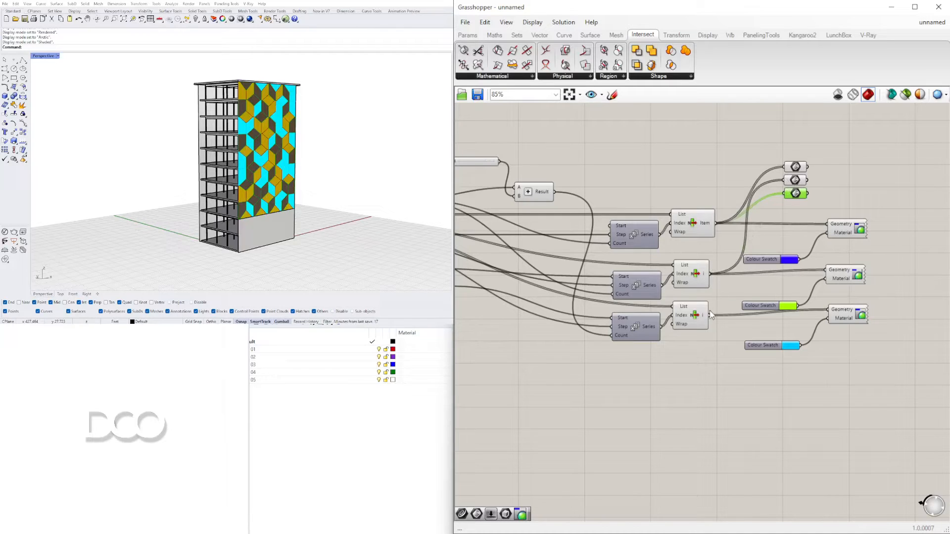
# Move the three Brep parameters below the Custom Previews, and shift the previews with their Colour Swatches up and away from the List Items
pyautogui.moveTo(760, 240); pyautogui.dragTo(888, 375)
pyautogui.click(865, 333)
pyautogui.moveTo(865, 332); pyautogui.dragTo(776, 334, button='right')
pyautogui.moveTo(810, 347); pyautogui.dragTo(677, 204)
pyautogui.click(806, 346)
pyautogui.moveTo(806, 347); pyautogui.dragTo(693, 206)
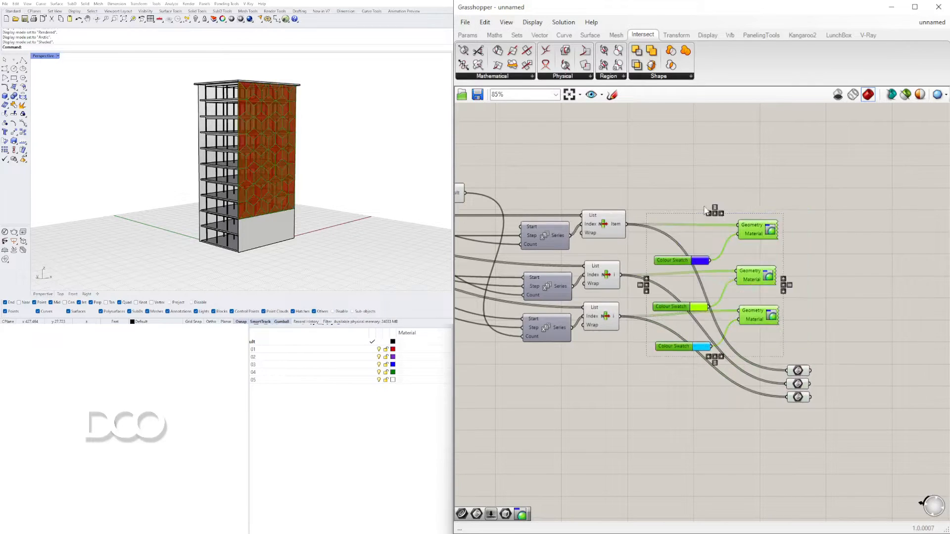
pyautogui.moveTo(762, 230); pyautogui.dragTo(859, 156)
pyautogui.click(843, 426)
pyautogui.moveTo(843, 427); pyautogui.dragTo(869, 332)
pyautogui.click(819, 356)
# Turn off the geometry preview of the three List Items
pyautogui.scroll(-3, 716, 366)
pyautogui.moveTo(685, 375); pyautogui.dragTo(777, 374, button='right')
pyautogui.moveTo(778, 372); pyautogui.dragTo(675, 248)
pyautogui.middleClick(713, 253)
pyautogui.click(746, 220)
pyautogui.click(848, 212)
# Try turning off the preview of the three Custom Preview components
pyautogui.scroll(3, 899, 339)
pyautogui.moveTo(899, 339); pyautogui.dragTo(865, 340, button='right')
pyautogui.moveTo(880, 317); pyautogui.dragTo(772, 188)
pyautogui.middleClick(783, 179)
pyautogui.click(804, 158)
pyautogui.click(867, 283)
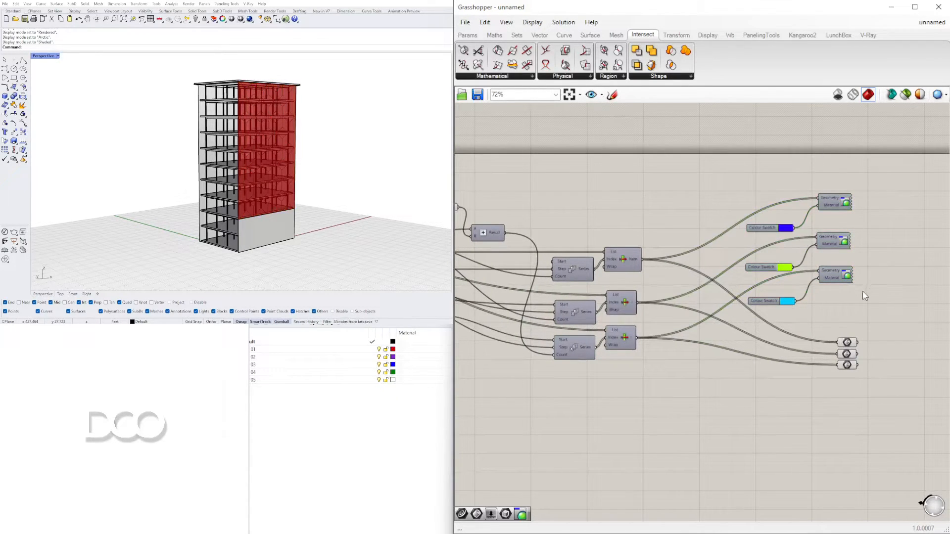
# Restore the Custom Previews' display and move the three Brep parameters, with their preview off, to just below the cyan Colour Swatch
pyautogui.middleClick(847, 333)
pyautogui.moveTo(893, 396); pyautogui.dragTo(759, 324)
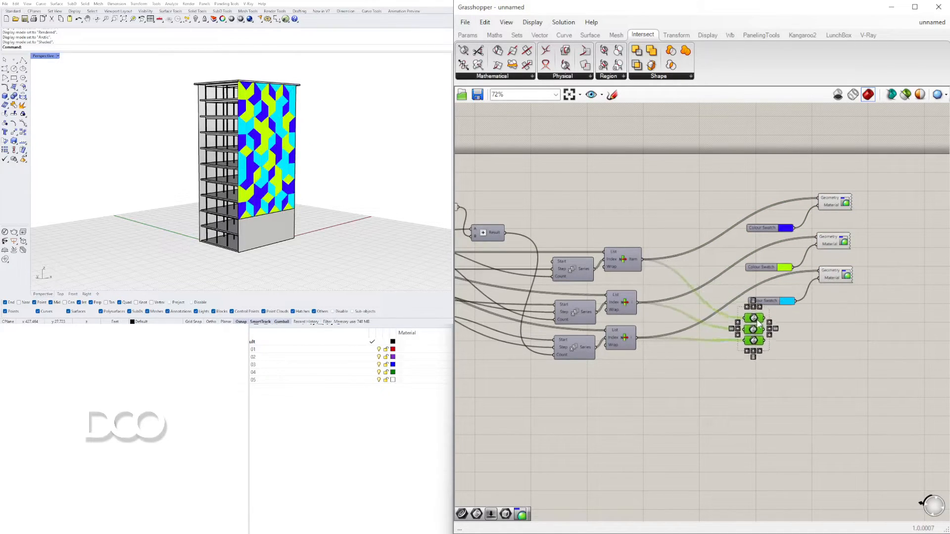
pyautogui.scroll(4, 764, 337)
pyautogui.scroll(-2, 764, 336)
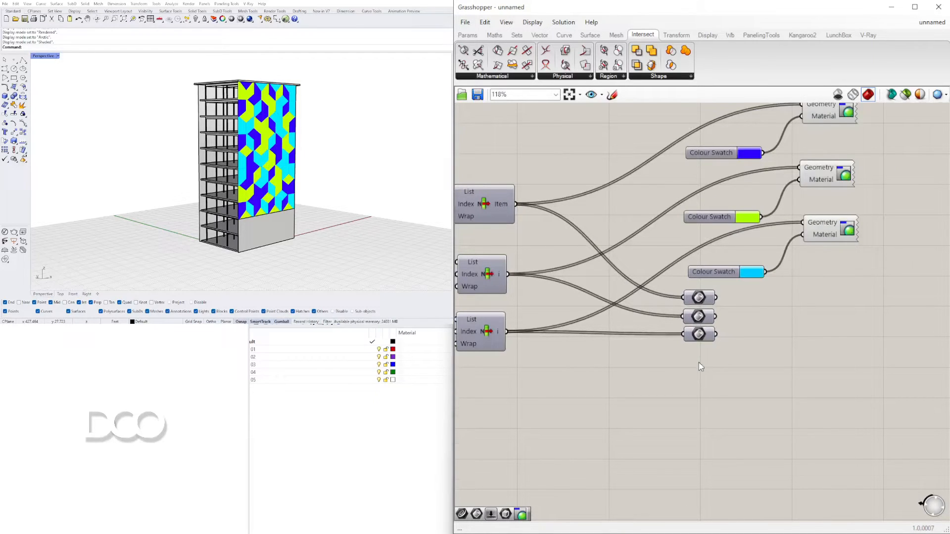
# Examine the facade from another angle and trace the Brep outputs back to the surfaces and the interval slider
pyautogui.click(439, 189)
pyautogui.moveTo(208, 190); pyautogui.dragTo(164, 207, button='right')
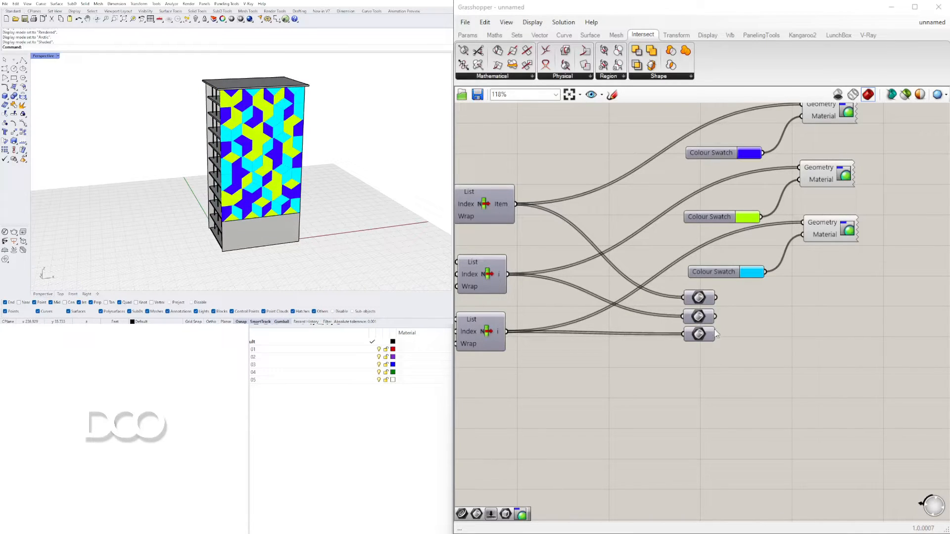
pyautogui.moveTo(738, 362); pyautogui.dragTo(701, 317)
pyautogui.click(741, 335)
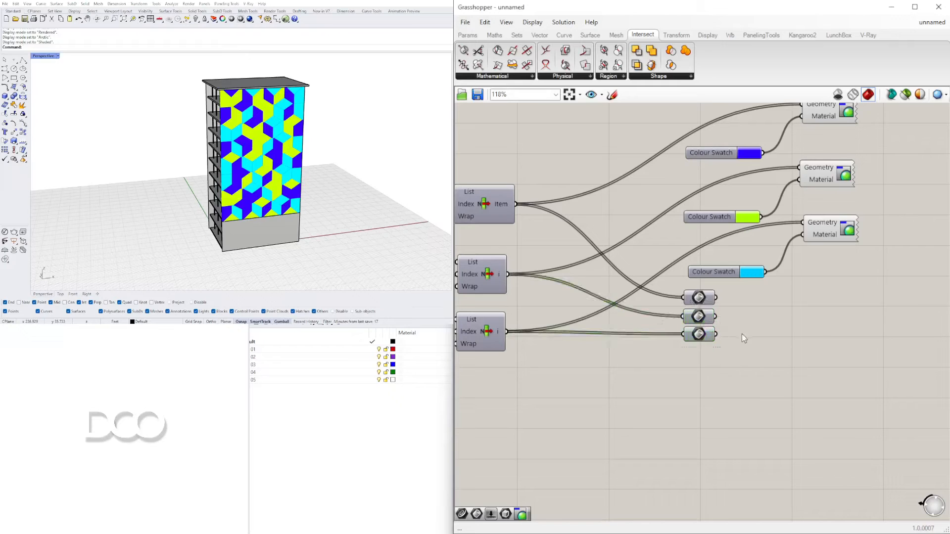
pyautogui.scroll(-4, 609, 361)
pyautogui.moveTo(596, 370); pyautogui.dragTo(597, 371, button='right')
pyautogui.scroll(3, 608, 346)
pyautogui.scroll(2, 608, 334)
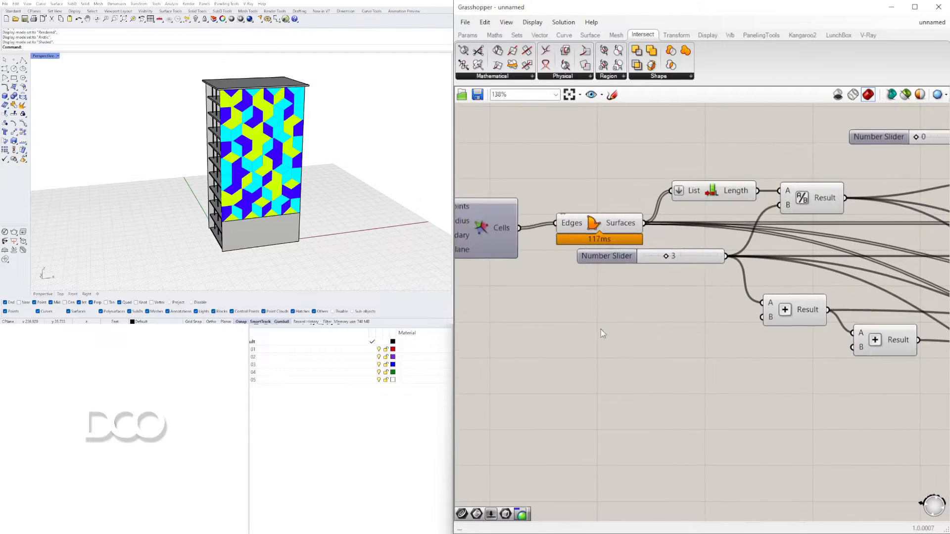
pyautogui.moveTo(673, 364); pyautogui.dragTo(633, 407, button='right')
pyautogui.scroll(-1, 592, 362)
pyautogui.scroll(-2, 762, 400)
pyautogui.moveTo(791, 402); pyautogui.dragTo(599, 327, button='right')
# Add a Number Slider set to 0 below the interval slider and connect it to the first Series' Start input
pyautogui.scroll(3, 657, 331)
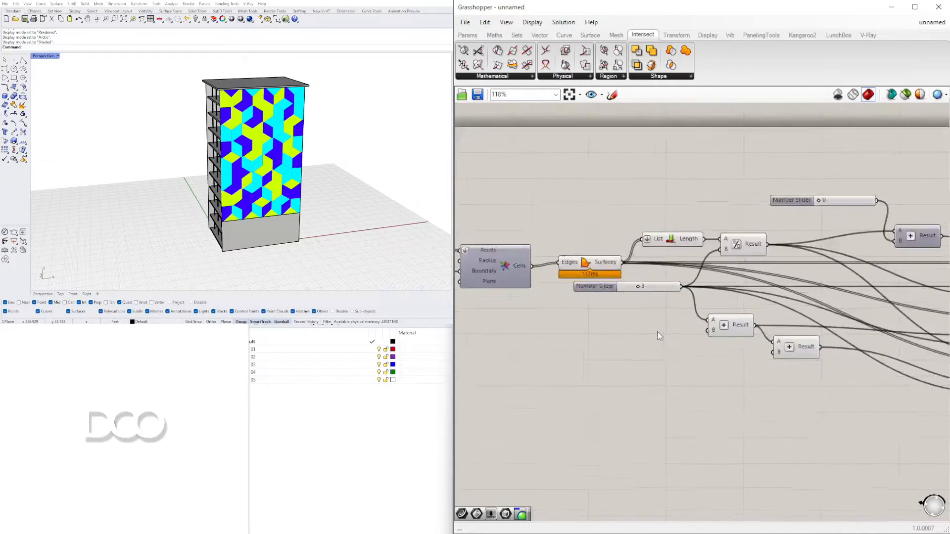
pyautogui.doubleClick(627, 332)
pyautogui.write('0')
pyautogui.press('Return')
pyautogui.scroll(-1, 625, 344)
pyautogui.moveTo(624, 343); pyautogui.dragTo(641, 375, button='right')
pyautogui.moveTo(607, 371); pyautogui.dragTo(499, 353)
pyautogui.scroll(-2, 575, 355)
pyautogui.scroll(1, 587, 360)
pyautogui.moveTo(587, 361); pyautogui.dragTo(519, 354, button='right')
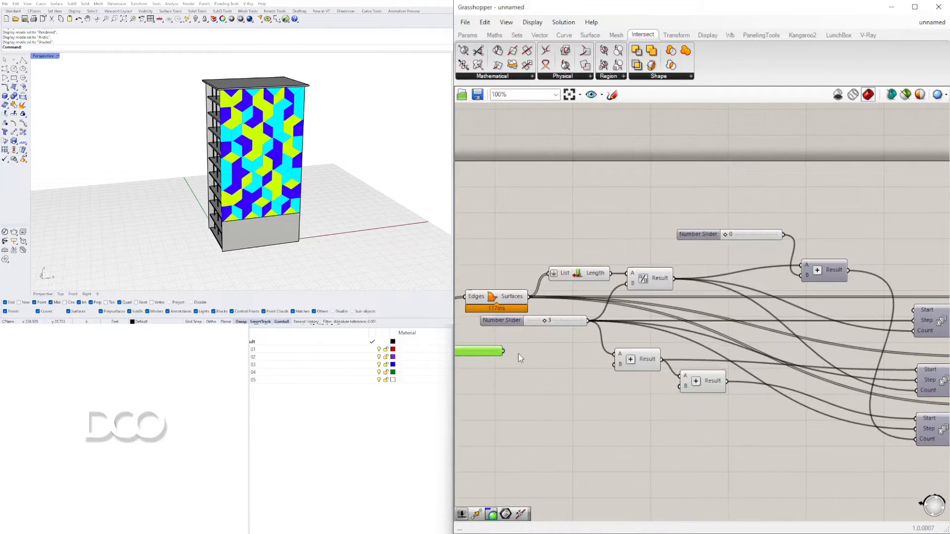
pyautogui.moveTo(503, 351); pyautogui.dragTo(915, 310)
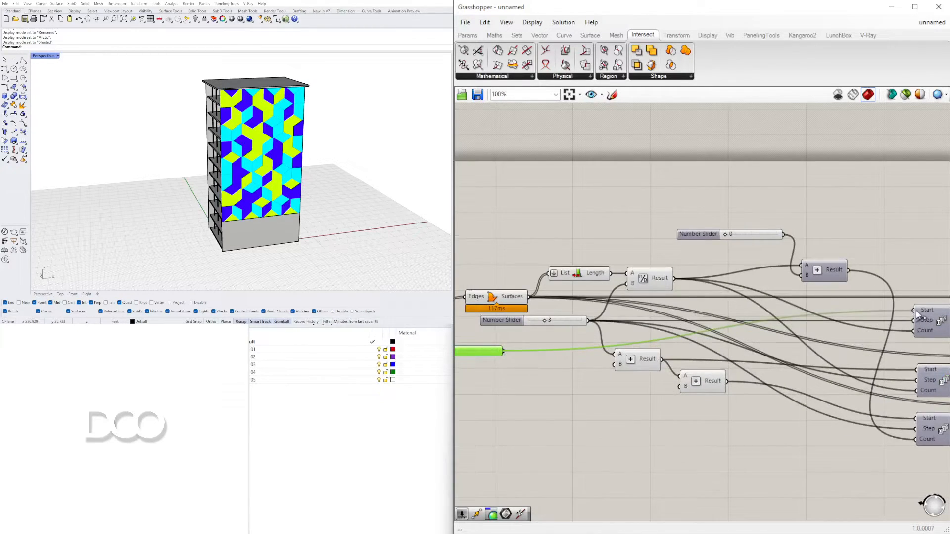
# Try extending the 0 slider to the Addition components' B inputs, and undo the slider's connections
pyautogui.moveTo(548, 358)
pyautogui.mouseDown(button='right')
pyautogui.moveTo(610, 362)
pyautogui.moveTo(541, 349)
pyautogui.mouseUp(button='right')
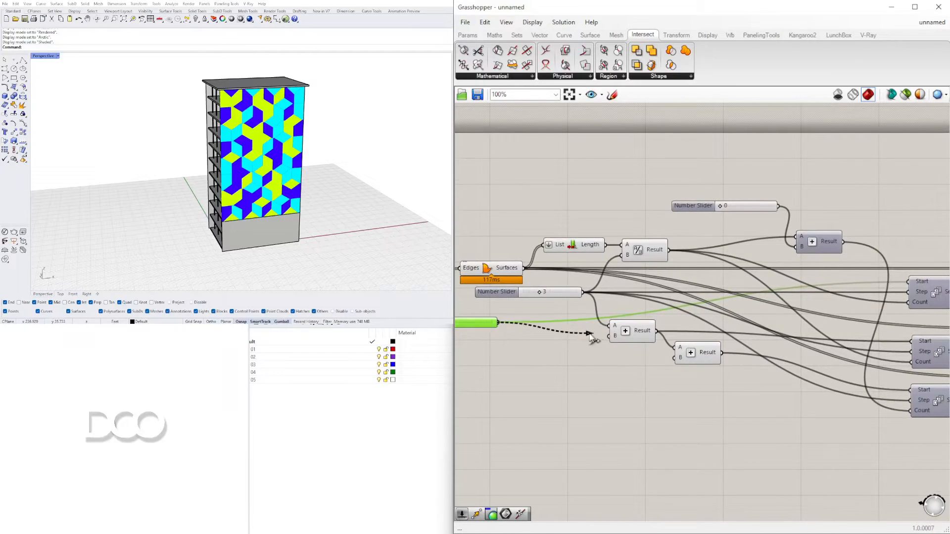
pyautogui.moveTo(499, 323); pyautogui.dragTo(674, 358)
pyautogui.click(584, 361)
pyautogui.hotkey('ctrl', 'z')
pyautogui.hotkey('ctrl', 'z')
# Try feeding the 0 slider into the first Addition's B input, and delete the slider
pyautogui.moveTo(557, 392); pyautogui.dragTo(599, 400, button='right')
pyautogui.scroll(-1, 599, 400)
pyautogui.scroll(-2, 601, 403)
pyautogui.scroll(3, 601, 362)
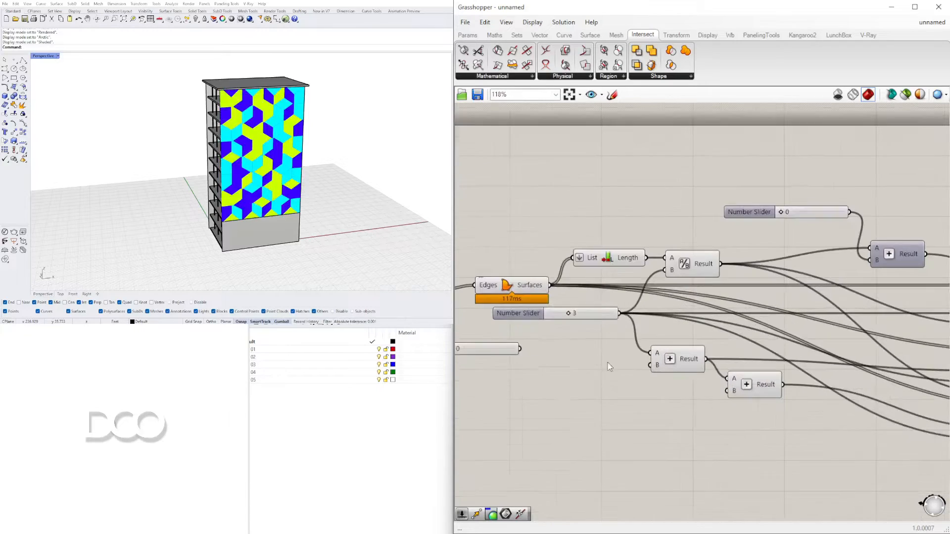
pyautogui.moveTo(648, 369); pyautogui.dragTo(650, 367)
pyautogui.moveTo(554, 374); pyautogui.dragTo(690, 374, button='right')
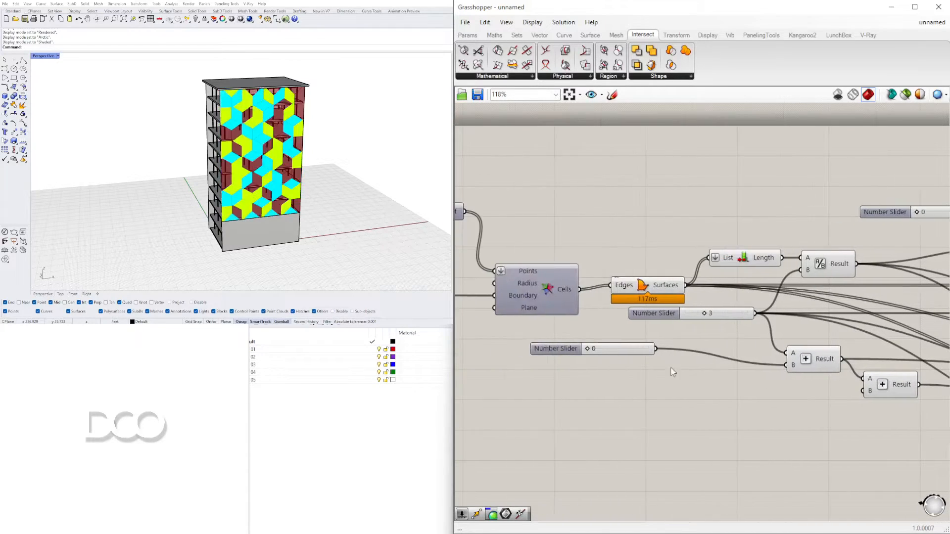
pyautogui.moveTo(598, 351)
pyautogui.mouseDown()
pyautogui.moveTo(607, 349)
pyautogui.moveTo(588, 349)
pyautogui.mouseUp()
pyautogui.click(569, 352)
pyautogui.press('Delete')
# Trace the wiring from the Division result and the interval slider to the three Series components
pyautogui.moveTo(752, 361); pyautogui.dragTo(515, 346, button='right')
pyautogui.moveTo(865, 345); pyautogui.dragTo(730, 336, button='right')
pyautogui.click(781, 280)
pyautogui.moveTo(583, 357); pyautogui.dragTo(806, 360, button='right')
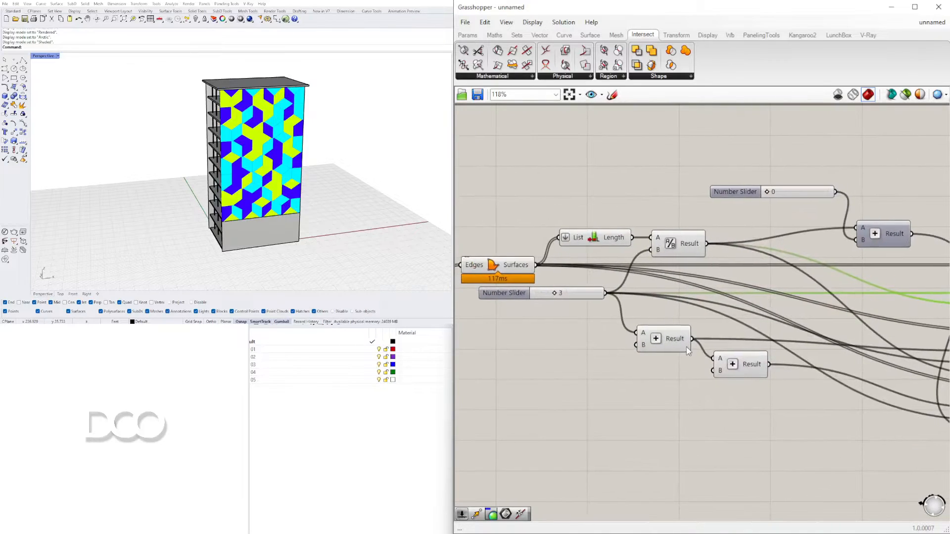
pyautogui.scroll(-2, 597, 315)
pyautogui.scroll(5, 644, 337)
# Inspect the first Addition's result and the Start value it feeds into the second Series
pyautogui.click(695, 353)
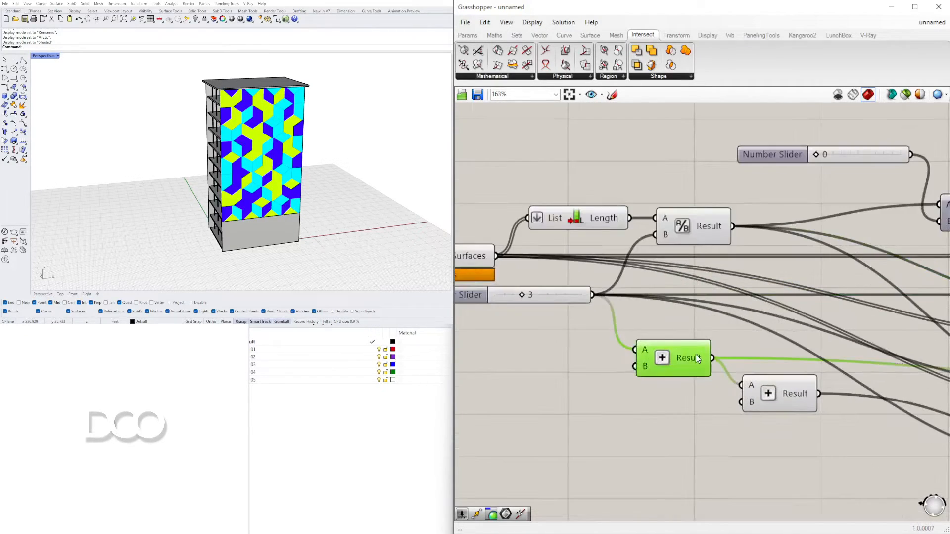
pyautogui.scroll(-2, 791, 353)
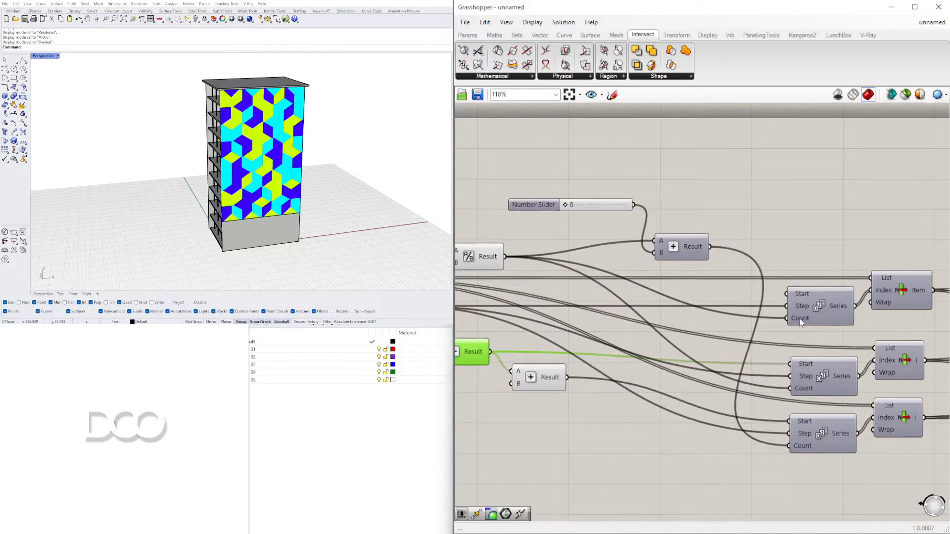
pyautogui.moveTo(805, 364)
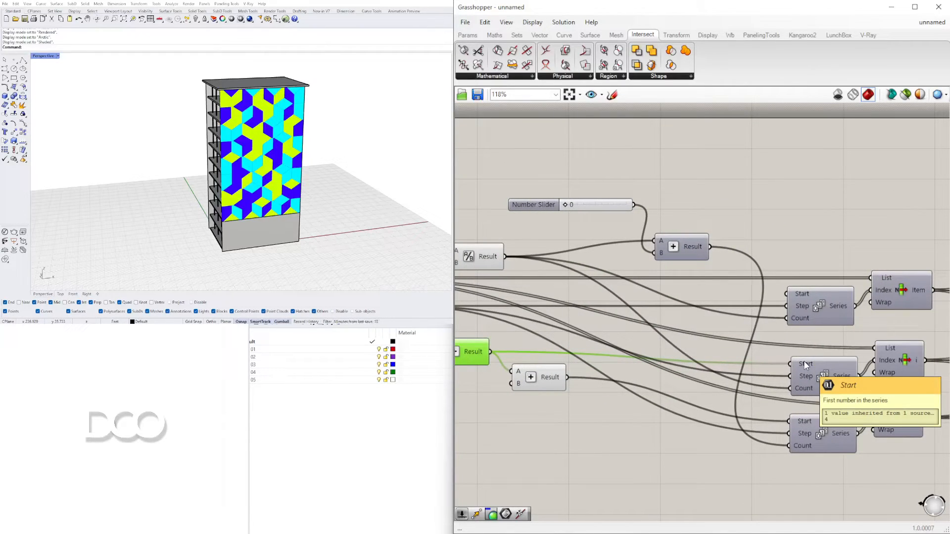
pyautogui.moveTo(652, 374); pyautogui.dragTo(790, 374, button='right')
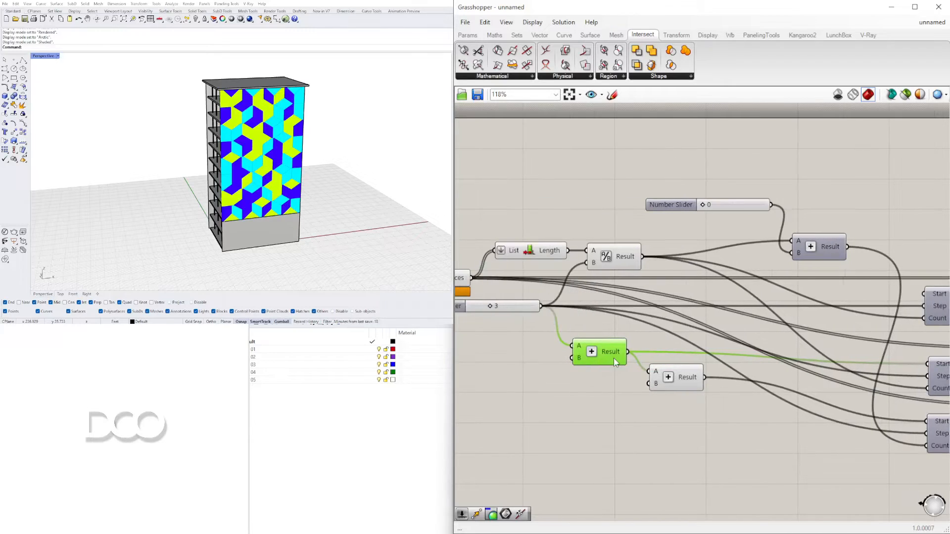
pyautogui.click(614, 373)
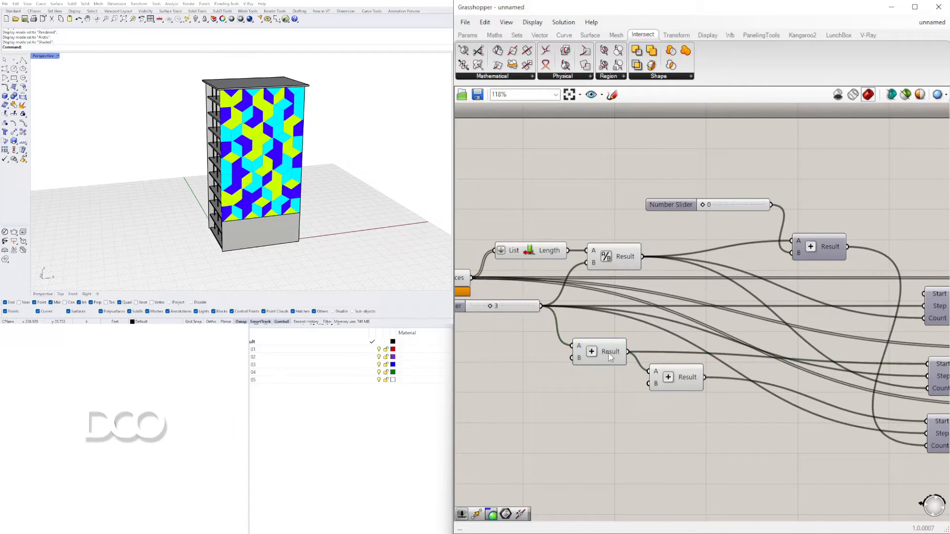
pyautogui.moveTo(610, 357)
pyautogui.moveTo(545, 399); pyautogui.dragTo(708, 404, button='right')
pyautogui.moveTo(854, 405); pyautogui.dragTo(908, 382, button='right')
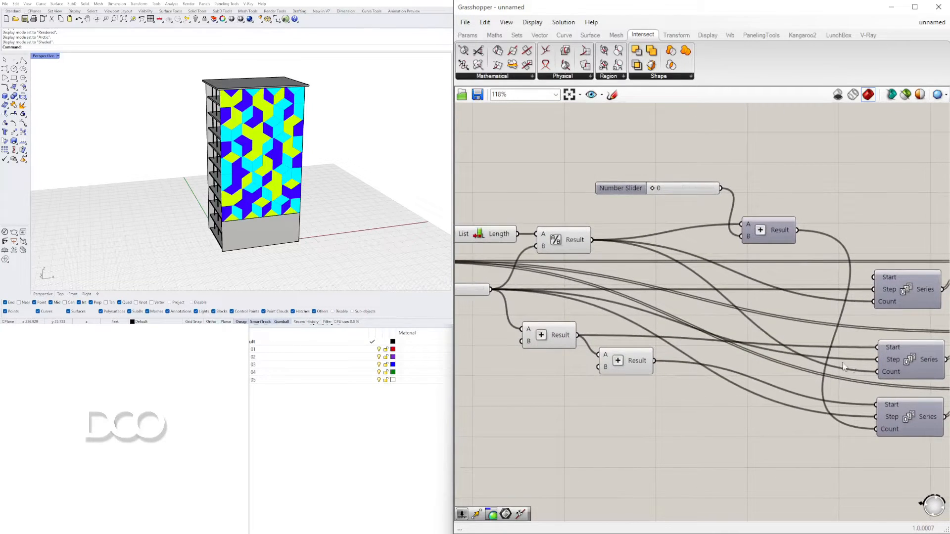
# Delete the upper Number Slider with its Addition, and connect the Division result directly to the third Series' Count input
pyautogui.moveTo(575, 370); pyautogui.dragTo(656, 383, button='right')
pyautogui.moveTo(785, 188); pyautogui.dragTo(742, 203, button='right')
pyautogui.moveTo(754, 147); pyautogui.dragTo(692, 227)
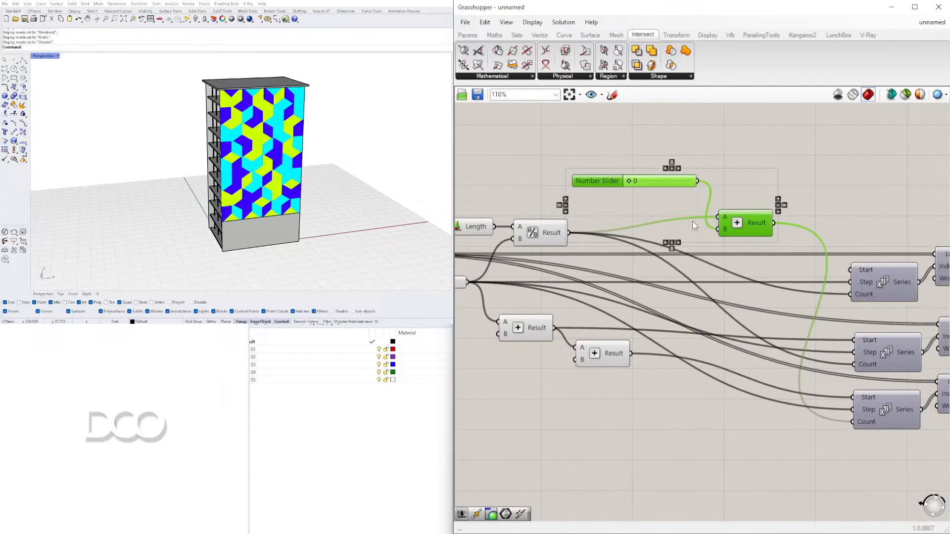
pyautogui.press('Delete')
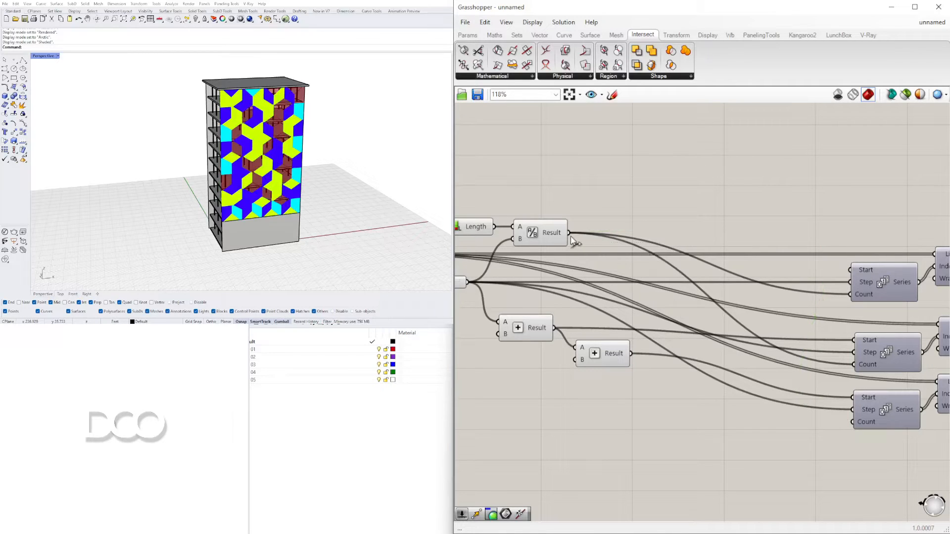
pyautogui.moveTo(737, 351); pyautogui.dragTo(851, 426)
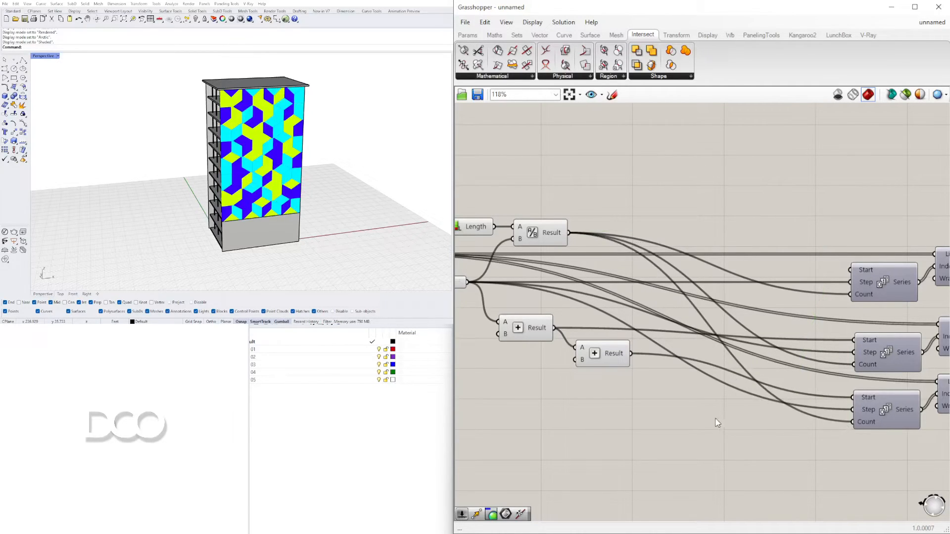
# Move the two remaining Additions lower and add a Number Slider set to 0 beside them
pyautogui.moveTo(586, 395); pyautogui.dragTo(628, 352, button='right')
pyautogui.moveTo(659, 312); pyautogui.dragTo(671, 360)
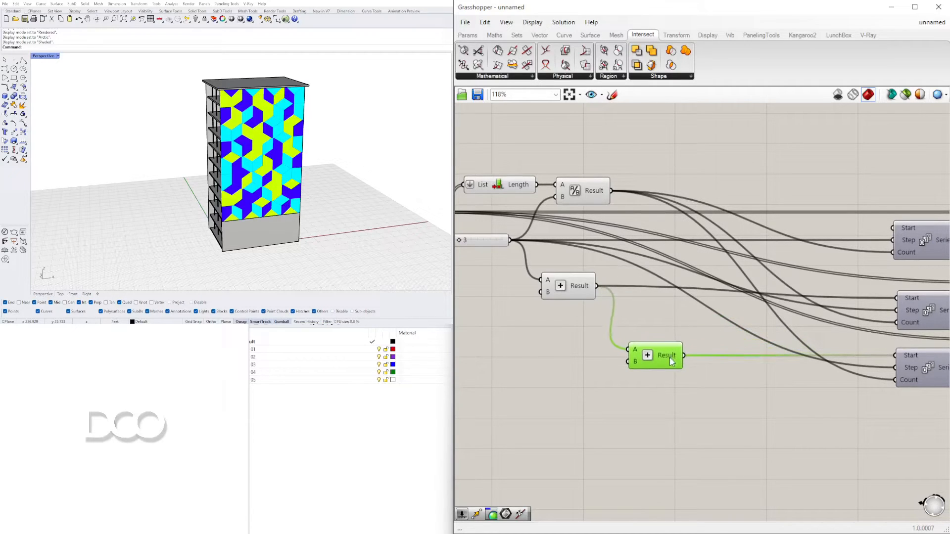
pyautogui.moveTo(554, 290); pyautogui.dragTo(564, 328)
pyautogui.moveTo(564, 328); pyautogui.dragTo(674, 325, button='right')
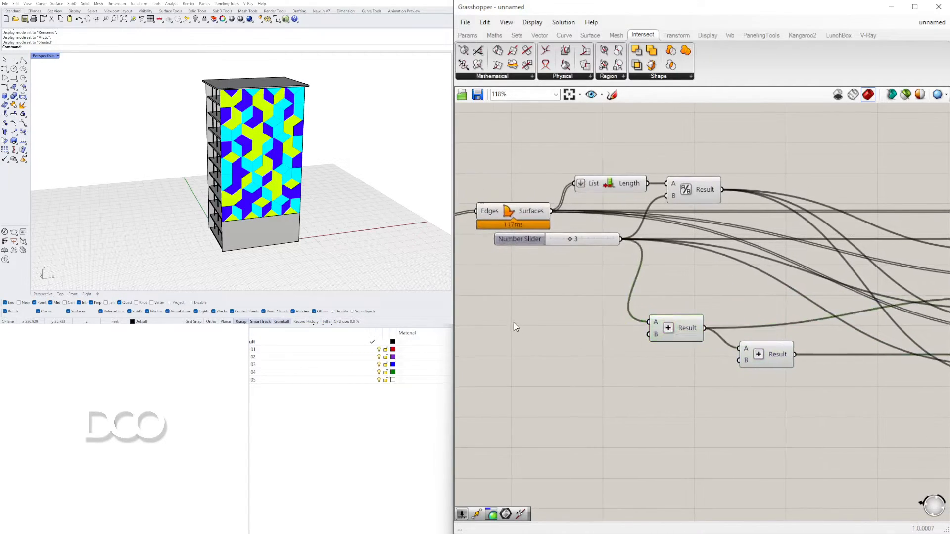
pyautogui.doubleClick(514, 323)
pyautogui.write('0')
pyautogui.press('Return')
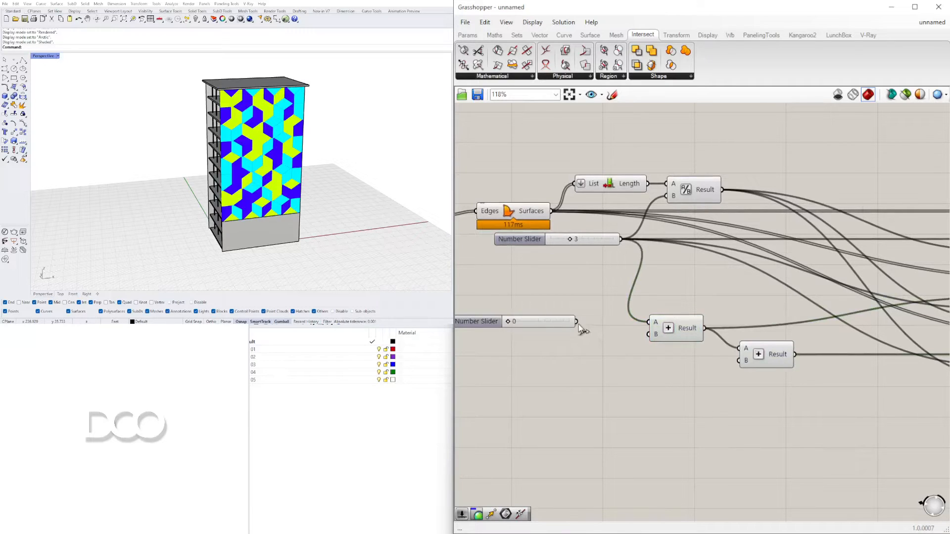
# Connect the new slider to the first Series' Start and to the first Addition's A input in place of the interval slider
pyautogui.scroll(-1, 578, 324)
pyautogui.moveTo(572, 322); pyautogui.dragTo(521, 327, button='right')
pyautogui.moveTo(520, 325); pyautogui.dragTo(883, 253)
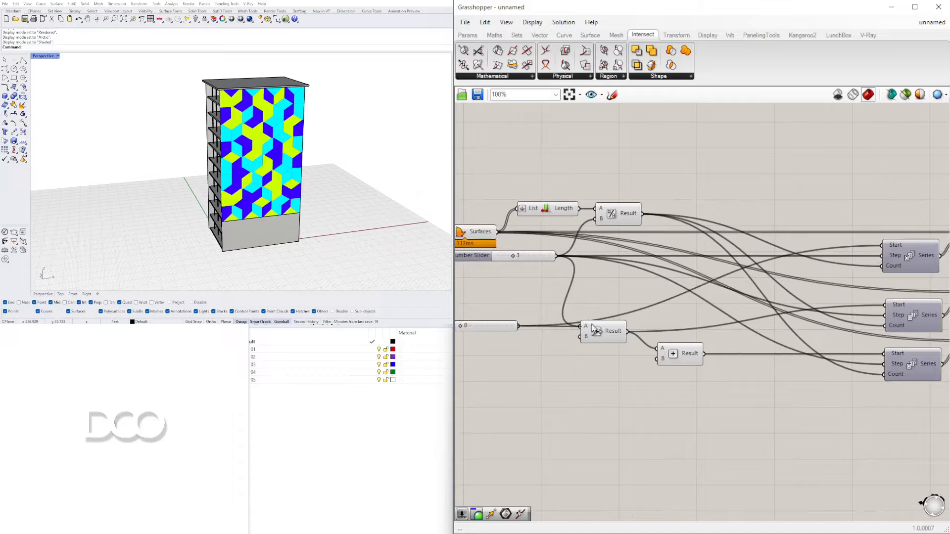
pyautogui.moveTo(570, 341); pyautogui.dragTo(687, 350, button='right')
pyautogui.scroll(3, 613, 339)
pyautogui.moveTo(615, 339); pyautogui.dragTo(625, 340, button='right')
pyautogui.moveTo(538, 332); pyautogui.dragTo(603, 318)
# Set the new start slider to 17 and nudge the second Addition closer to the first
pyautogui.scroll(4, 551, 316)
pyautogui.click(666, 265)
pyautogui.scroll(-5, 665, 264)
pyautogui.moveTo(772, 290); pyautogui.dragTo(645, 292, button='right')
pyautogui.scroll(-3, 623, 293)
pyautogui.scroll(3, 601, 293)
pyautogui.moveTo(478, 287); pyautogui.dragTo(530, 280)
pyautogui.click(649, 267)
pyautogui.moveTo(763, 345); pyautogui.dragTo(745, 345)
pyautogui.click(748, 357)
pyautogui.moveTo(520, 284); pyautogui.dragTo(538, 284)
pyautogui.click(690, 268)
# Move the Series, List Item, Brep and Custom Preview components closer to the Additions, and review the updated facade and wiring
pyautogui.scroll(-5, 693, 268)
pyautogui.moveTo(693, 269); pyautogui.dragTo(573, 286, button='right')
pyautogui.moveTo(912, 331); pyautogui.dragTo(679, 210)
pyautogui.moveTo(700, 266); pyautogui.dragTo(682, 263)
pyautogui.click(718, 233)
pyautogui.scroll(3, 853, 221)
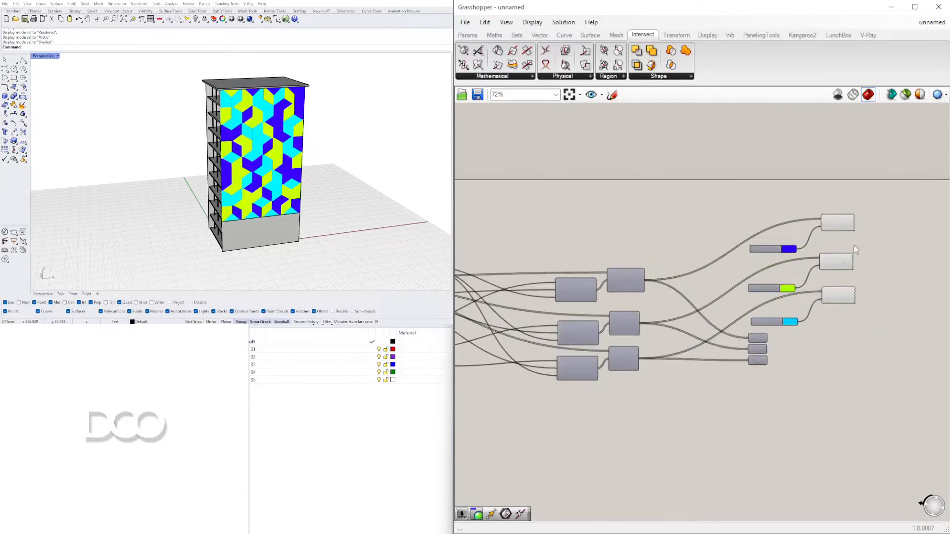
pyautogui.scroll(1, 888, 295)
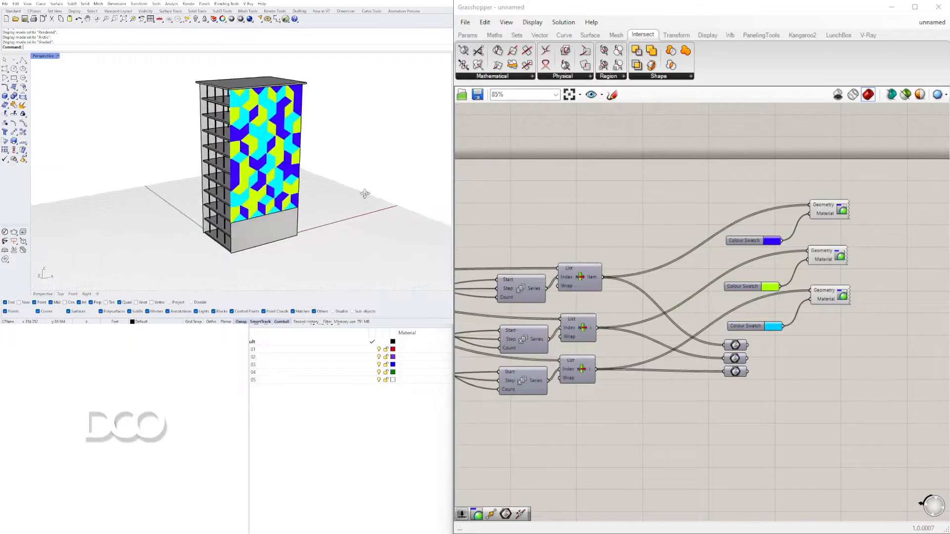
pyautogui.moveTo(461, 400); pyautogui.dragTo(757, 372, button='right')
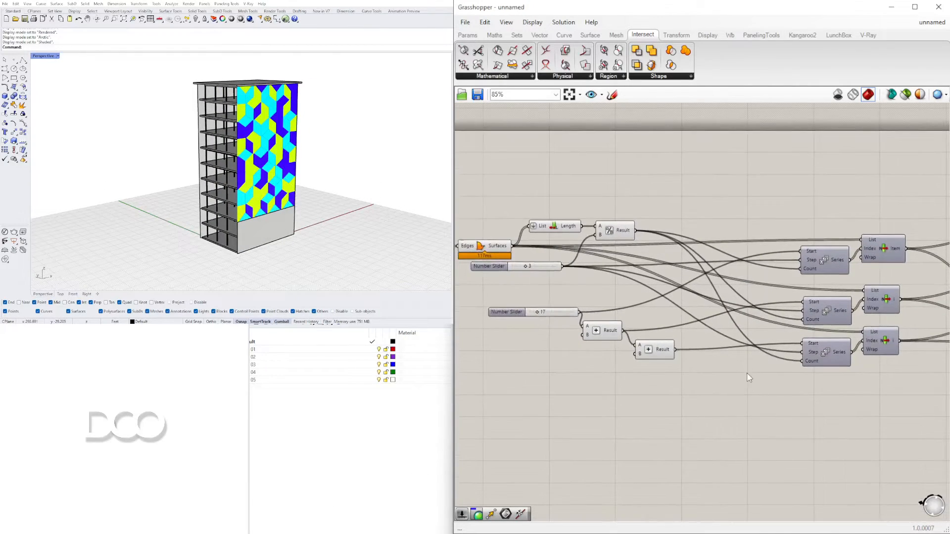
# Limit the start slider's maximum to 3 and set its value to 0
pyautogui.scroll(10, 545, 316)
pyautogui.scroll(1, 527, 329)
pyautogui.moveTo(554, 342); pyautogui.dragTo(495, 341)
pyautogui.scroll(-6, 496, 341)
pyautogui.click(574, 300)
pyautogui.scroll(5, 570, 296)
pyautogui.doubleClick(570, 295)
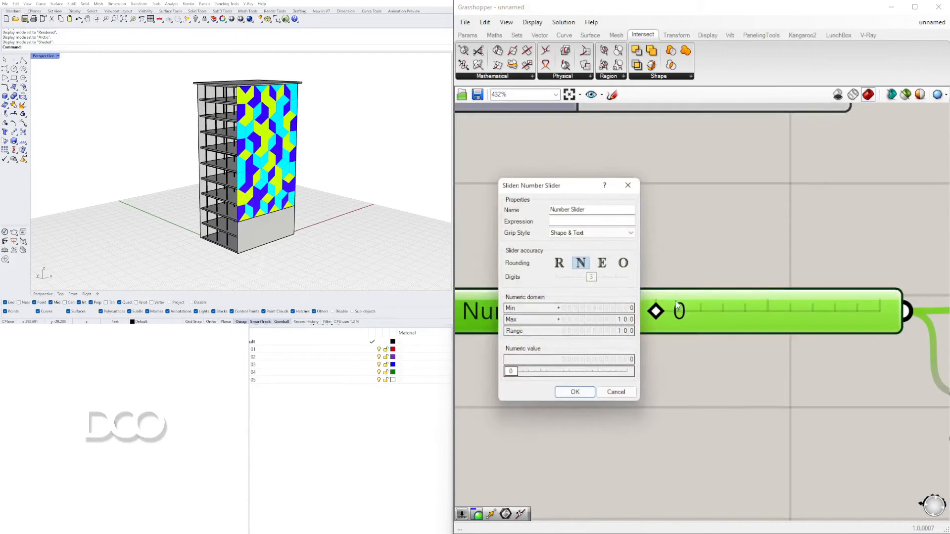
pyautogui.doubleClick(600, 319)
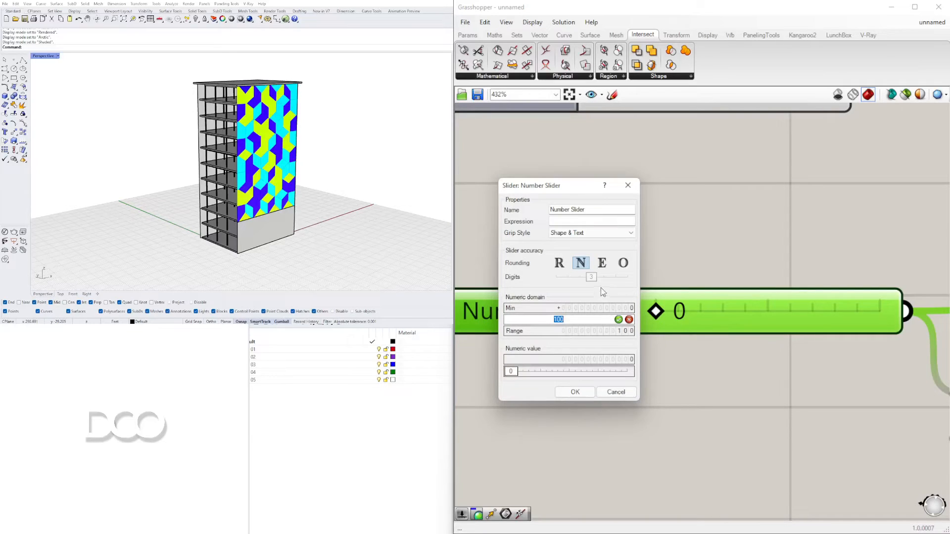
pyautogui.click(575, 392)
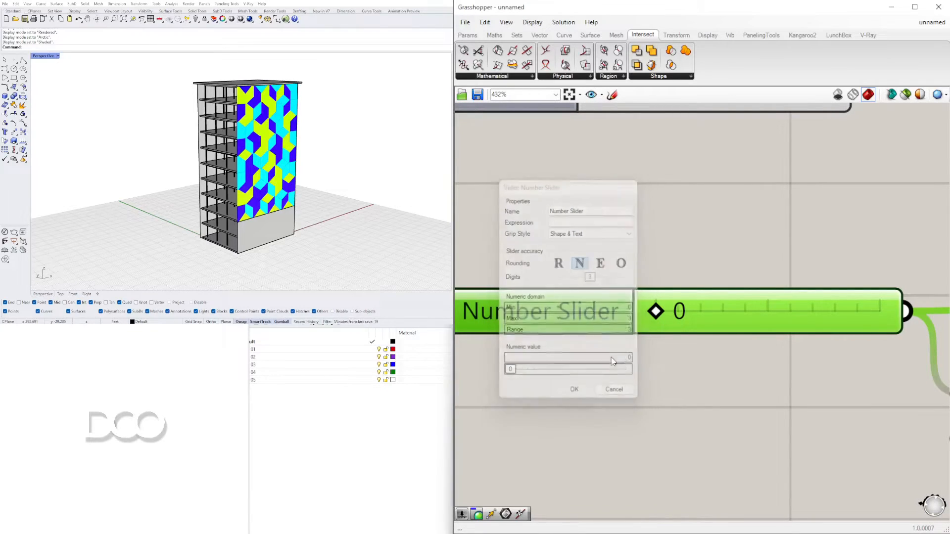
pyautogui.moveTo(696, 310); pyautogui.dragTo(648, 313)
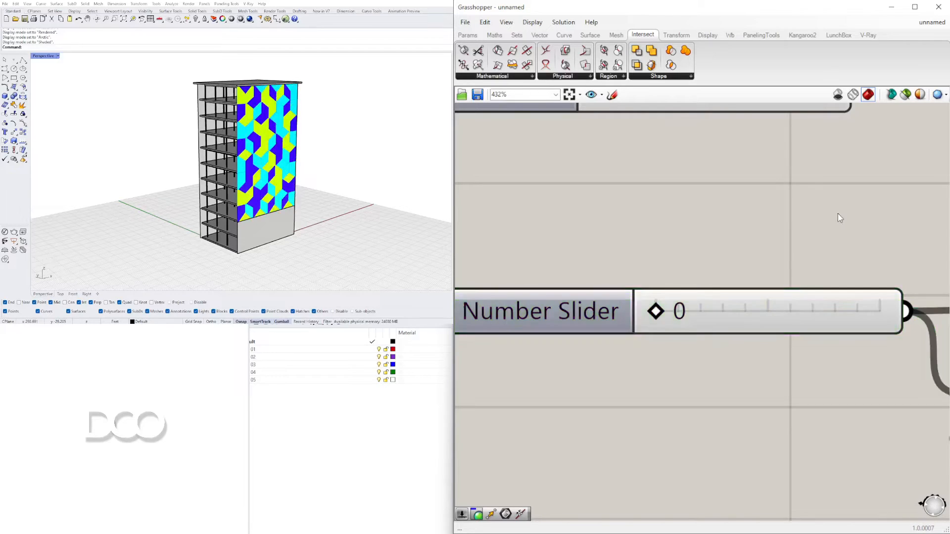
# Create three new Rhino layers named PAT1, PAT2 and PAT3
pyautogui.scroll(-8, 839, 213)
pyautogui.scroll(3, 762, 225)
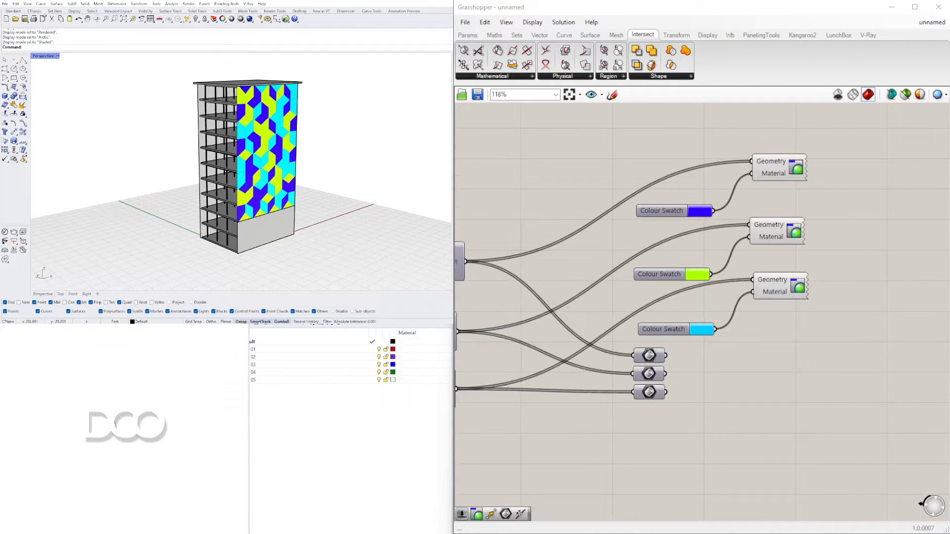
pyautogui.hscroll(-1, 350, 361)
pyautogui.click(259, 324)
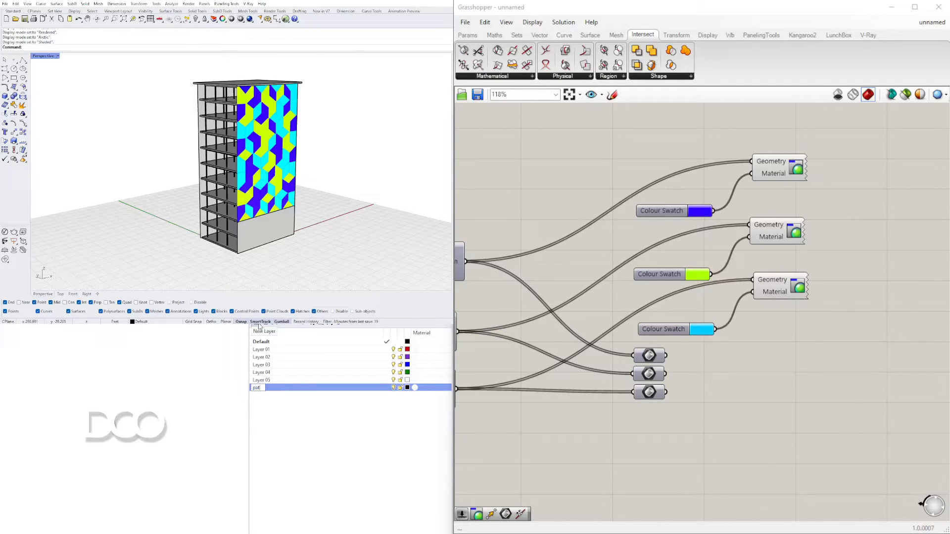
pyautogui.write('PAT1')
pyautogui.click(259, 326)
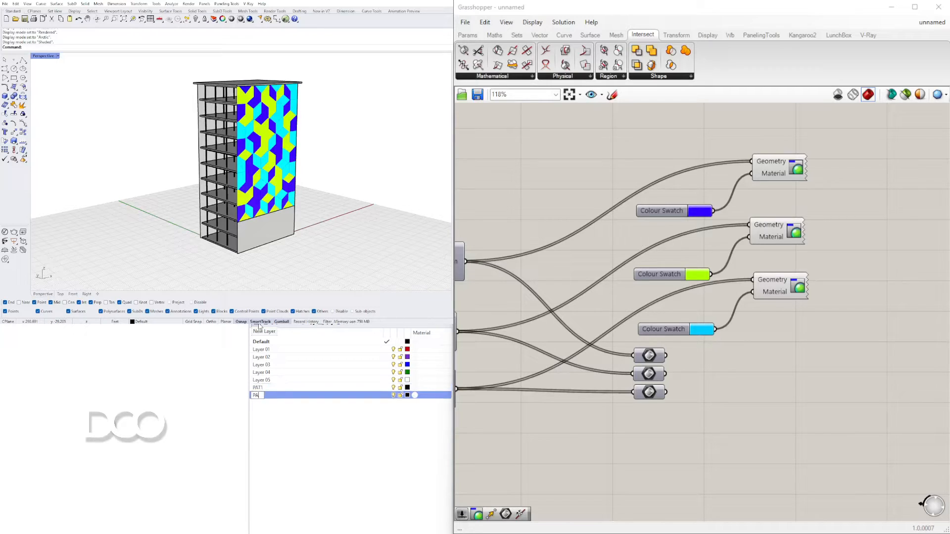
pyautogui.click(259, 326)
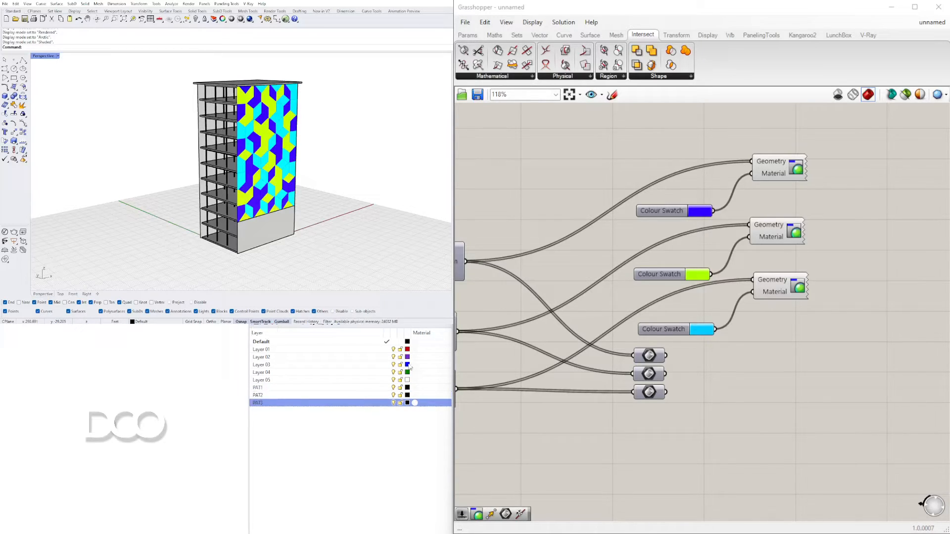
# Bake the first, second and third Brep parameters onto layers PAT1, PAT2 and PAT3 respectively
pyautogui.click(388, 389)
pyautogui.click(656, 353)
pyautogui.middleClick(657, 353)
pyautogui.click(673, 373)
pyautogui.click(388, 396)
pyautogui.click(649, 373)
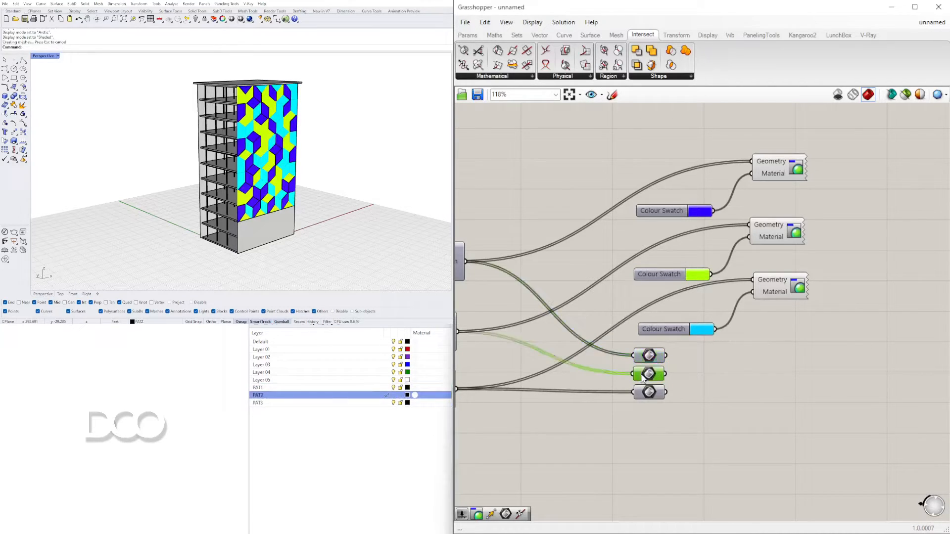
pyautogui.middleClick(649, 375)
pyautogui.click(675, 376)
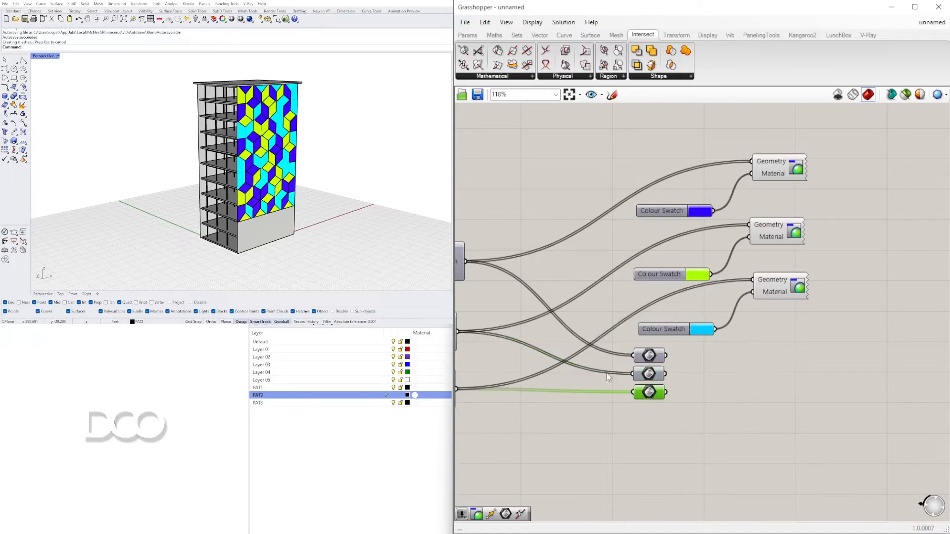
pyautogui.click(388, 403)
pyautogui.middleClick(647, 394)
pyautogui.click(663, 412)
# Replace the source geometry of the definition's initial Surface parameter with the blank facade surface adjoining the patterned side
pyautogui.moveTo(406, 218); pyautogui.dragTo(280, 174, button='right')
pyautogui.click(280, 174)
pyautogui.moveTo(566, 243); pyautogui.dragTo(738, 262, button='right')
pyautogui.scroll(-3, 738, 263)
pyautogui.moveTo(600, 259); pyautogui.dragTo(881, 254, button='right')
pyautogui.moveTo(584, 260); pyautogui.dragTo(743, 248, button='right')
pyautogui.moveTo(366, 149); pyautogui.dragTo(250, 140, button='right')
pyautogui.click(249, 140)
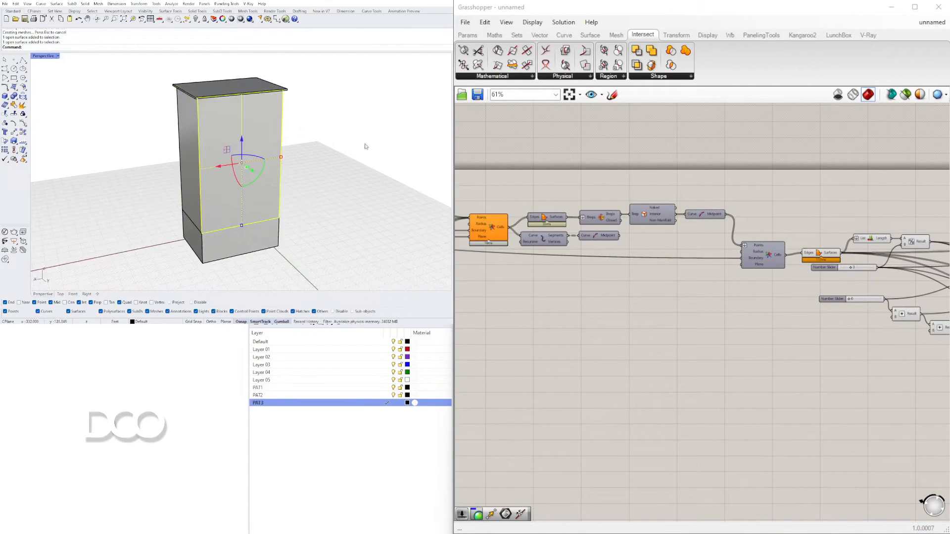
pyautogui.moveTo(394, 146); pyautogui.dragTo(248, 149, button='right')
pyautogui.moveTo(358, 153); pyautogui.dragTo(296, 158, button='right')
pyautogui.click(263, 159)
pyautogui.moveTo(626, 304); pyautogui.dragTo(849, 297, button='right')
pyautogui.moveTo(579, 280); pyautogui.dragTo(844, 275, button='right')
pyautogui.moveTo(584, 238); pyautogui.dragTo(856, 245, button='right')
pyautogui.scroll(4, 858, 248)
pyautogui.click(671, 237)
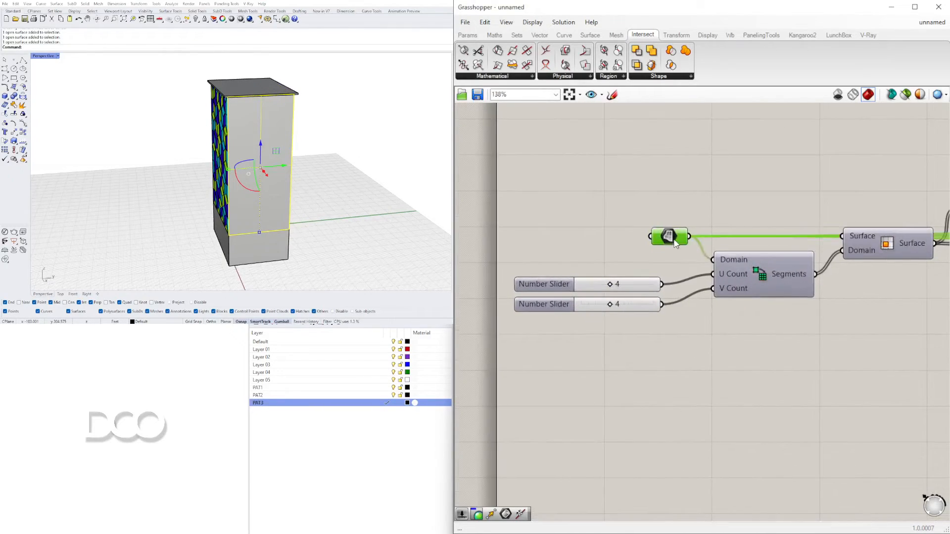
pyautogui.rightClick(686, 239)
pyautogui.click(719, 381)
# Hide the selected source facade surface in the Rhino model
pyautogui.moveTo(255, 160); pyautogui.dragTo(313, 161, button='right')
pyautogui.scroll(2, 299, 156)
pyautogui.hotkey('ctrl', 'h')
pyautogui.rightClick(281, 157)
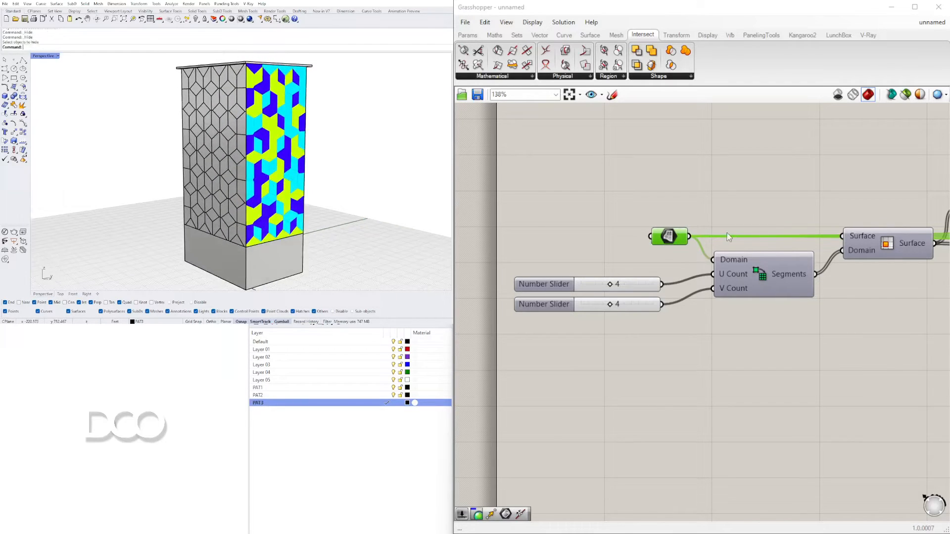
# Make PAT1 the current layer and bake the new facade's first Brep parameter onto it
pyautogui.scroll(-5, 726, 237)
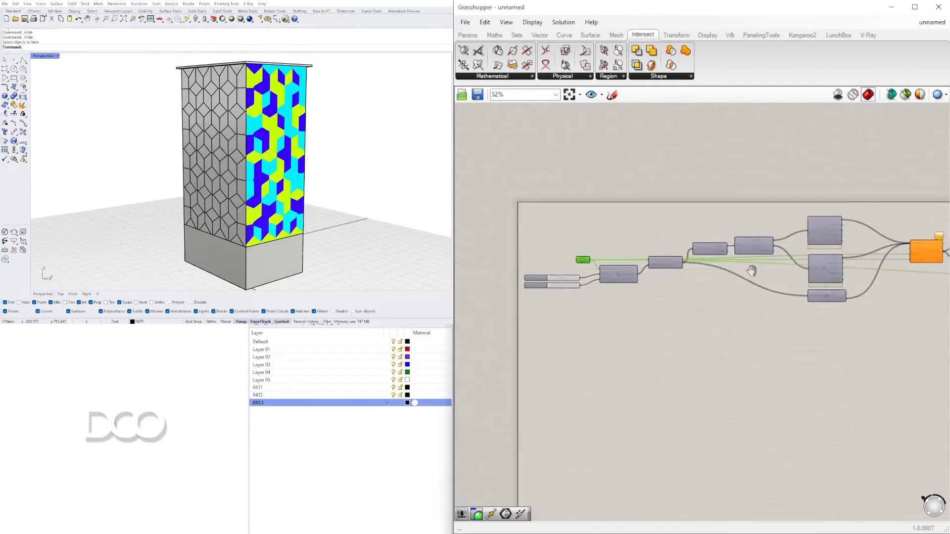
pyautogui.click(386, 389)
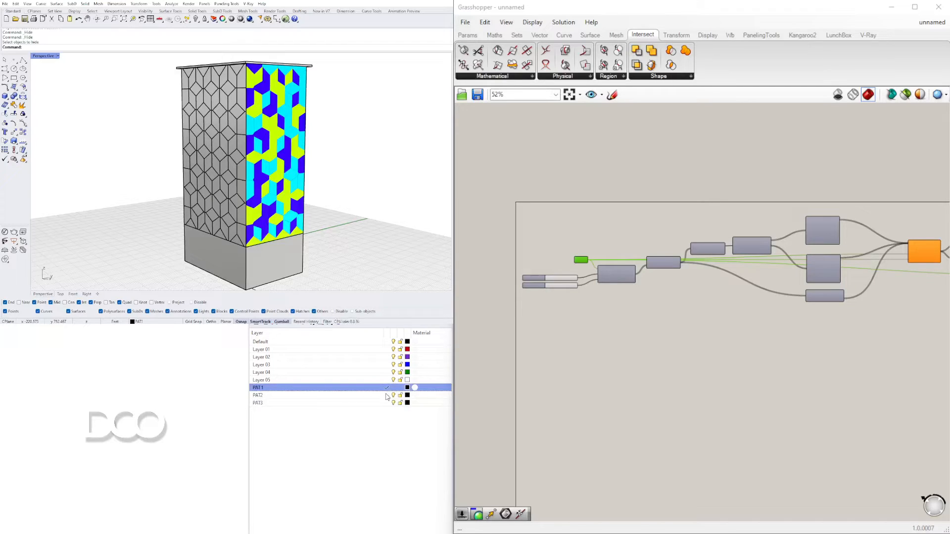
pyautogui.rightClick(535, 228)
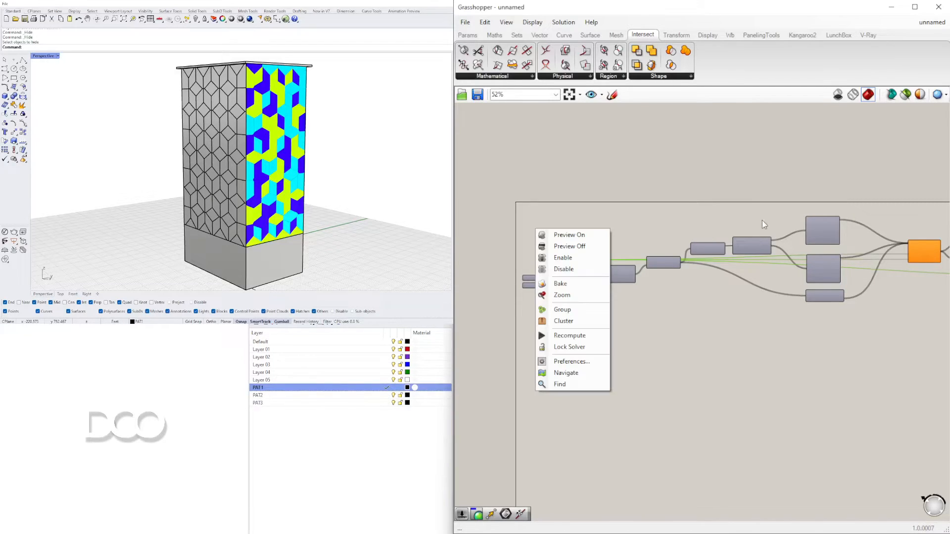
pyautogui.moveTo(852, 223); pyautogui.dragTo(533, 199, button='right')
pyautogui.moveTo(891, 204); pyautogui.dragTo(670, 202, button='right')
pyautogui.moveTo(920, 206); pyautogui.dragTo(589, 202, button='right')
pyautogui.scroll(6, 686, 202)
pyautogui.moveTo(634, 257); pyautogui.dragTo(831, 218, button='right')
pyautogui.scroll(-2, 859, 346)
pyautogui.scroll(4, 860, 351)
pyautogui.click(742, 340)
pyautogui.middleClick(751, 340)
# Bake the new facade's second Brep parameter onto layer PAT2 and the third onto layer PAT3
pyautogui.click(379, 396)
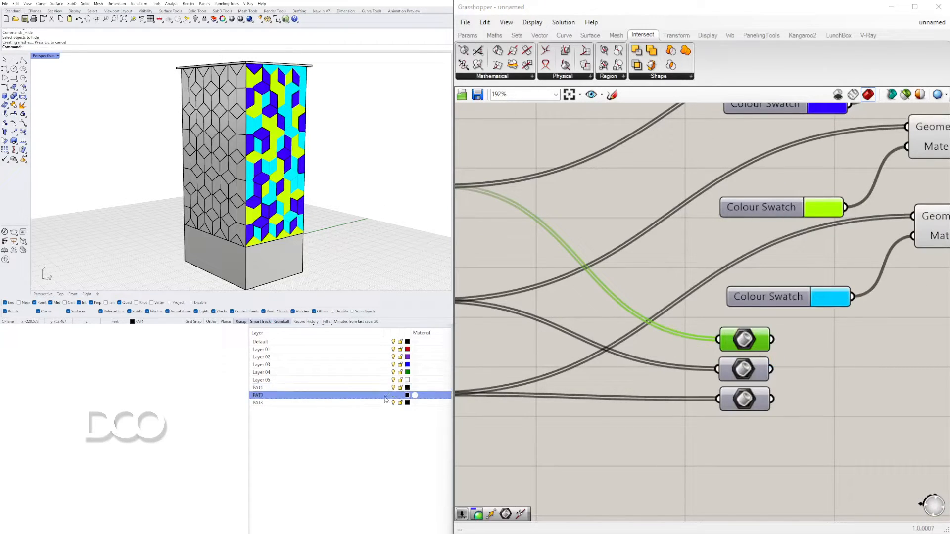
pyautogui.click(742, 369)
pyautogui.middleClick(740, 370)
pyautogui.click(756, 386)
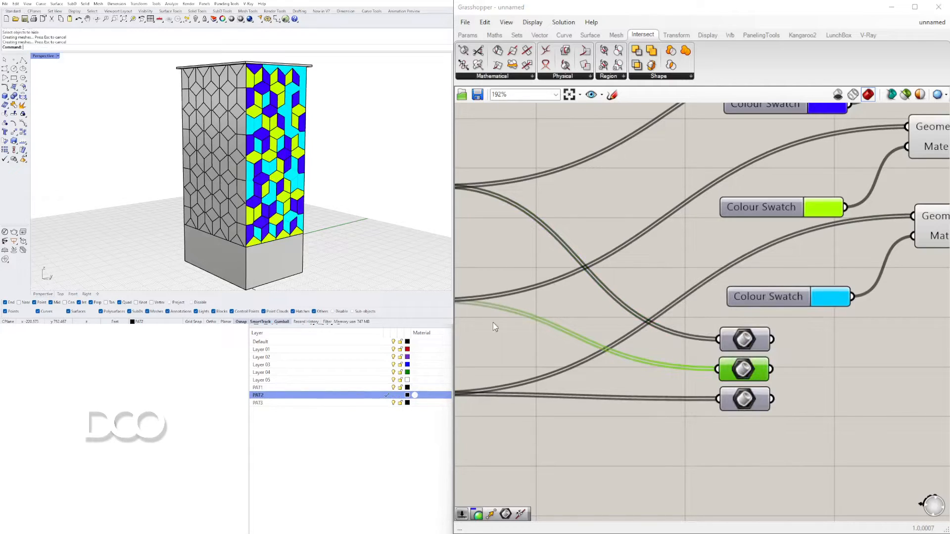
pyautogui.click(378, 403)
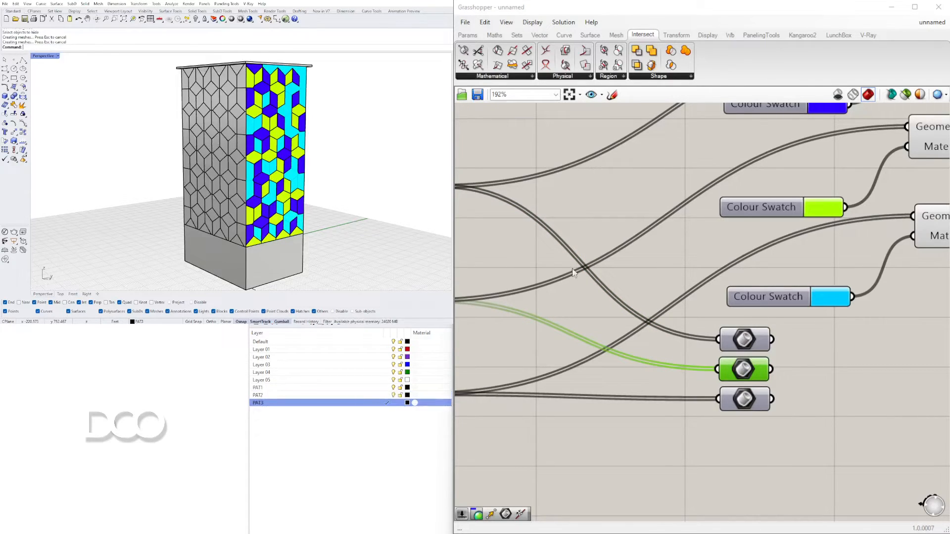
pyautogui.click(724, 401)
pyautogui.scroll(1, 742, 399)
pyautogui.middleClick(742, 402)
pyautogui.click(767, 419)
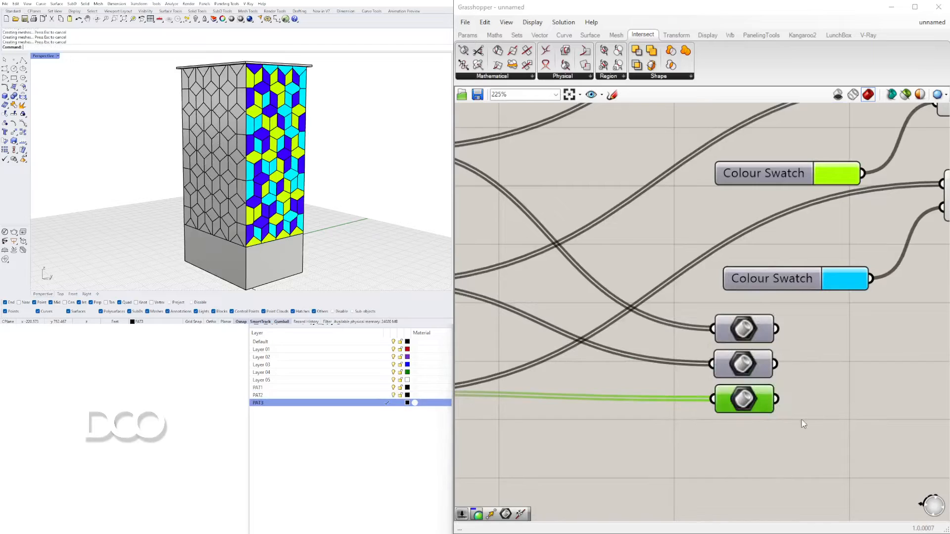
# Turn off the Grasshopper preview and set layer PAT1's colour to blue
pyautogui.click(837, 94)
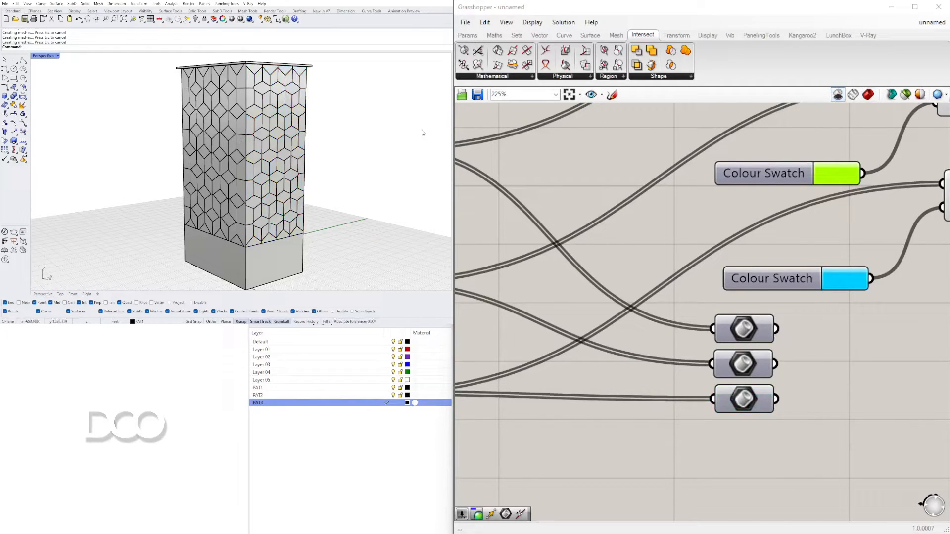
pyautogui.scroll(-6, 710, 288)
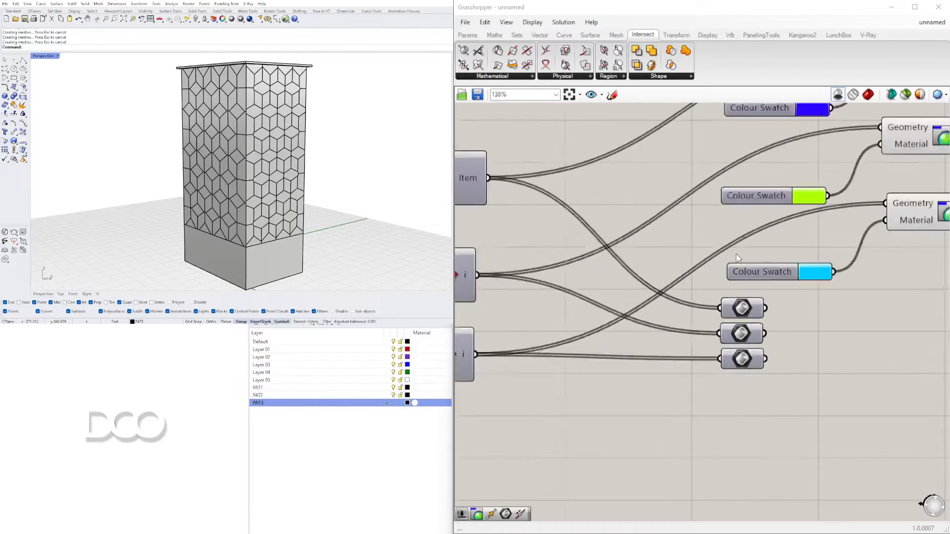
pyautogui.click(407, 387)
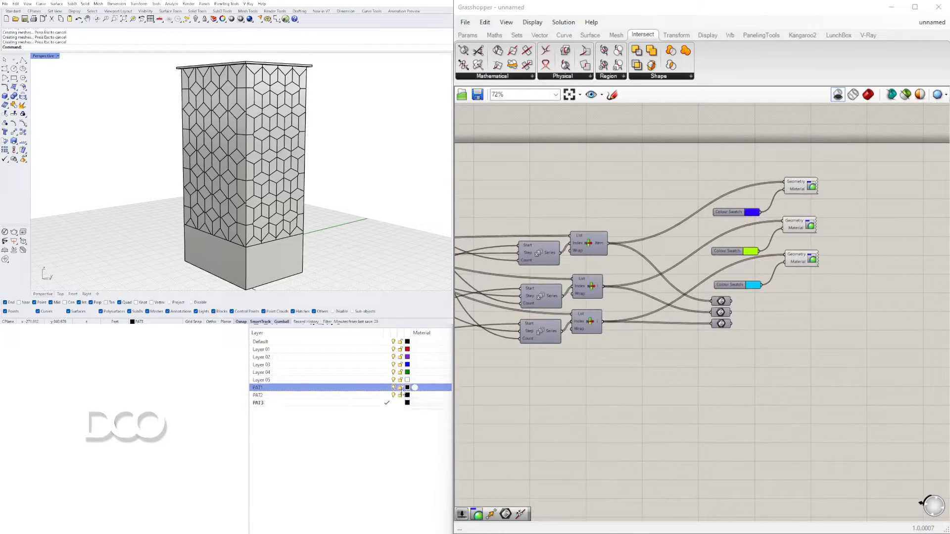
pyautogui.moveTo(122, 143); pyautogui.dragTo(147, 173)
pyautogui.click(224, 203)
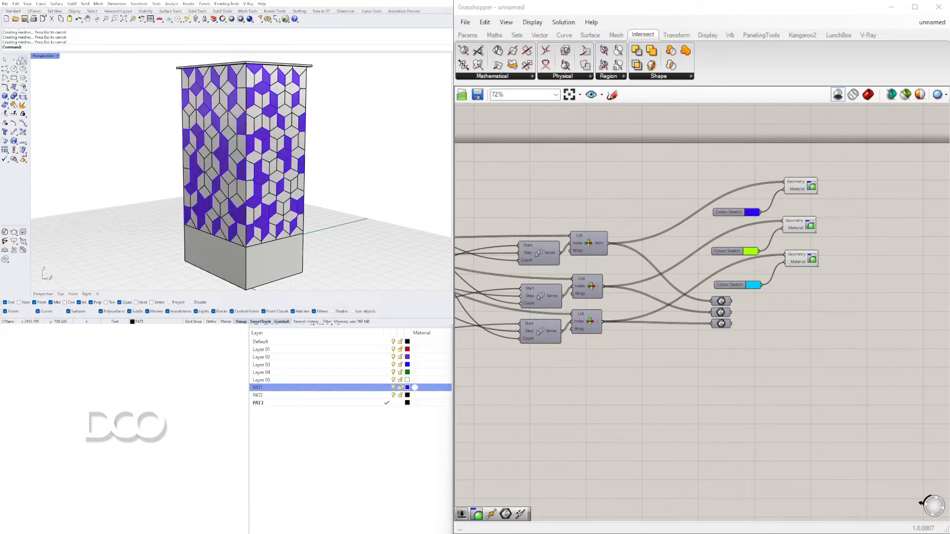
# Set layer PAT2's colour to yellow-green and layer PAT3's colour to light blue
pyautogui.click(407, 396)
pyautogui.click(172, 94)
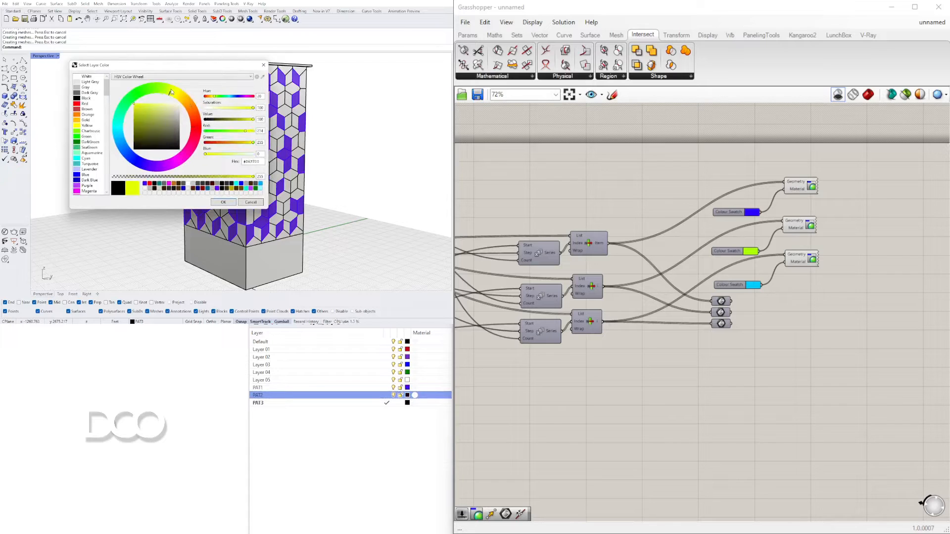
pyautogui.click(222, 202)
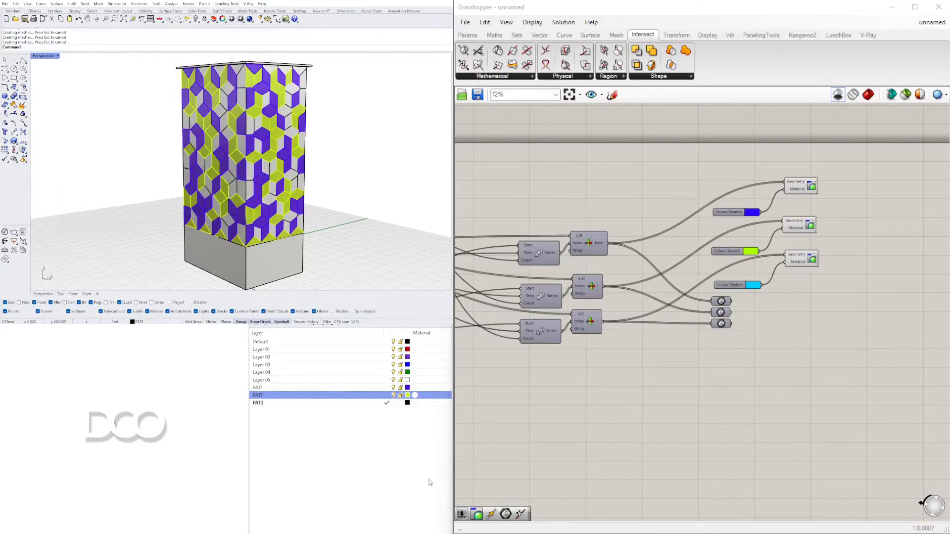
pyautogui.click(408, 403)
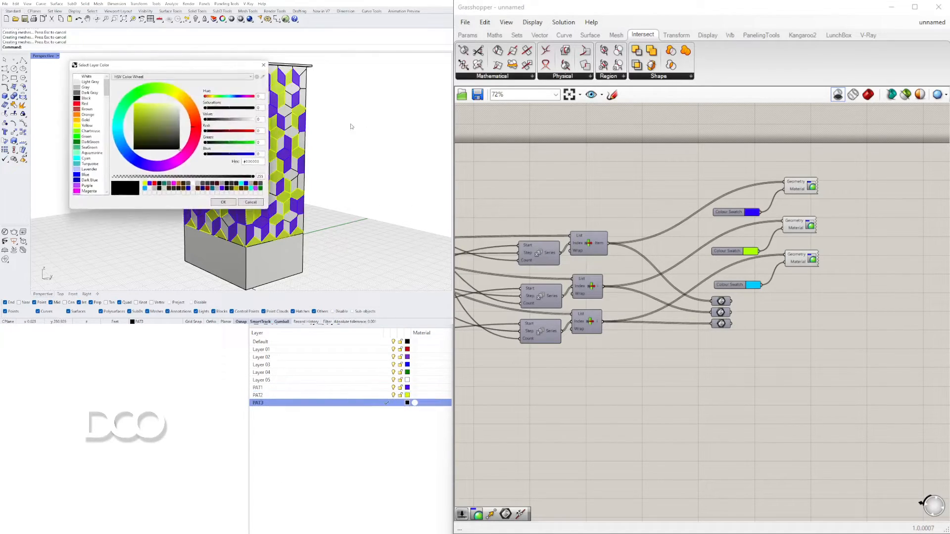
pyautogui.click(118, 136)
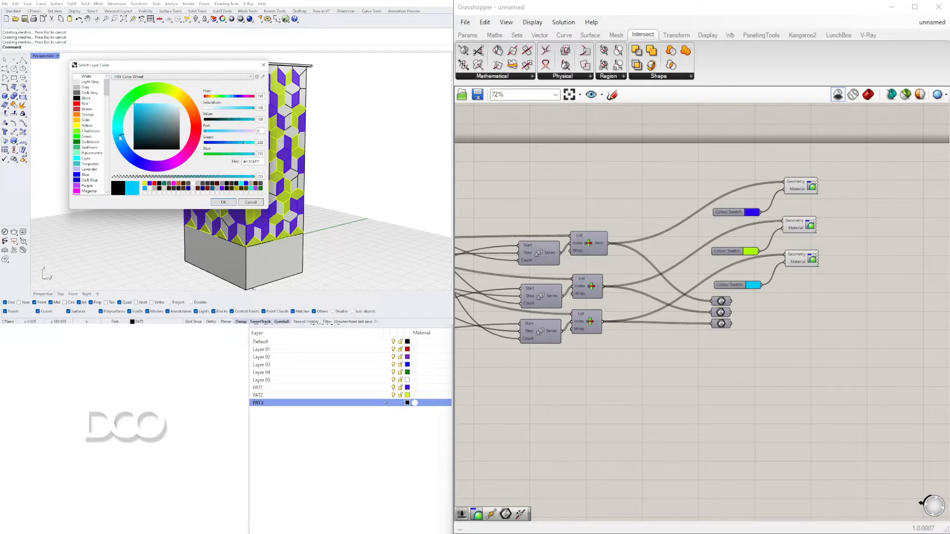
pyautogui.click(223, 202)
# Switch to the four-viewport layout and group all front facade panels selected in the Top view
pyautogui.scroll(-3, 223, 201)
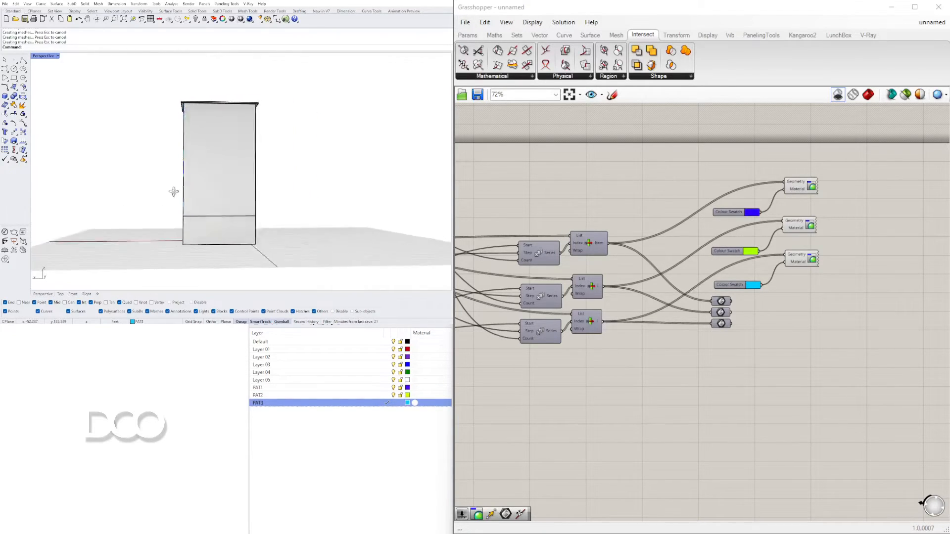
pyautogui.moveTo(335, 225); pyautogui.dragTo(94, 174, button='right')
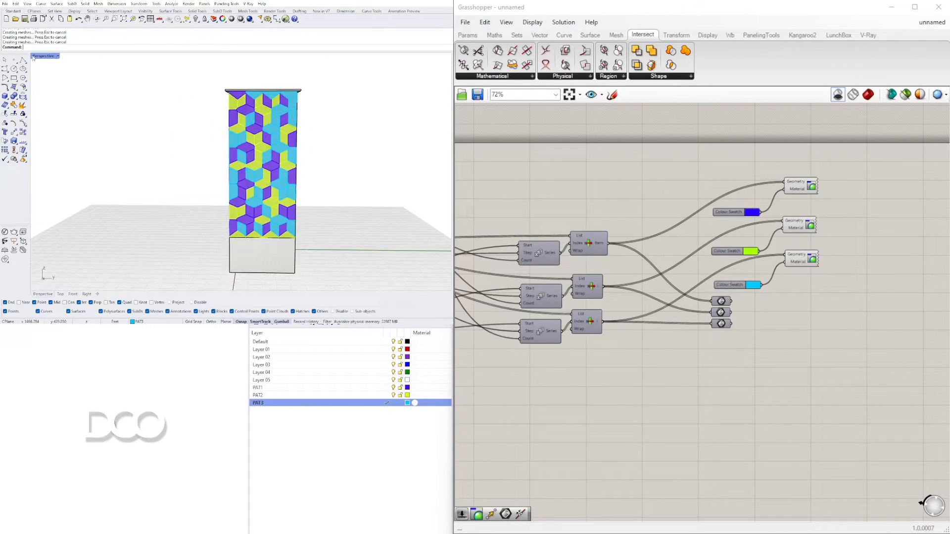
pyautogui.doubleClick(34, 56)
pyautogui.scroll(-4, 101, 130)
pyautogui.moveTo(102, 131); pyautogui.dragTo(72, 147, button='right')
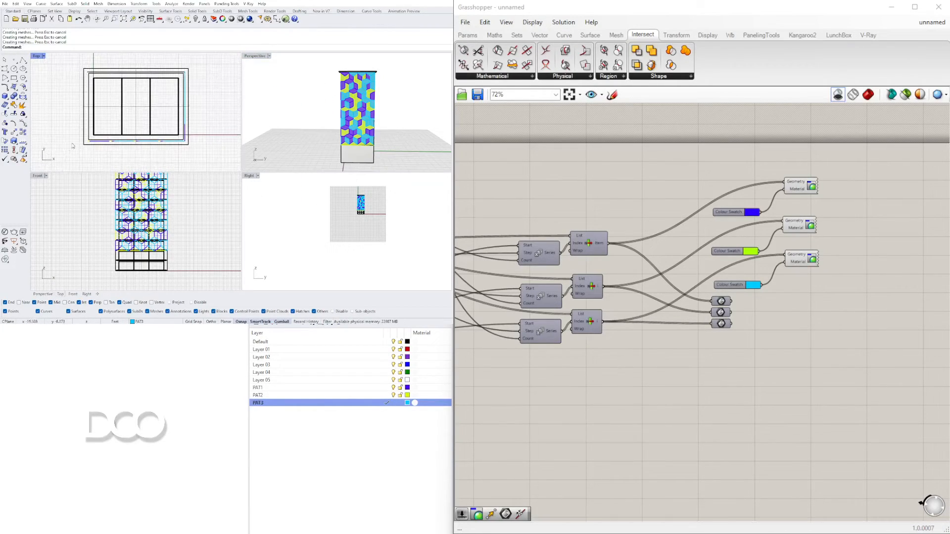
pyautogui.moveTo(75, 139); pyautogui.dragTo(194, 161)
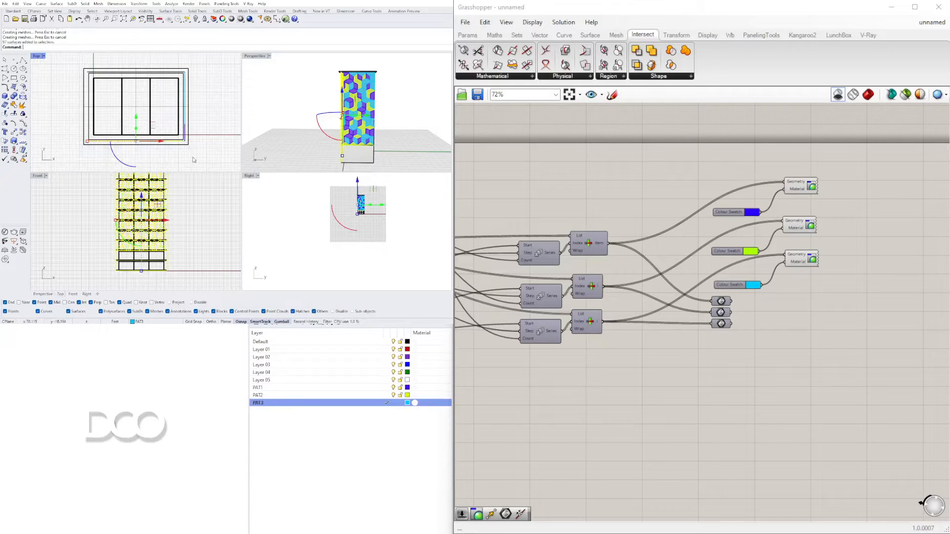
pyautogui.scroll(6, 345, 80)
pyautogui.moveTo(345, 94); pyautogui.dragTo(378, 110, button='right')
pyautogui.scroll(-5, 378, 113)
# Group the side facade panels and mirror a copy to the opposite side across the building's centre in Top view
pyautogui.click(197, 70)
pyautogui.moveTo(181, 60); pyautogui.dragTo(228, 148)
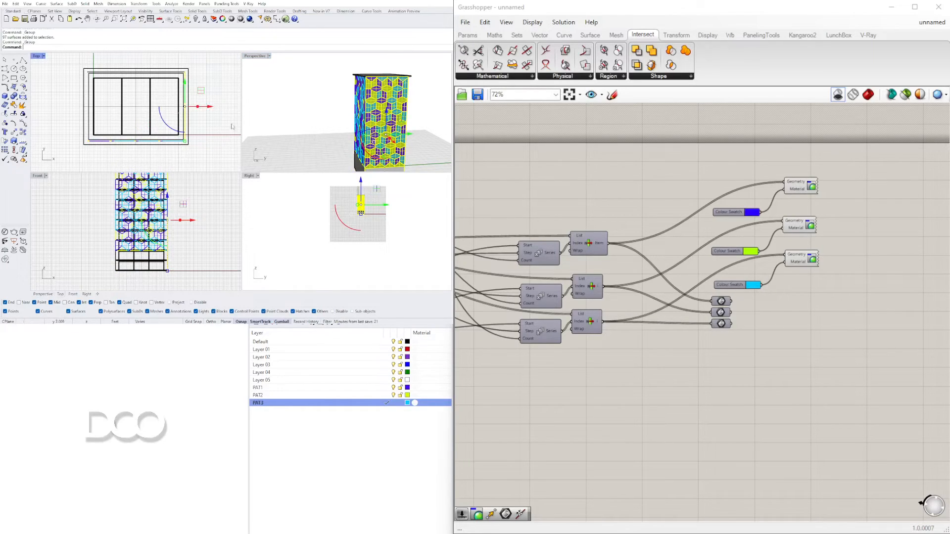
pyautogui.scroll(2, 135, 72)
pyautogui.write('irror')
pyautogui.press('Return')
pyautogui.click(141, 69)
pyautogui.click(163, 155)
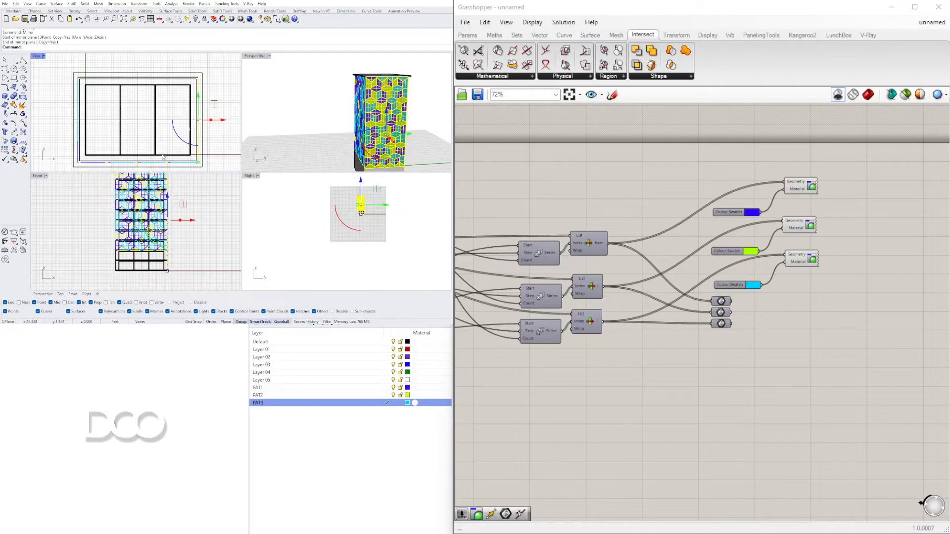
# Mirror a copy of the front facade panel group to the opposite side across the building's centre in Top view
pyautogui.moveTo(163, 156); pyautogui.dragTo(159, 166)
pyautogui.press('Return')
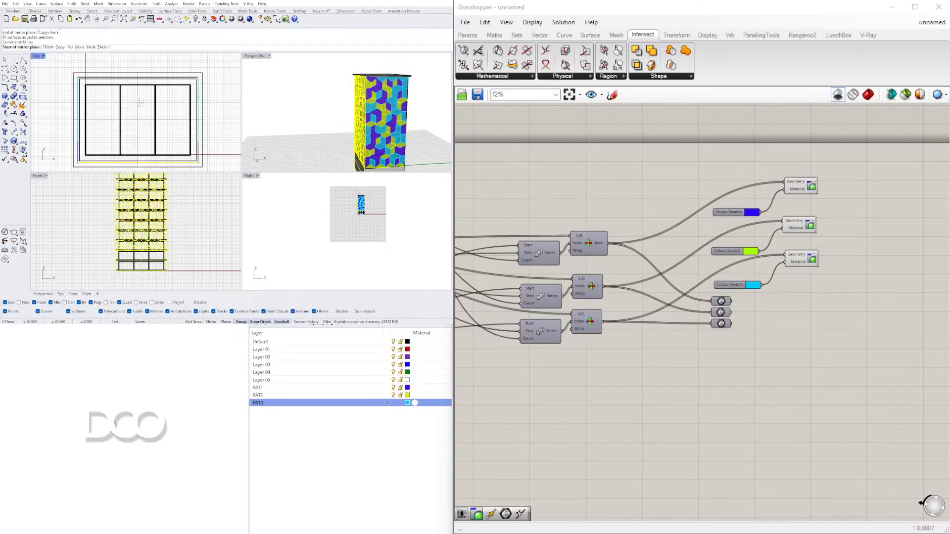
pyautogui.click(190, 119)
pyautogui.click(233, 119)
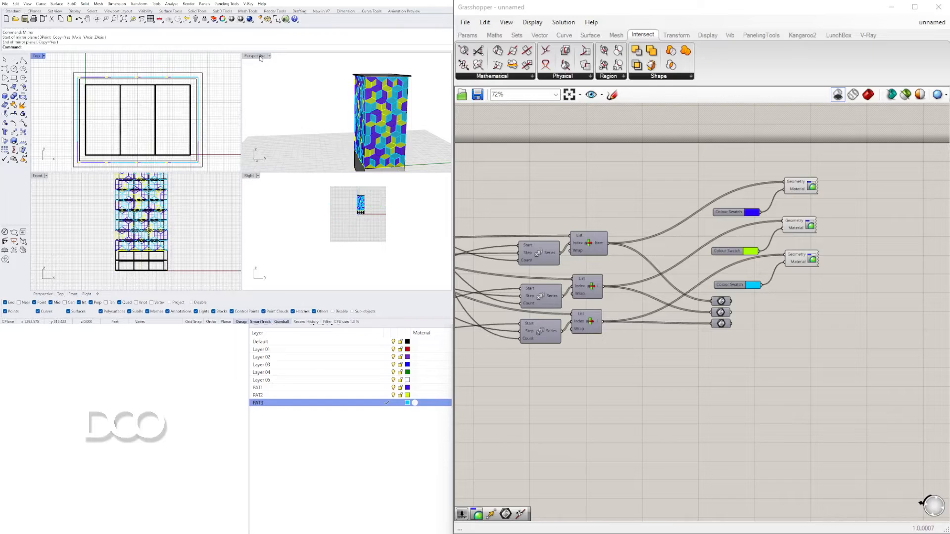
# Maximise the Perspective view and hide the plain wall surface overlapping the mirrored facade panels
pyautogui.doubleClick(259, 57)
pyautogui.moveTo(216, 172); pyautogui.dragTo(229, 144, button='right')
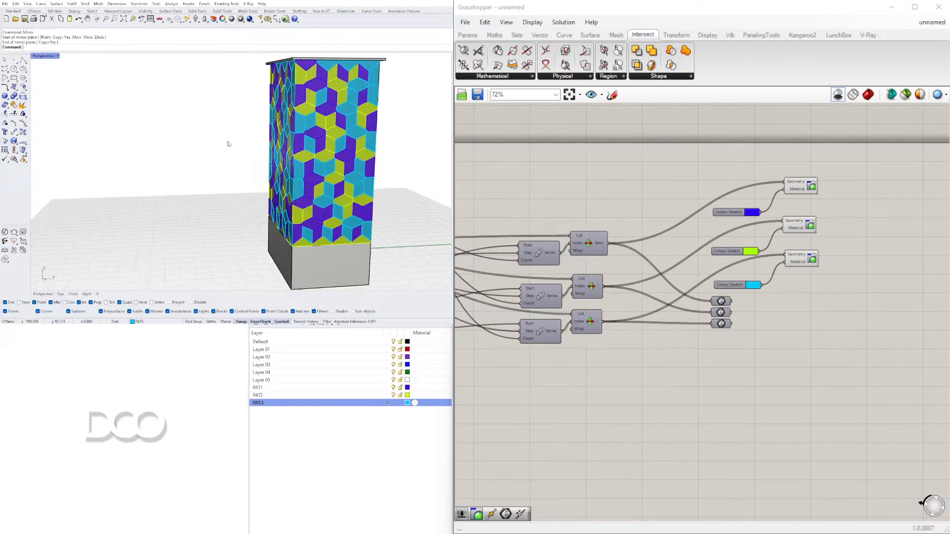
pyautogui.moveTo(227, 127); pyautogui.dragTo(57, 211, button='right')
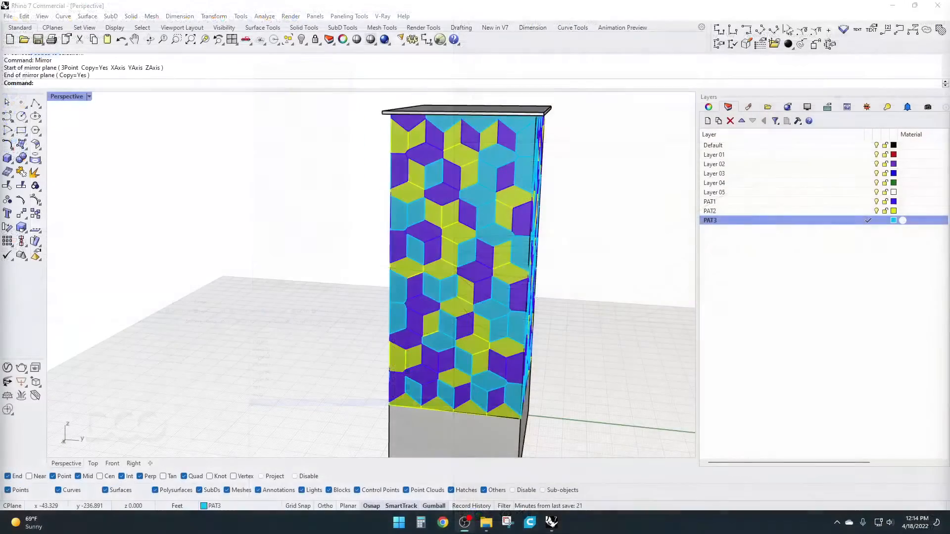
pyautogui.scroll(-5, 299, 317)
pyautogui.moveTo(302, 317); pyautogui.dragTo(190, 318, button='right')
pyautogui.scroll(5, 383, 272)
pyautogui.scroll(2, 229, 256)
pyautogui.click(241, 259)
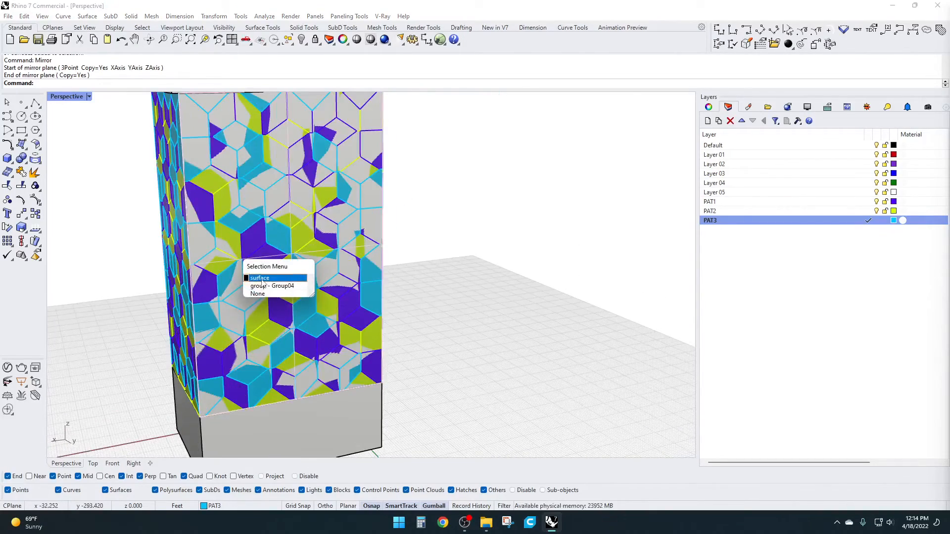
pyautogui.click(267, 278)
pyautogui.scroll(-2, 287, 300)
pyautogui.scroll(-2, 288, 301)
pyautogui.hotkey('ctrl', 'h')
# Try to show the hidden objects with the Default layer turned off, and turn the layer back on
pyautogui.moveTo(539, 282); pyautogui.dragTo(373, 251, button='right')
pyautogui.scroll(4, 372, 252)
pyautogui.click(372, 252)
pyautogui.click(686, 194)
pyautogui.click(879, 146)
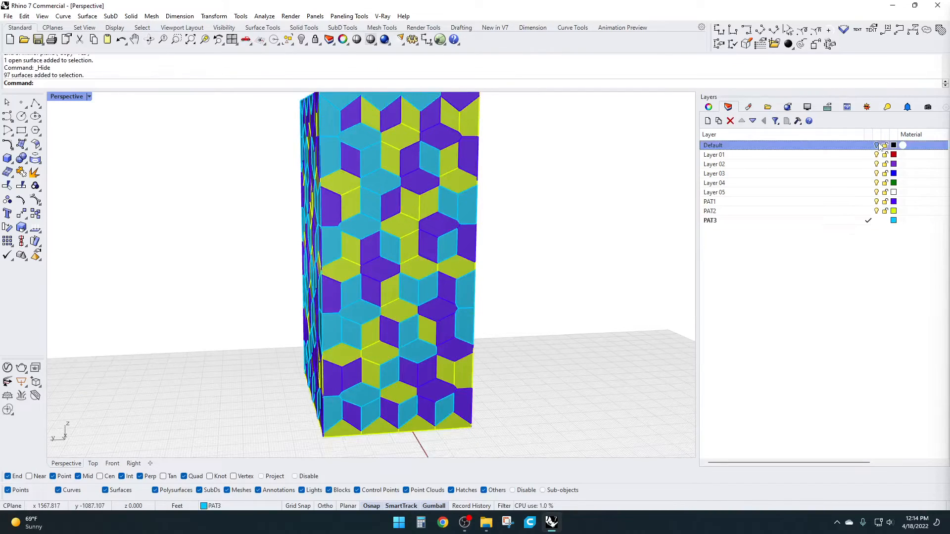
pyautogui.hotkey('ctrl', 'alt', 'h')
pyautogui.click(893, 157)
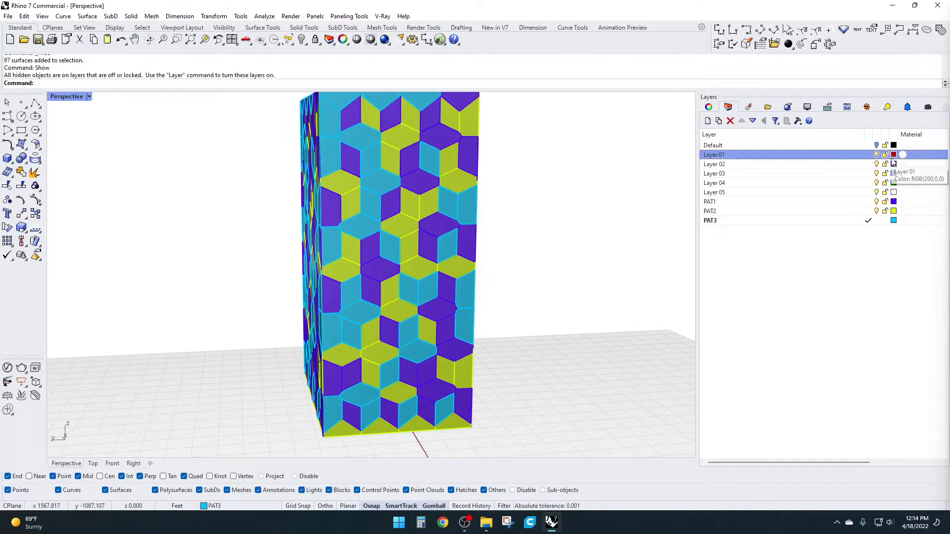
pyautogui.press('Escape')
pyautogui.click(877, 146)
# Examine the patterned facades and their corner joints from several sides of the tower
pyautogui.moveTo(277, 238); pyautogui.dragTo(375, 241, button='right')
pyautogui.scroll(-3, 374, 241)
pyautogui.scroll(2, 368, 244)
pyautogui.click(360, 248)
pyautogui.moveTo(424, 265); pyautogui.dragTo(382, 283, button='right')
pyautogui.click(382, 283)
pyautogui.click(451, 287)
pyautogui.scroll(-2, 336, 315)
pyautogui.moveTo(335, 315); pyautogui.dragTo(141, 156, button='right')
pyautogui.click(66, 96)
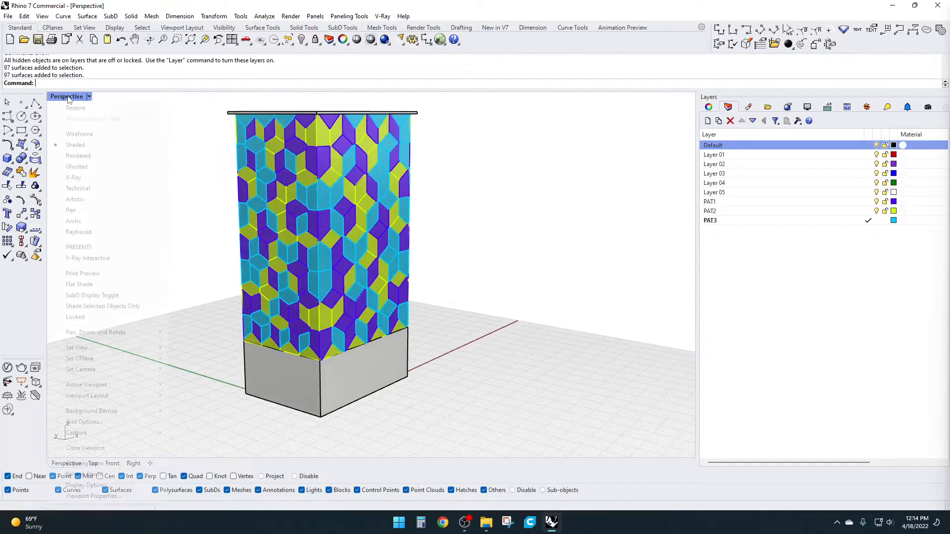
pyautogui.click(557, 188)
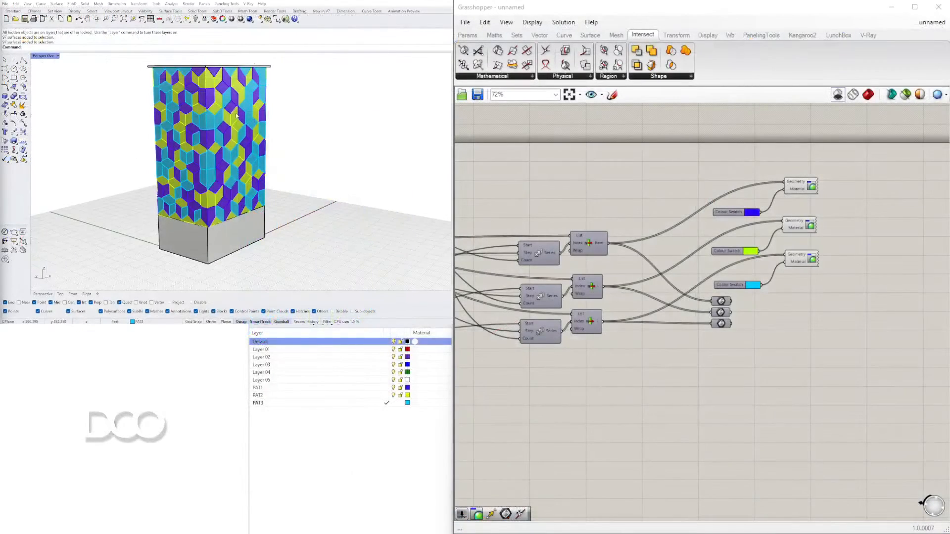
# Turn the shaded Grasshopper preview back on and select the Voronoi component
pyautogui.moveTo(695, 229); pyautogui.dragTo(778, 216, button='right')
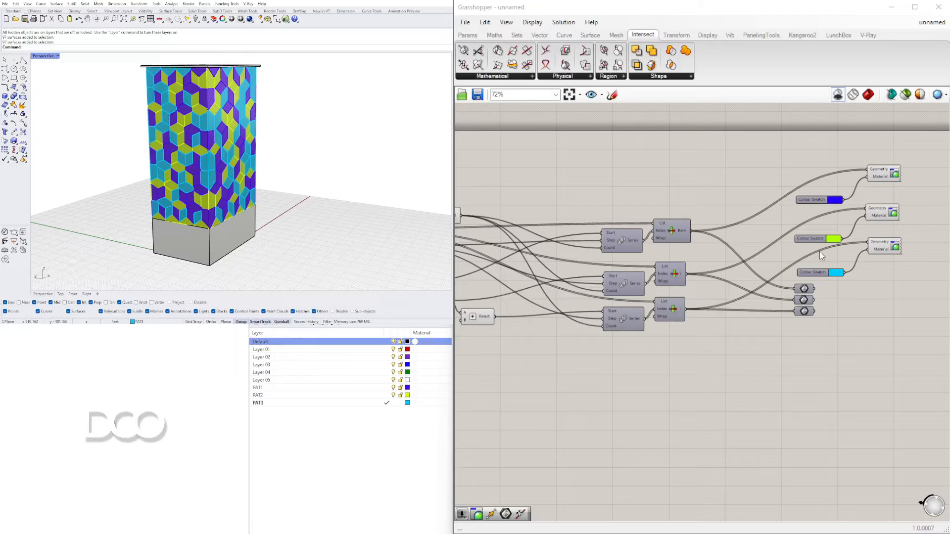
pyautogui.moveTo(634, 330); pyautogui.dragTo(891, 356, button='right')
pyautogui.moveTo(643, 276); pyautogui.dragTo(737, 282, button='right')
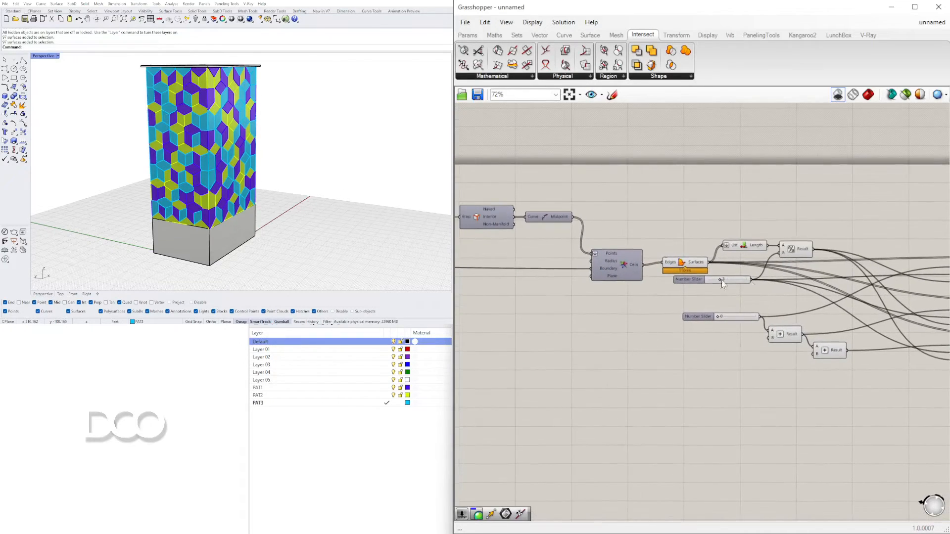
pyautogui.click(622, 258)
pyautogui.rightClick(628, 257)
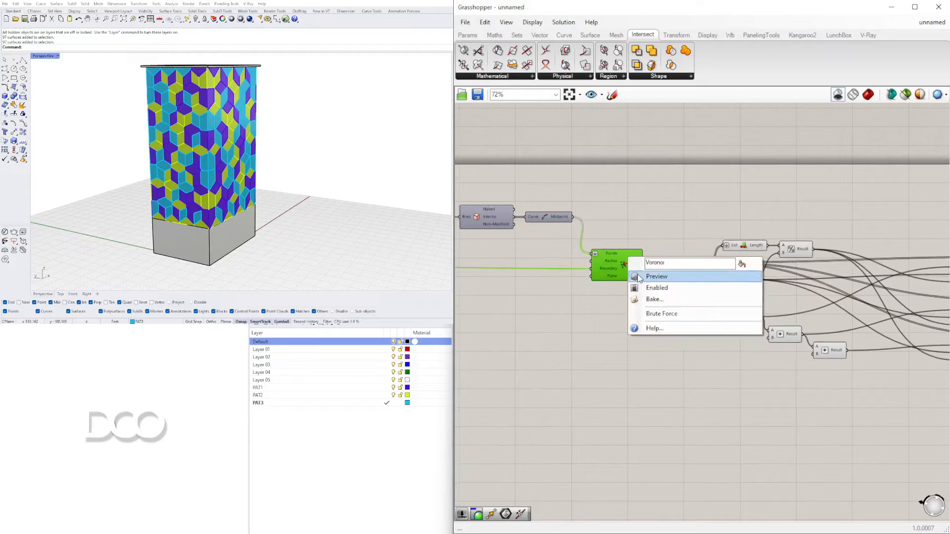
pyautogui.click(334, 50)
pyautogui.click(869, 94)
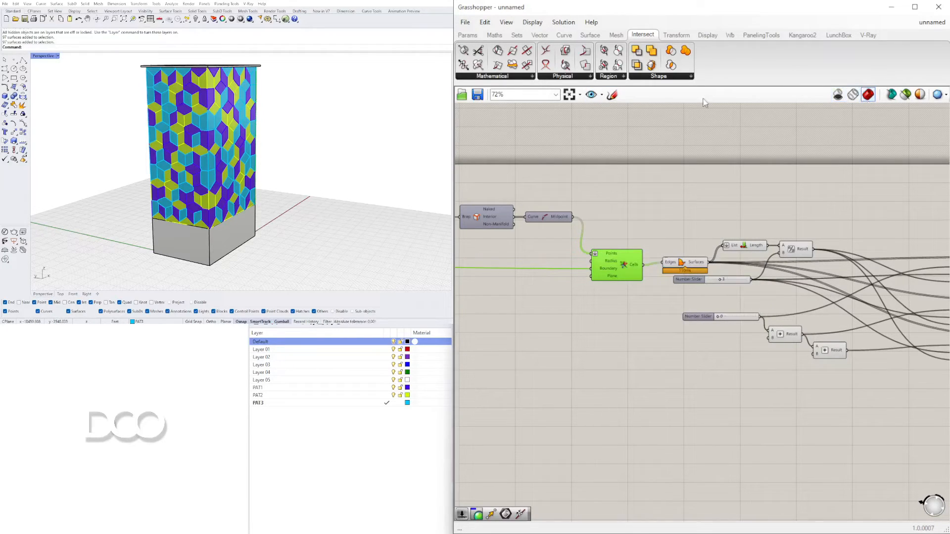
pyautogui.click(722, 210)
pyautogui.click(621, 260)
pyautogui.moveTo(307, 121); pyautogui.dragTo(259, 135, button='right')
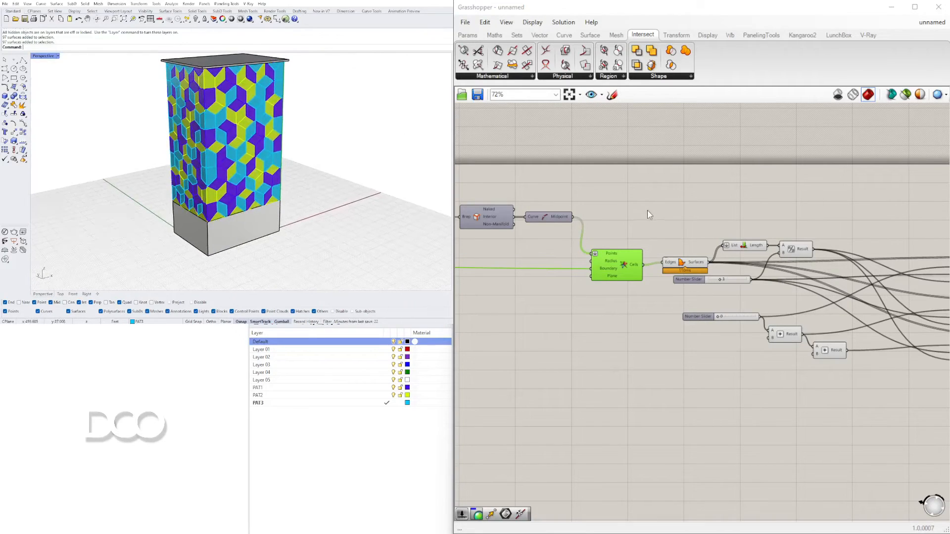
# Add a Brep Join component fed by the boundary surfaces and flatten its Breps input
pyautogui.scroll(-3, 651, 217)
pyautogui.moveTo(762, 257); pyautogui.dragTo(656, 263, button='right')
pyautogui.scroll(3, 592, 244)
pyautogui.moveTo(591, 243); pyautogui.dragTo(642, 286, button='right')
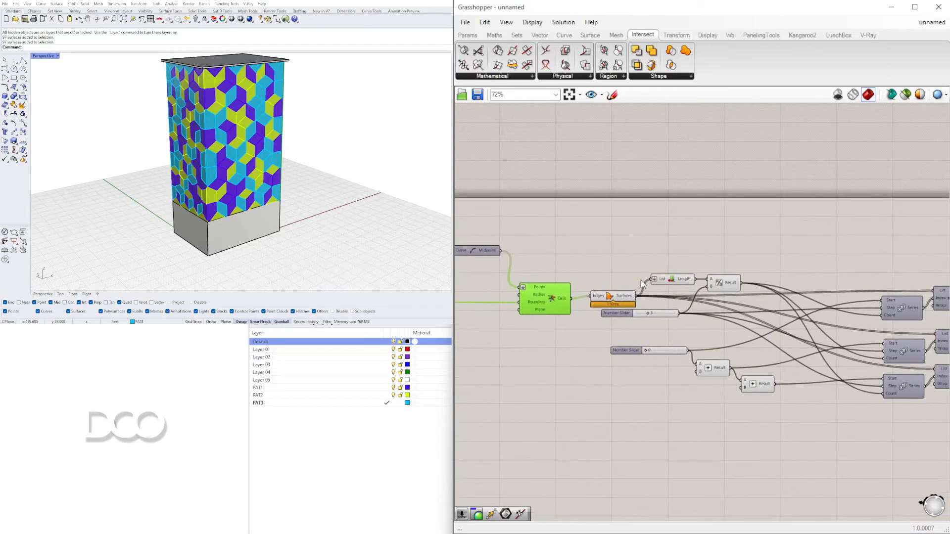
pyautogui.moveTo(636, 295); pyautogui.dragTo(627, 298)
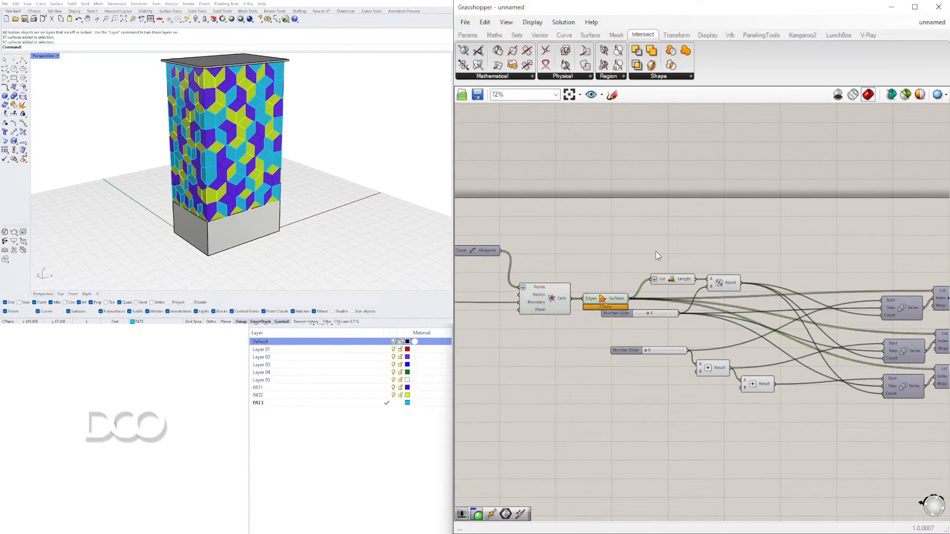
pyautogui.doubleClick(657, 253)
pyautogui.write('JOIN')
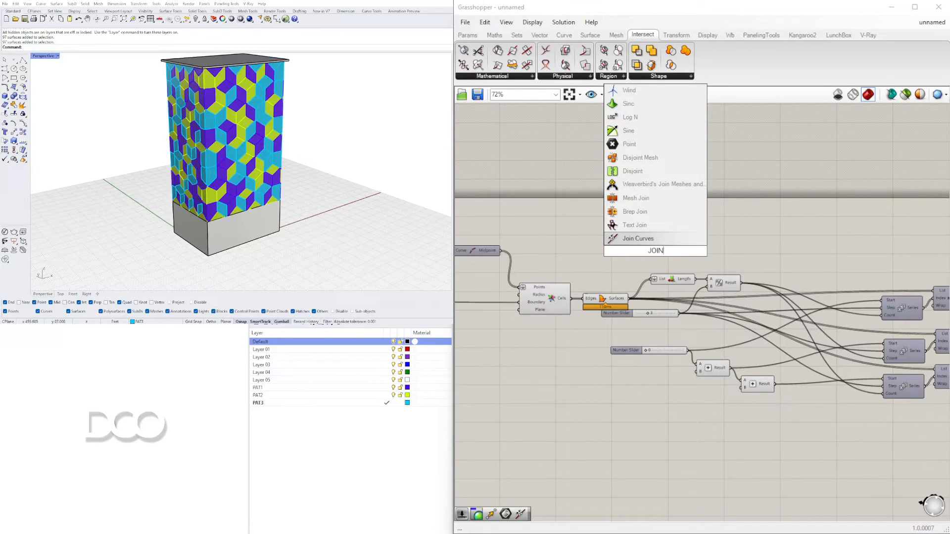
pyautogui.click(635, 211)
pyautogui.moveTo(628, 299); pyautogui.dragTo(643, 253)
pyautogui.click(644, 253)
pyautogui.scroll(3, 667, 258)
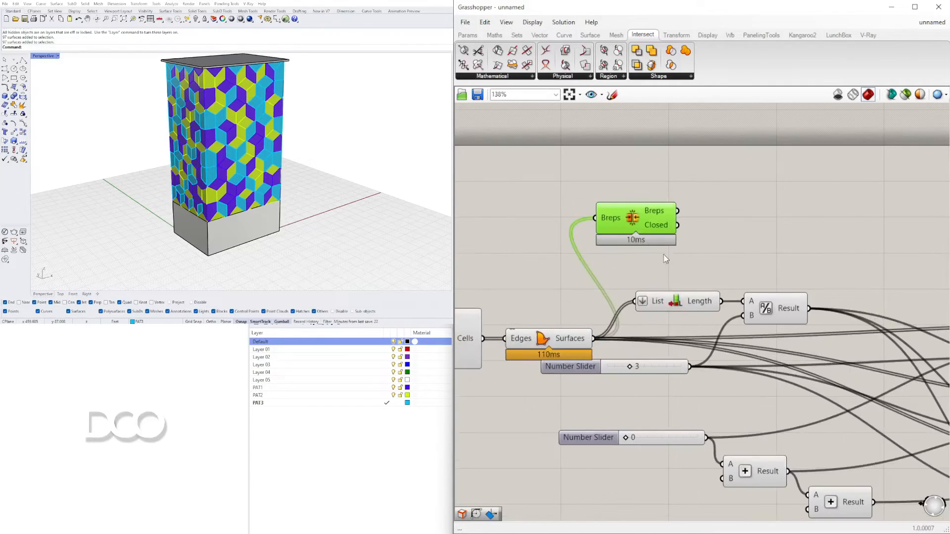
pyautogui.rightClick(613, 221)
pyautogui.click(638, 297)
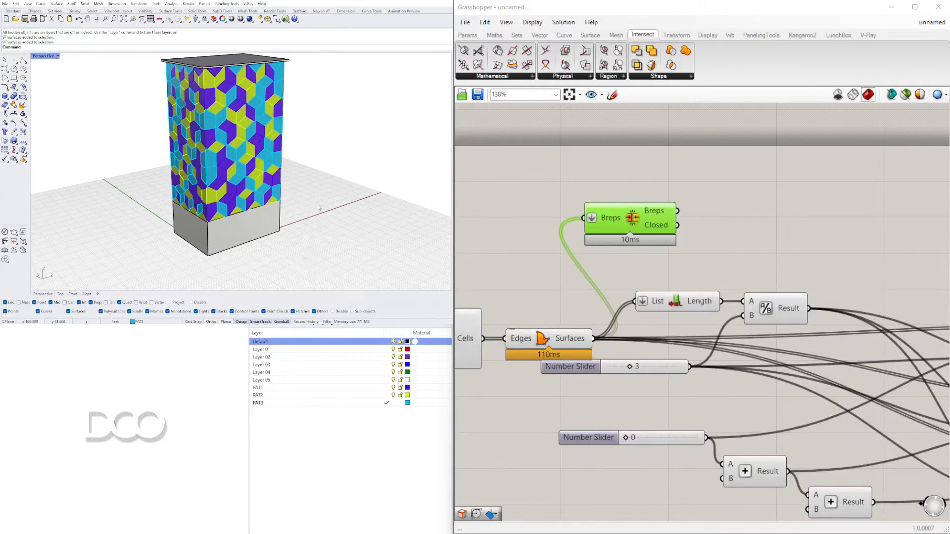
# Hide all building geometry and baked panels in Rhino, leaving only the Grasshopper preview
pyautogui.scroll(-3, 346, 264)
pyautogui.moveTo(346, 261); pyautogui.dragTo(197, 109)
pyautogui.scroll(5, 275, 153)
pyautogui.hotkey('ctrl', 'h')
pyautogui.moveTo(320, 205); pyautogui.dragTo(297, 174, button='right')
pyautogui.scroll(4, 248, 168)
# Add a Brep Edges component and connect the joined breps to its Brep input
pyautogui.doubleClick(748, 206)
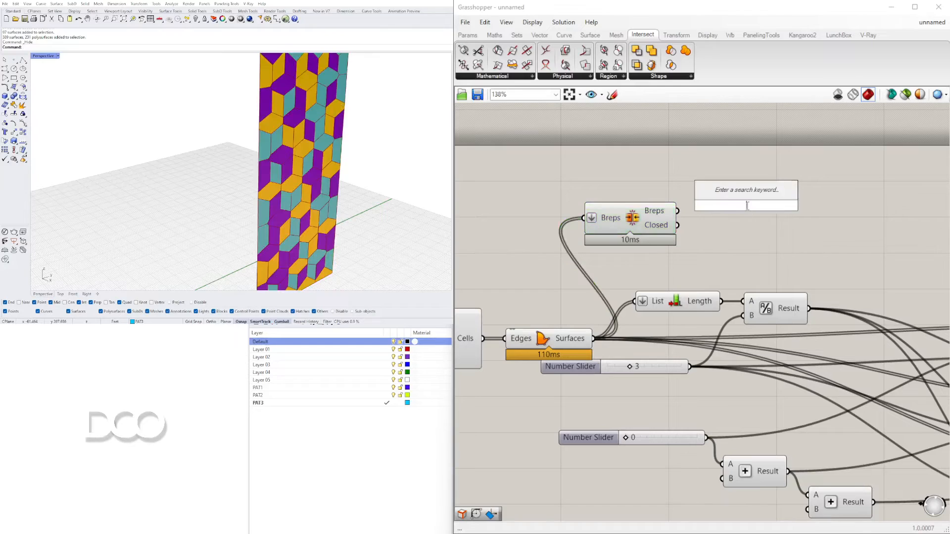
pyautogui.click(815, 223)
pyautogui.doubleClick(815, 222)
pyautogui.write('EDGES')
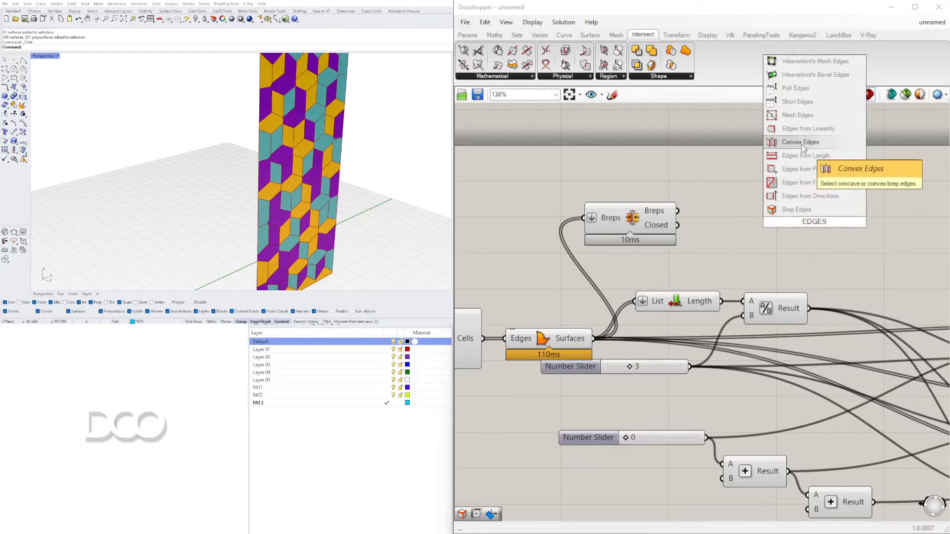
pyautogui.click(788, 209)
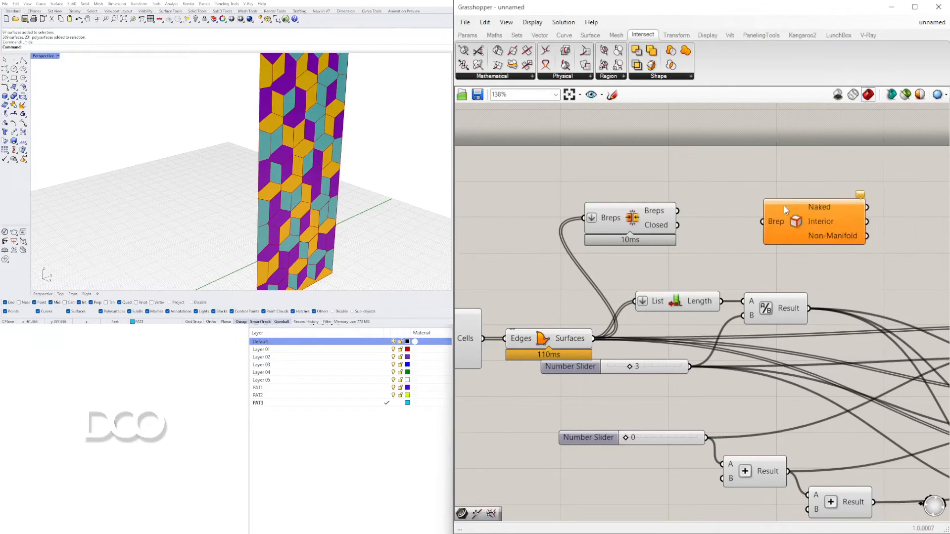
pyautogui.moveTo(677, 210); pyautogui.dragTo(733, 217)
pyautogui.scroll(-3, 732, 218)
pyautogui.doubleClick(736, 216)
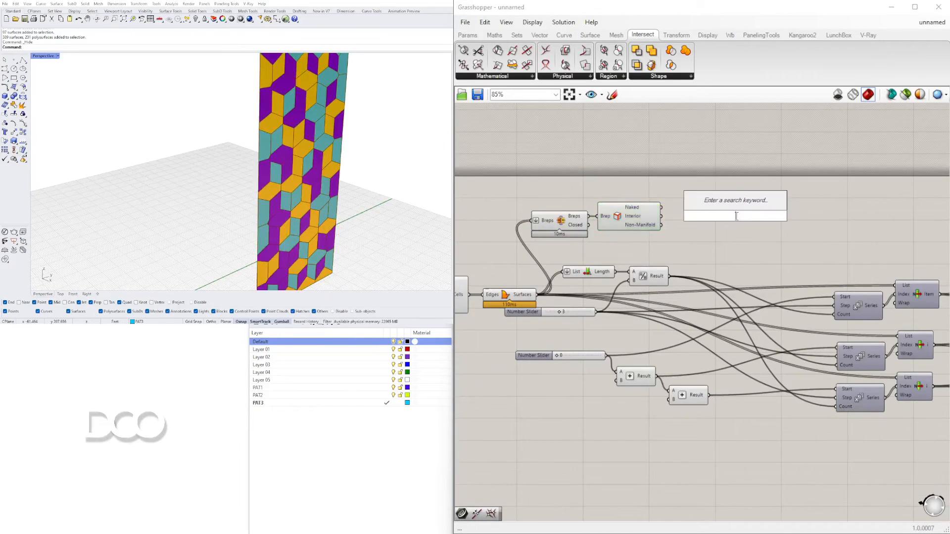
pyautogui.write('MULT')
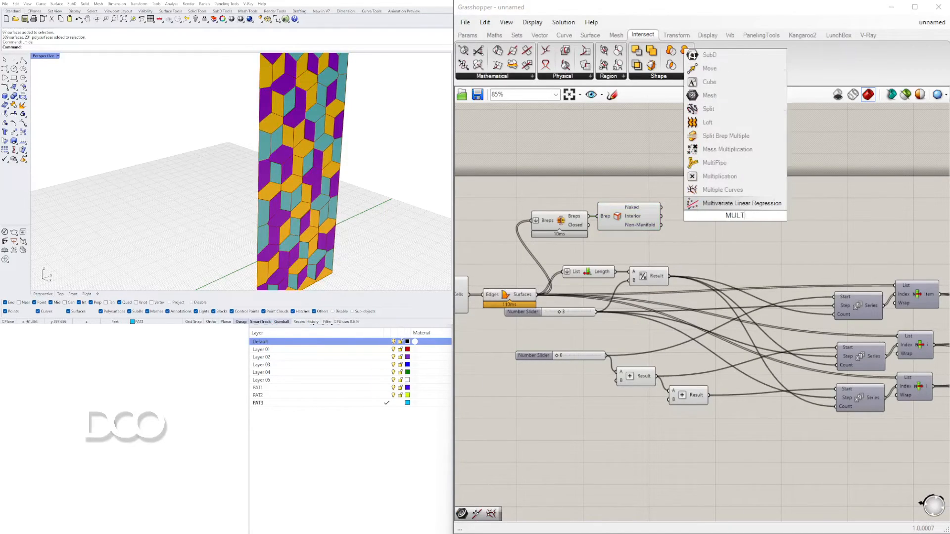
pyautogui.click(722, 189)
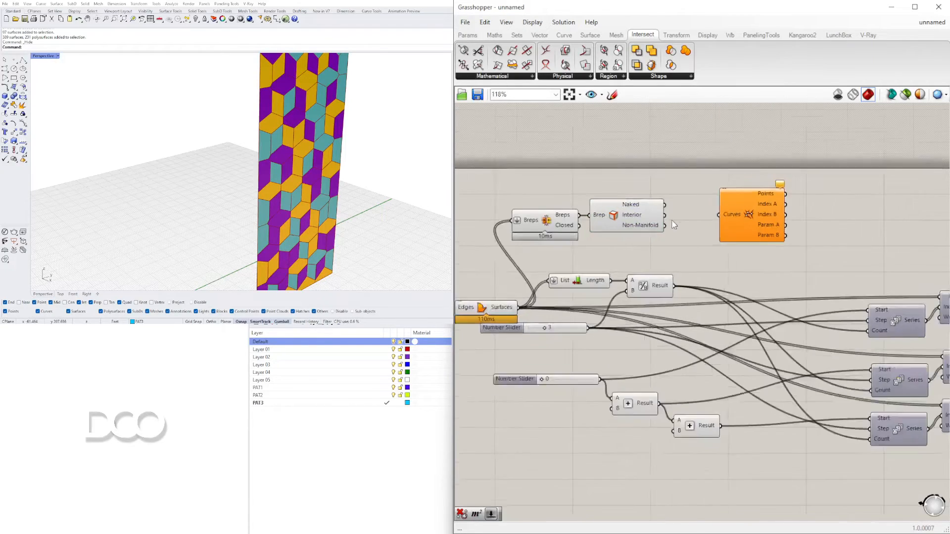
pyautogui.scroll(3, 646, 242)
pyautogui.click(645, 242)
pyautogui.press('Delete')
# Add a MultiPipe component and connect the Naked edges to its Curves input
pyautogui.doubleClick(684, 229)
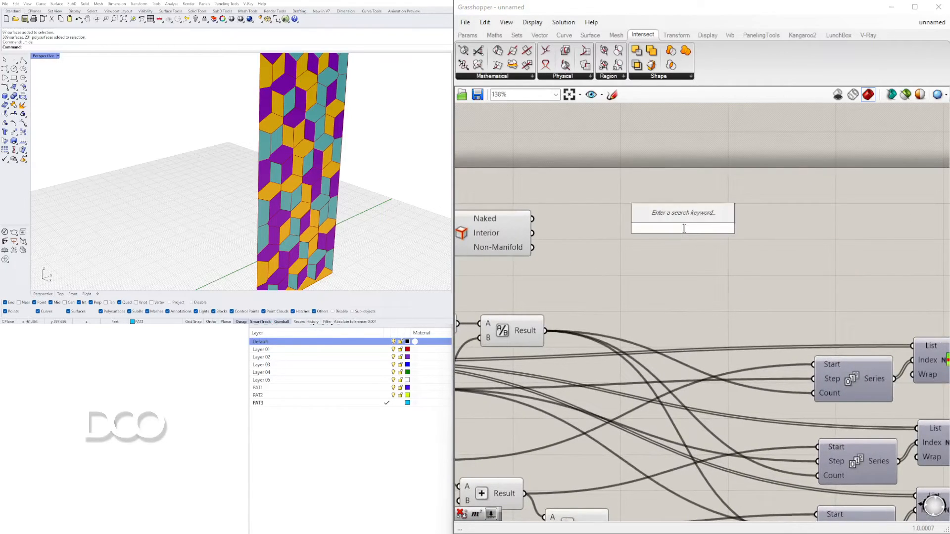
pyautogui.write('PIPE')
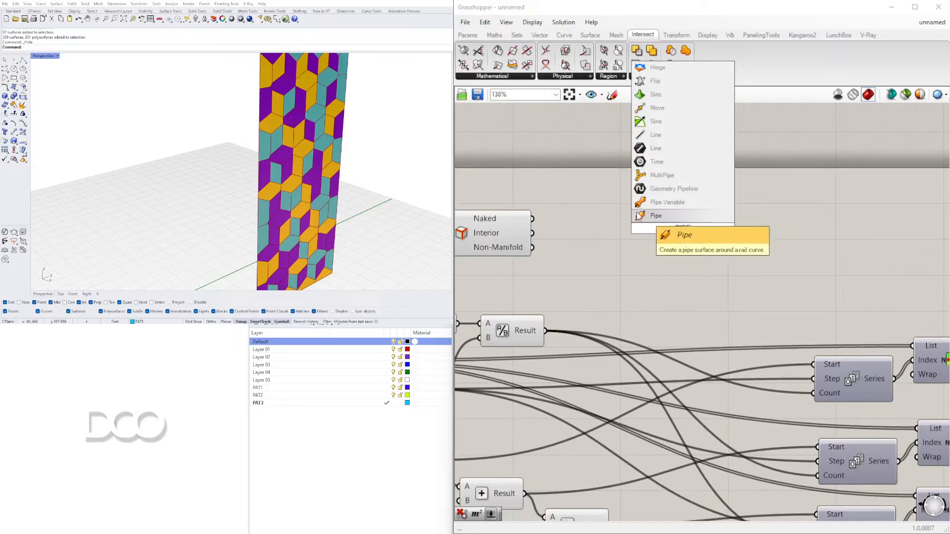
pyautogui.click(652, 175)
pyautogui.moveTo(533, 219); pyautogui.dragTo(638, 171)
pyautogui.moveTo(649, 214); pyautogui.dragTo(782, 229)
# Add the Interior edges to the MultiPipe's Curves input and flatten that input
pyautogui.keyDown('shift'); pyautogui.moveTo(533, 233); pyautogui.dragTo(772, 186); pyautogui.keyUp('shift')
pyautogui.rightClick(772, 186)
pyautogui.click(816, 267)
pyautogui.scroll(-2, 800, 264)
pyautogui.moveTo(801, 249); pyautogui.dragTo(810, 257)
pyautogui.scroll(3, 267, 118)
pyautogui.scroll(4, 268, 119)
pyautogui.scroll(-8, 268, 119)
pyautogui.moveTo(271, 121); pyautogui.dragTo(316, 150, button='right')
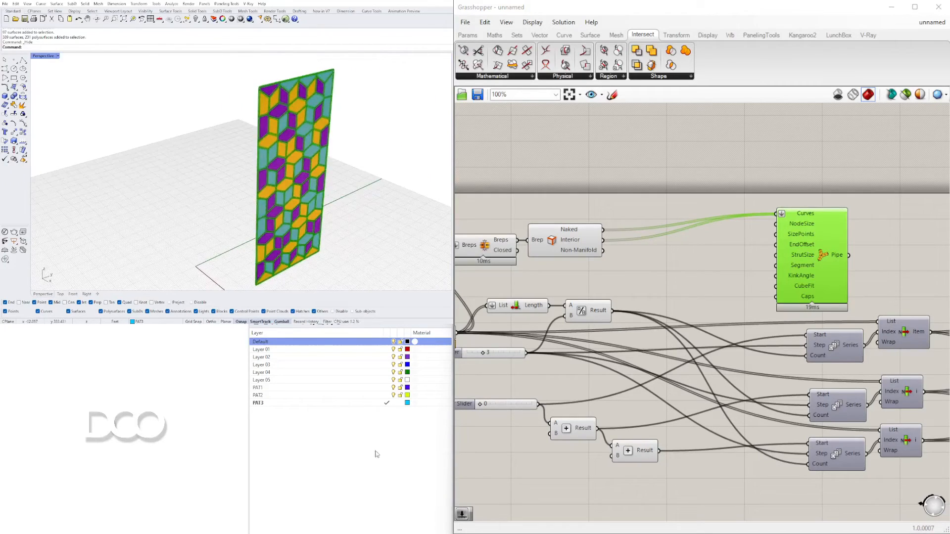
# Create a layer named STRUCTURE, make it current and bake the MultiPipe geometry onto it
pyautogui.click(267, 403)
pyautogui.click(258, 325)
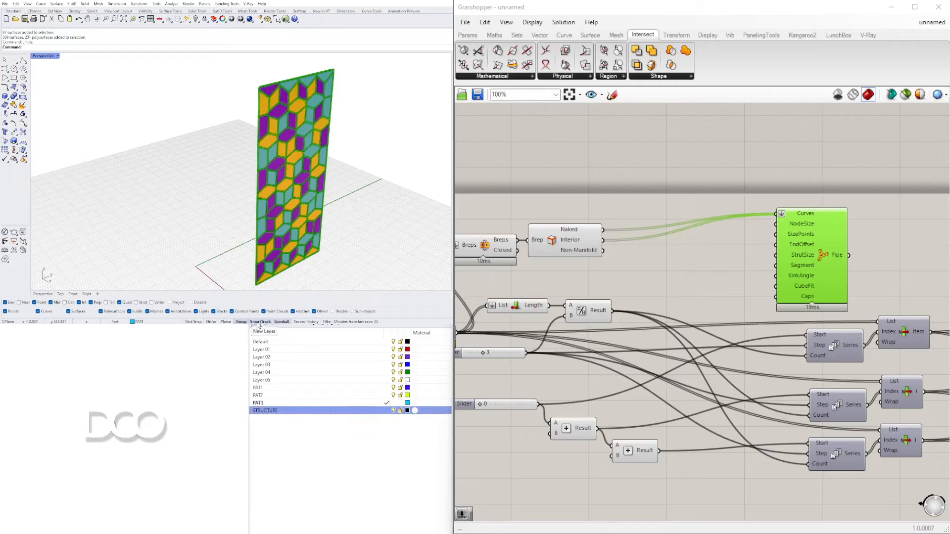
pyautogui.middleClick(810, 253)
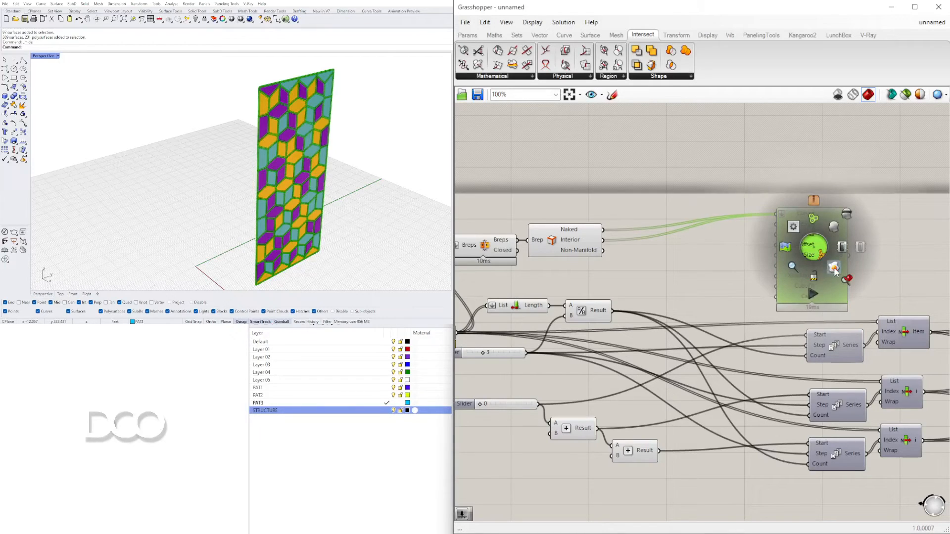
pyautogui.click(386, 411)
pyautogui.middleClick(823, 258)
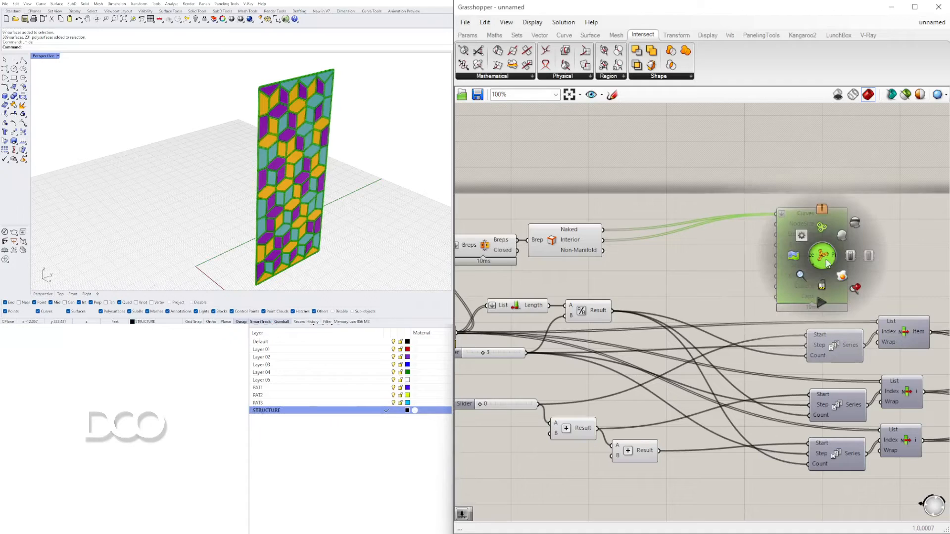
pyautogui.click(838, 277)
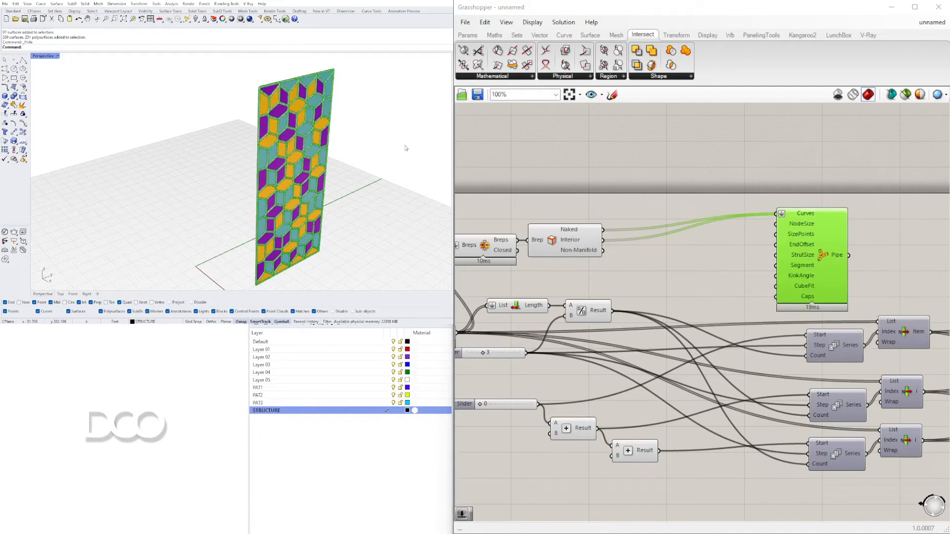
# Show all hidden objects and select the wall surface behind the panels on the adjacent facade
pyautogui.press('Return')
pyautogui.moveTo(212, 141); pyautogui.dragTo(176, 144, button='right')
pyautogui.scroll(5, 213, 127)
pyautogui.click(225, 134)
pyautogui.click(240, 145)
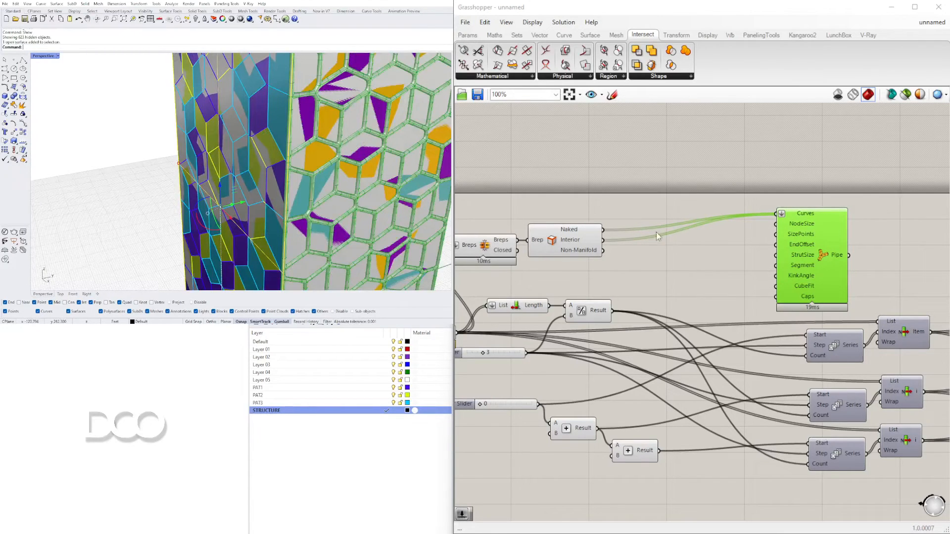
# Reference the selected wall surface of the adjacent facade in the definition's Surface parameter
pyautogui.scroll(-5, 680, 299)
pyautogui.scroll(5, 808, 303)
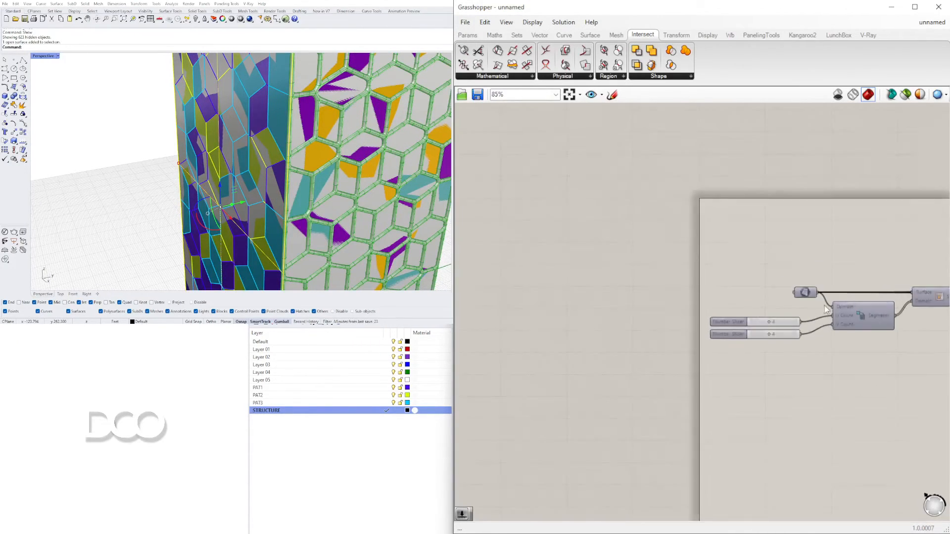
pyautogui.rightClick(693, 285)
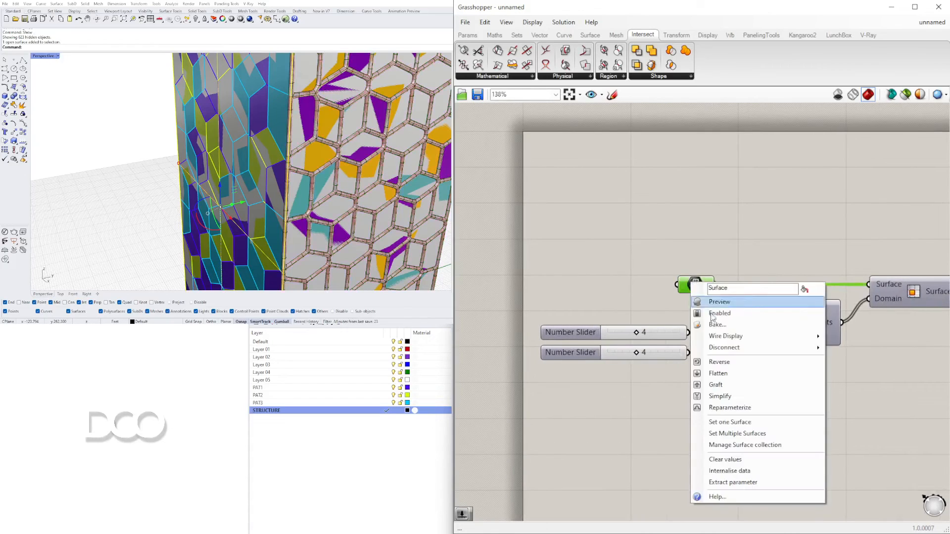
pyautogui.click(752, 422)
pyautogui.scroll(-5, 229, 160)
pyautogui.scroll(-5, 844, 224)
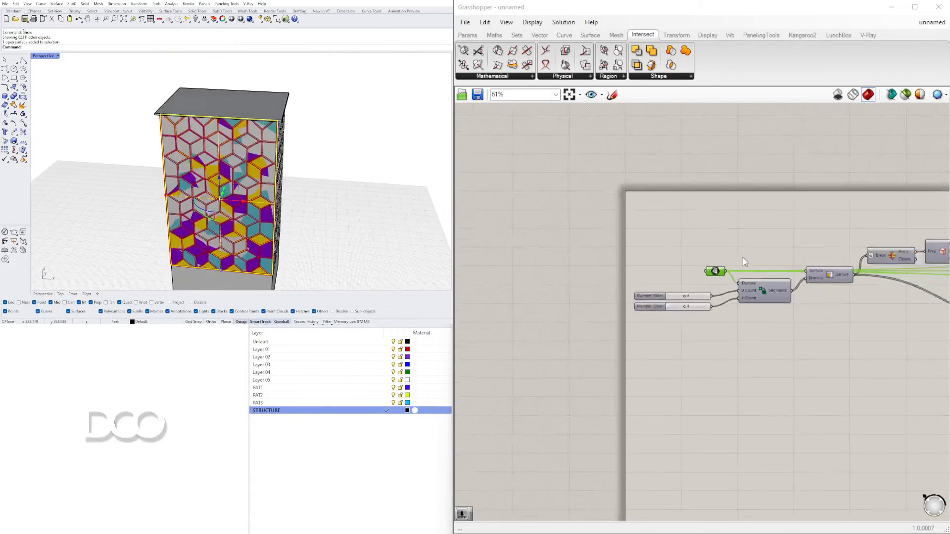
# Bake the MultiPipe geometry for the adjacent facade onto the STRUCTURE layer and turn off the Grasshopper preview
pyautogui.scroll(6, 721, 217)
pyautogui.click(746, 243)
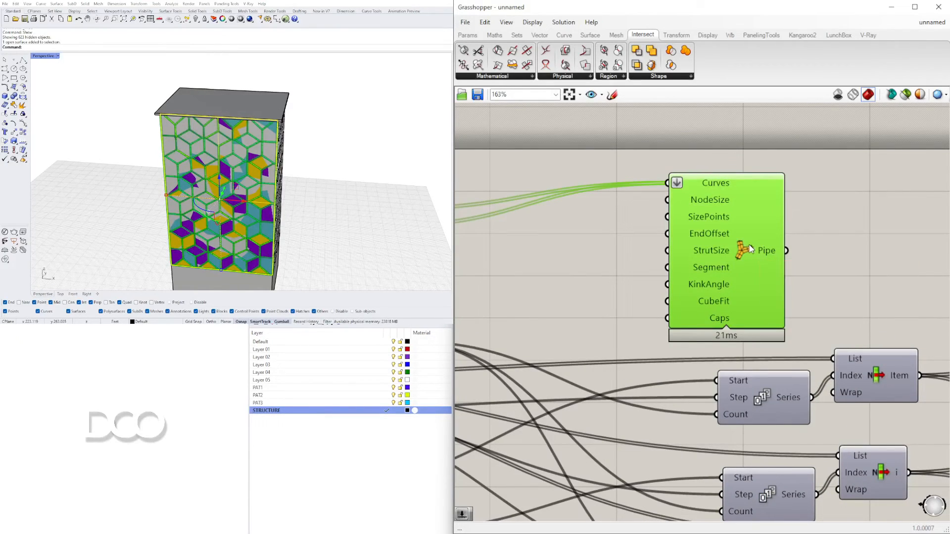
pyautogui.middleClick(751, 248)
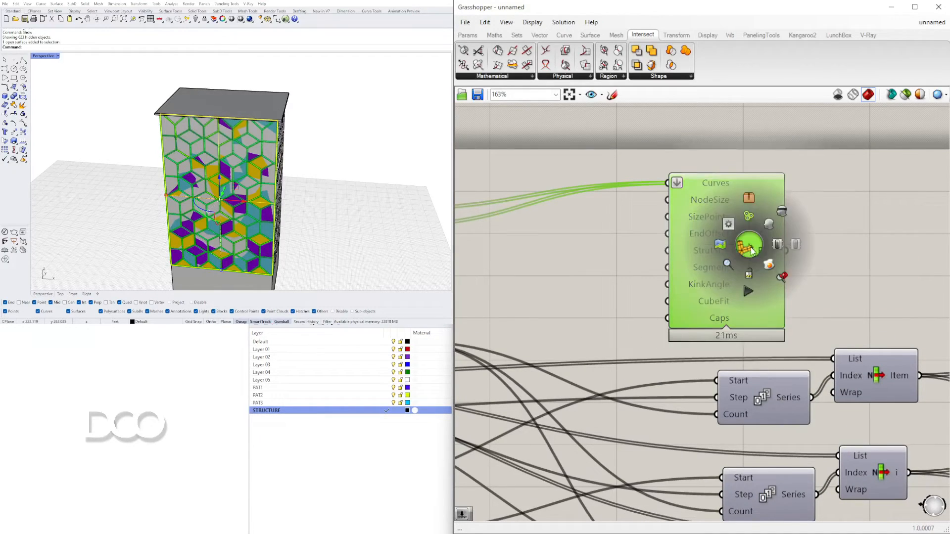
pyautogui.click(837, 97)
# Select the plain wall surfaces behind the facade panels, excluding the panel groups, and move them to Layer 03
pyautogui.scroll(5, 232, 158)
pyautogui.click(255, 148)
pyautogui.click(263, 154)
pyautogui.moveTo(263, 154); pyautogui.dragTo(212, 127, button='right')
pyautogui.click(267, 150)
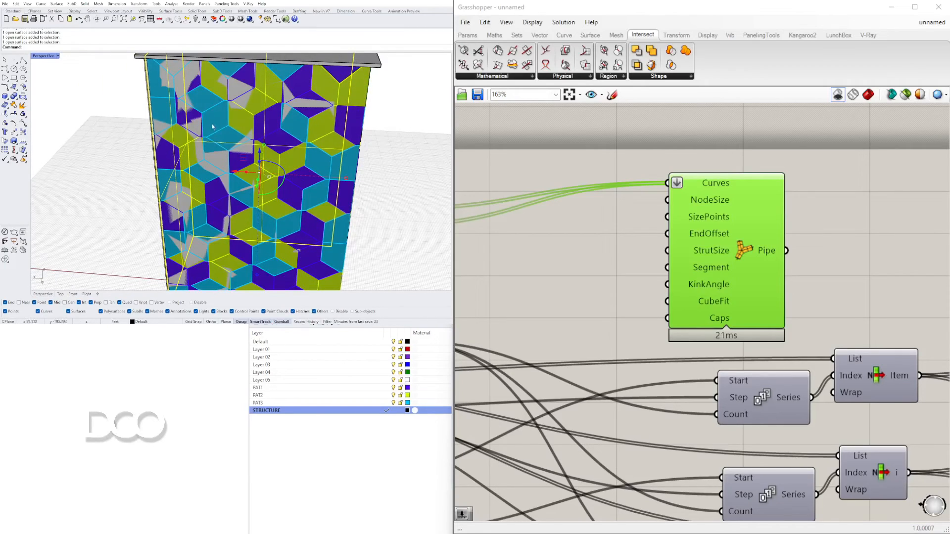
pyautogui.click(239, 142)
pyautogui.click(235, 144)
pyautogui.click(260, 158)
pyautogui.moveTo(260, 157); pyautogui.dragTo(325, 166, button='right')
pyautogui.keyDown('ctrl'); pyautogui.click(298, 177); pyautogui.keyUp('ctrl')
pyautogui.click(308, 157)
pyautogui.scroll(-4, 275, 157)
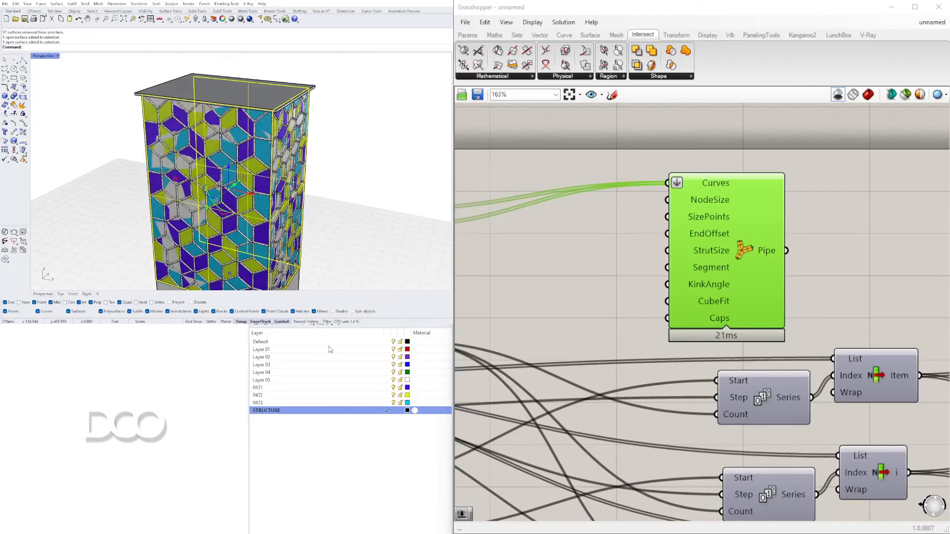
pyautogui.rightClick(385, 362)
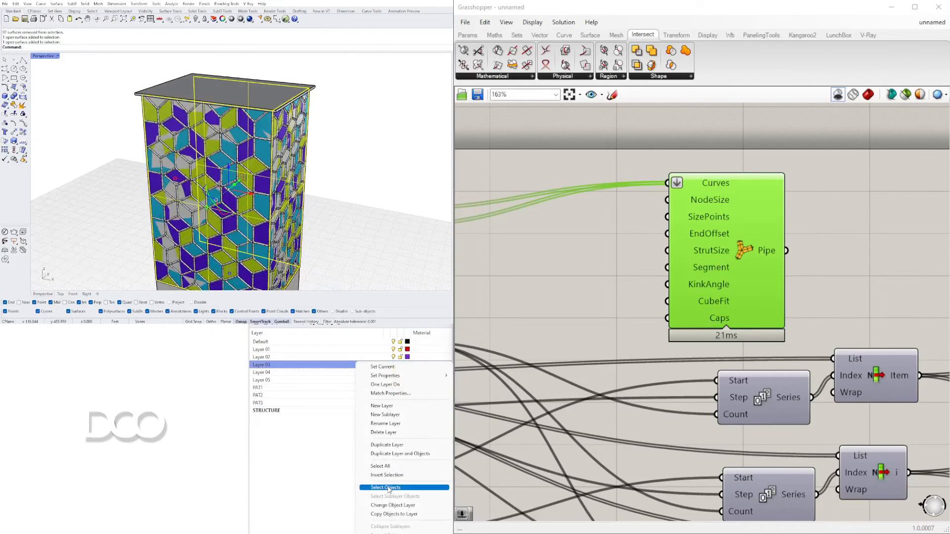
pyautogui.click(391, 507)
pyautogui.press('Escape')
# Mirror copies of the two baked pipe frames onto the opposite facades, using the roof edge midpoints for the mirror planes
pyautogui.moveTo(372, 170); pyautogui.dragTo(153, 205, button='right')
pyautogui.scroll(4, 262, 184)
pyautogui.click(260, 182)
pyautogui.scroll(-6, 262, 182)
pyautogui.scroll(5, 220, 161)
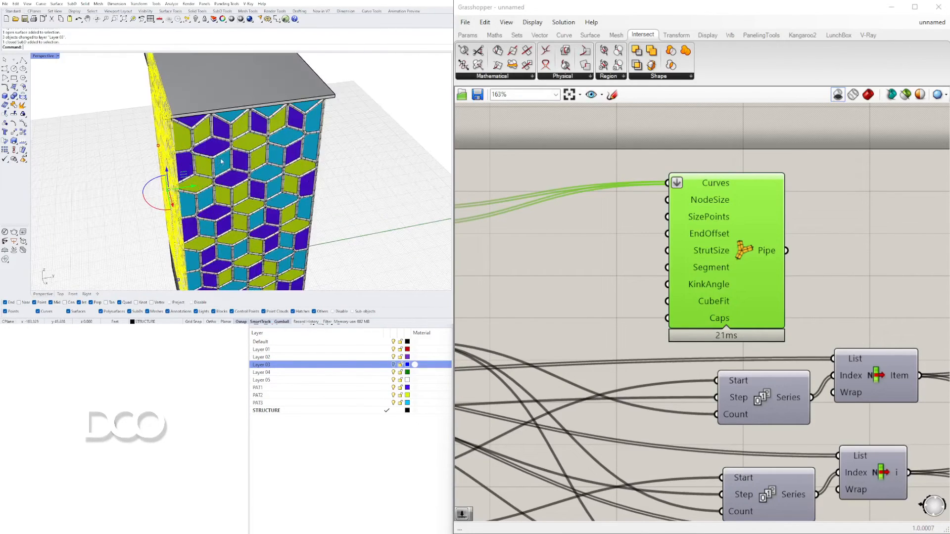
pyautogui.scroll(-4, 318, 134)
pyautogui.click(309, 91)
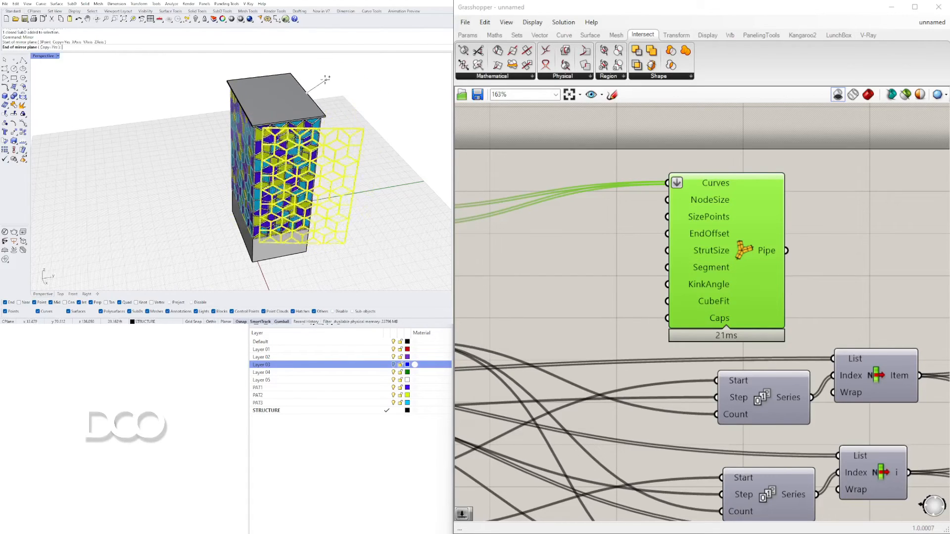
pyautogui.click(313, 69)
pyautogui.click(261, 73)
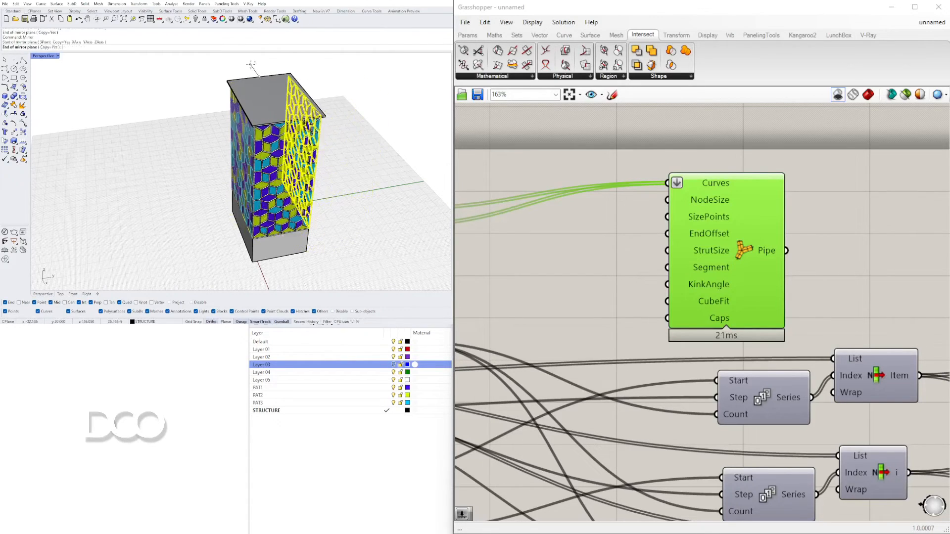
pyautogui.click(246, 64)
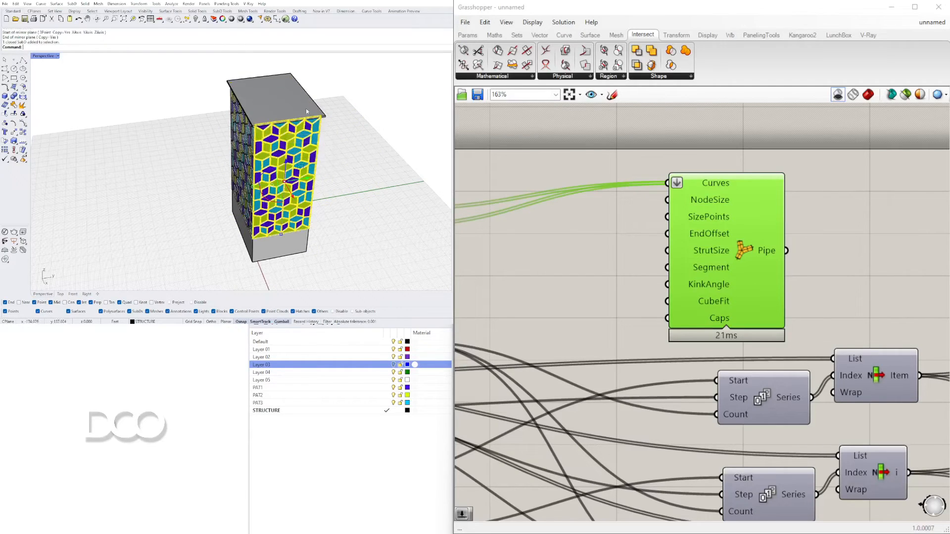
pyautogui.click(356, 133)
pyautogui.moveTo(193, 199); pyautogui.dragTo(230, 244, button='right')
pyautogui.moveTo(389, 225); pyautogui.dragTo(237, 242, button='right')
pyautogui.keyDown('shift'); pyautogui.click(321, 228); pyautogui.keyUp('shift')
pyautogui.keyDown('shift'); pyautogui.click(302, 248); pyautogui.keyUp('shift')
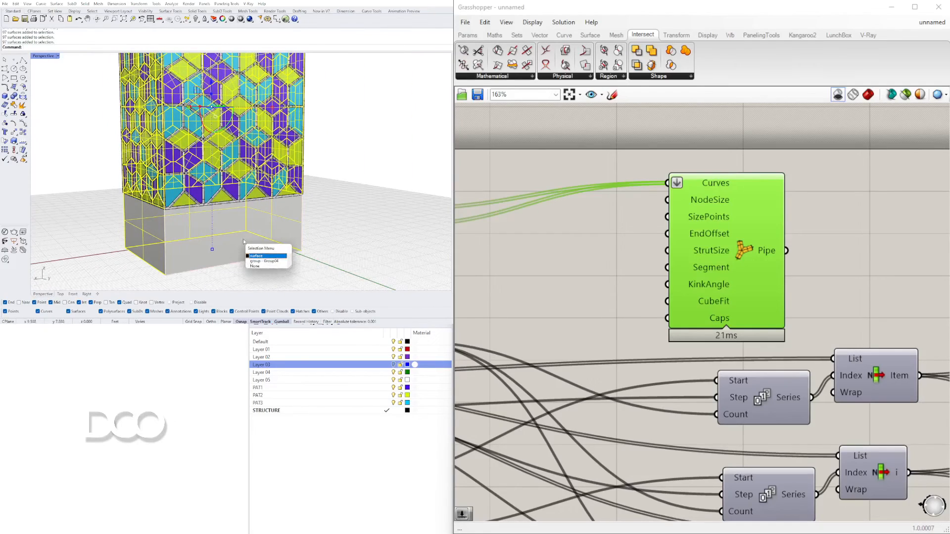
pyautogui.click(371, 230)
pyautogui.scroll(-7, 313, 225)
pyautogui.press('Escape')
pyautogui.scroll(4, 250, 239)
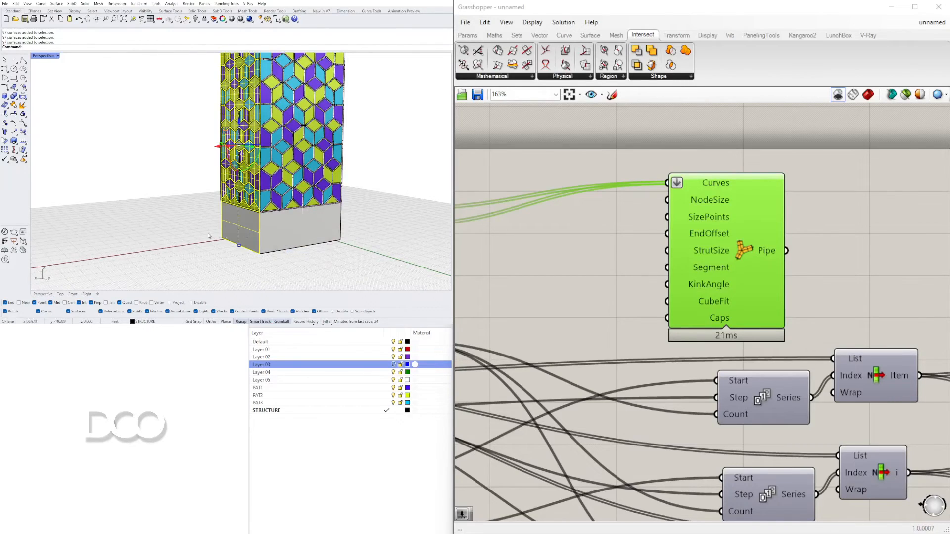
# Set the Perspective viewport's display mode to Rendered
pyautogui.moveTo(194, 238); pyautogui.dragTo(249, 230, button='right')
pyautogui.scroll(-4, 249, 230)
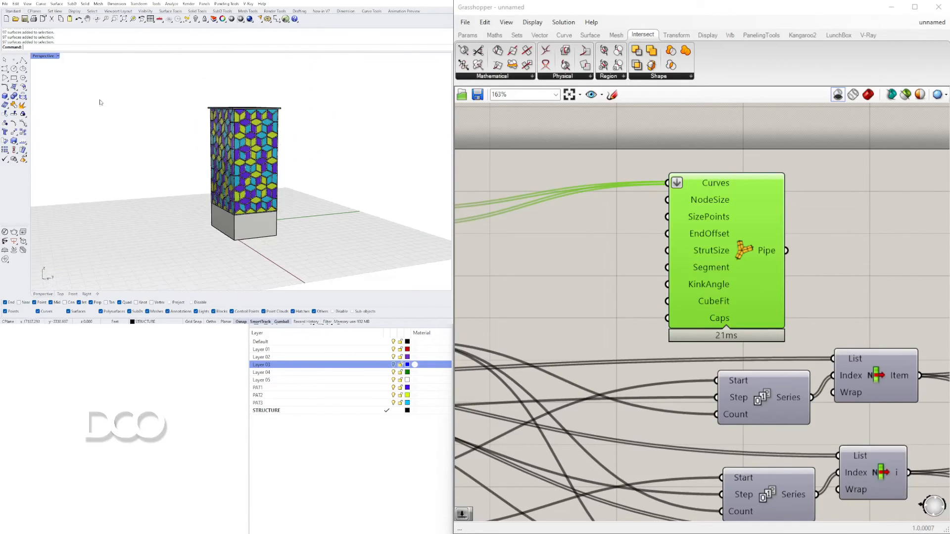
pyautogui.click(56, 56)
pyautogui.click(56, 94)
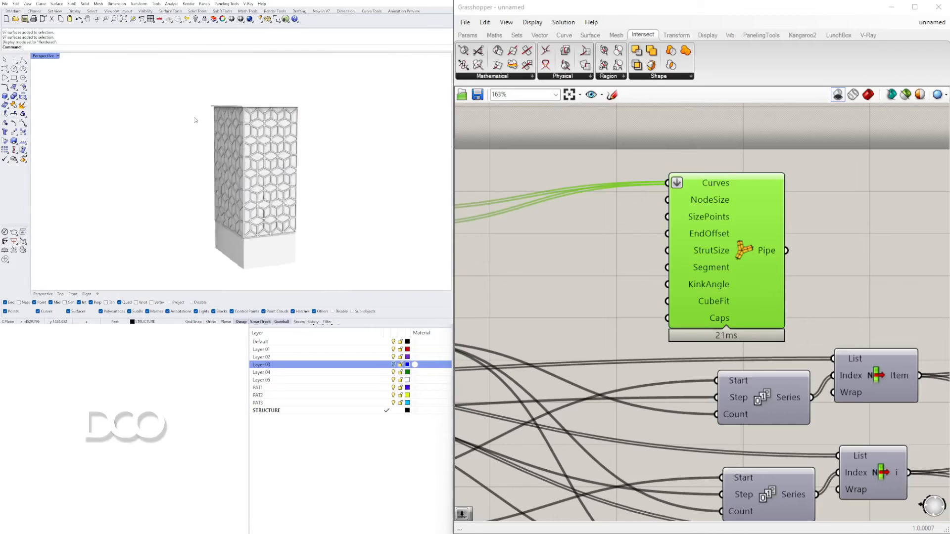
pyautogui.scroll(3, 246, 137)
# Try deleting the panel group of one facade to expose the pipe frame and floors behind it
pyautogui.click(264, 138)
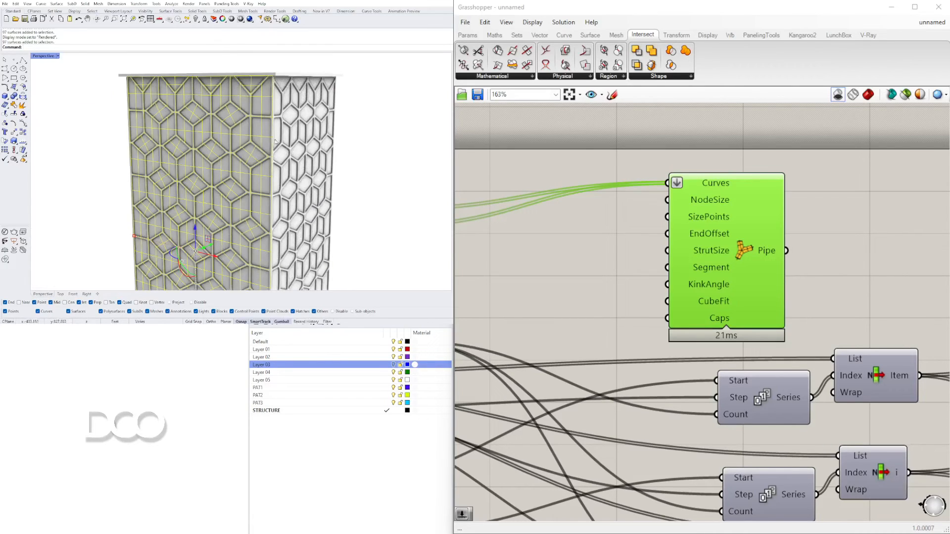
pyautogui.press('Delete')
pyautogui.scroll(5, 279, 136)
pyautogui.hotkey('ctrl', 'z')
pyautogui.scroll(-5, 279, 134)
pyautogui.press('Delete')
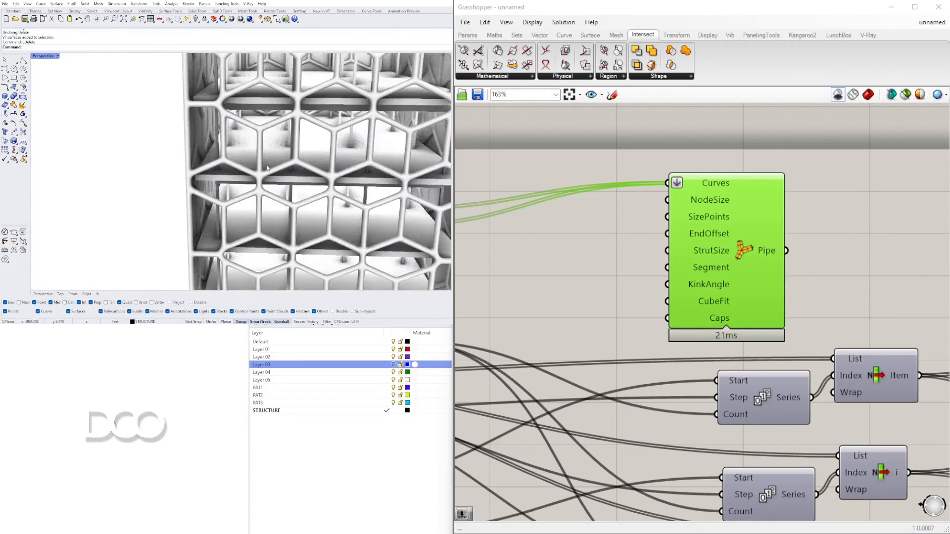
# Select the panel groups covering the facades and hide them, leaving the pipe frame around the floors exposed
pyautogui.scroll(4, 237, 147)
pyautogui.hotkey('ctrl', 'a')
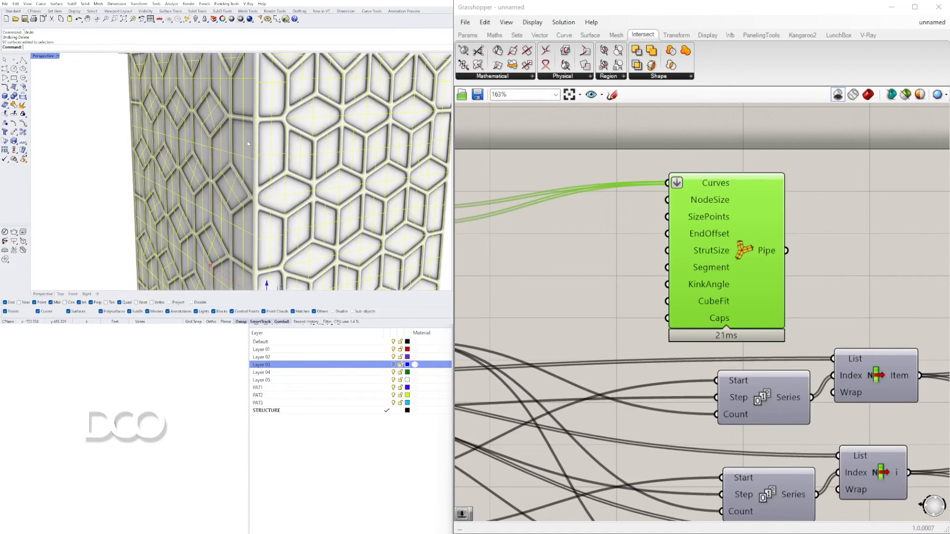
pyautogui.hotkey('ctrl', 'h')
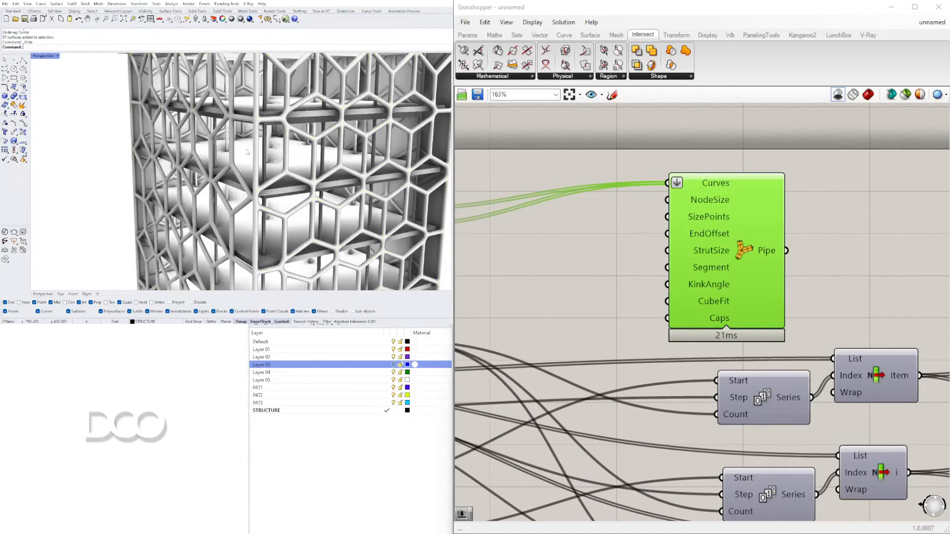
pyautogui.scroll(-6, 257, 147)
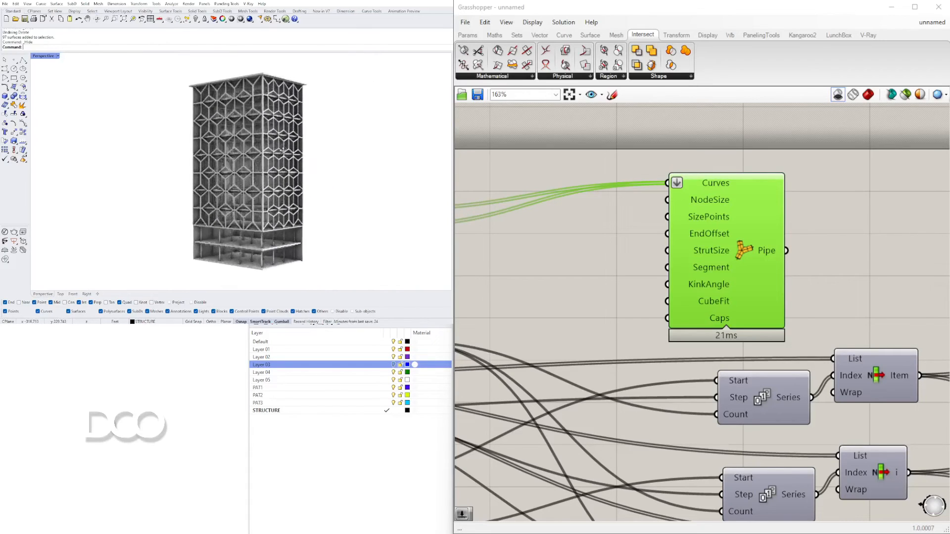
pyautogui.moveTo(304, 148); pyautogui.dragTo(191, 169, button='right')
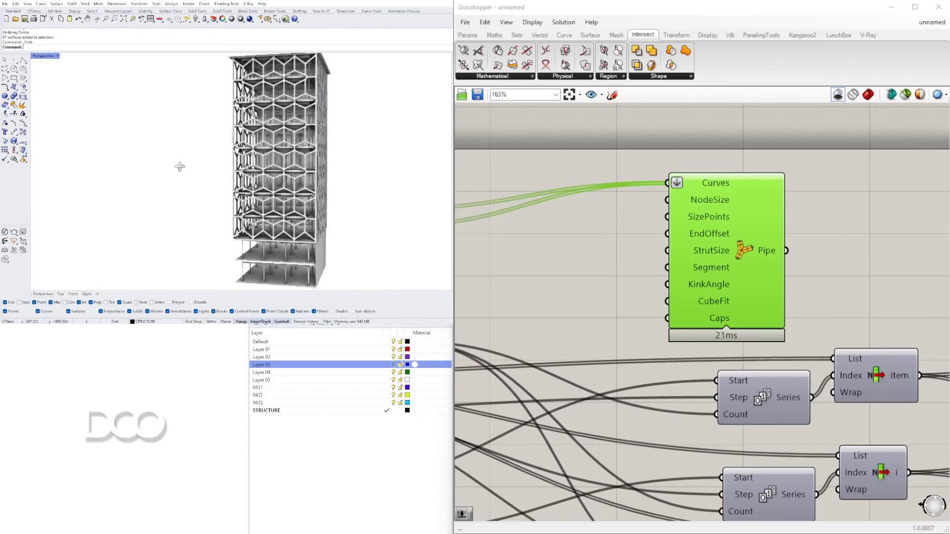
pyautogui.scroll(8, 278, 170)
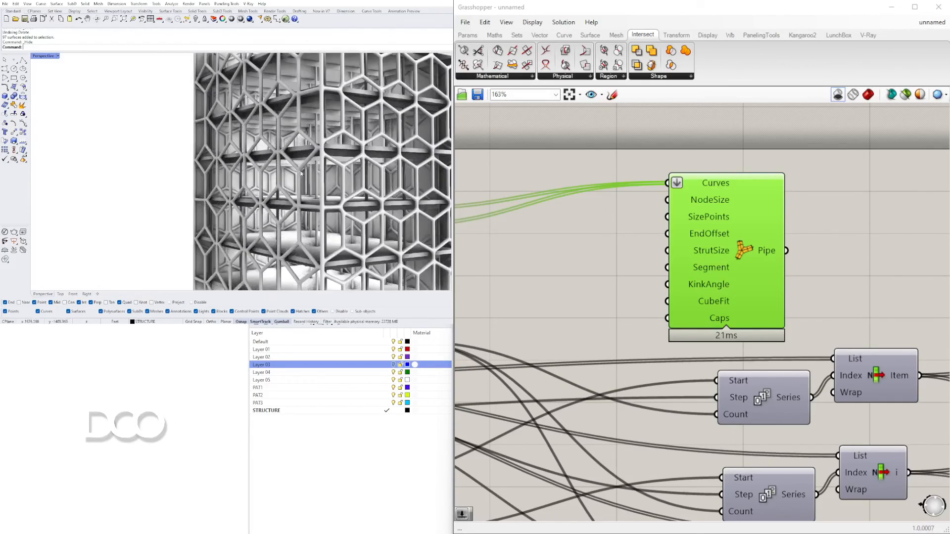
pyautogui.scroll(-6, 279, 170)
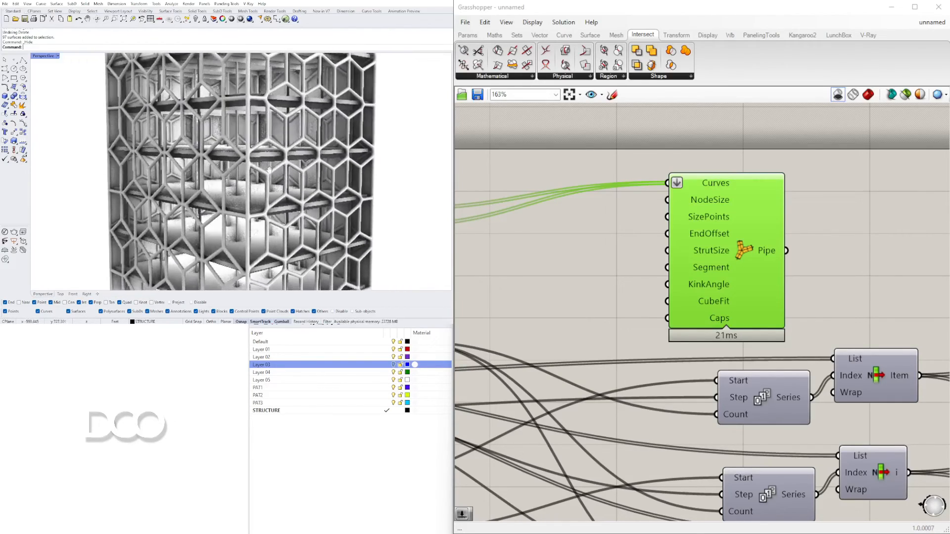
pyautogui.scroll(-5, 272, 152)
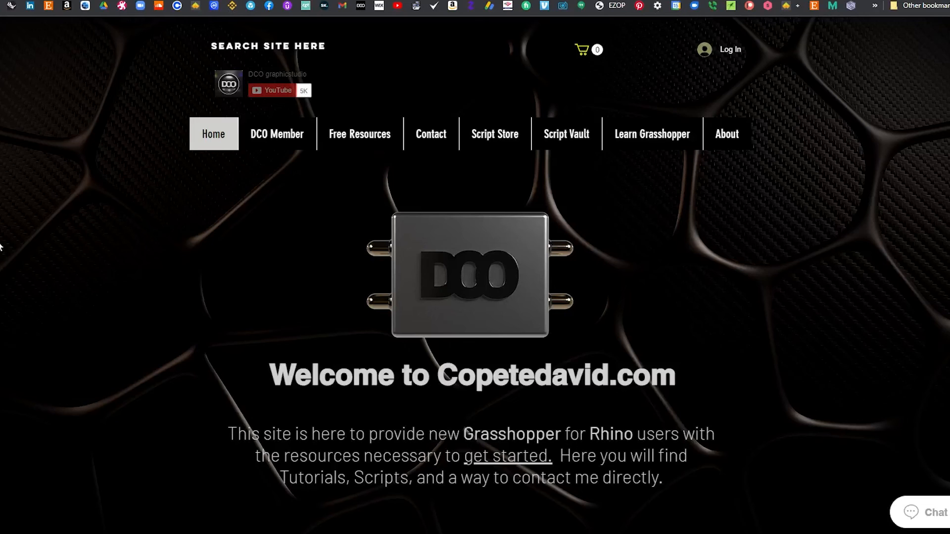
# Switch to the tutorial website, open the Script Vault and sign up with a Google account
pyautogui.click(574, 148)
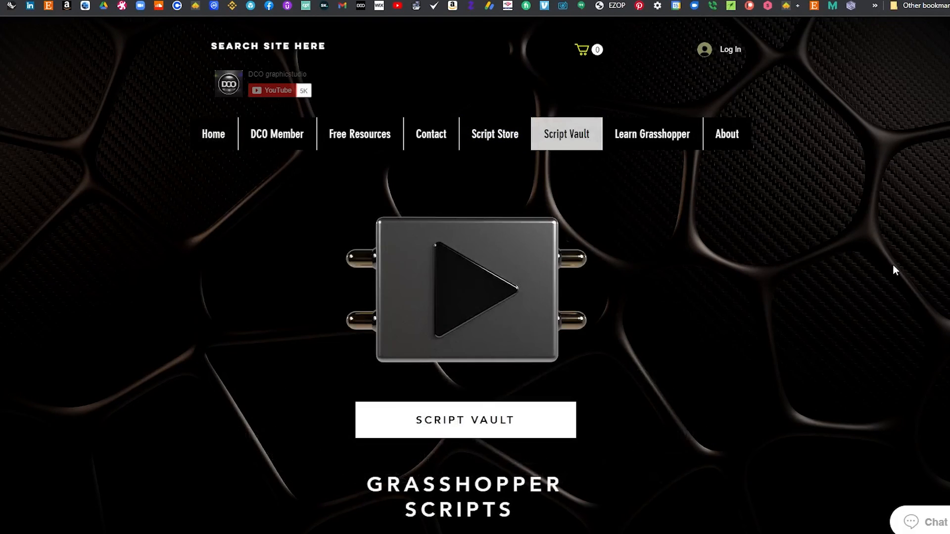
pyautogui.scroll(-7, 894, 270)
pyautogui.scroll(5, 895, 283)
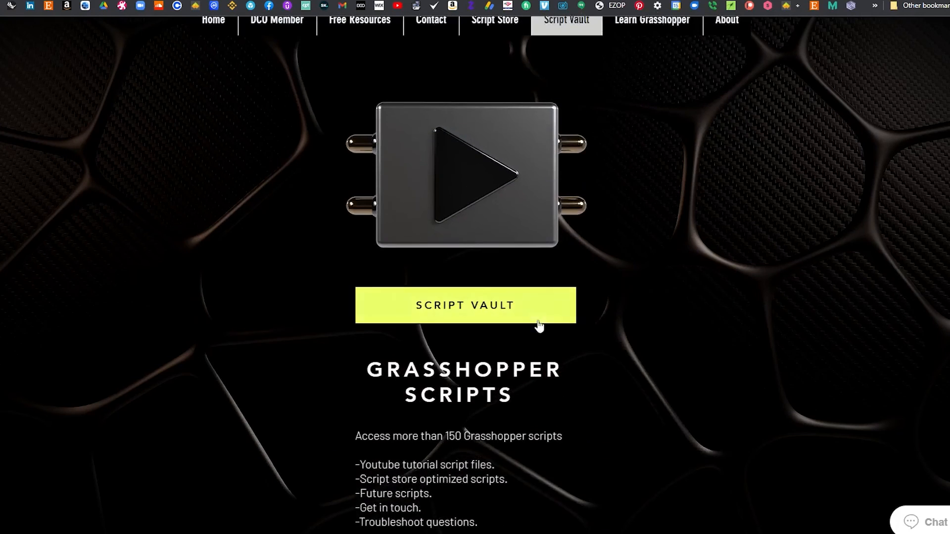
pyautogui.click(545, 322)
pyautogui.click(518, 281)
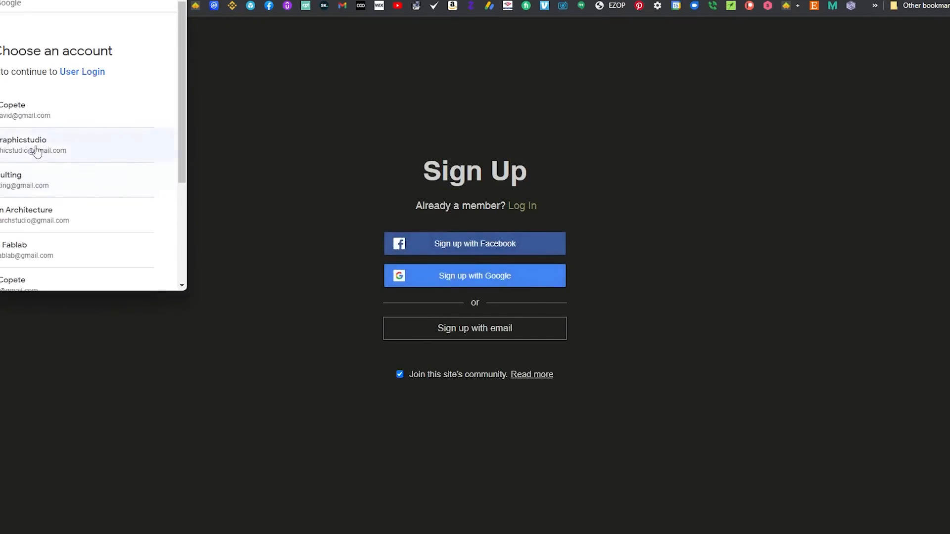
pyautogui.click(8, 115)
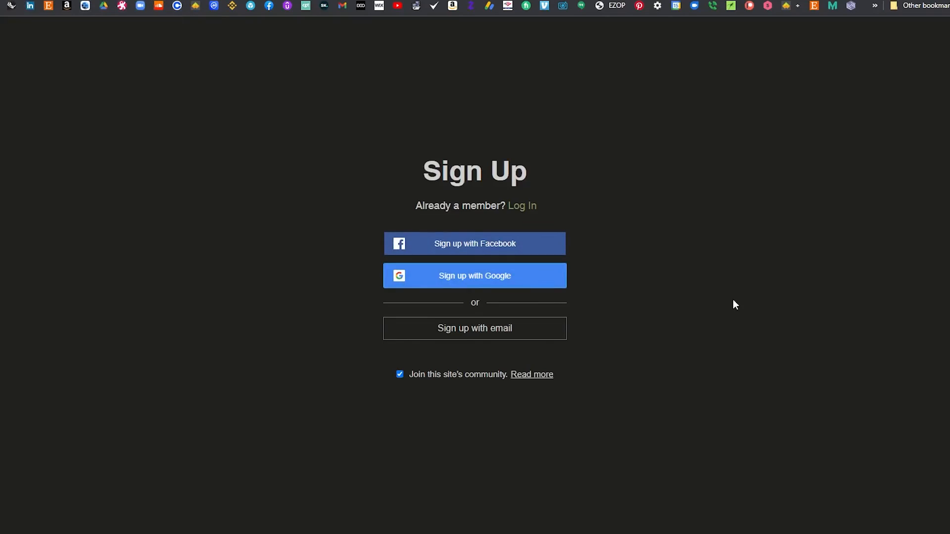
# Browse the tutorial videos in the Script Vault and the script listings in the Script Store
pyautogui.scroll(-6, 815, 311)
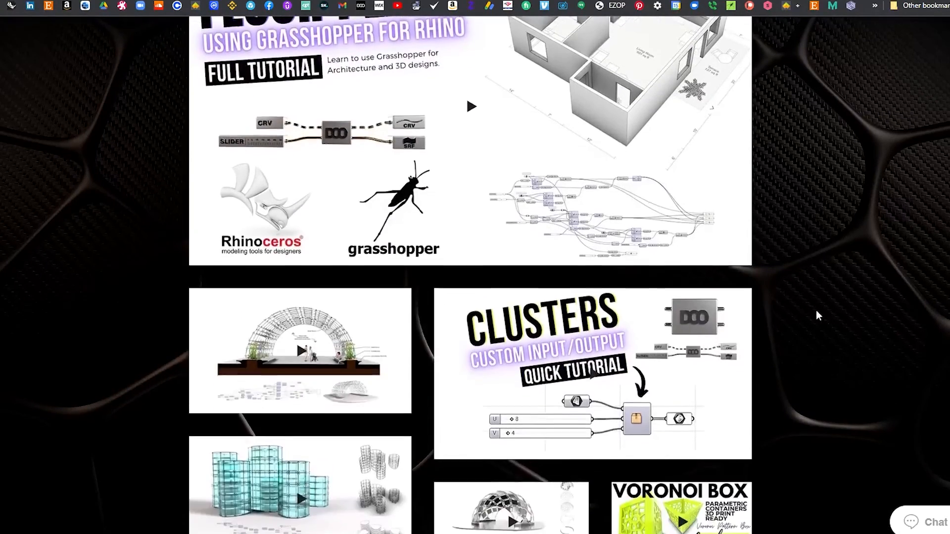
pyautogui.scroll(7, 815, 311)
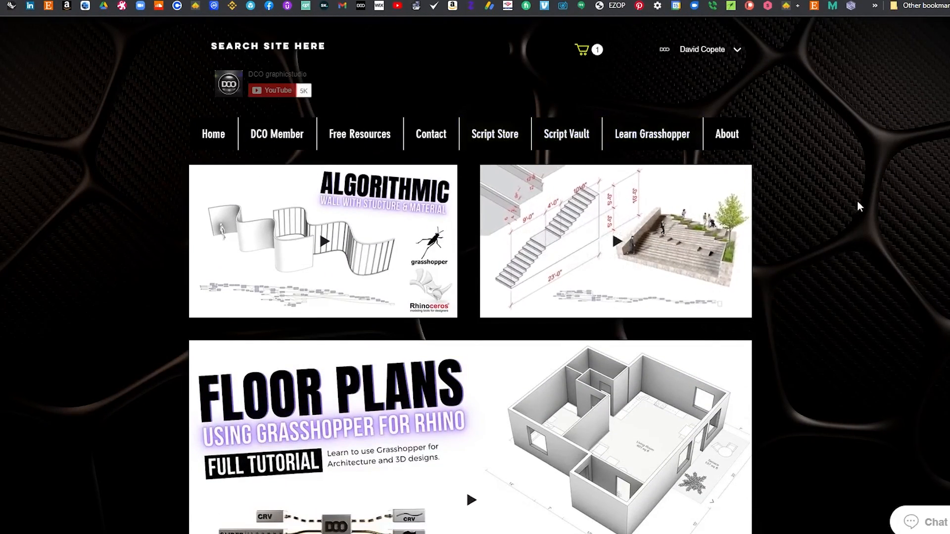
pyautogui.scroll(-5, 864, 216)
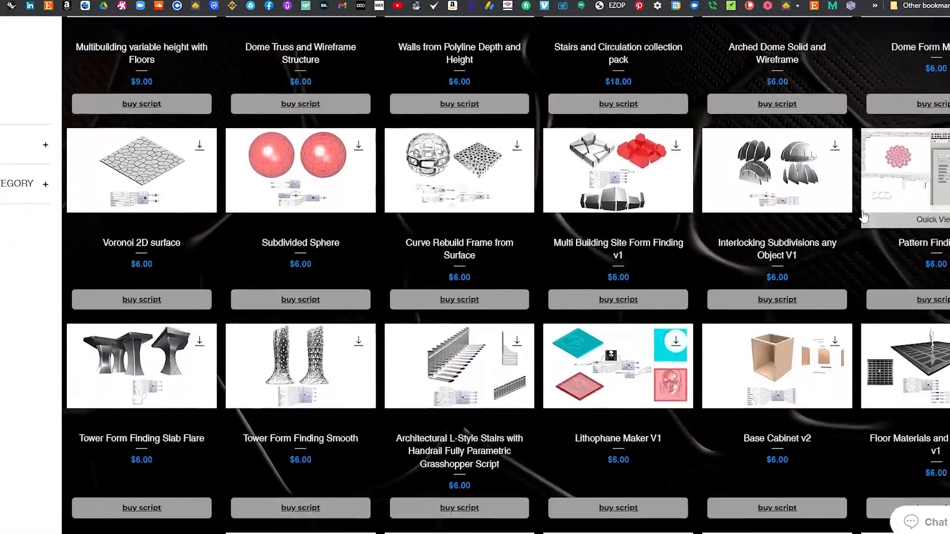
pyautogui.scroll(5, 864, 216)
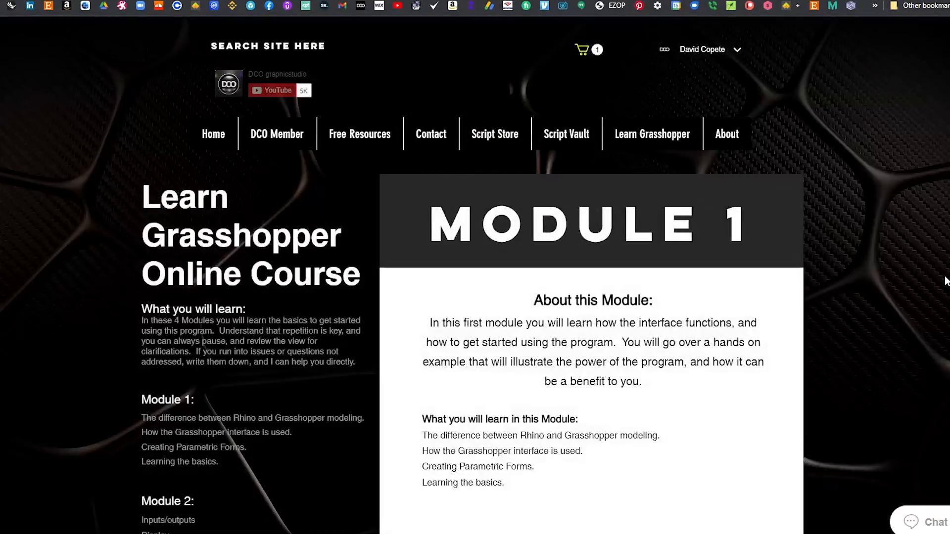
# Read through the module descriptions of the Learn Grasshopper Online Course
pyautogui.scroll(-4, 946, 277)
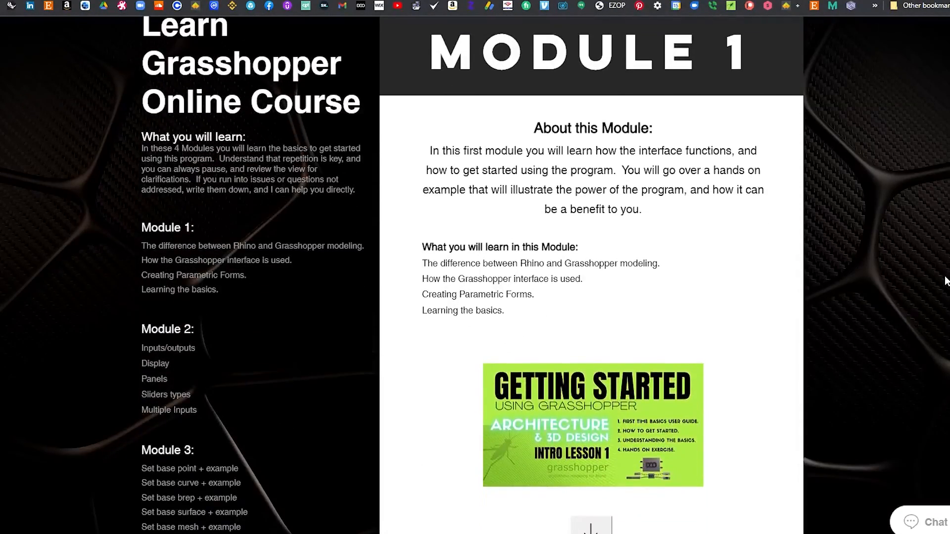
pyautogui.scroll(-15, 944, 281)
pyautogui.scroll(-15, 929, 261)
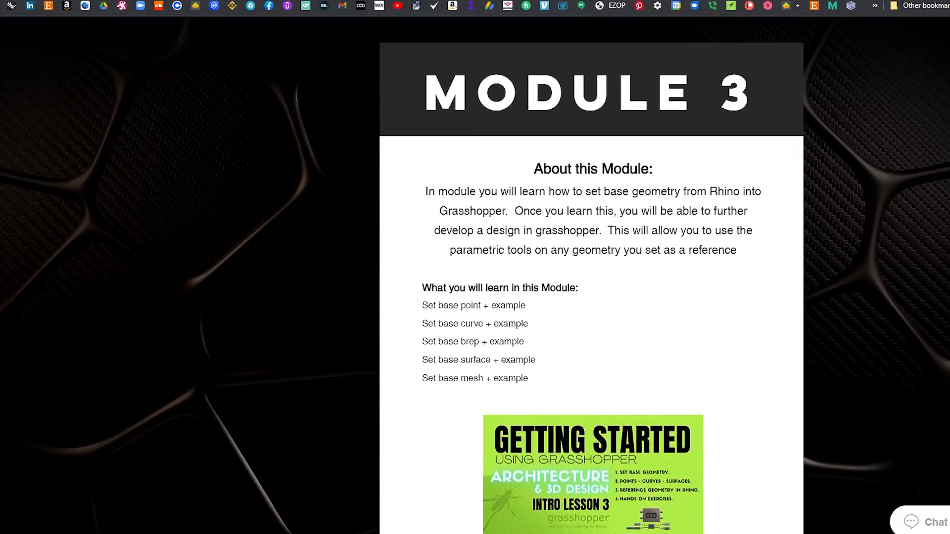
pyautogui.scroll(-20, 592, 275)
pyautogui.scroll(20, 591, 275)
pyautogui.scroll(20, 591, 275)
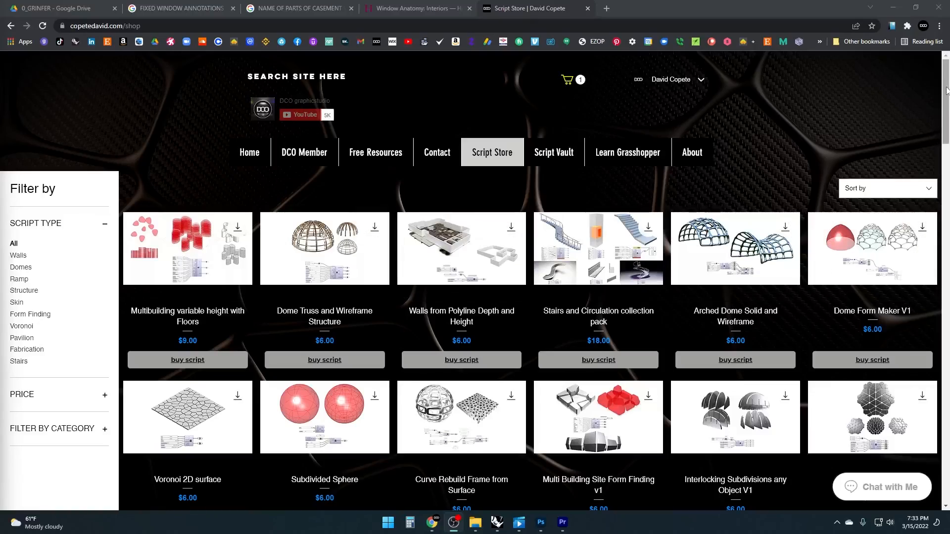
# Filter the Script Store by Stairs and view the second image of Set of Stairs with Side Rail from Base Curve
pyautogui.moveTo(947, 90); pyautogui.dragTo(922, 116)
pyautogui.click(20, 334)
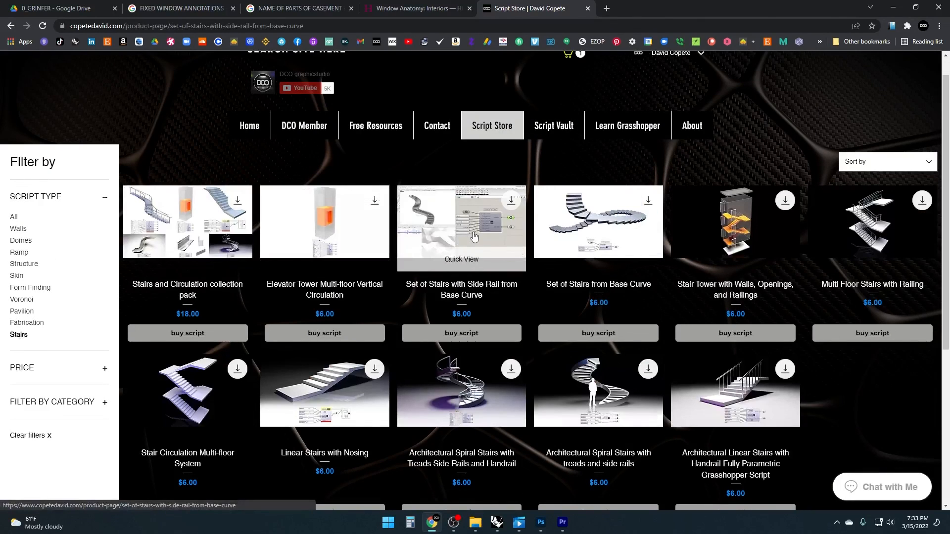
pyautogui.click(474, 237)
pyautogui.scroll(-3, 645, 351)
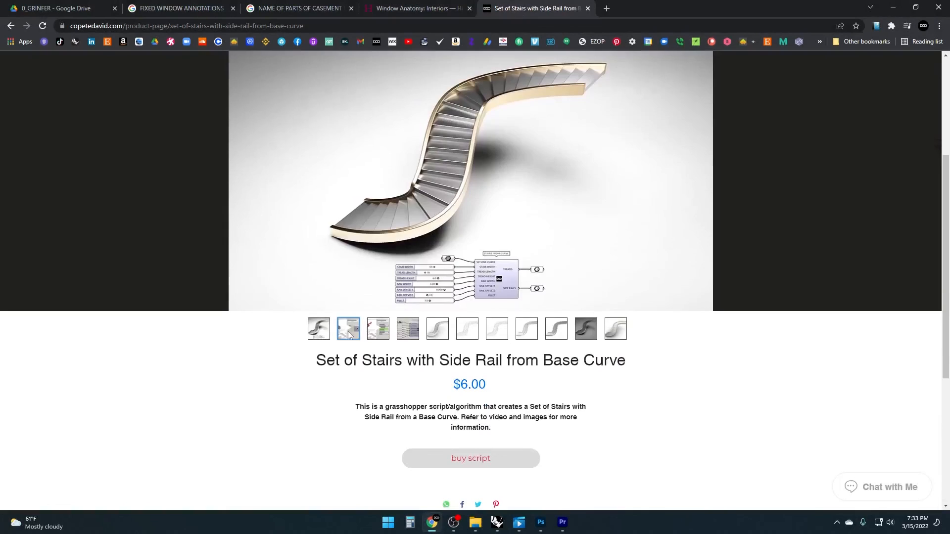
pyautogui.click(348, 332)
pyautogui.scroll(1, 801, 254)
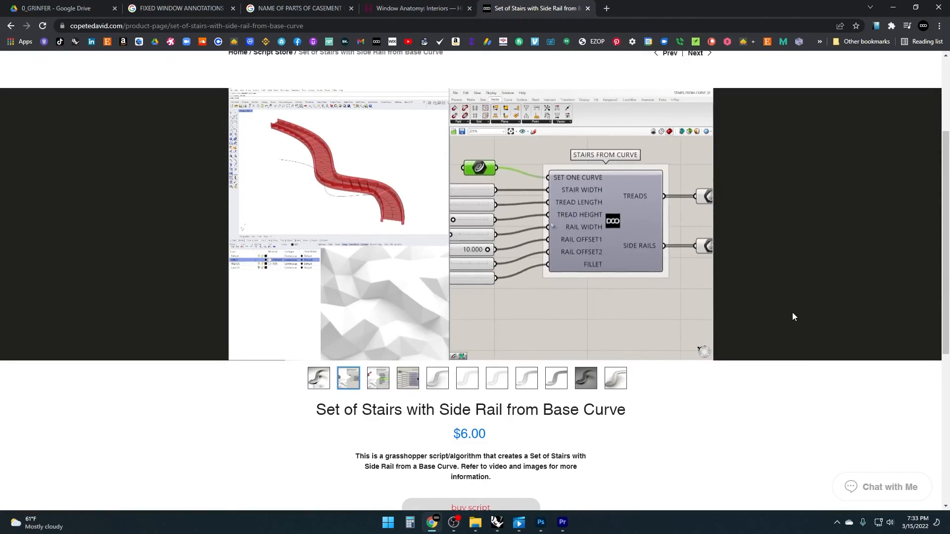